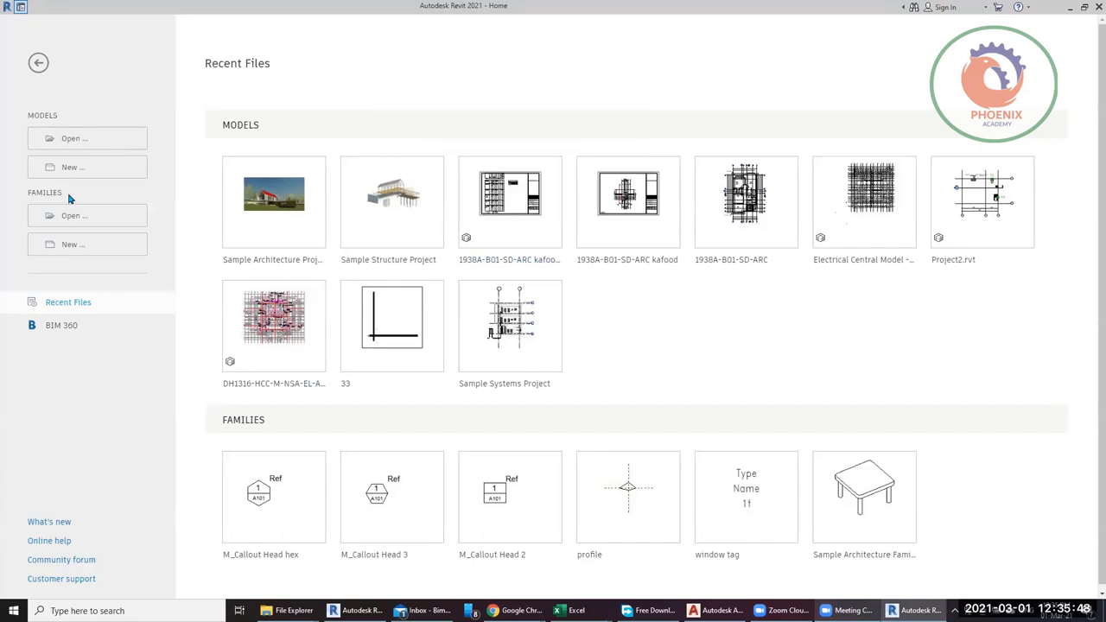
Step: Create a new project from the Metric-Architectural Template
left_click(131, 176)
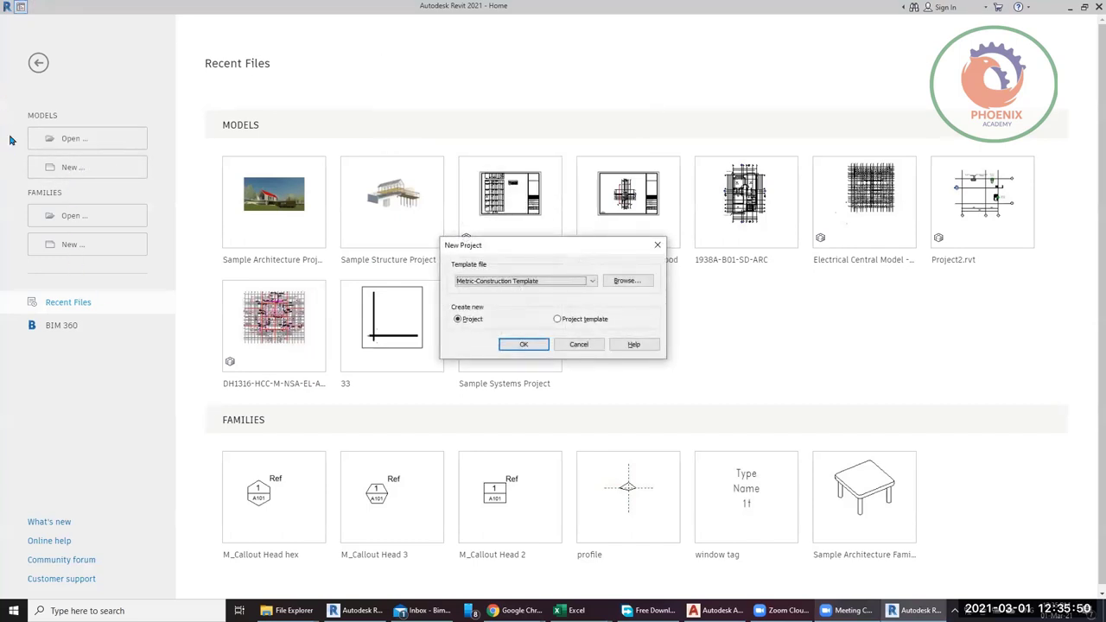
left_click(575, 282)
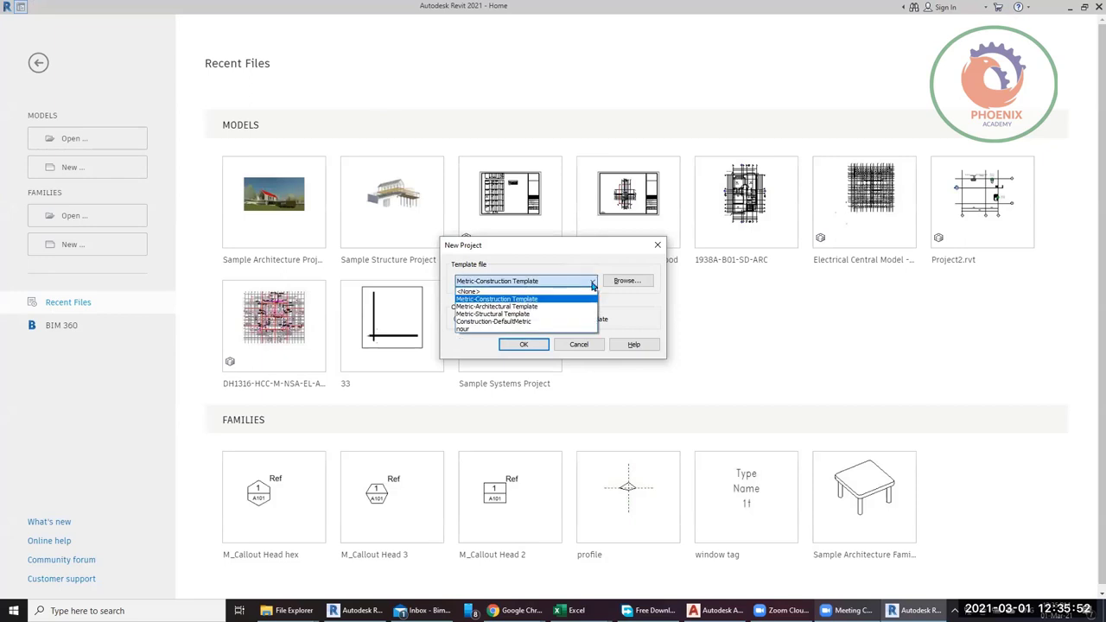
left_click(512, 307)
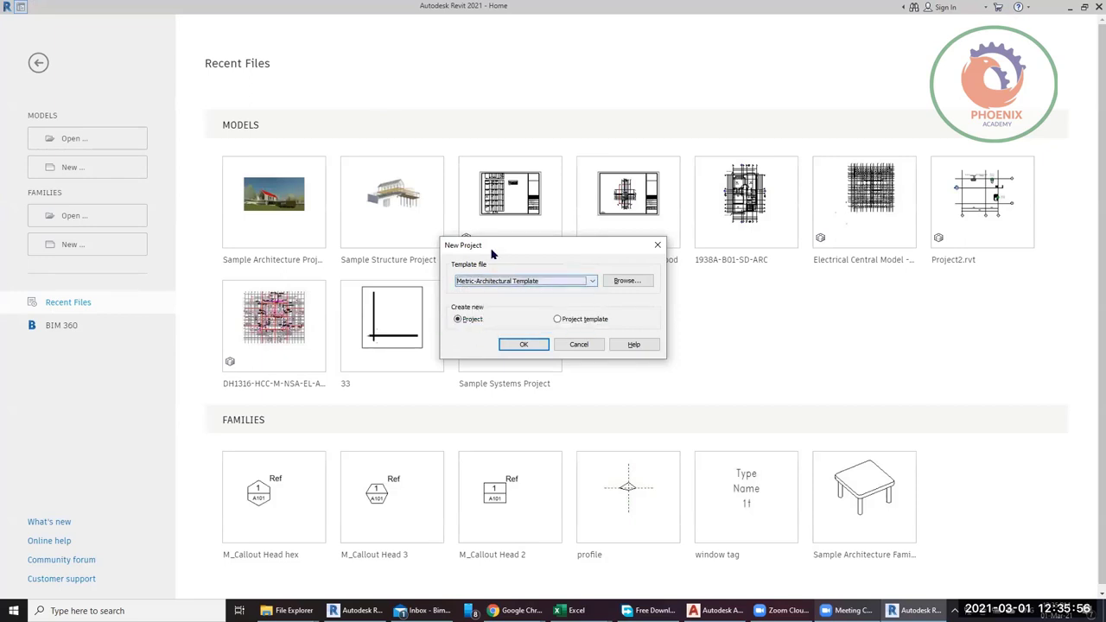
left_click_drag(501, 246, 529, 96)
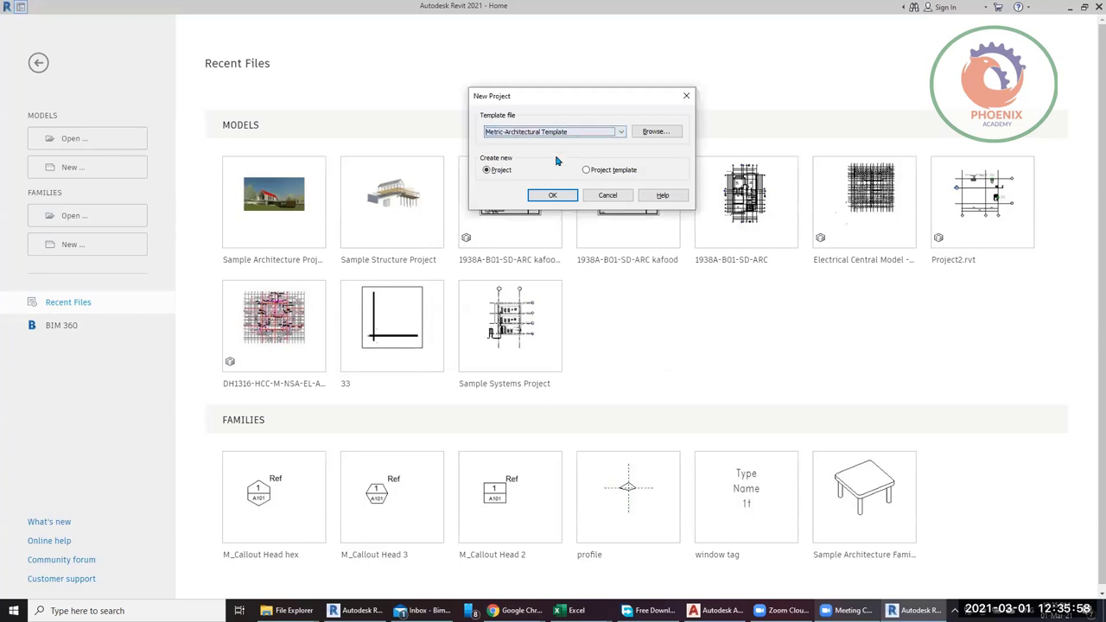
left_click(553, 195)
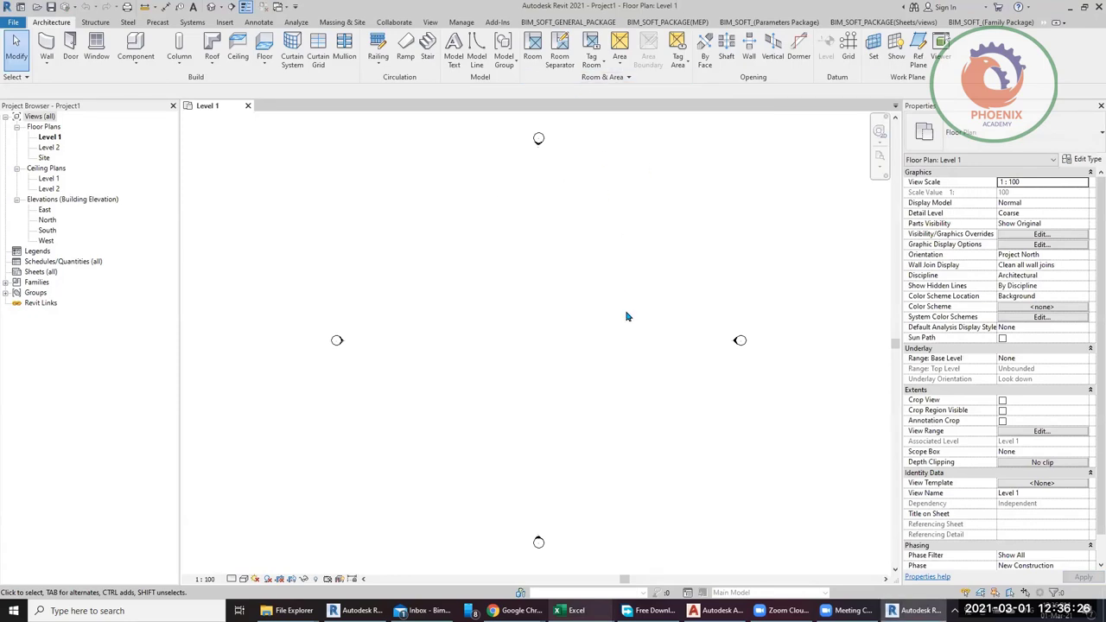
Step: Open the East elevation and choose elev.dwg from the villa folder on the BIM network drive as the CAD file to link
double_click(44, 209)
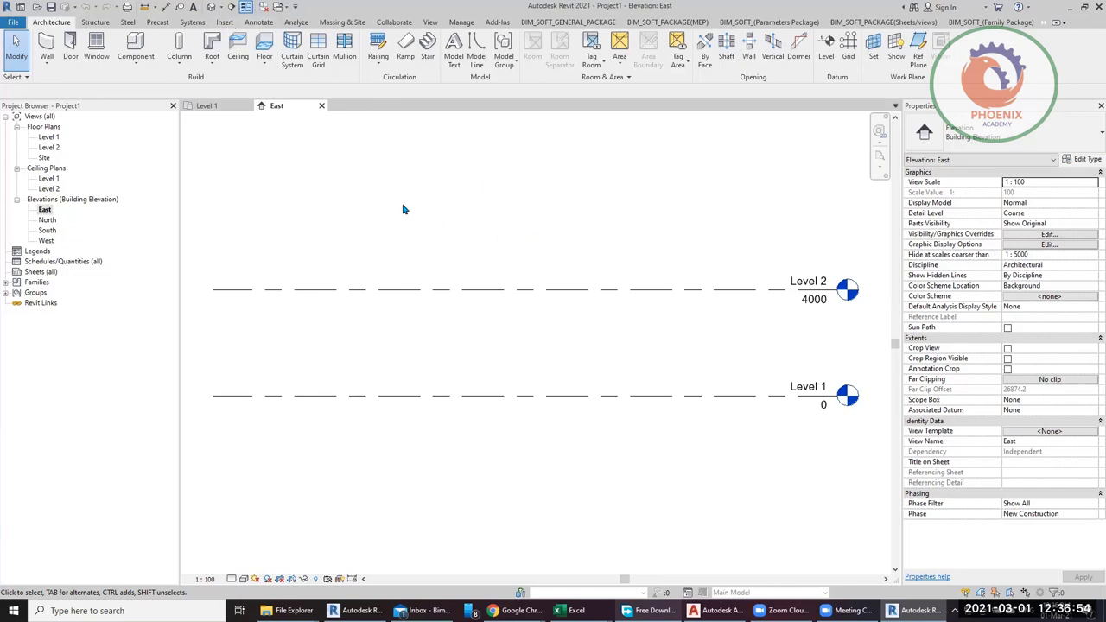
left_click(227, 24)
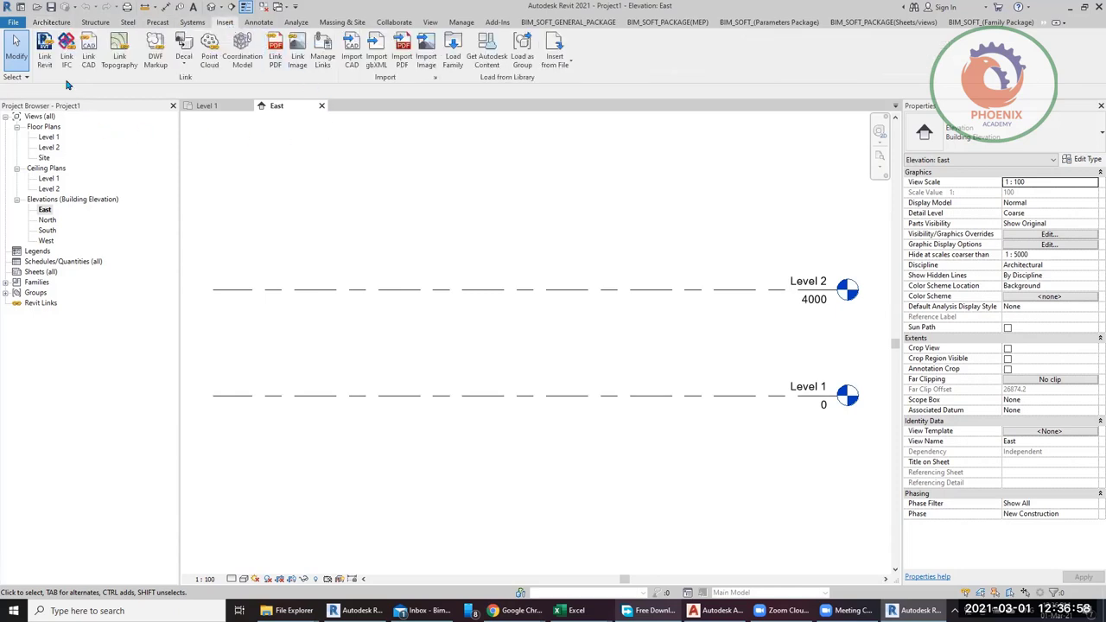
left_click(88, 54)
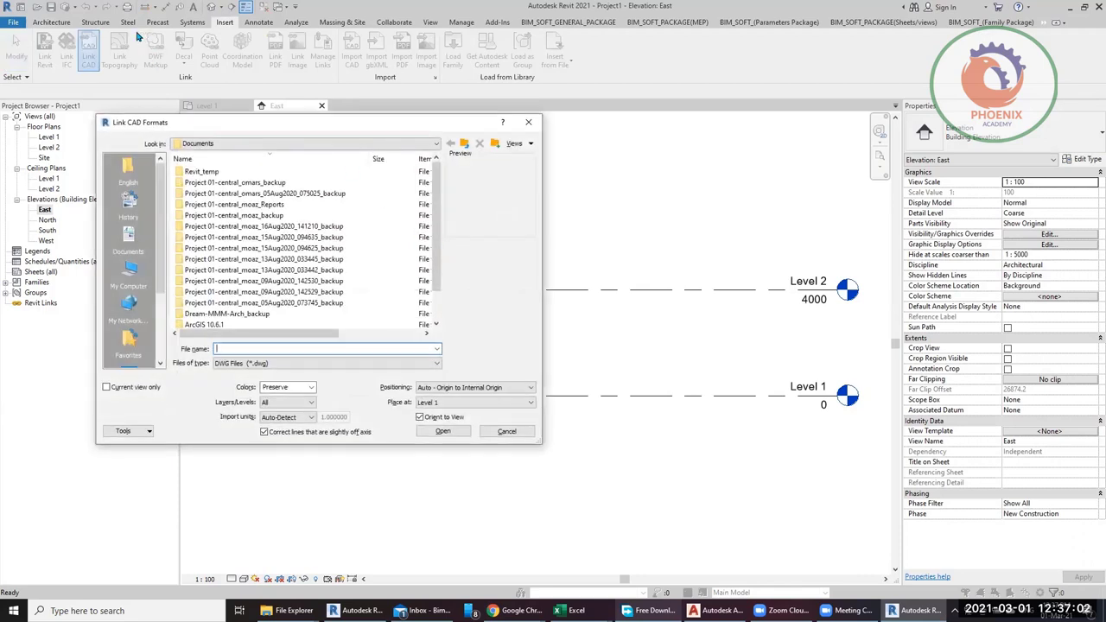
left_click(301, 143)
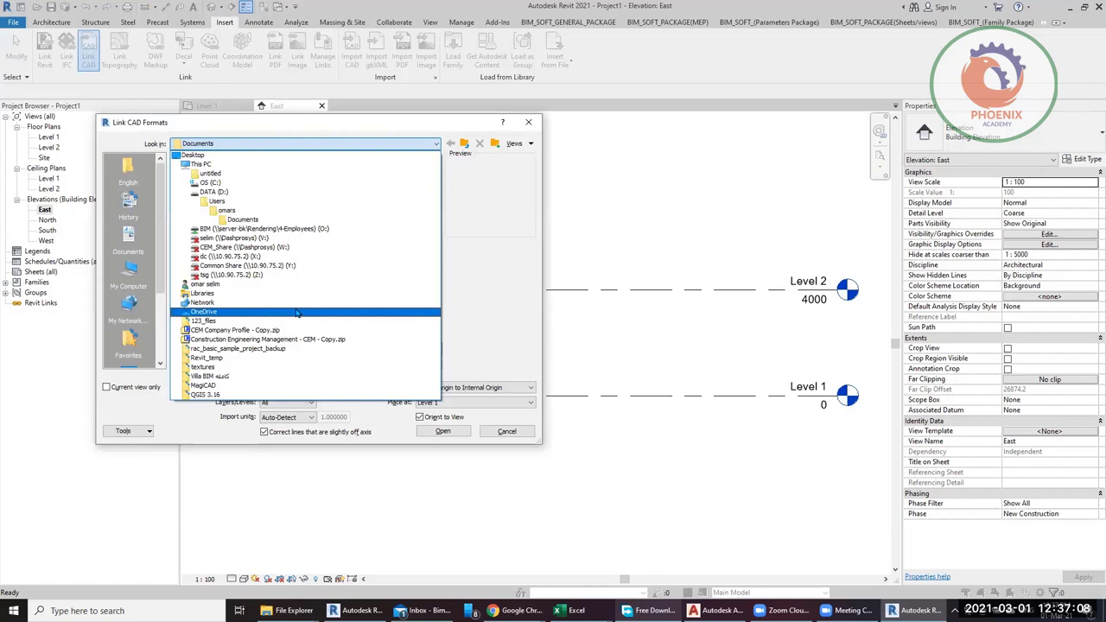
left_click(295, 228)
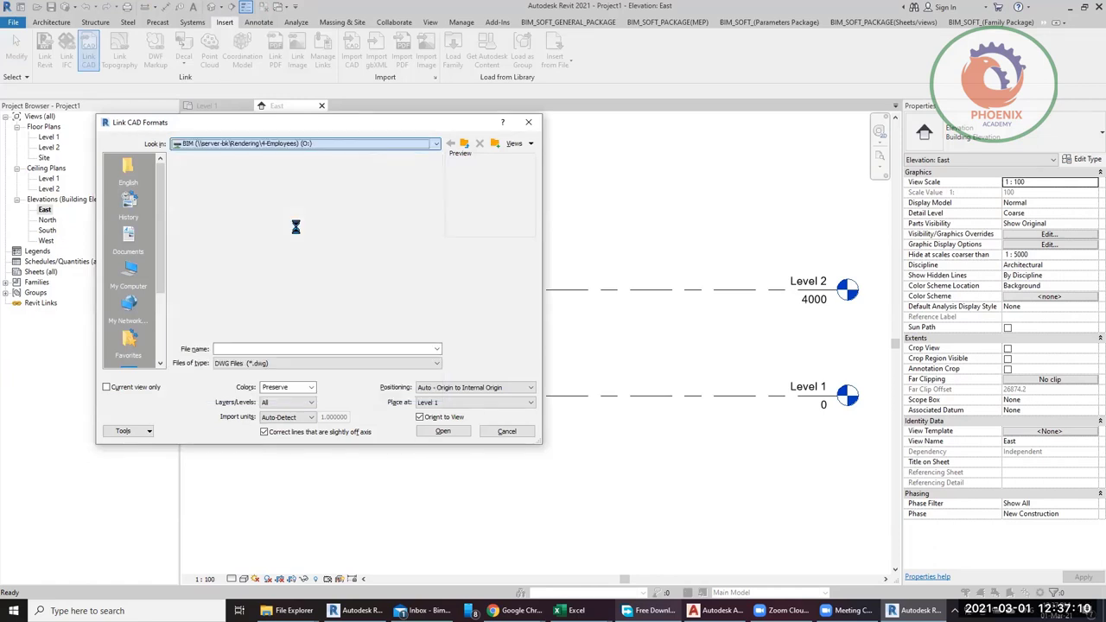
left_click(205, 207)
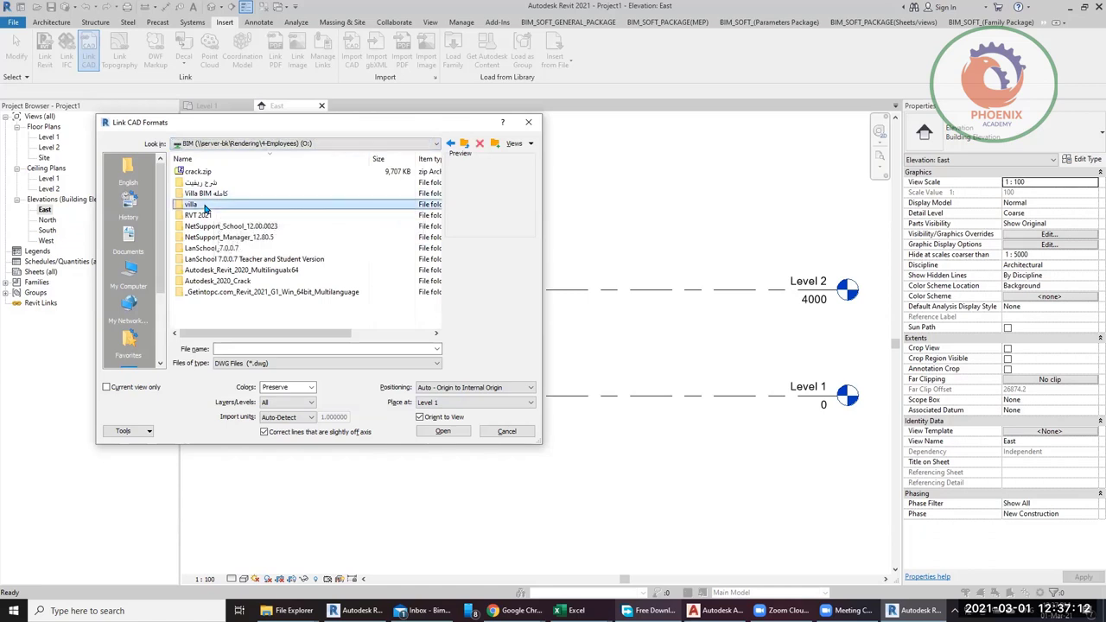
double_click(205, 208)
left_click(199, 183)
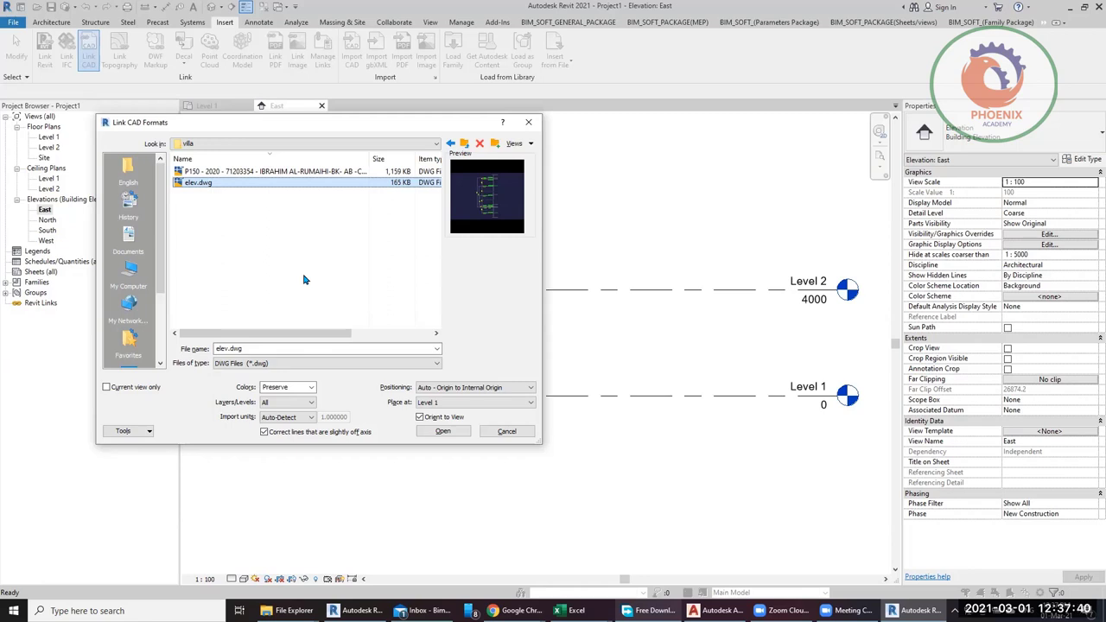
Step: Link elev.dwg to the current view only, with colors set to Preserve and all layers included
left_click(375, 143)
left_click(375, 143)
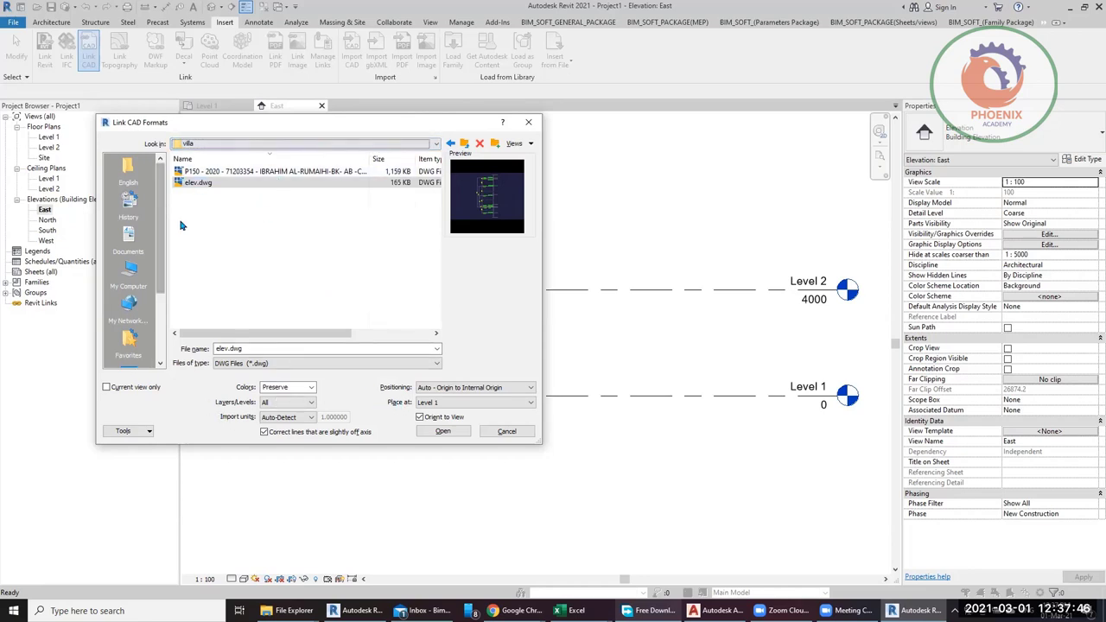
left_click(143, 389)
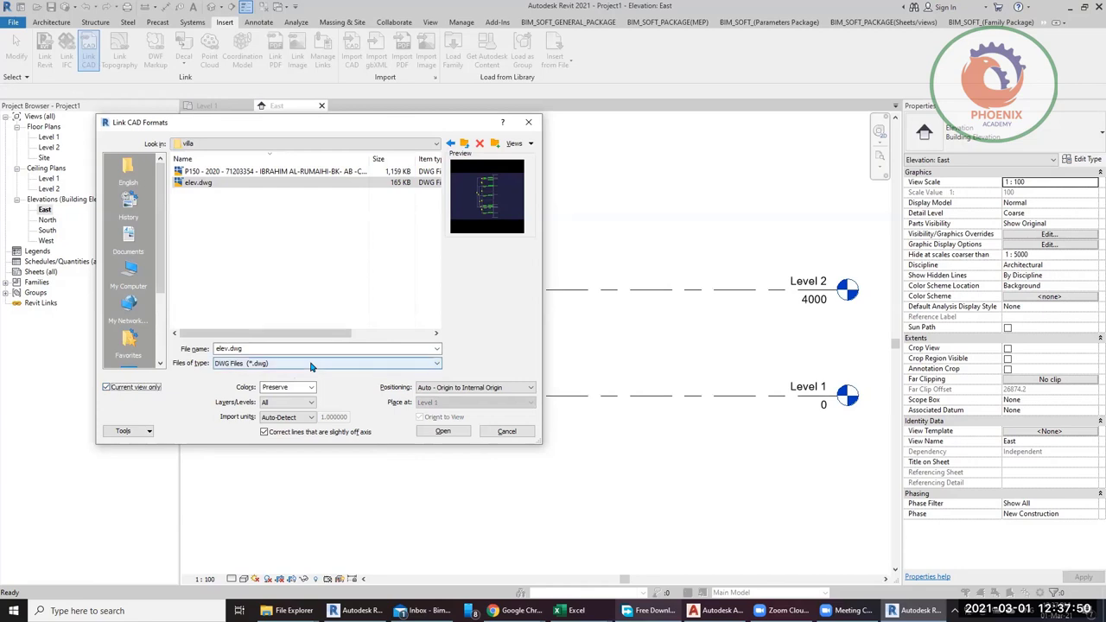
left_click(312, 388)
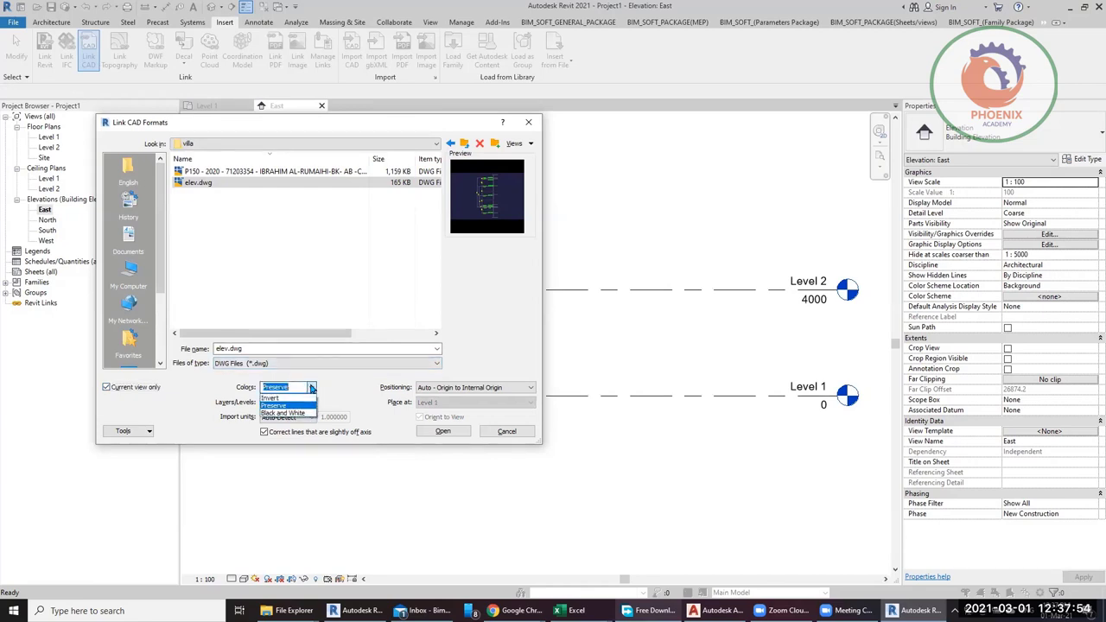
left_click(312, 389)
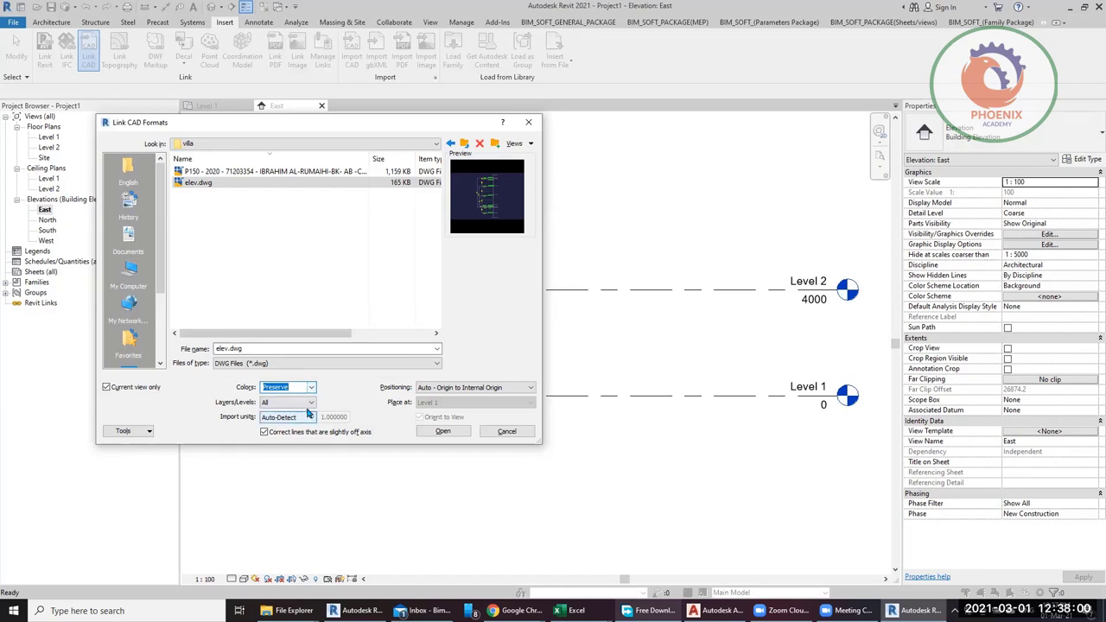
left_click(312, 403)
left_click(312, 407)
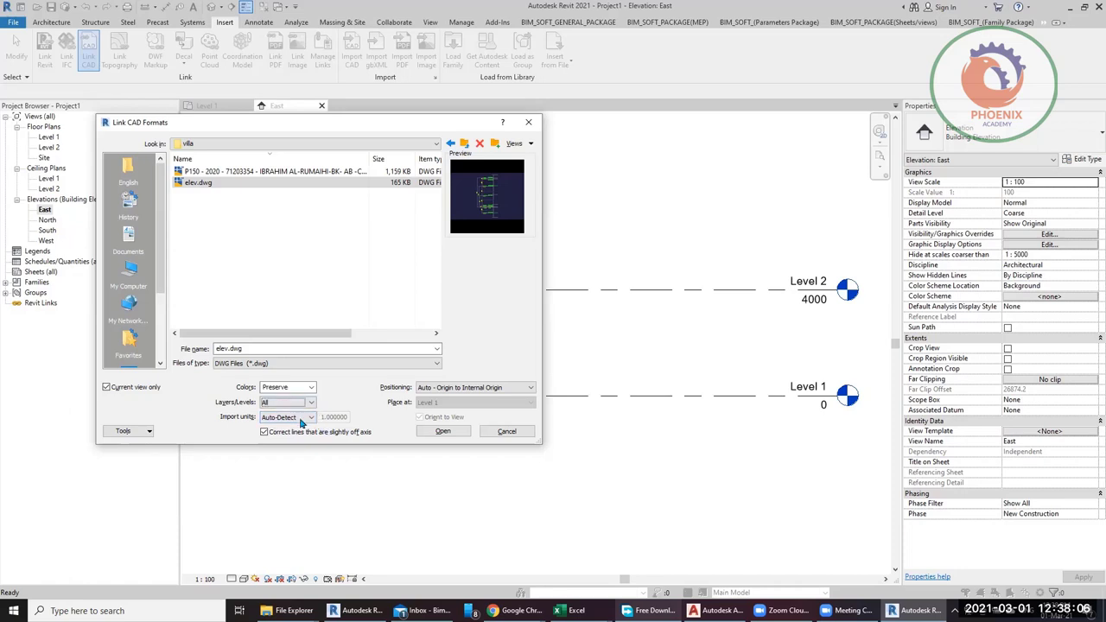
left_click(432, 432)
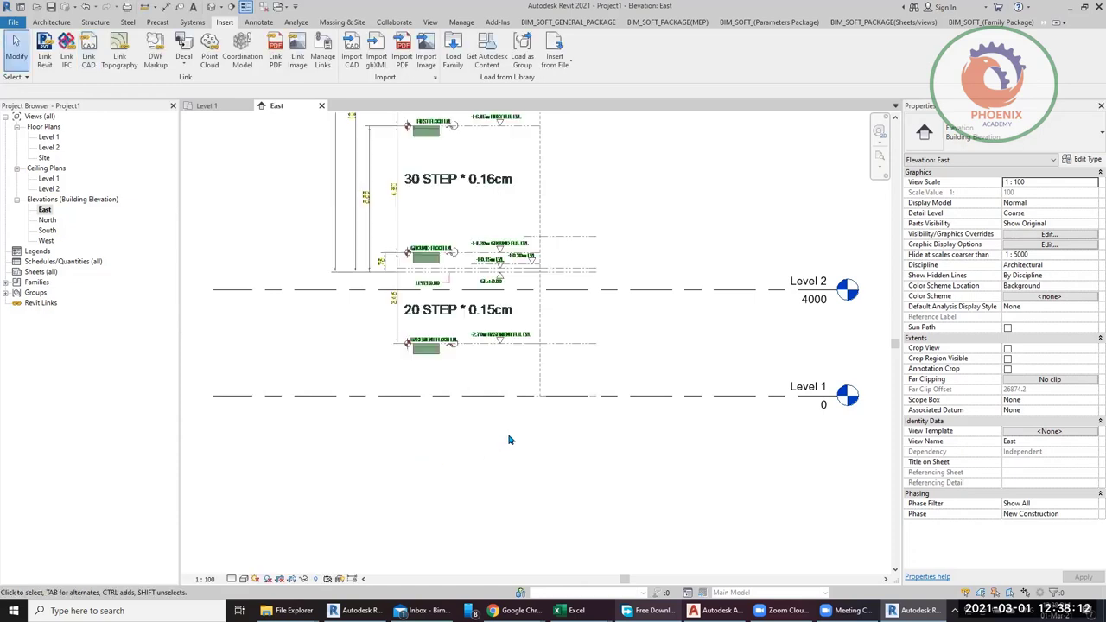
Step: Examine the ground and basement floor level marks of the linked drawing in relation to the project levels
left_click(537, 344)
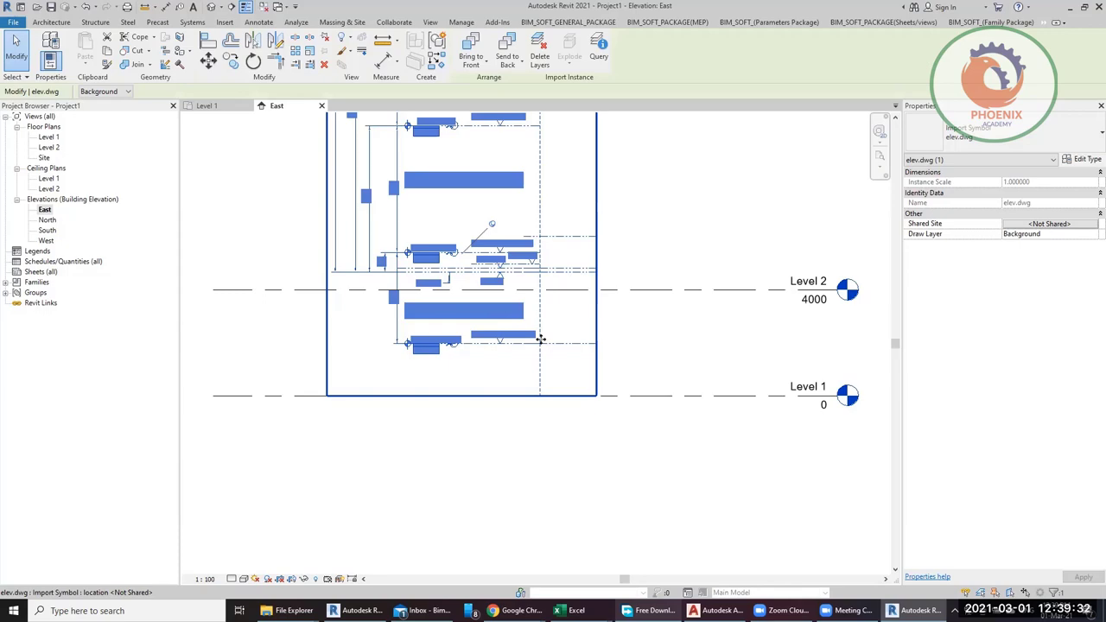
left_click(659, 343)
scroll(573, 311, "up", 4)
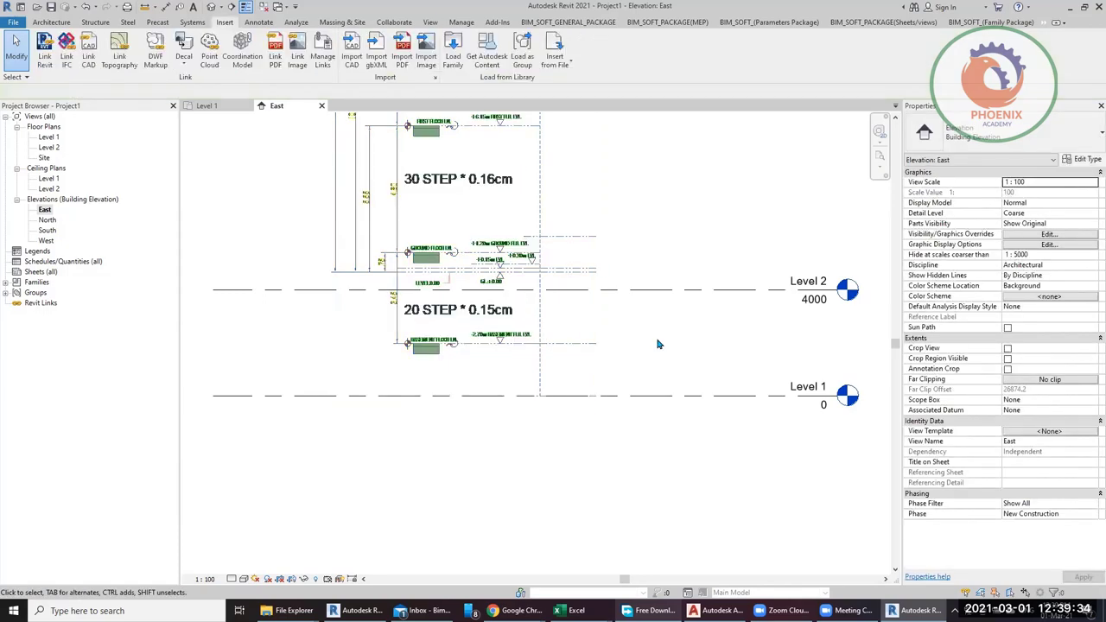
middle_click_drag(552, 353, 572, 391)
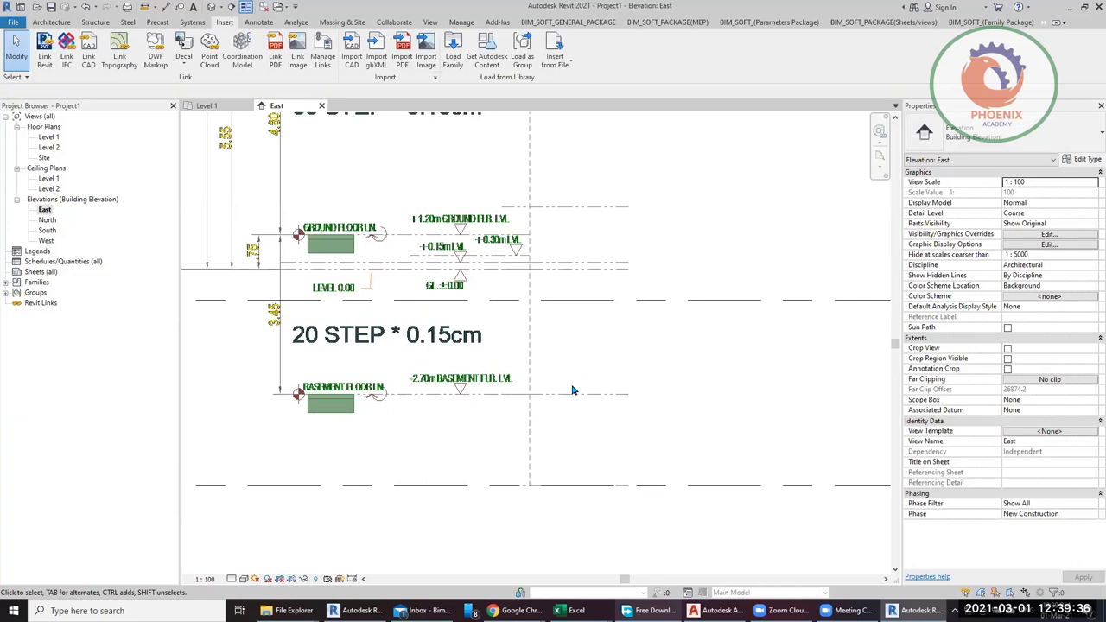
scroll(503, 548, "up", 1)
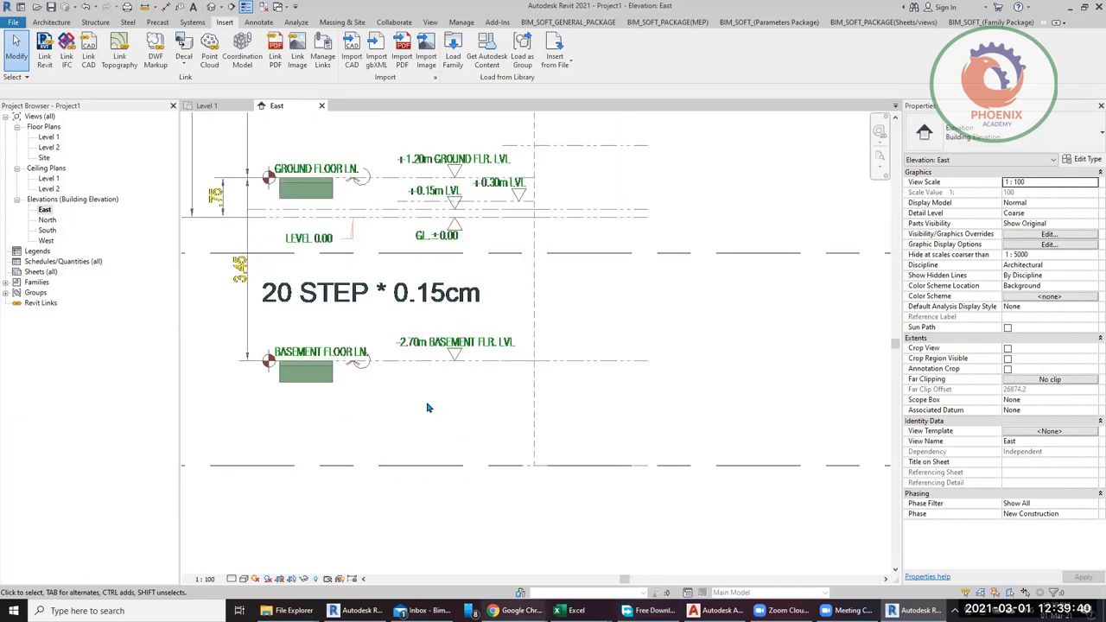
left_click(464, 364)
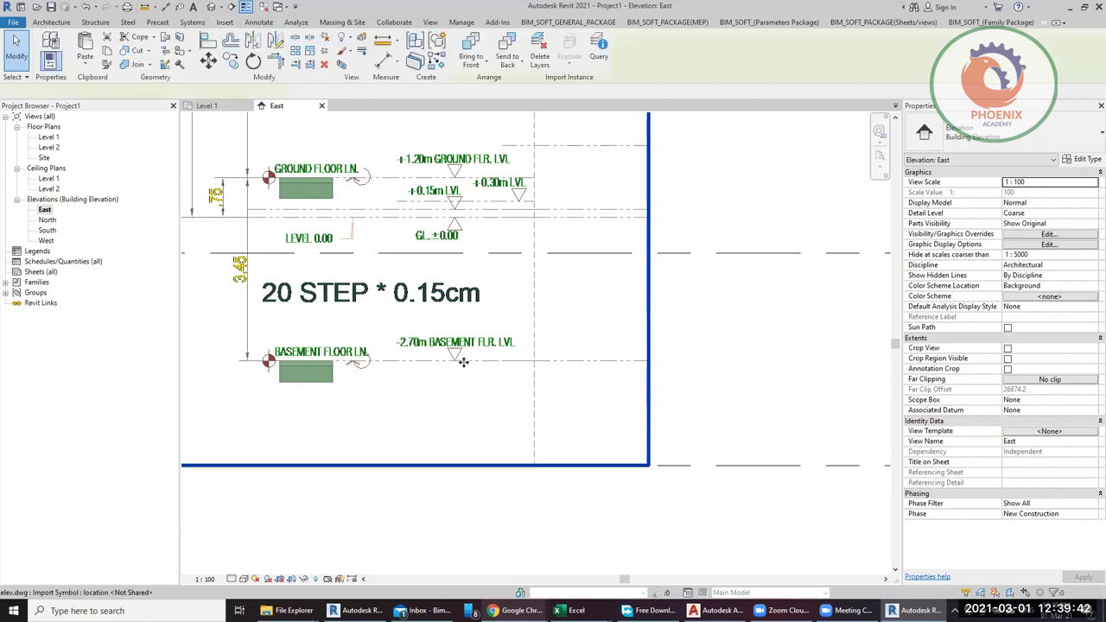
scroll(461, 441, "up", 1)
left_click(470, 449)
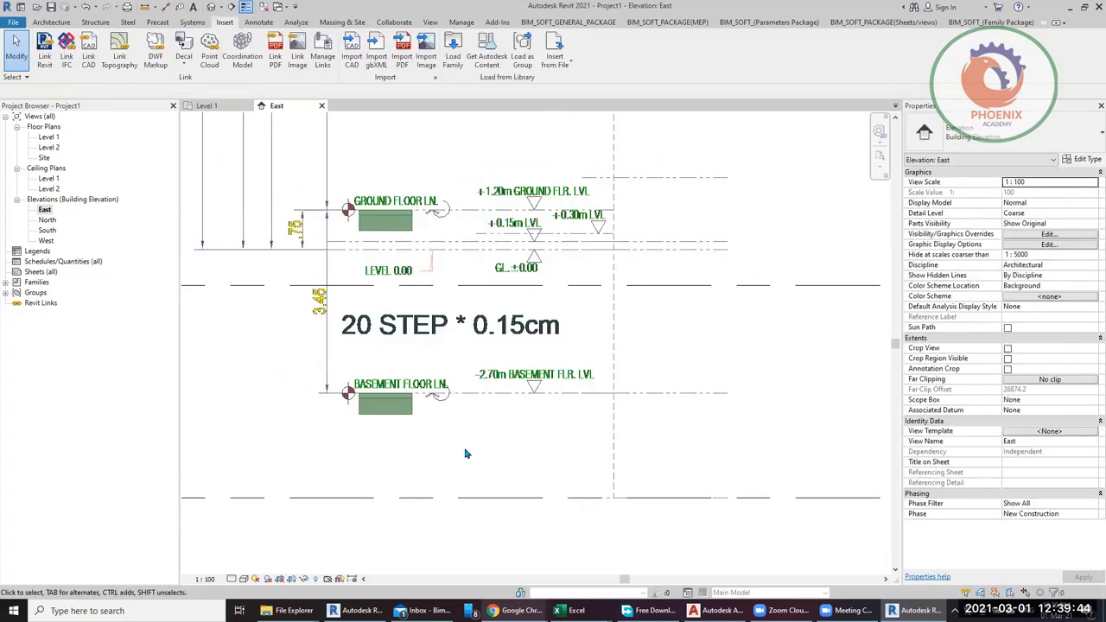
scroll(484, 448, "up", 2)
scroll(494, 443, "down", 5)
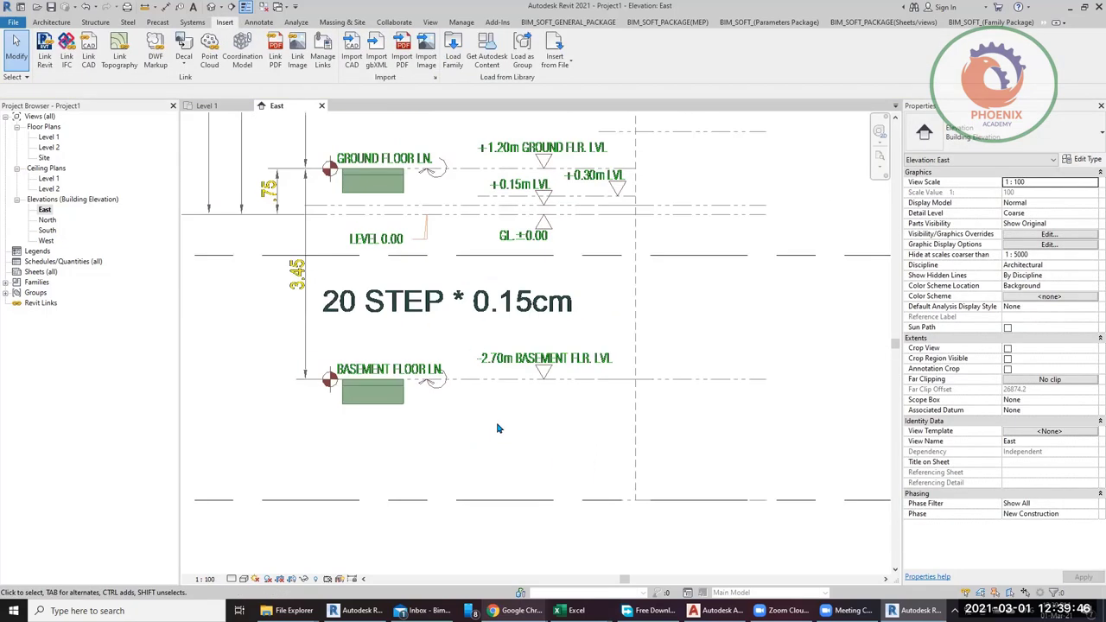
scroll(511, 322, "up", 4)
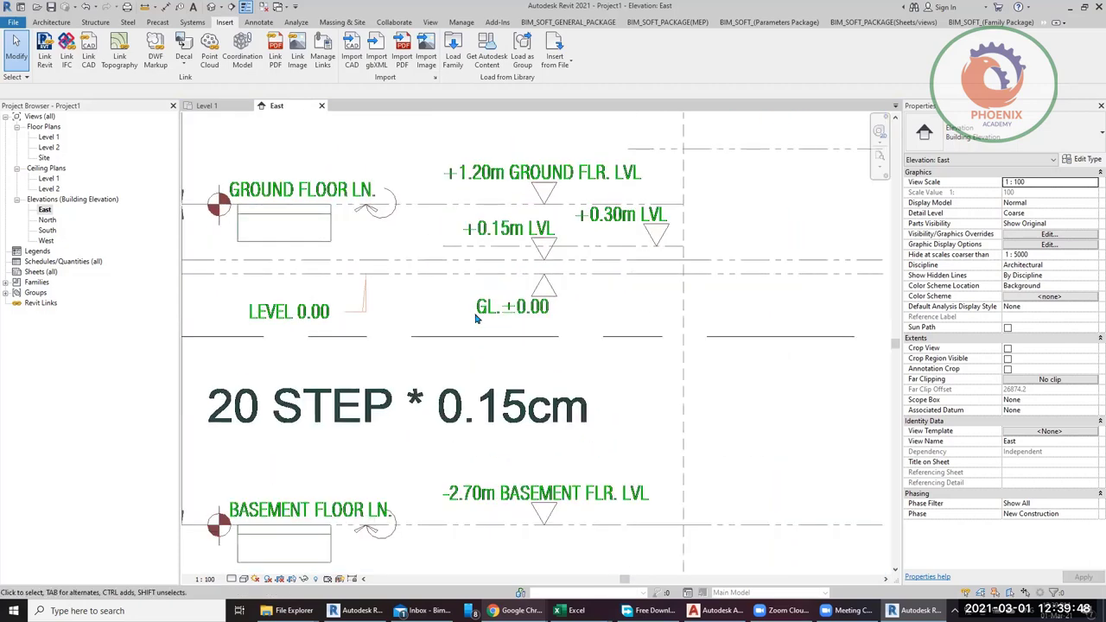
scroll(521, 321, "down", 4)
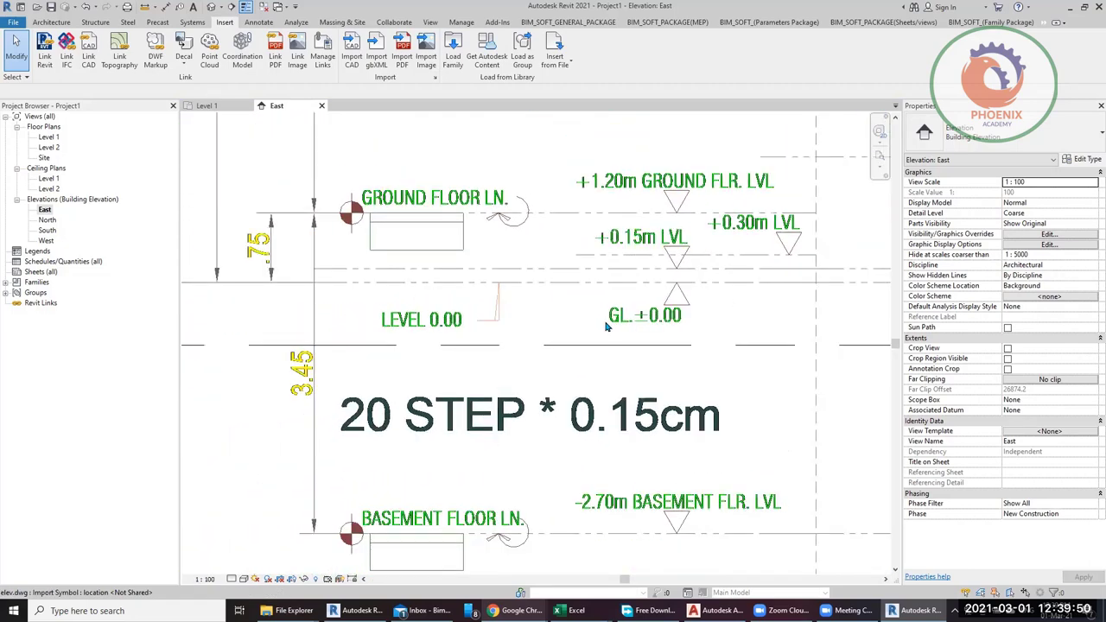
scroll(628, 307, "down", 3)
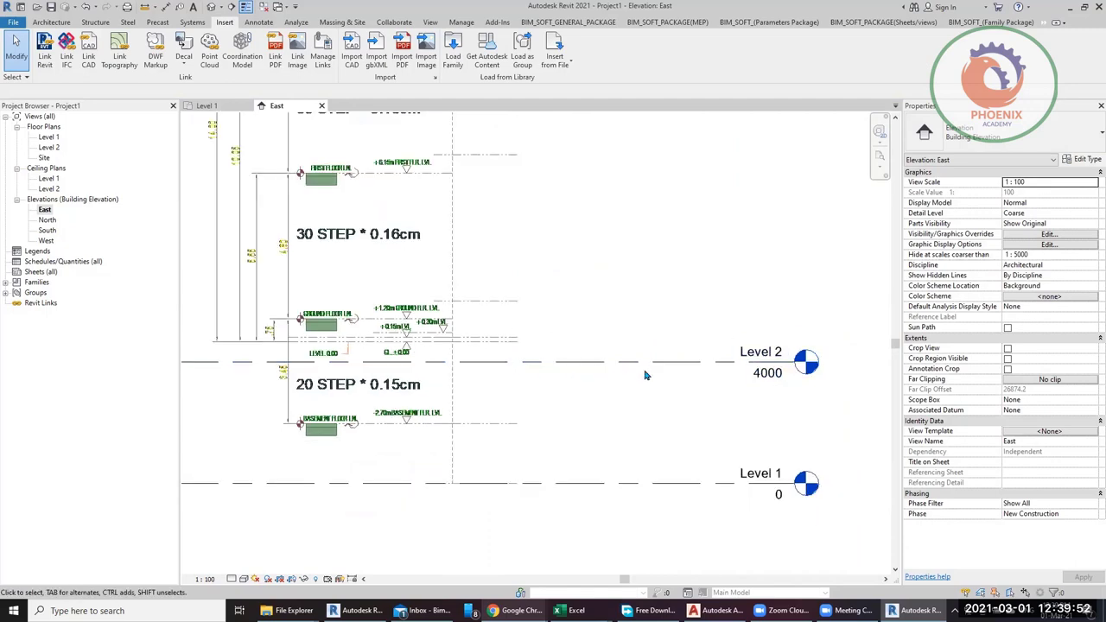
middle_click_drag(624, 447, 683, 369)
Step: Unpin the linked elev.dwg drawing in the East elevation so it can be moved
left_click(461, 262)
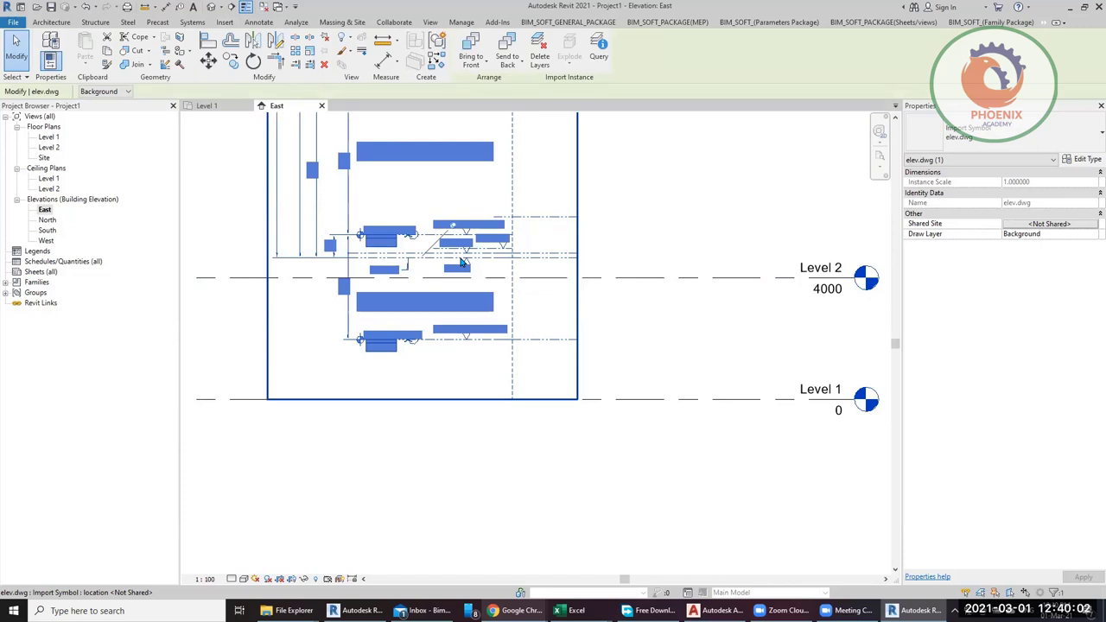
left_click(526, 358)
scroll(527, 358, "up", 4)
scroll(495, 367, "up", 3)
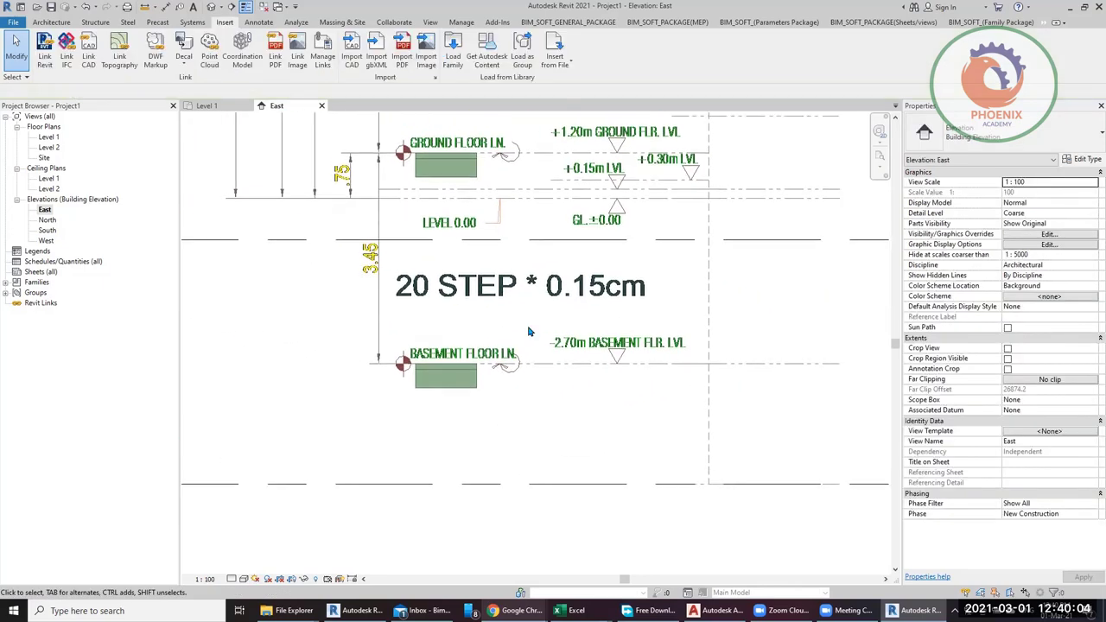
left_click(487, 299)
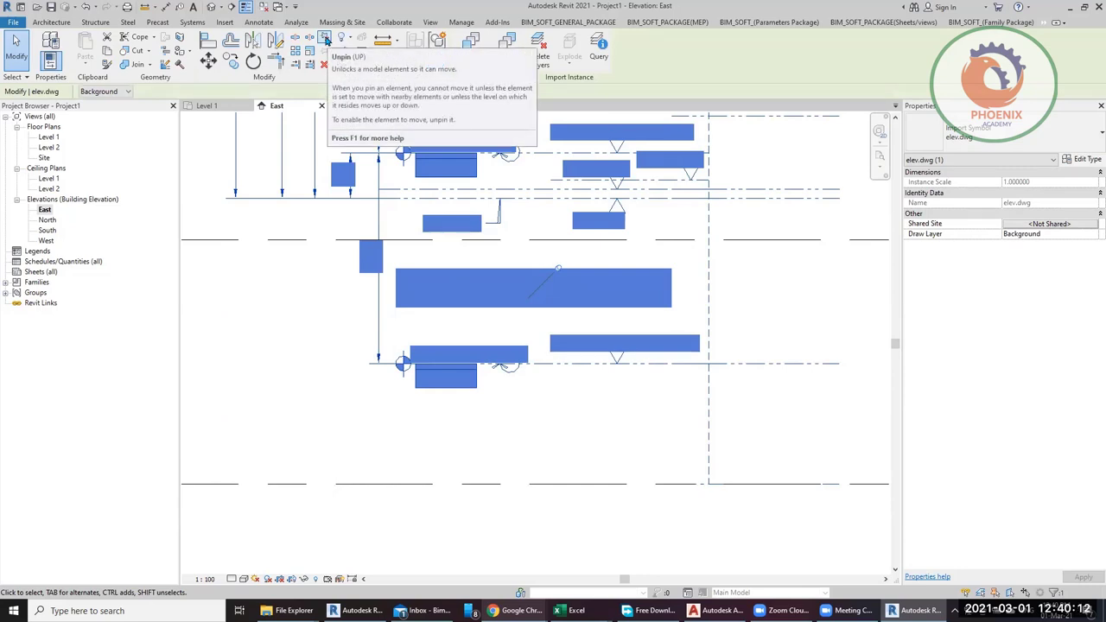
left_click(326, 40)
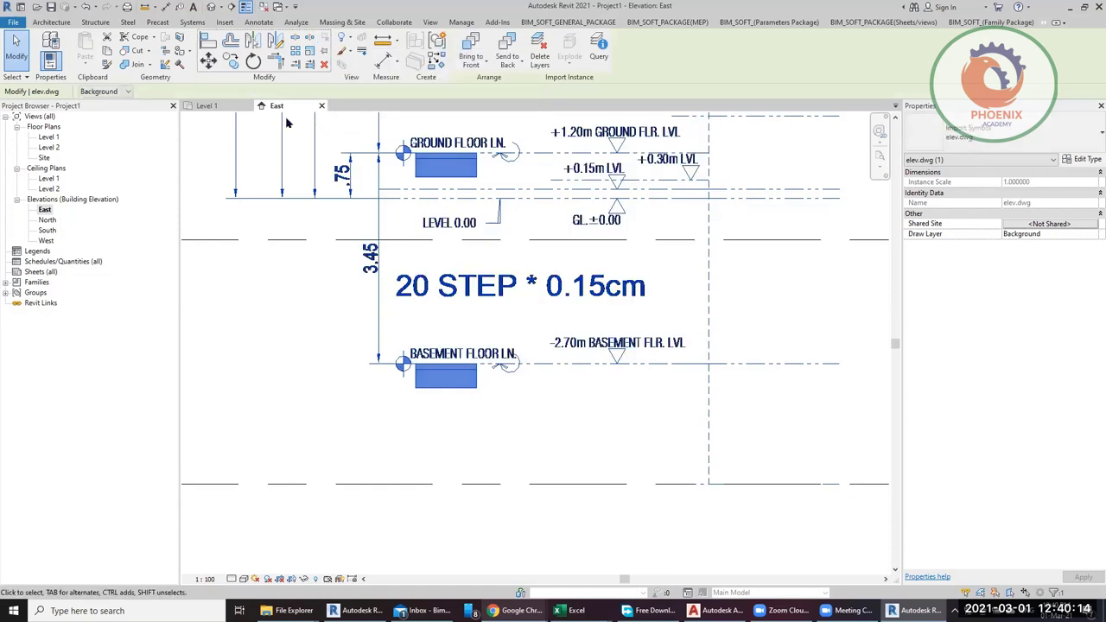
left_click(208, 59)
left_click(612, 412)
left_click(544, 440)
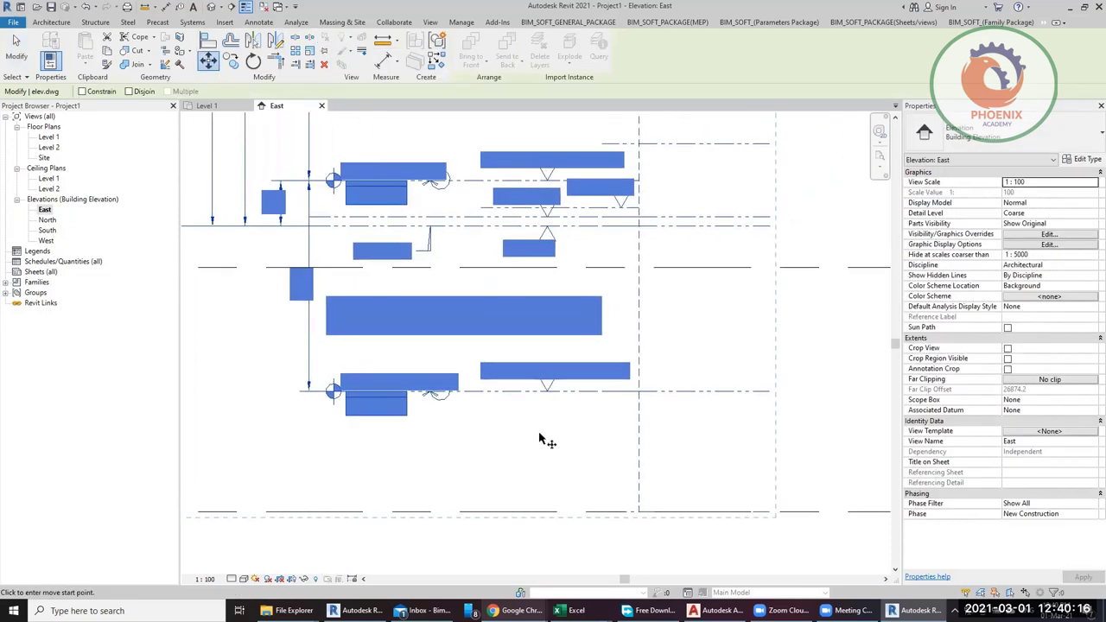
key("Escape")
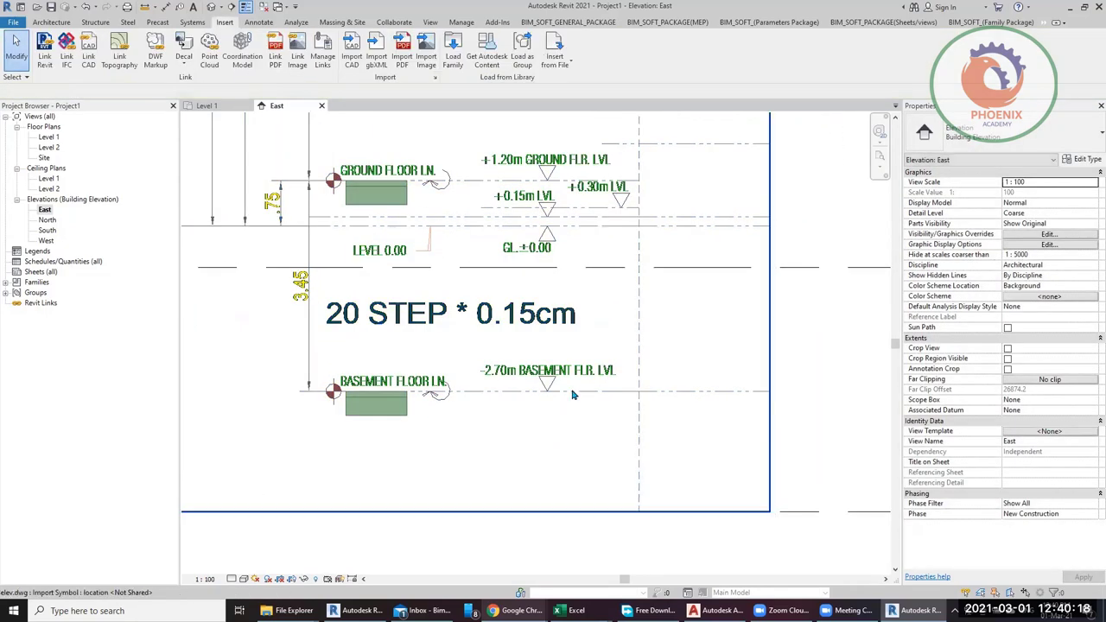
scroll(505, 432, "down", 3)
scroll(637, 444, "up", 5)
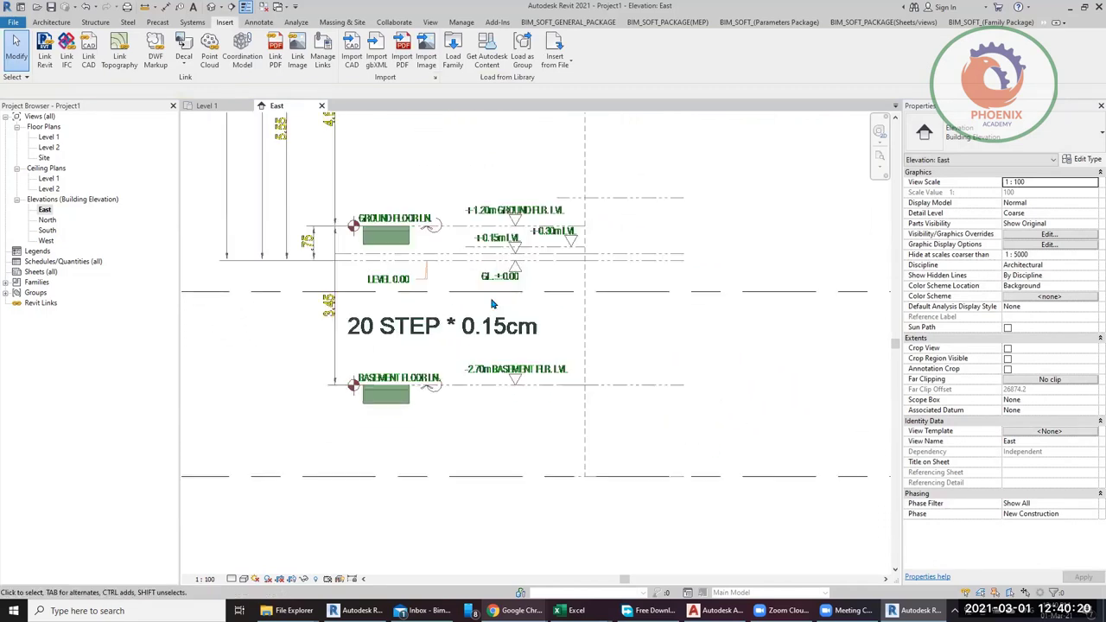
Step: Move the linked elev.dwg drawing vertically so its GL. ±0.00 line lies on Level 1
left_click(452, 251)
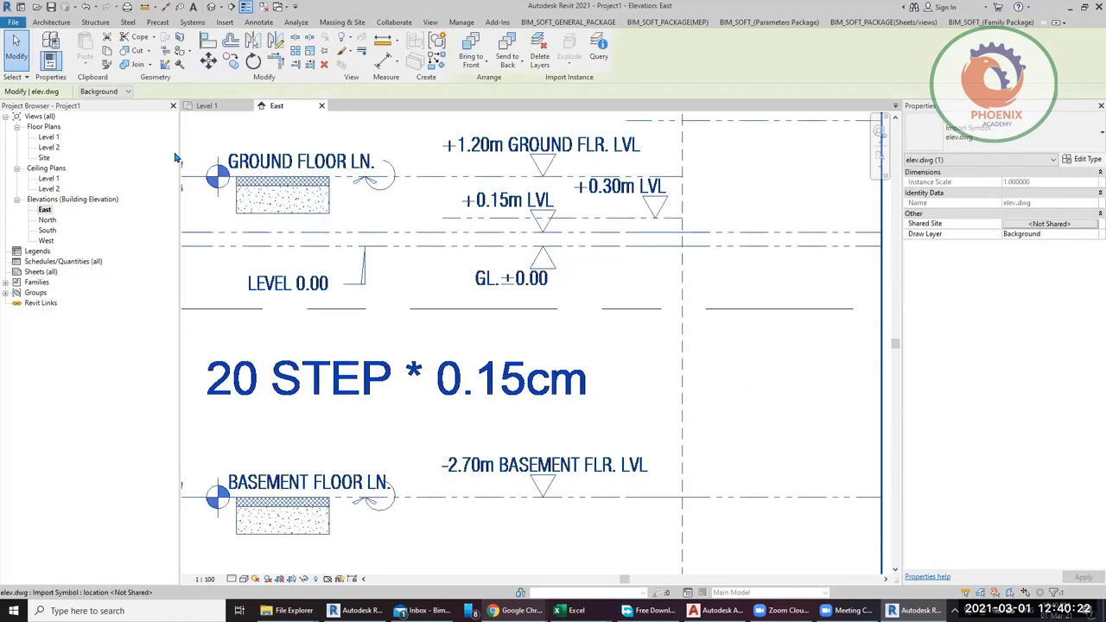
key("m")
key("v")
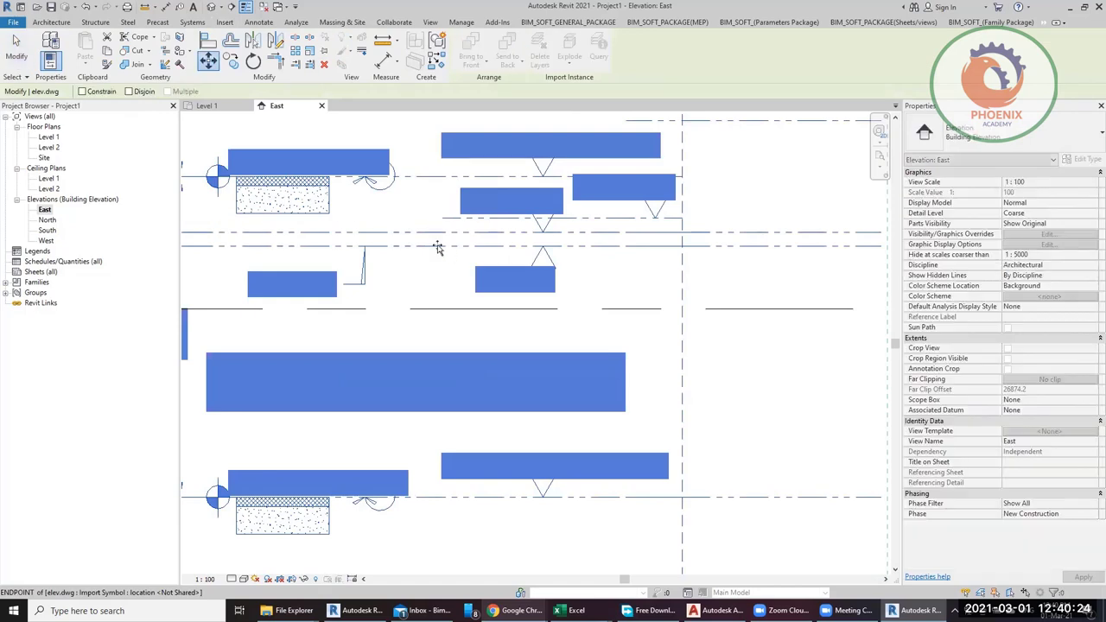
scroll(432, 302, "down", 3)
left_click(447, 404)
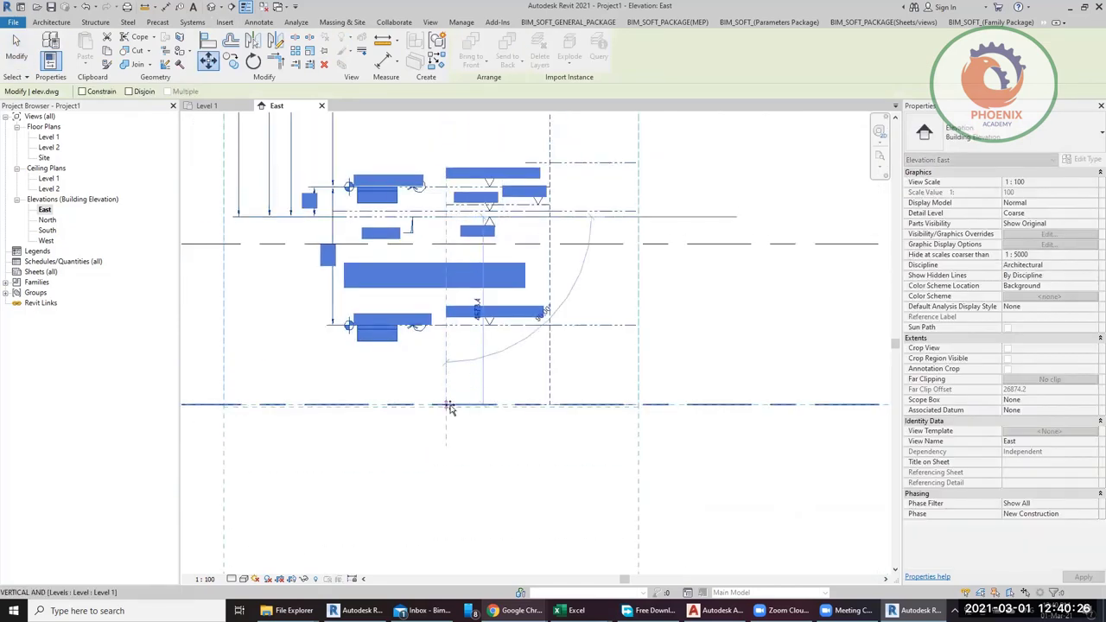
middle_click_drag(453, 449, 397, 459)
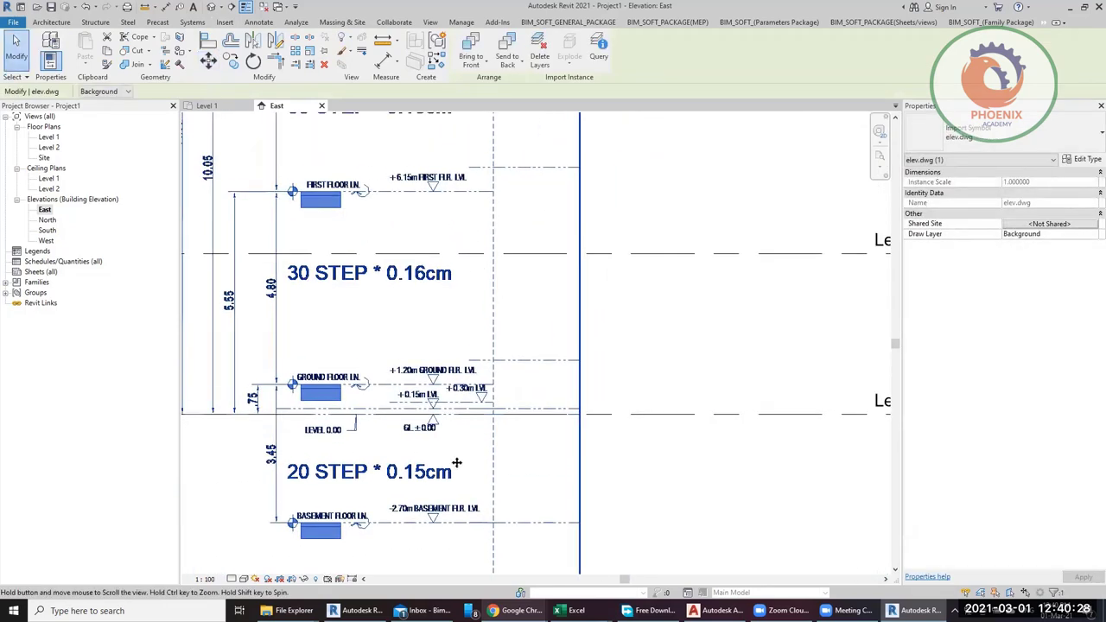
key("Escape")
scroll(337, 249, "up", 1)
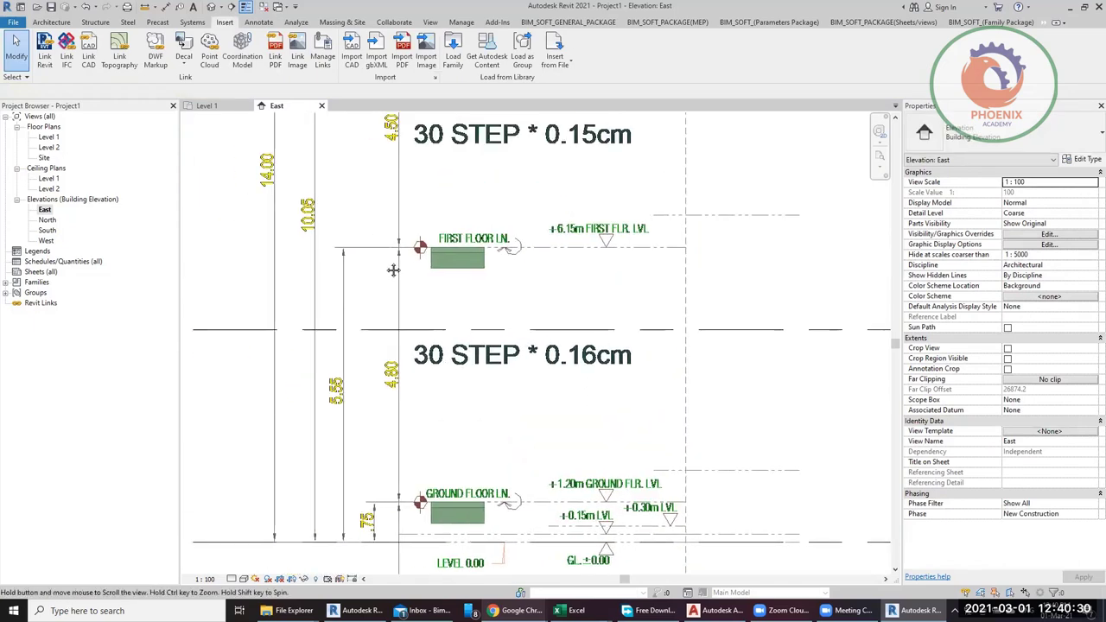
scroll(289, 295, "down", 2)
scroll(289, 295, "down", 1)
middle_click_drag(475, 371, 606, 385)
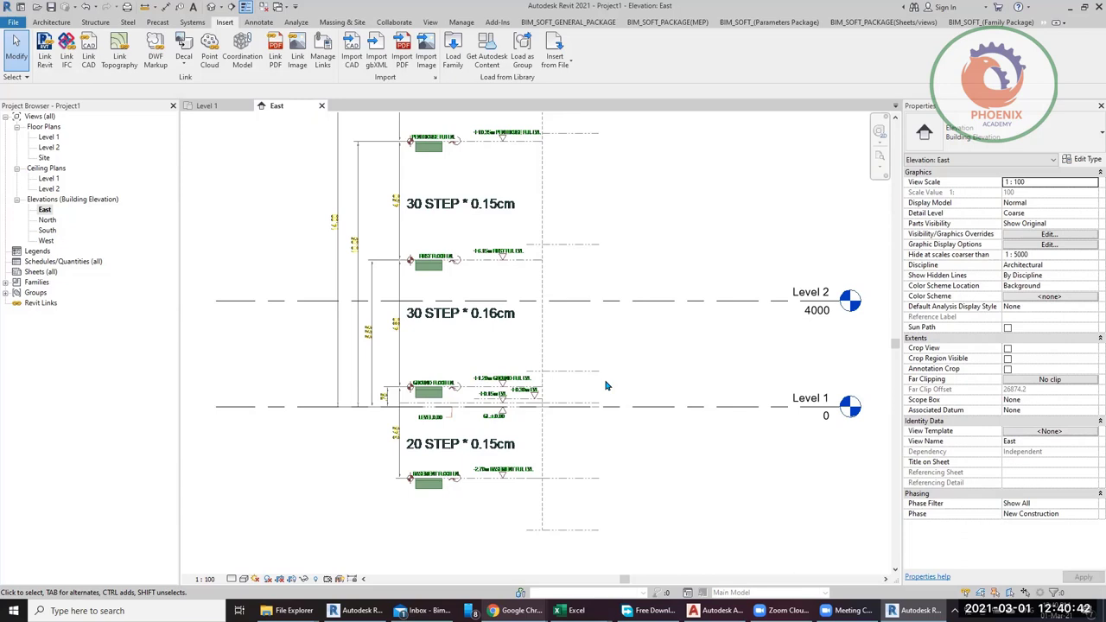
Step: Undo the move of elev.dwg and the operations before it, back to before the drawing was linked
scroll(607, 386, "up", 4)
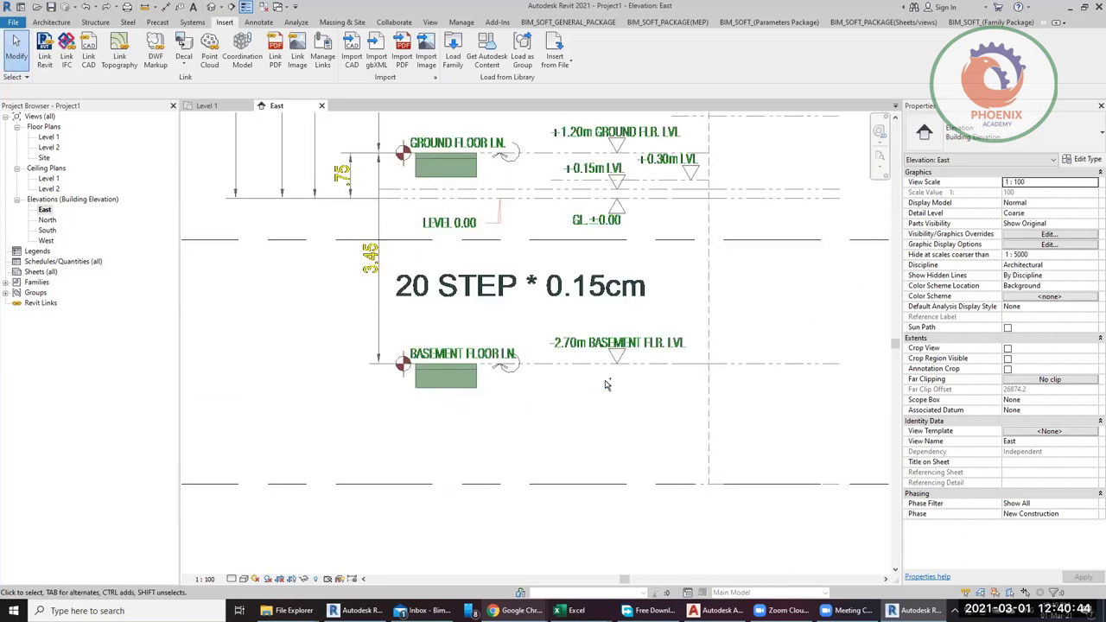
key("ctrl+z")
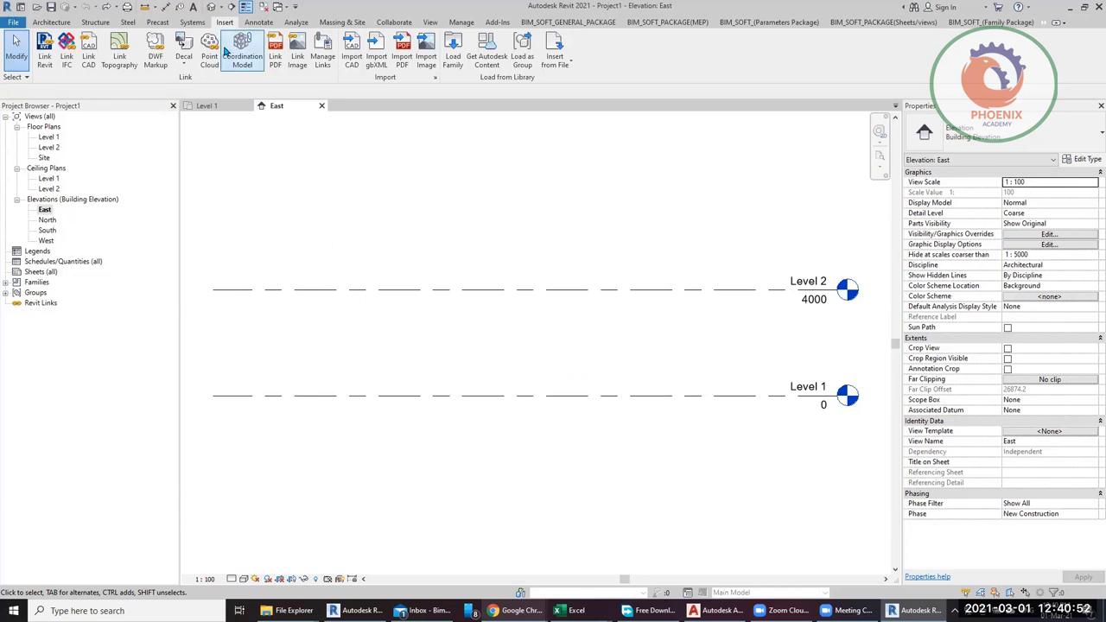
Step: Link elev.dwg from the villa folder to the current view only, with Preserve colors, all layers and Auto - Origin to Internal Origin positioning
left_click(87, 61)
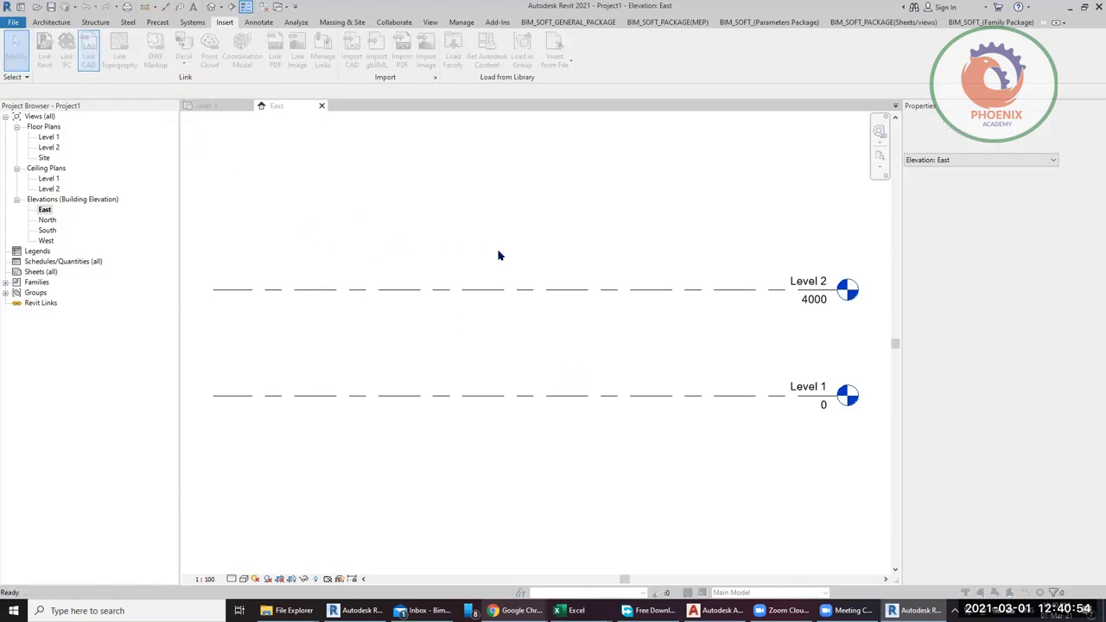
left_click(198, 182)
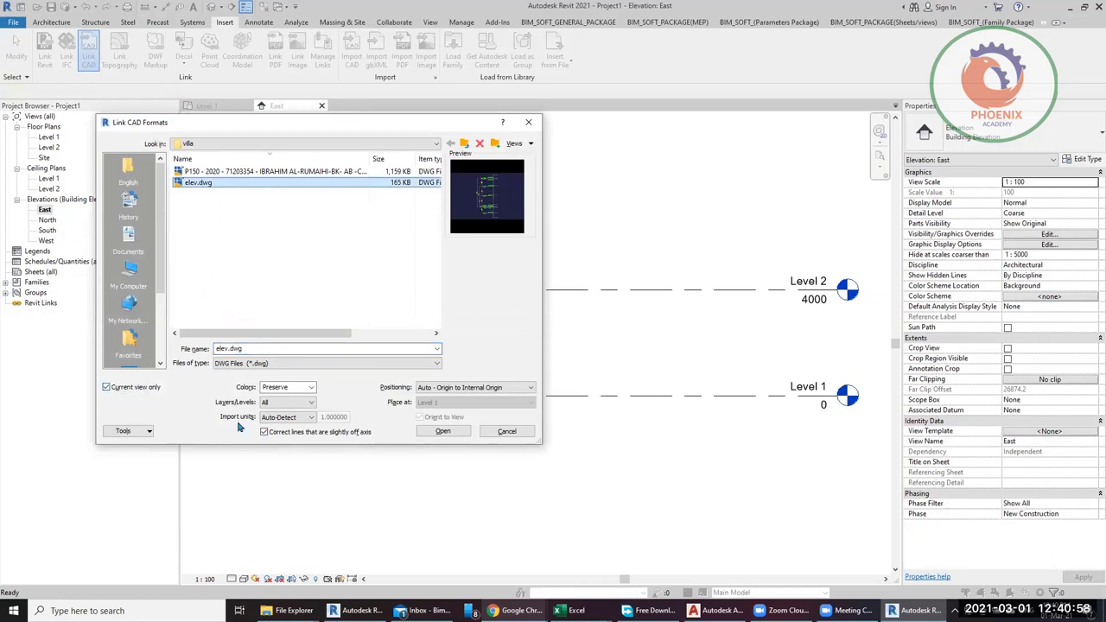
left_click(443, 431)
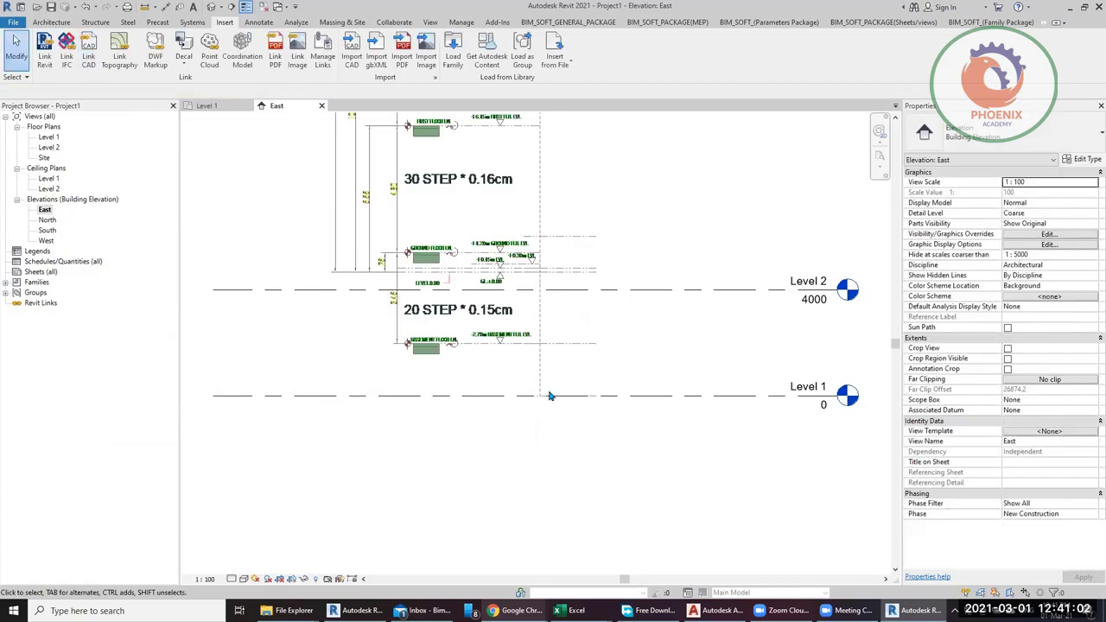
Step: Move the relinked elev.dwg drawing straight down from its GL. ±0.00 line onto Level 1
scroll(449, 345, "up", 5)
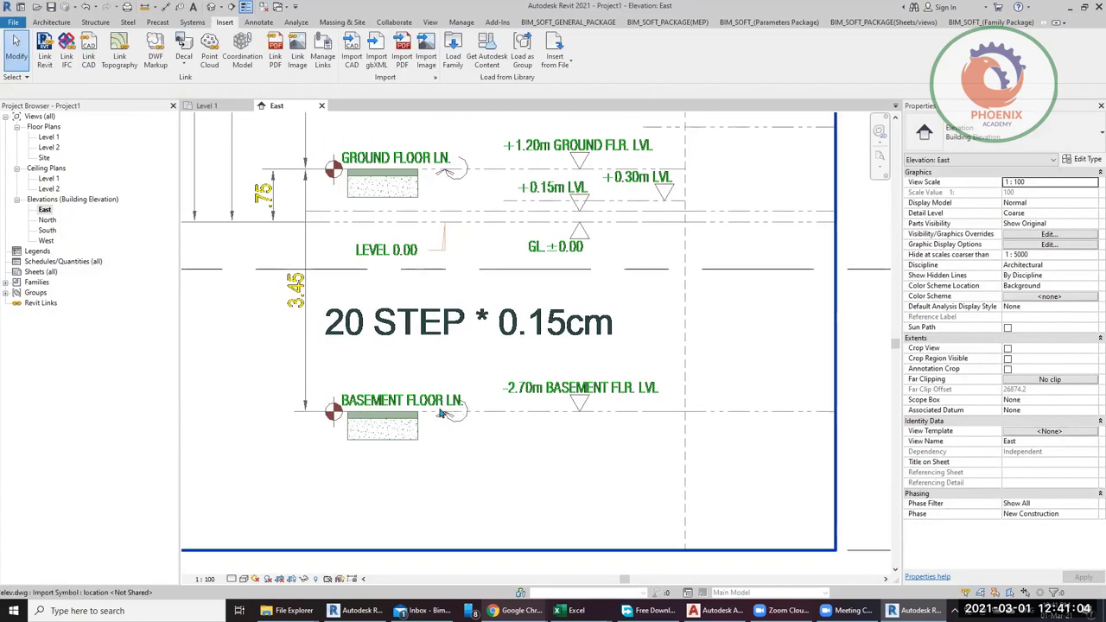
scroll(471, 348, "down", 3)
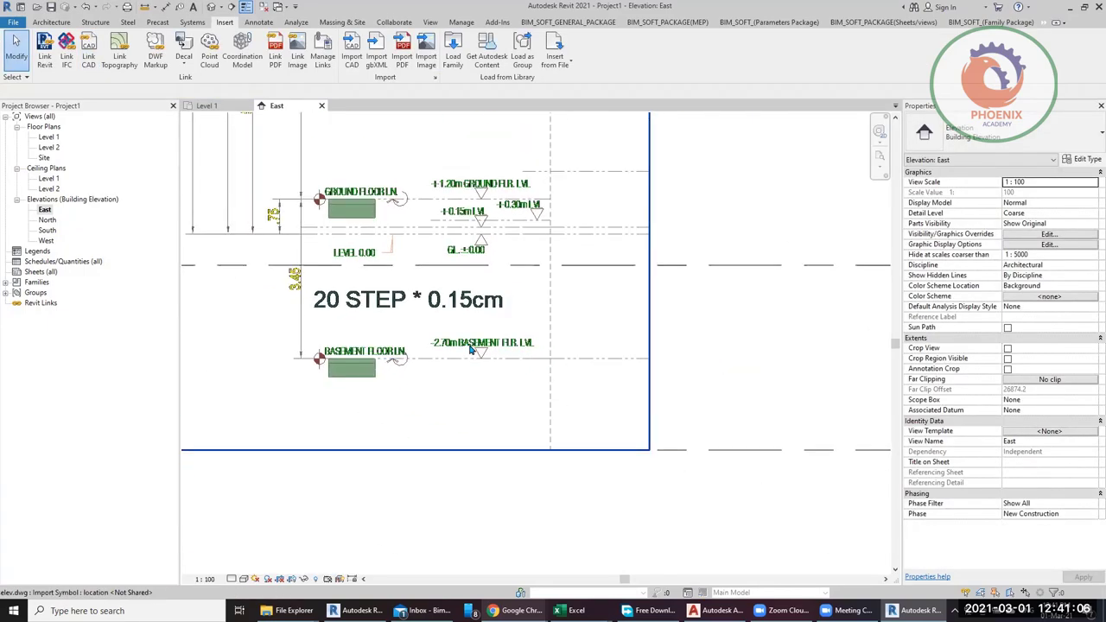
scroll(497, 320, "down", 3)
scroll(490, 261, "up", 5)
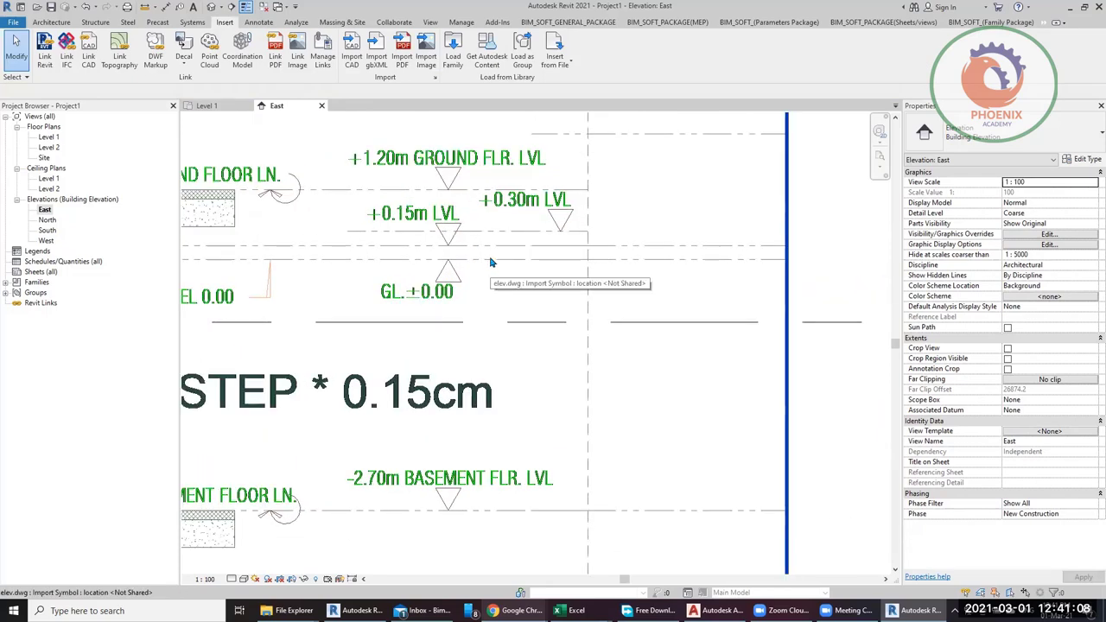
scroll(490, 262, "down", 5)
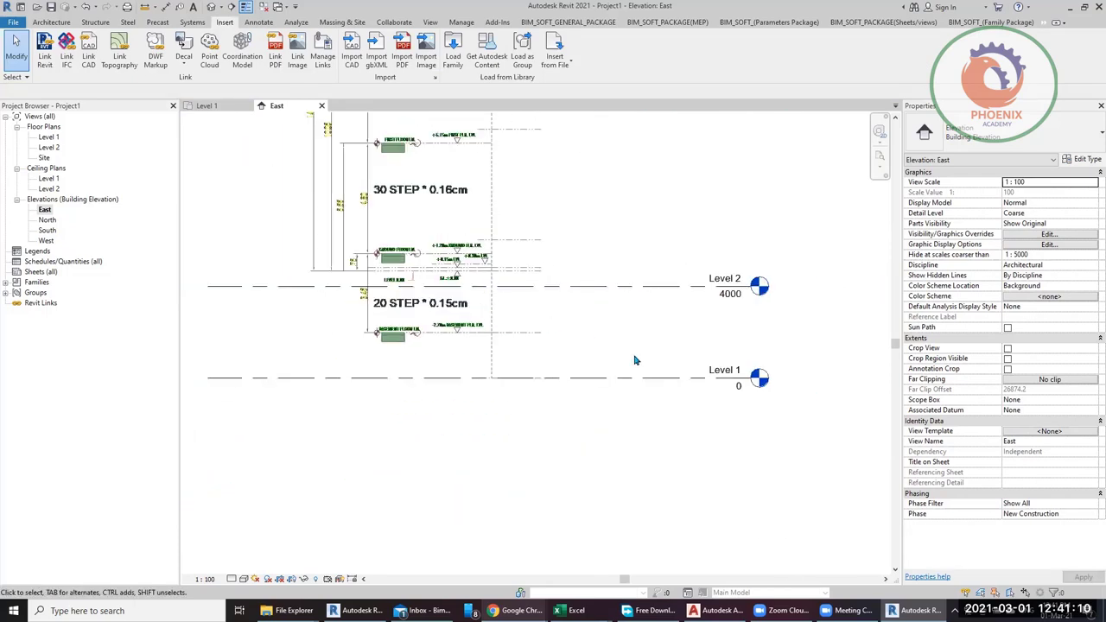
scroll(439, 254, "up", 5)
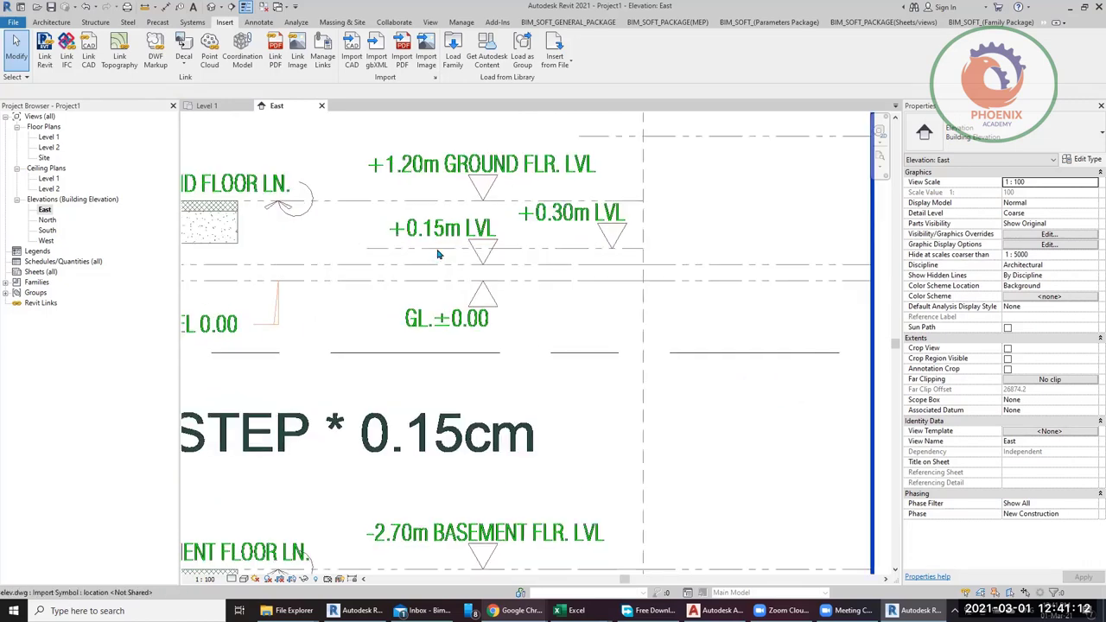
left_click(438, 254)
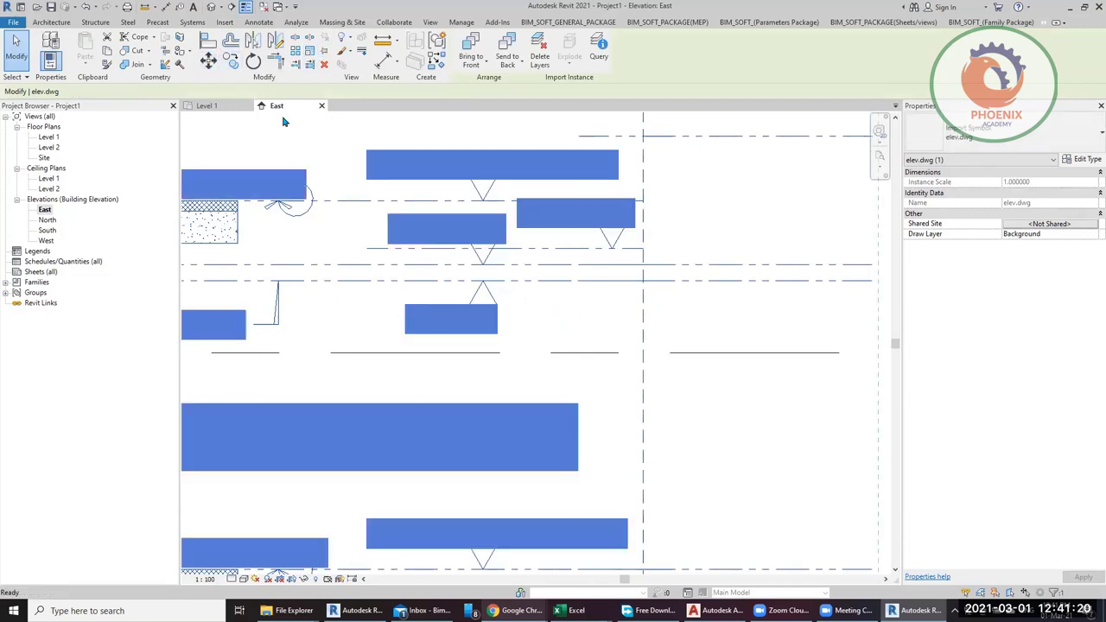
key("m")
key("v")
left_click(440, 277)
scroll(436, 315, "down", 3)
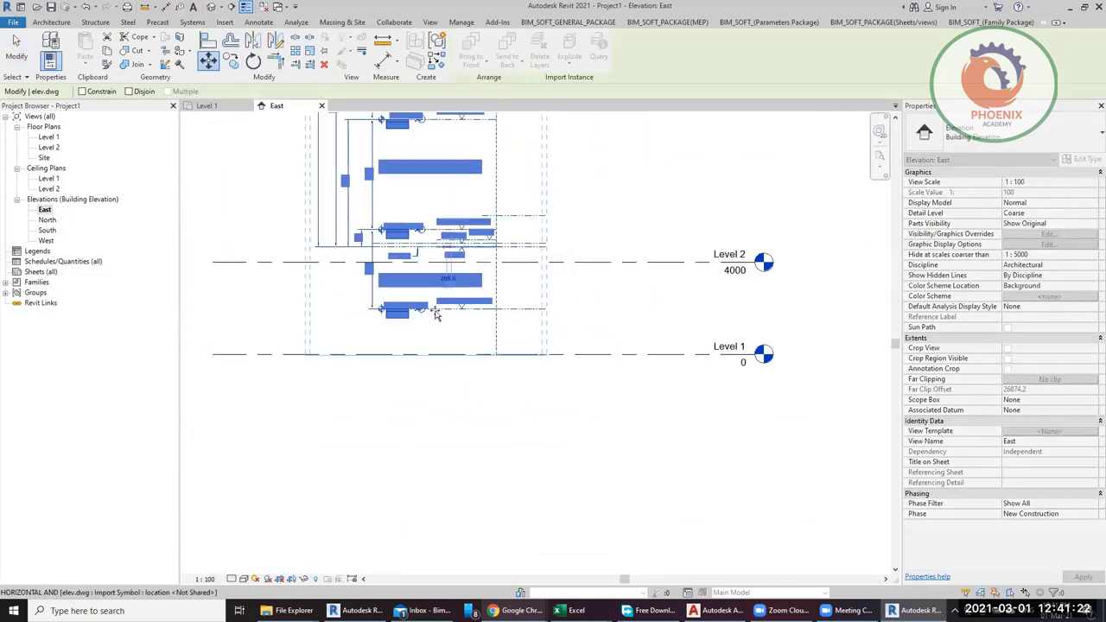
scroll(436, 315, "up", 3)
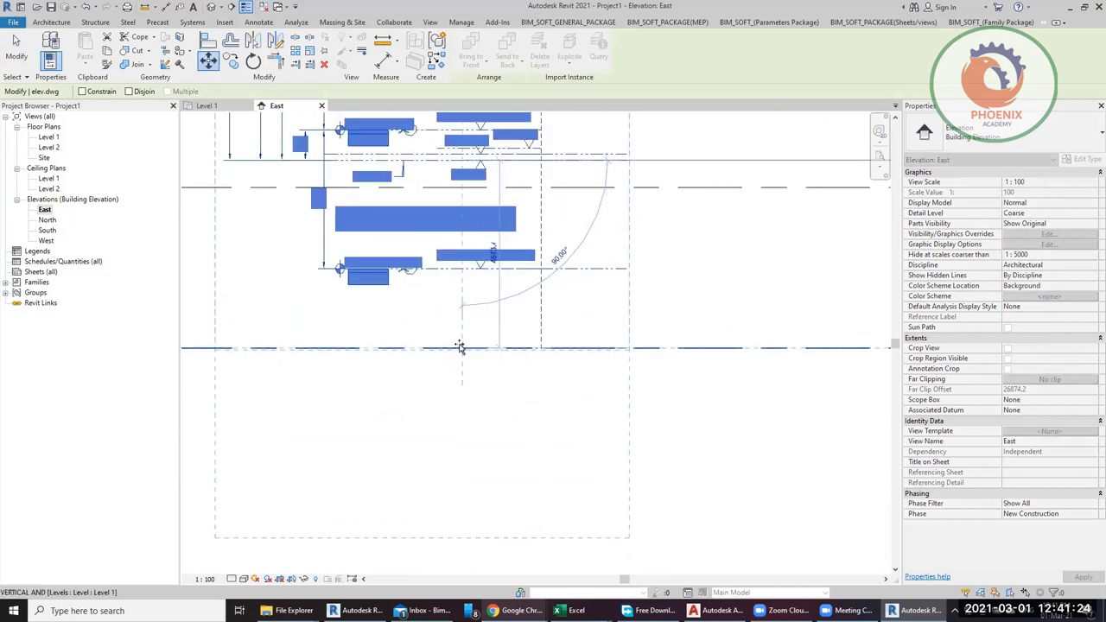
scroll(460, 346, "up", 4)
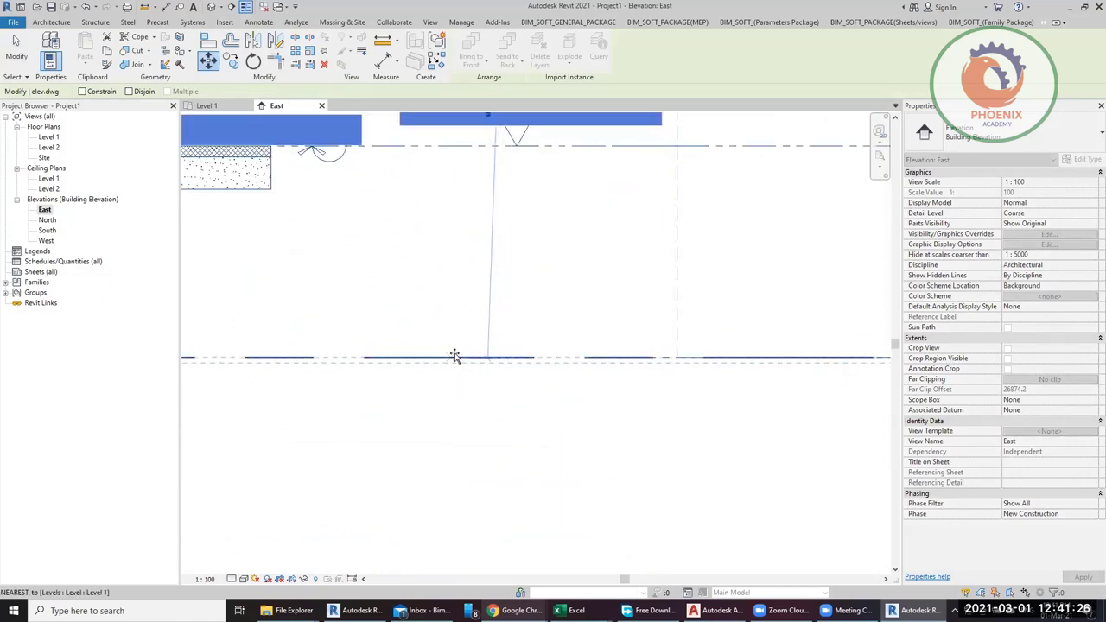
scroll(458, 357, "up", 1)
left_click(462, 356)
scroll(471, 363, "down", 6)
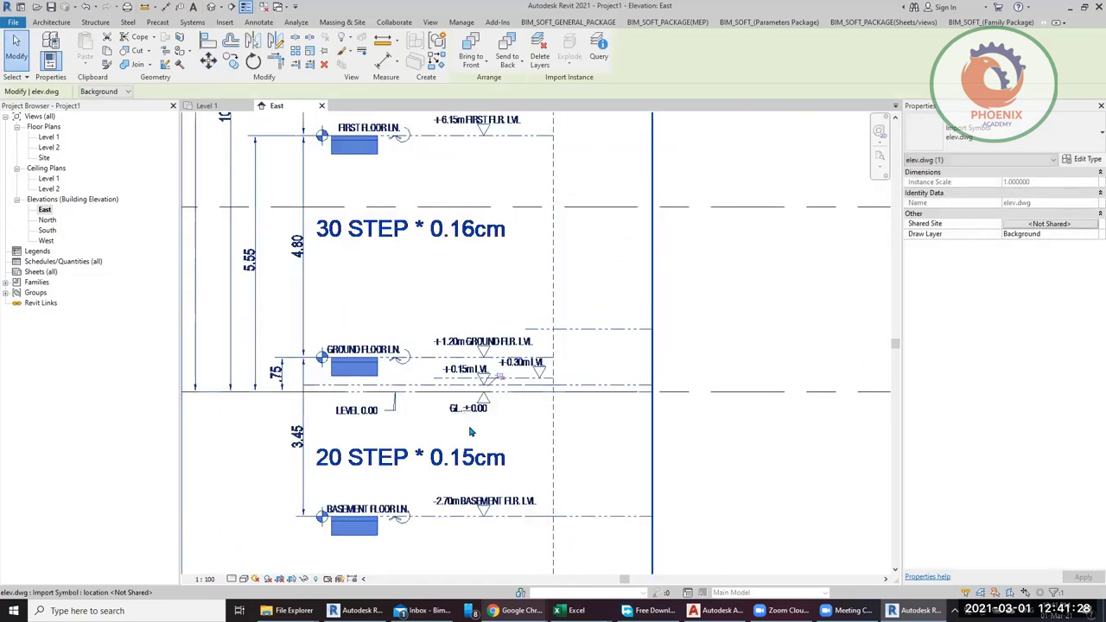
left_click(634, 480)
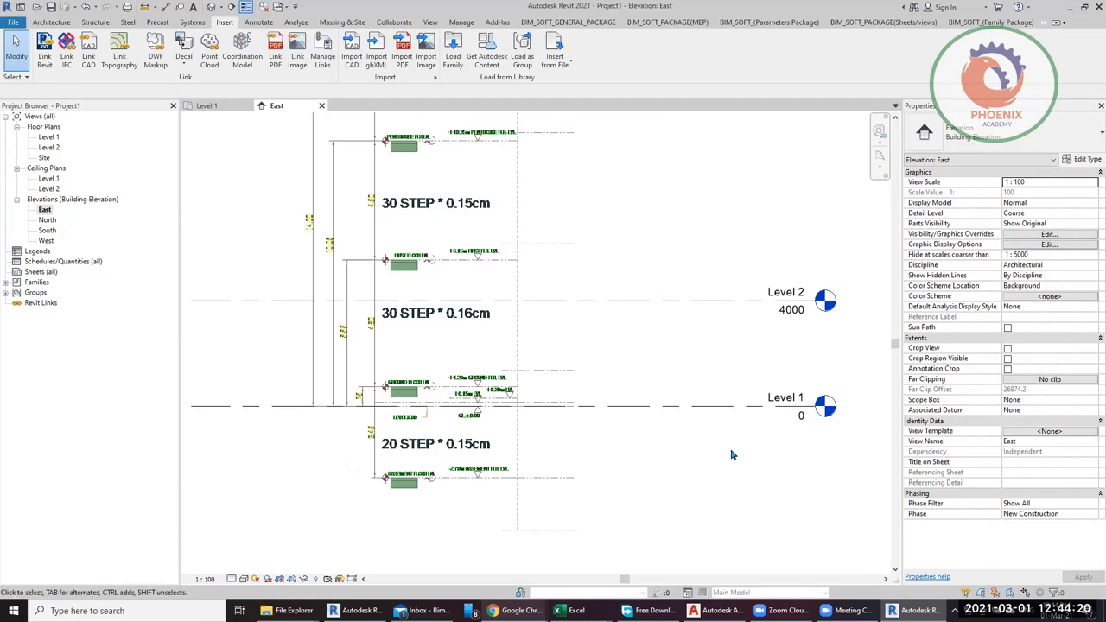
Step: Examine the drawing's level marks and offset dimensions around the ground floor and ground line
scroll(700, 440, "up", 2)
scroll(397, 324, "down", 1)
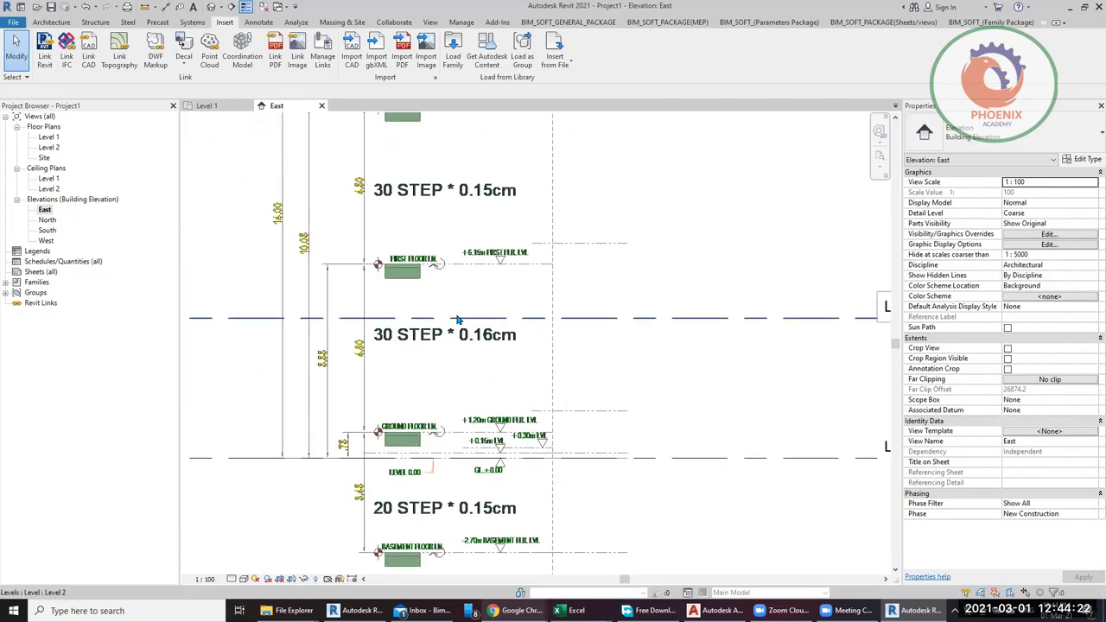
scroll(483, 406, "down", 1)
scroll(482, 406, "up", 6)
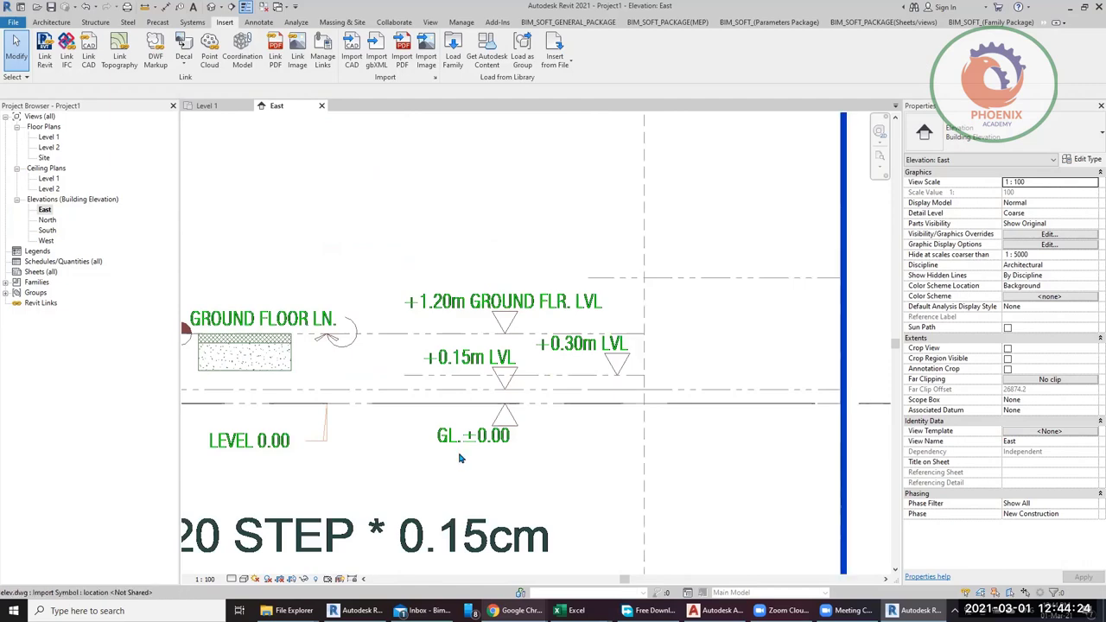
scroll(514, 436, "down", 3)
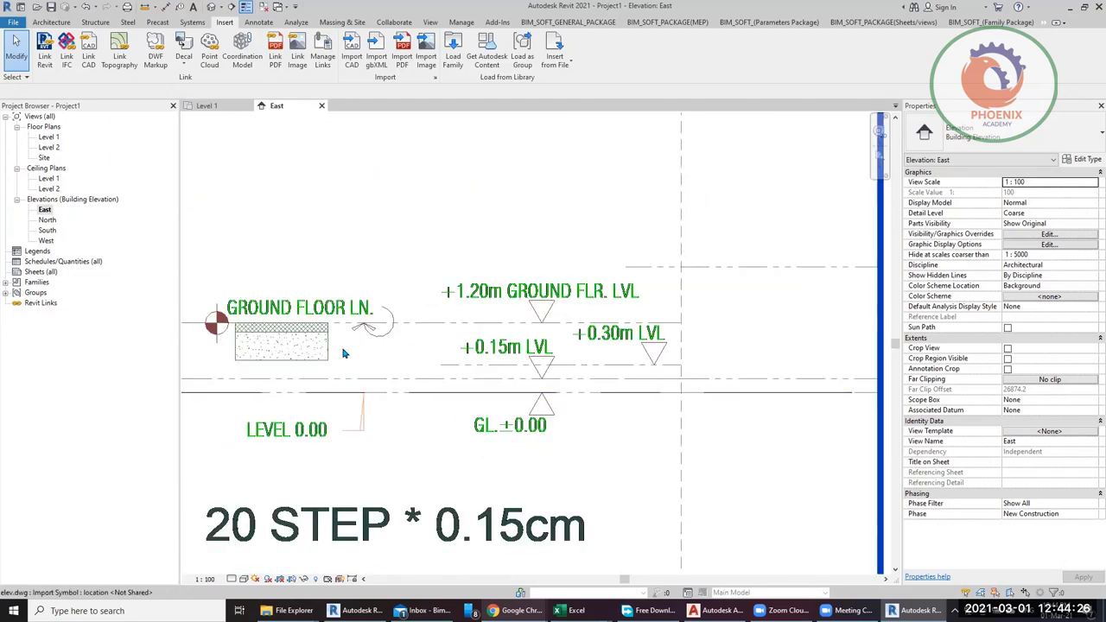
scroll(621, 354, "up", 3)
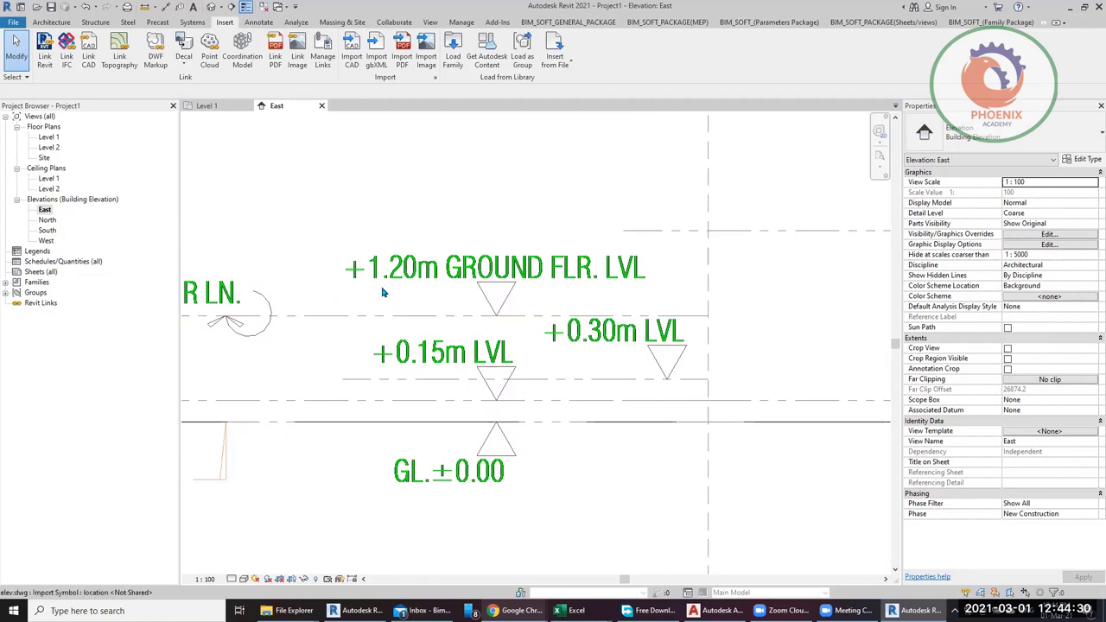
scroll(390, 291, "down", 3)
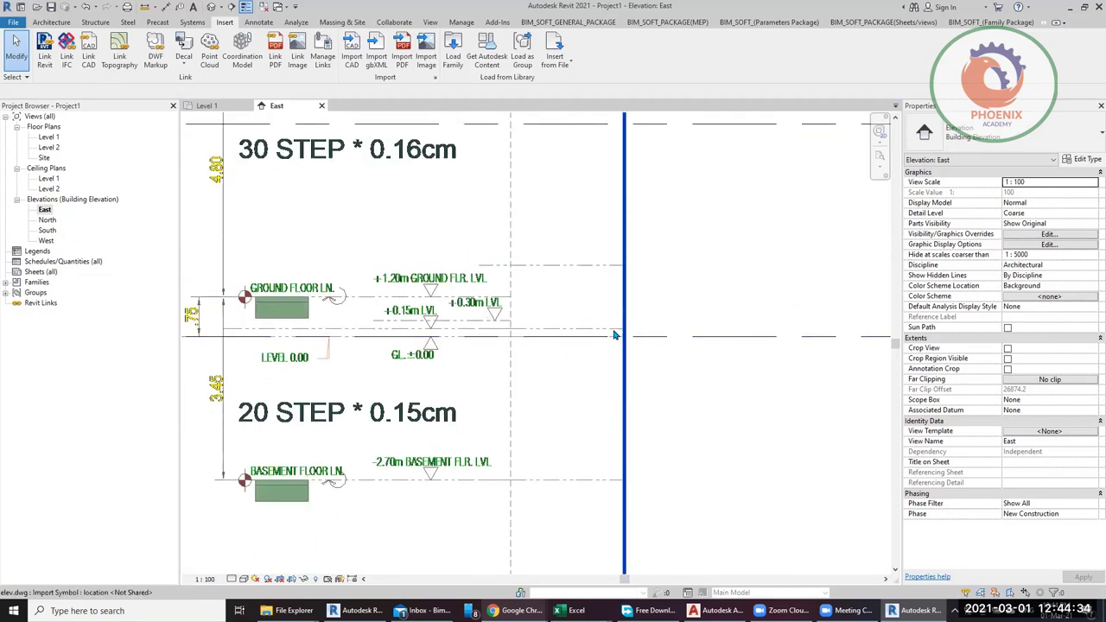
Step: Copy Level 1 vertically upward by 750 mm to create a level at the ground floor line
left_click(639, 344)
scroll(354, 398, "up", 2)
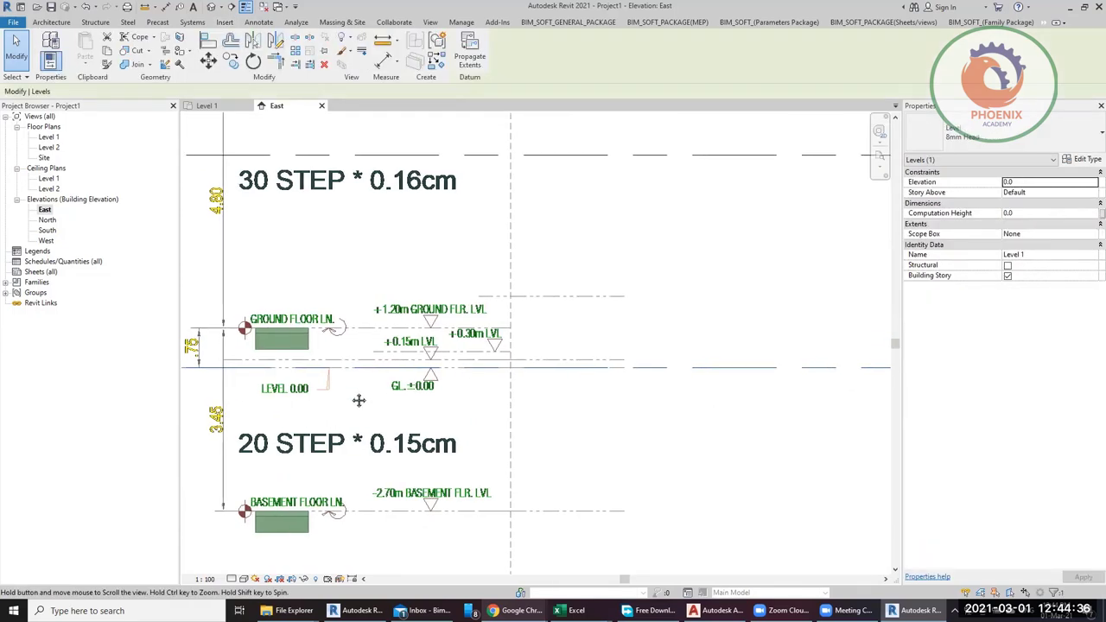
scroll(352, 400, "up", 1)
key("c")
key("c")
left_click(361, 355)
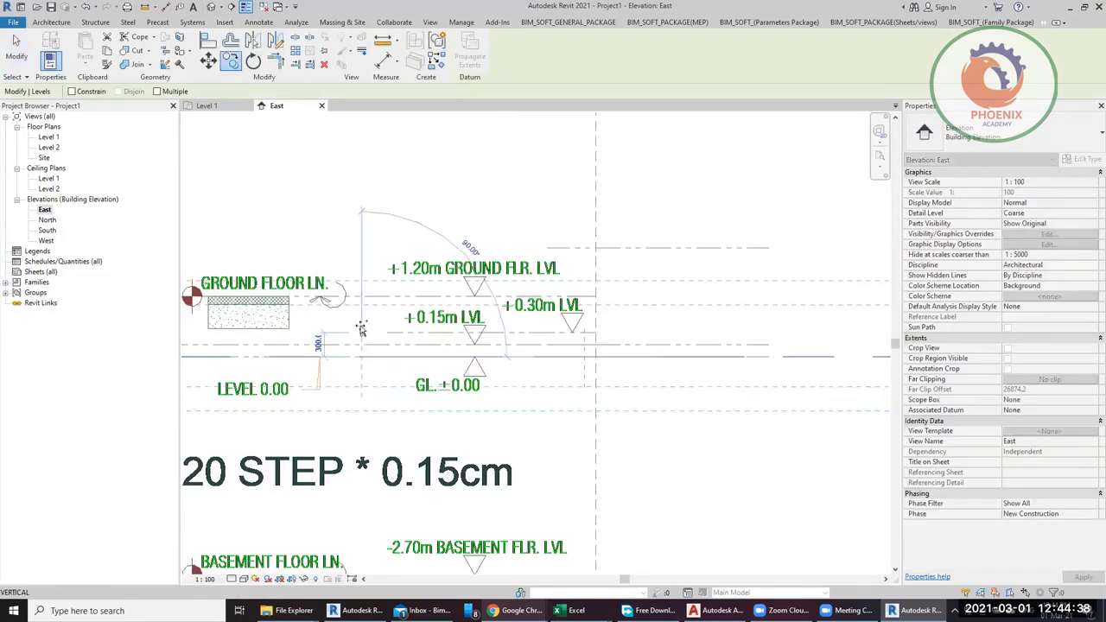
type("750")
key("Return")
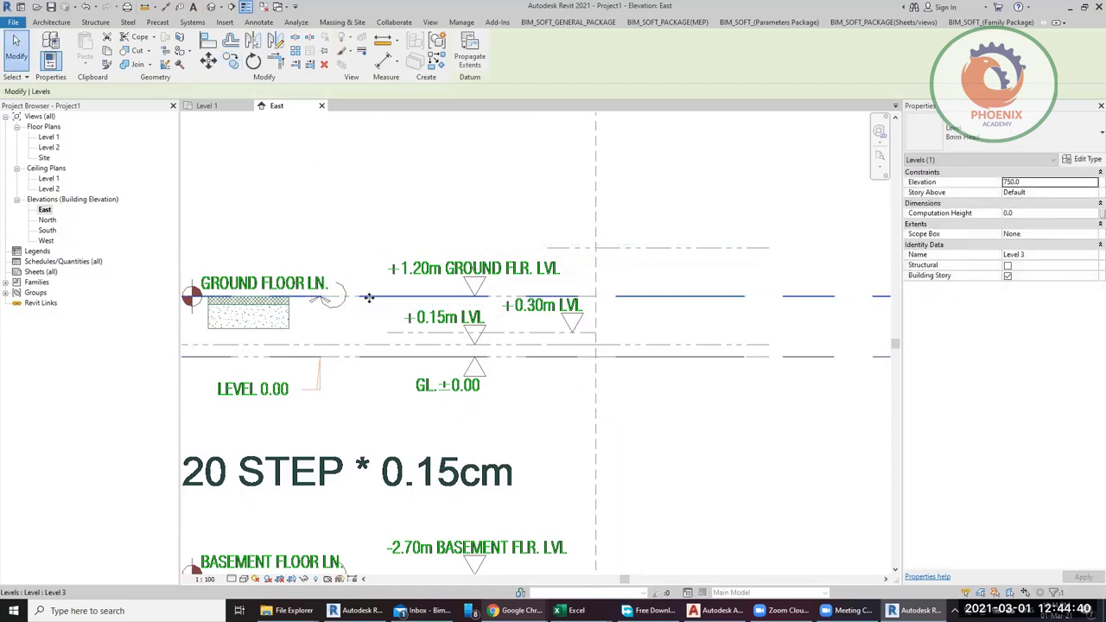
Step: Rename the new level at elevation 750 as Ground
scroll(388, 323, "down", 3)
middle_click_drag(826, 302, 615, 321)
left_click(637, 318)
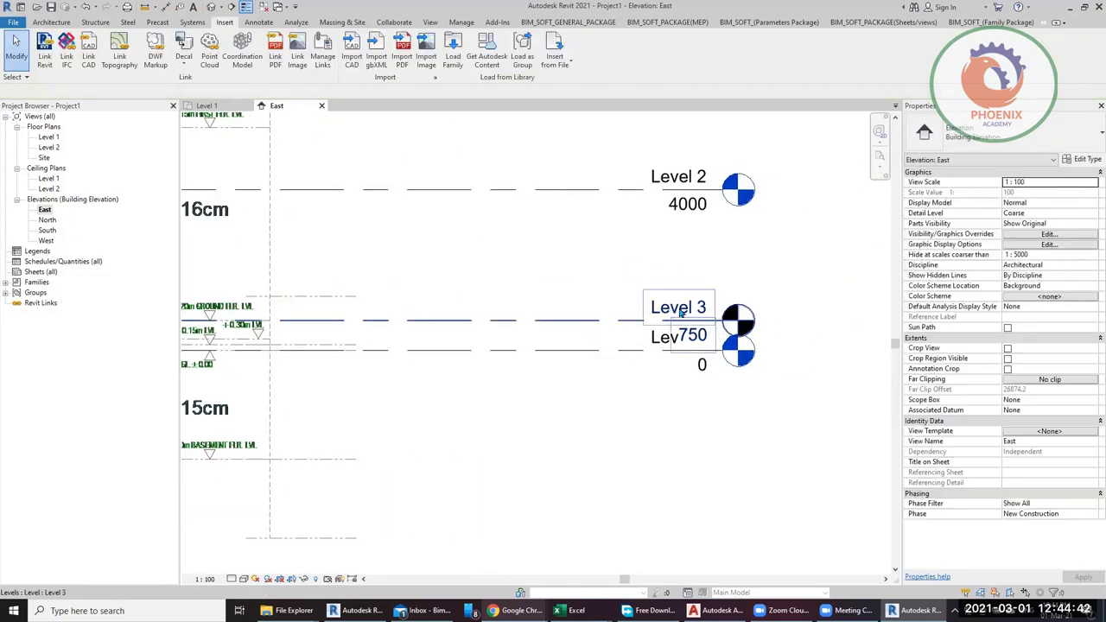
left_click(637, 318)
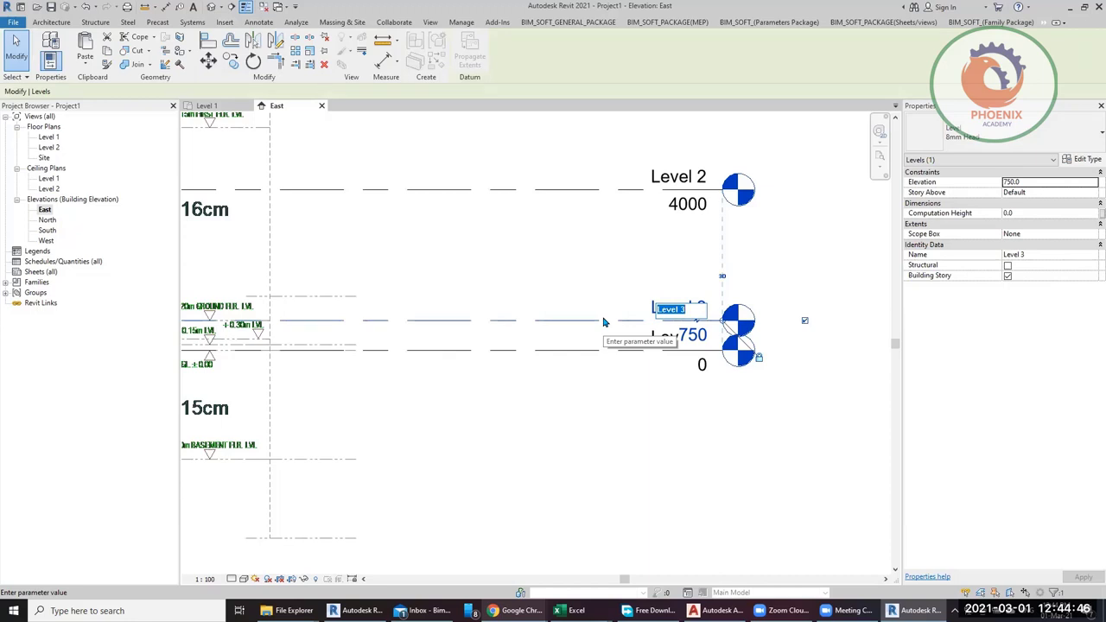
type("Ground")
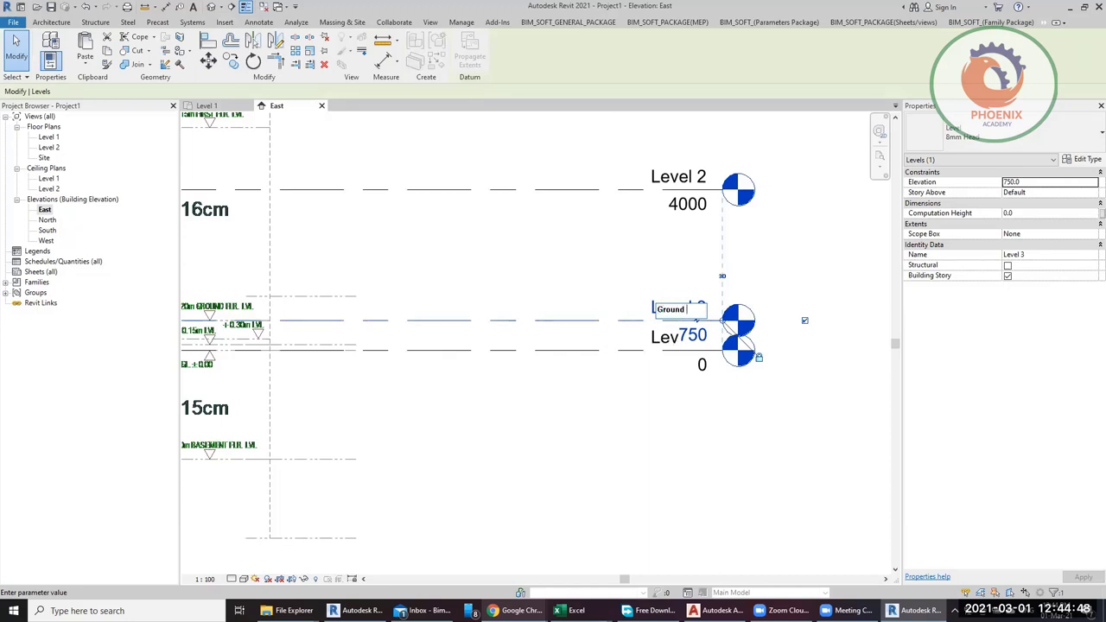
left_click(602, 318)
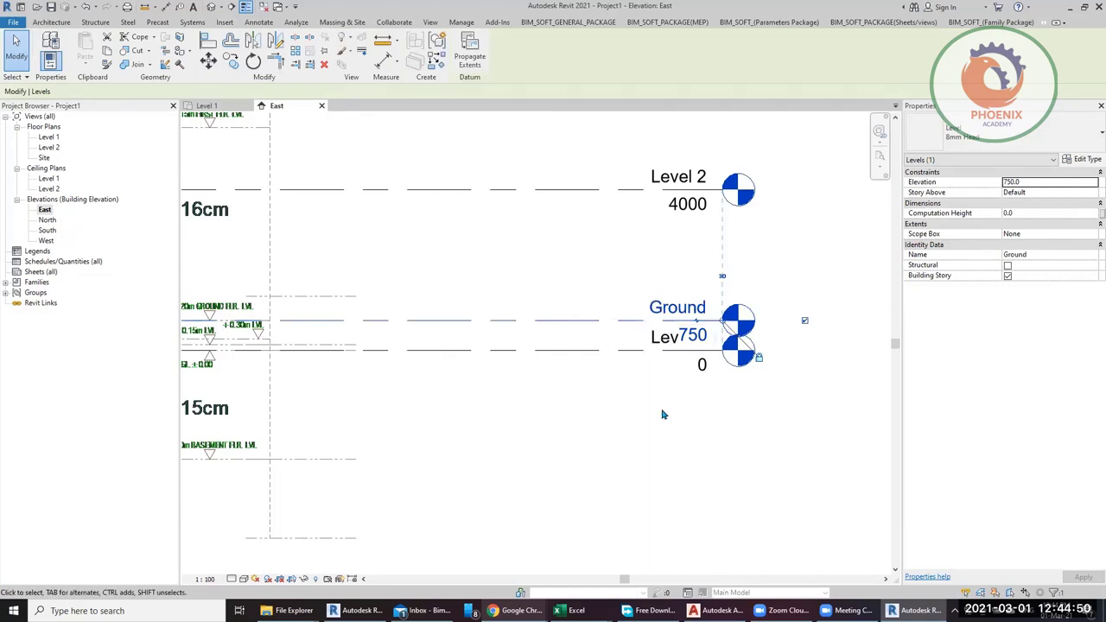
left_click(623, 363)
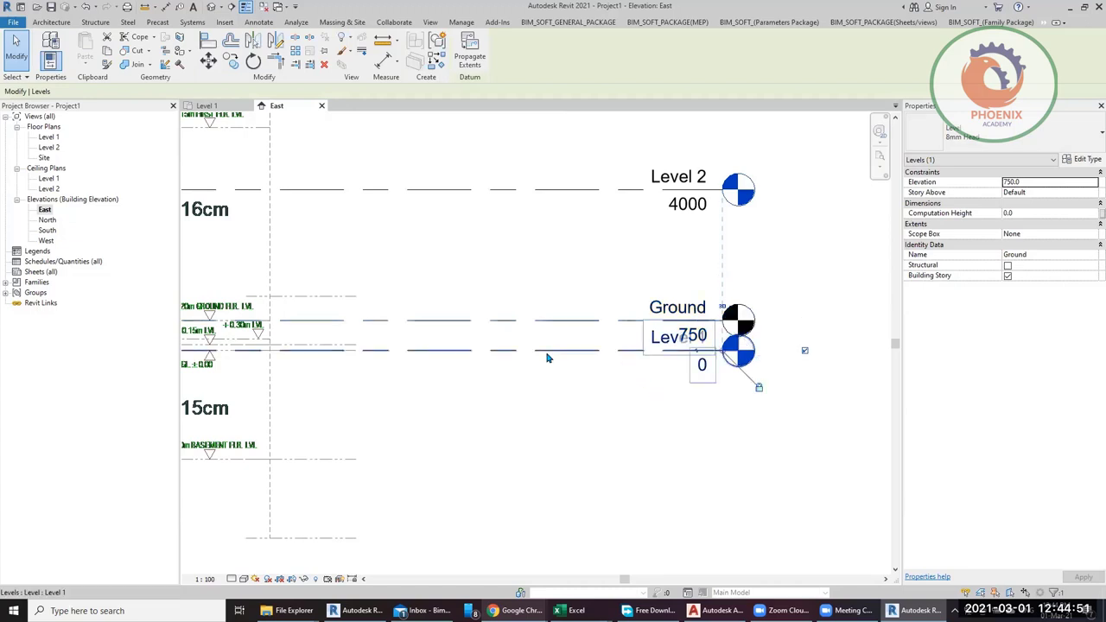
Step: Offset Level 1's head below the Ground label with an elbow and rename the level as 0, including its corresponding views
left_click(696, 356)
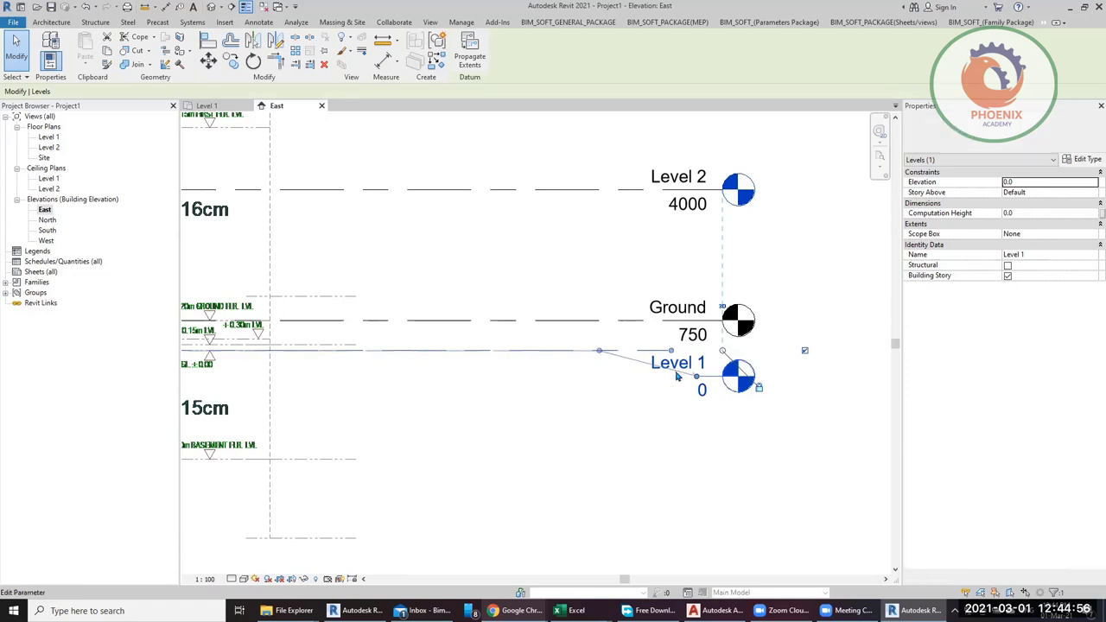
left_click_drag(696, 376, 600, 383)
left_click(663, 372)
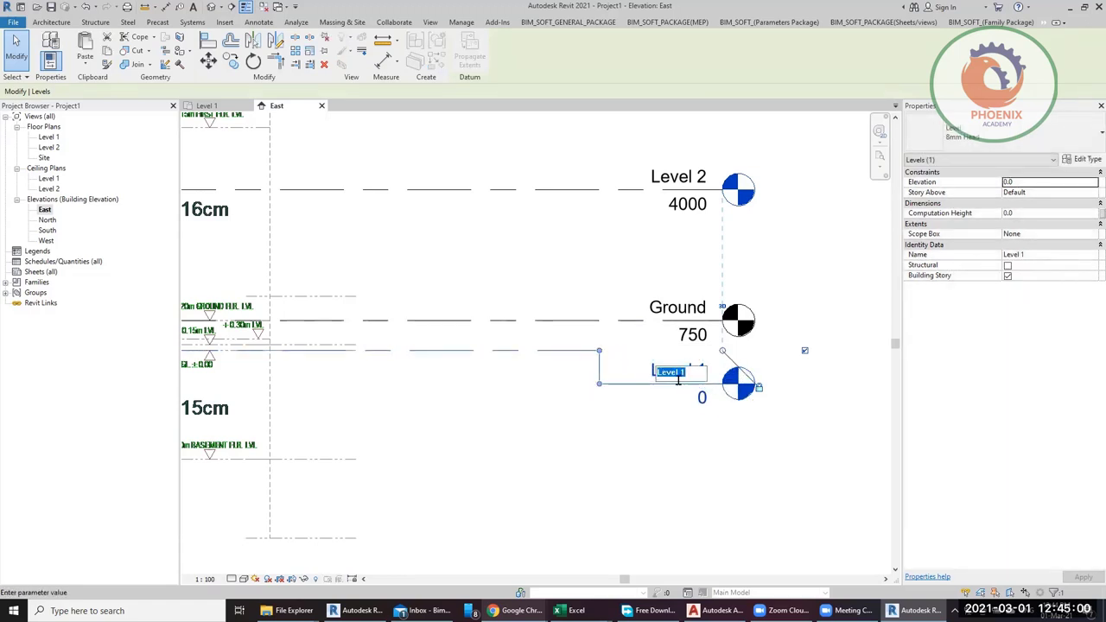
type("0")
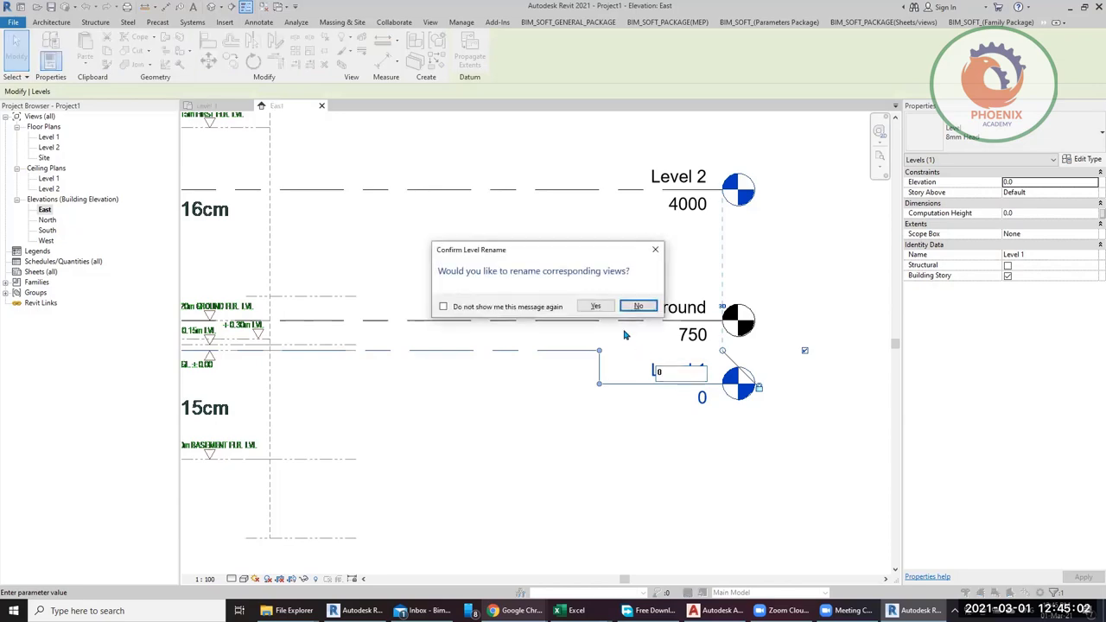
left_click(597, 310)
scroll(639, 431, "down", 3)
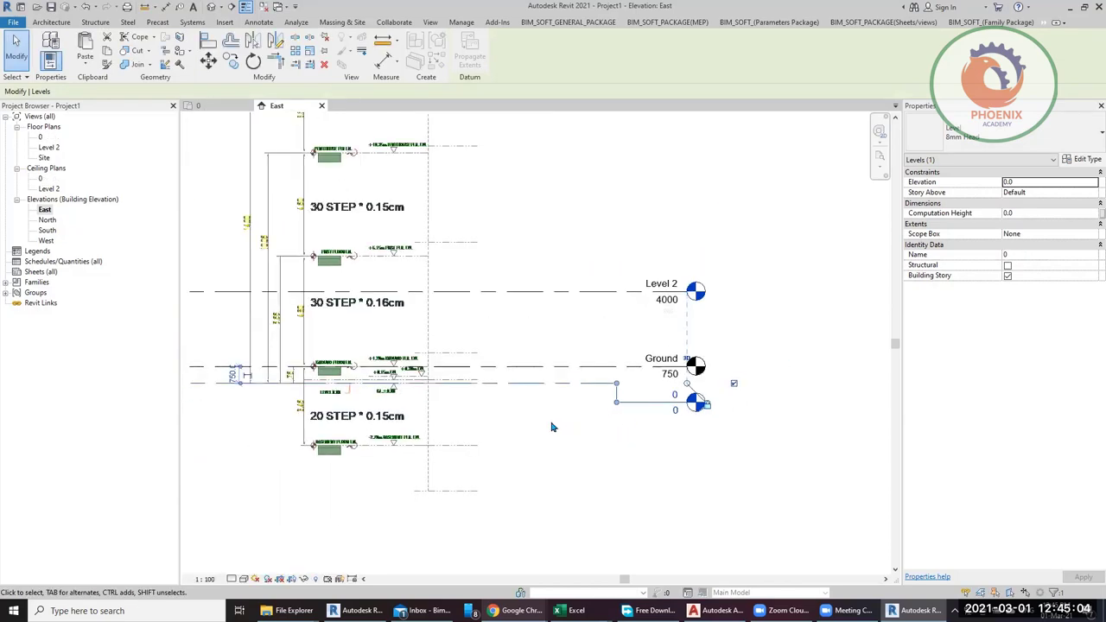
left_click(659, 421)
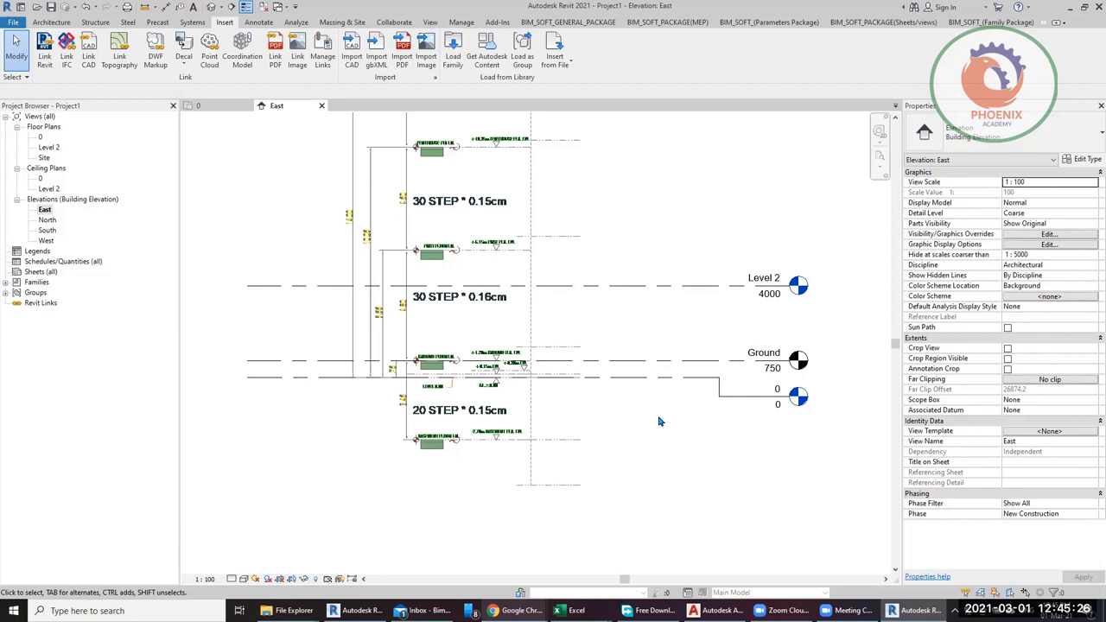
Step: Set Level 2's elevation to 6150 mm, following the drawing's first floor level mark
left_click(585, 286)
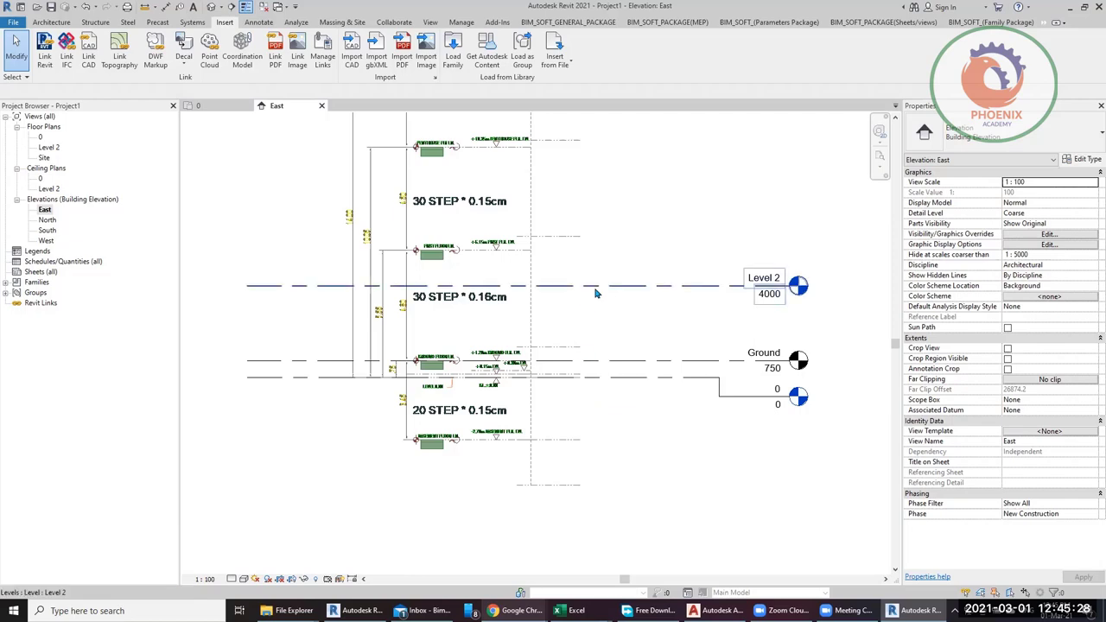
scroll(425, 257, "up", 3)
scroll(424, 257, "up", 3)
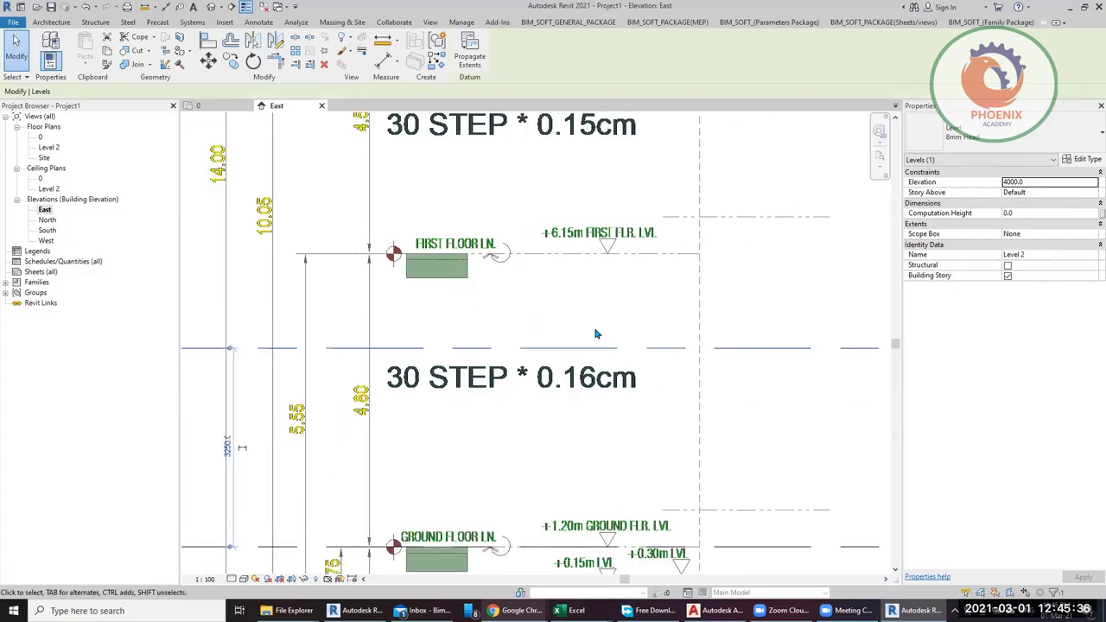
middle_click_drag(593, 261, 434, 321)
scroll(393, 225, "up", 4)
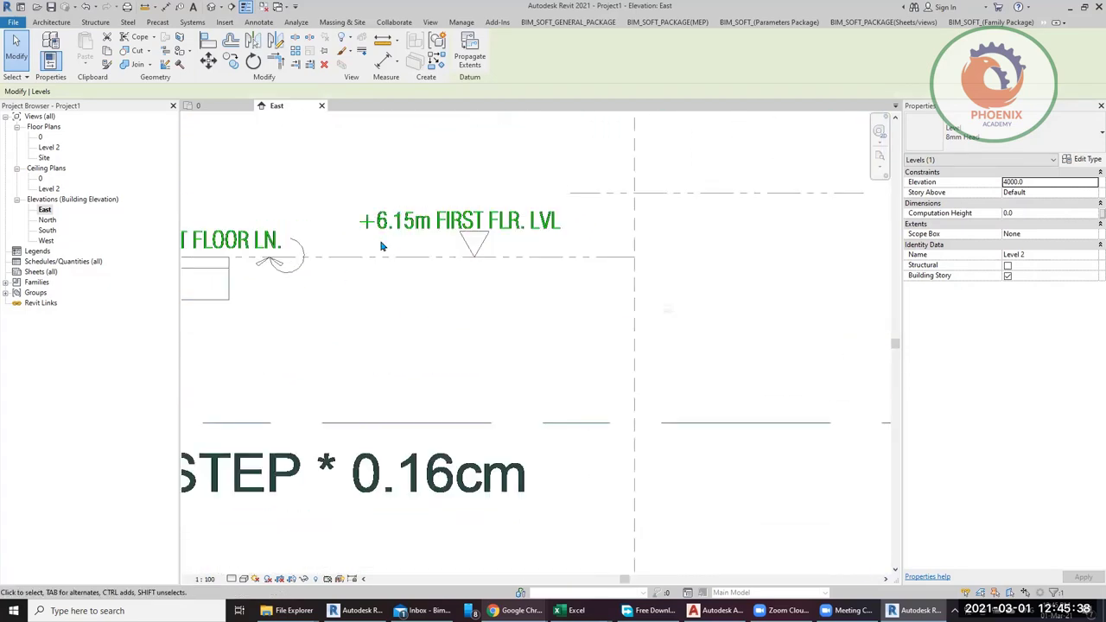
scroll(424, 265, "down", 7)
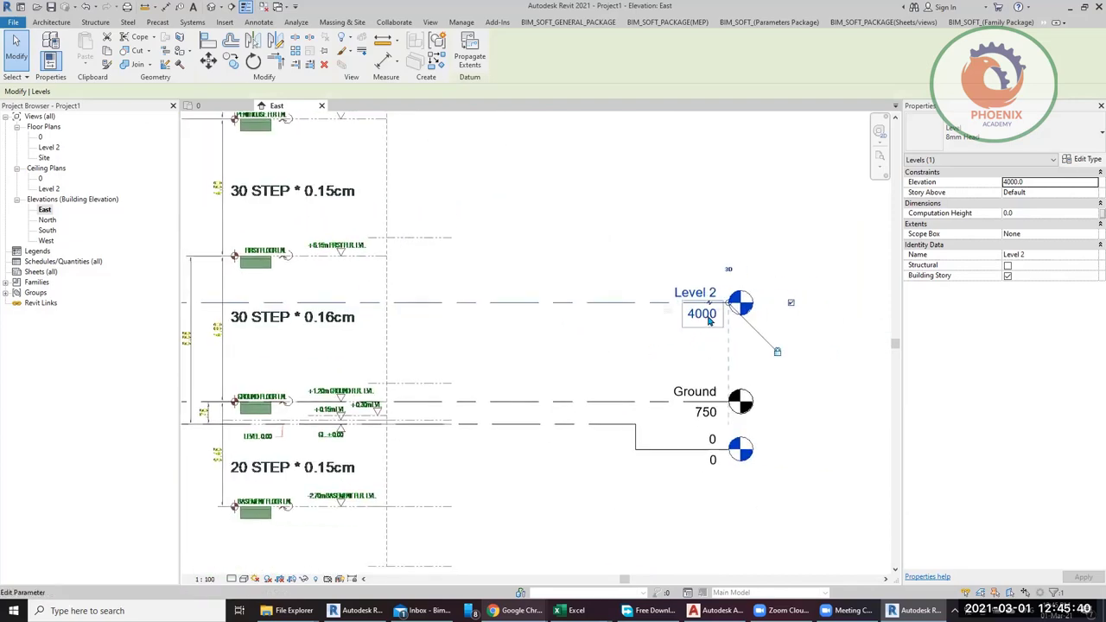
left_click(705, 315)
scroll(331, 261, "up", 5)
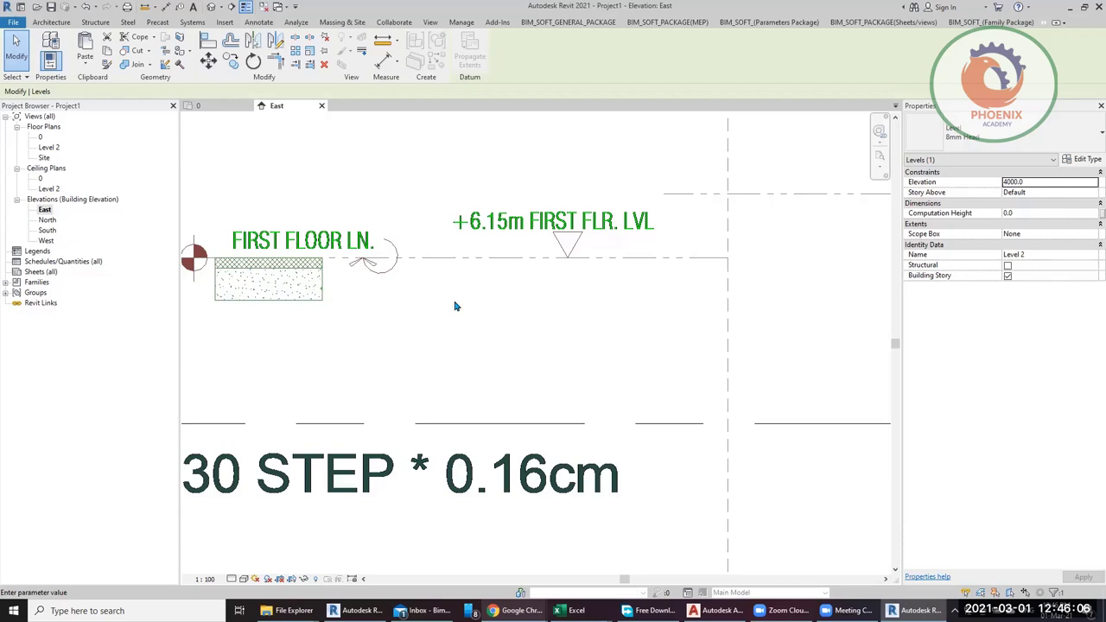
scroll(454, 305, "down", 3)
middle_click_drag(706, 364, 600, 345)
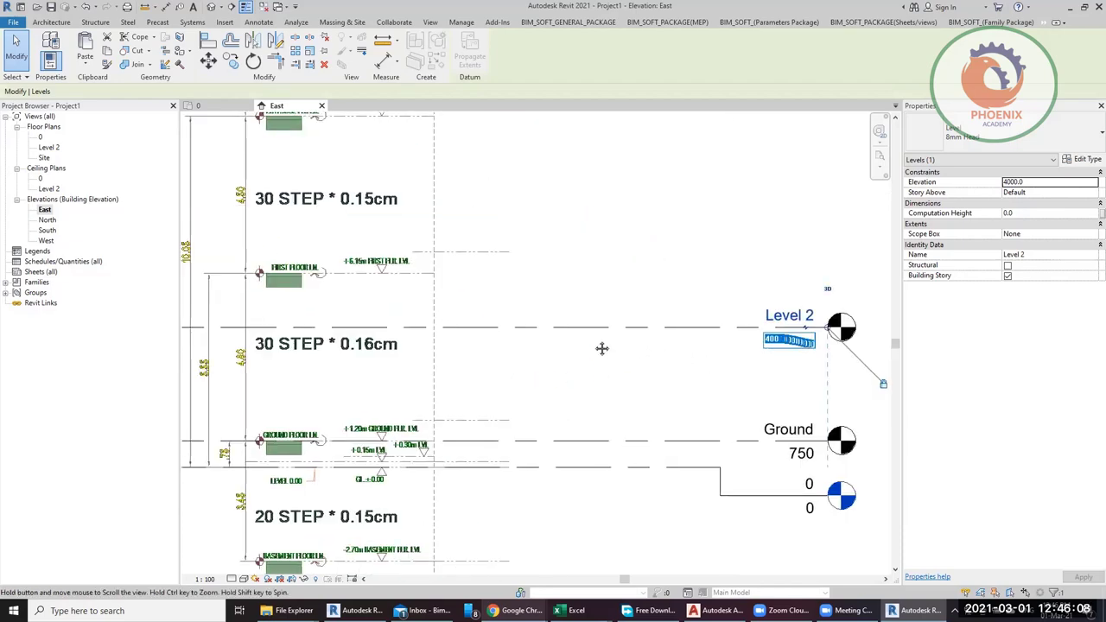
scroll(695, 368, "up", 1)
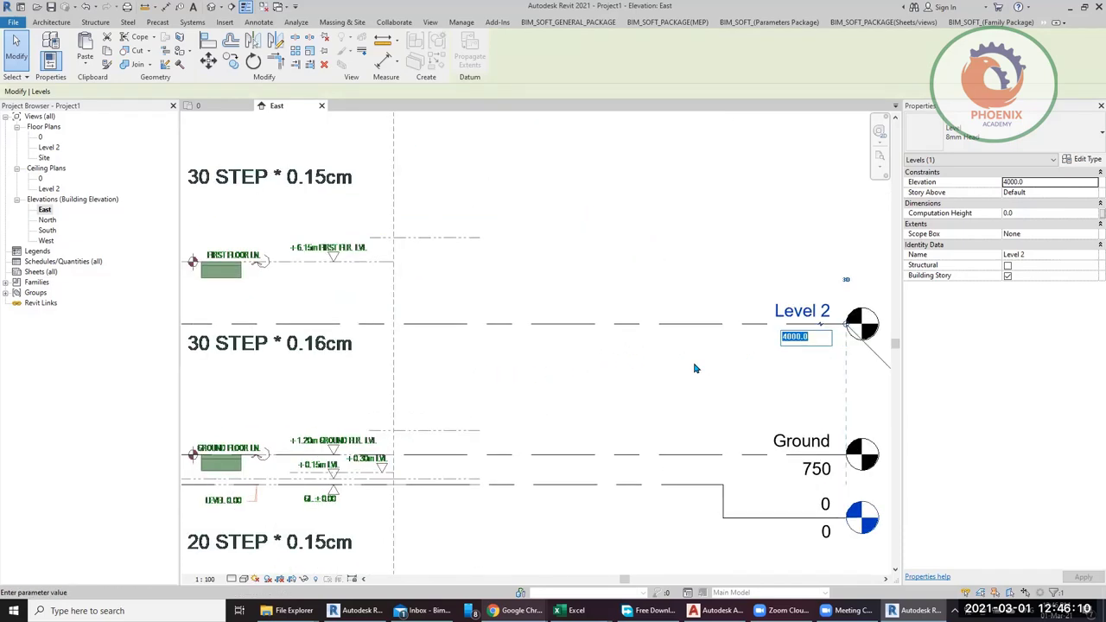
type("6150")
key("Return")
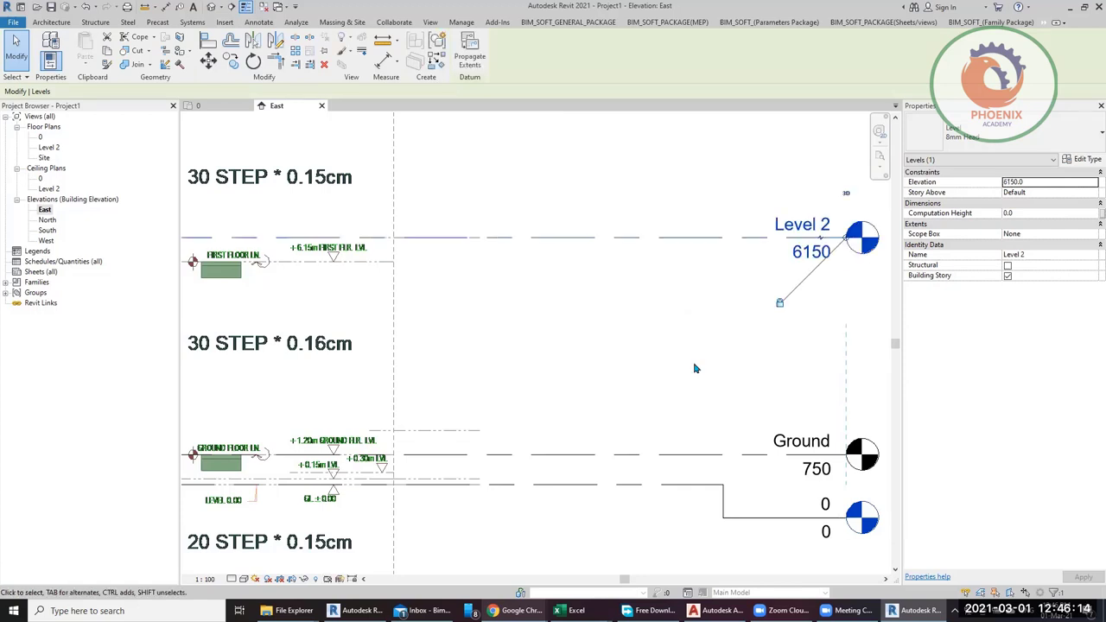
Step: Move Level 2 straight down onto the drawing's first floor line, at elevation 5550
middle_click_drag(560, 357, 489, 382)
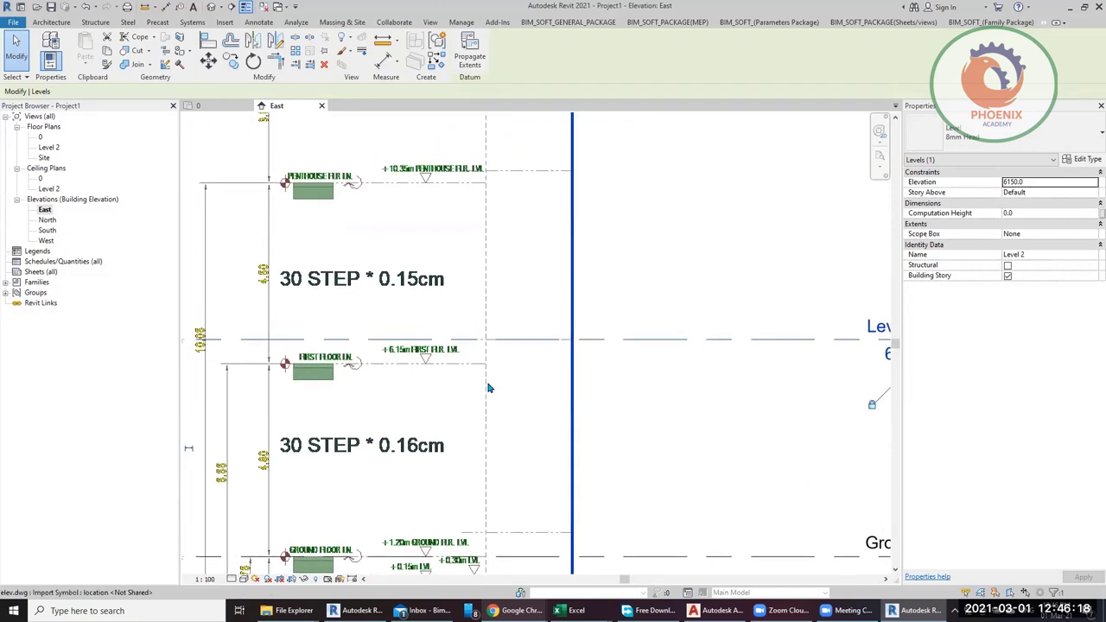
left_click(207, 59)
left_click(461, 341)
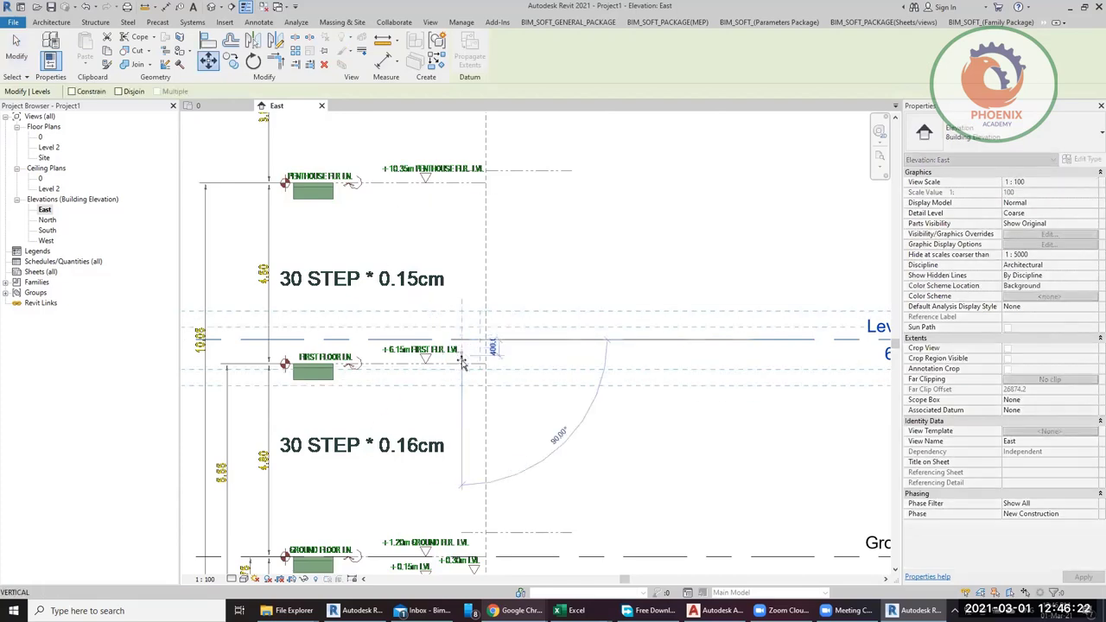
left_click(463, 363)
Step: Copy Level 2 vertically upward by 4500 mm to create a level at the penthouse floor line
middle_click_drag(600, 444, 719, 487)
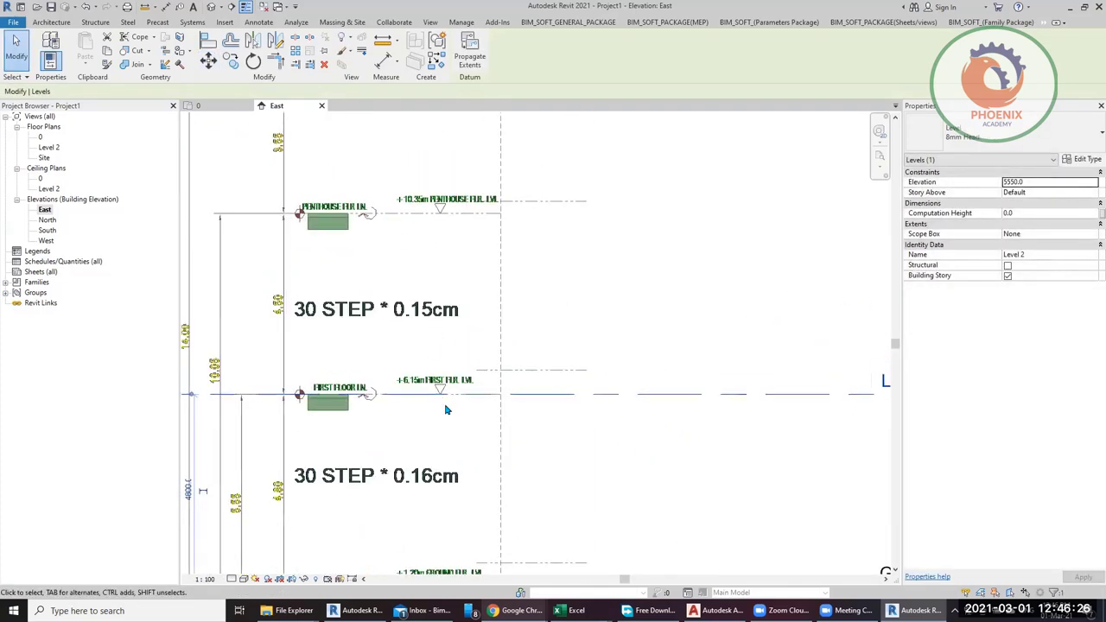
key("c")
key("o")
left_click(402, 395)
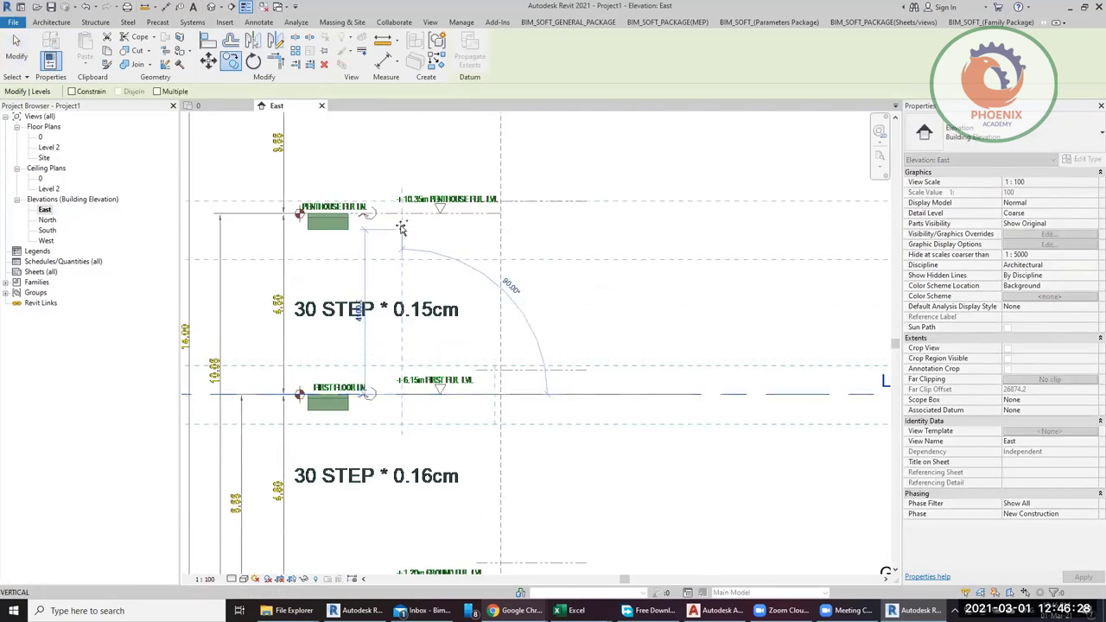
left_click(401, 227)
Step: Rename Level 2 at elevation 5550 as first, including its corresponding views
middle_click_drag(290, 288, 74, 220)
left_click(656, 352)
left_click(667, 343)
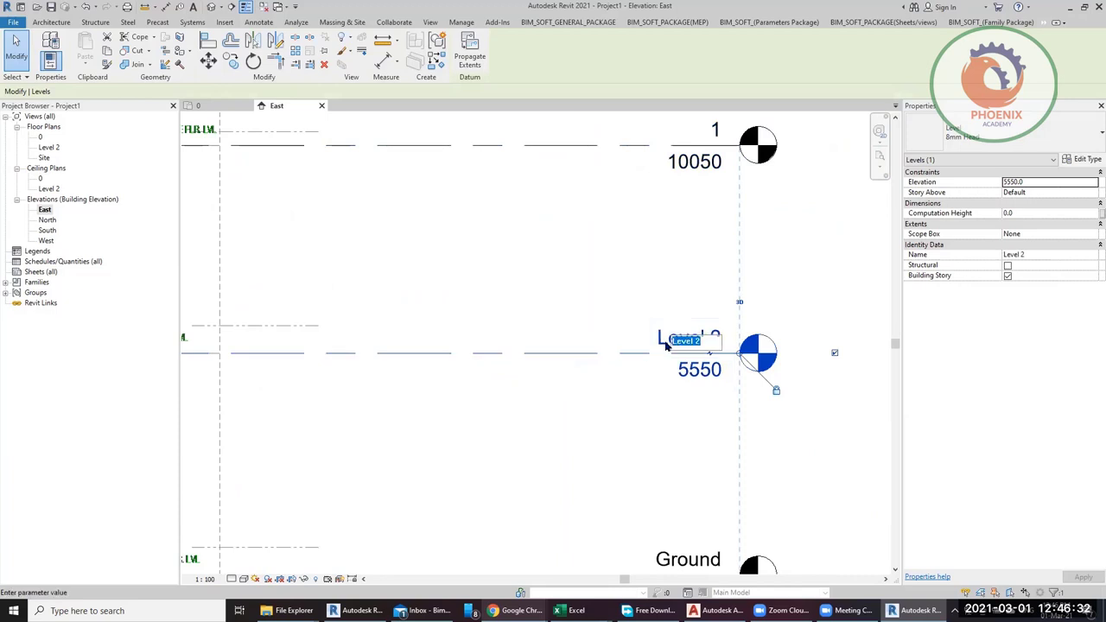
type("first")
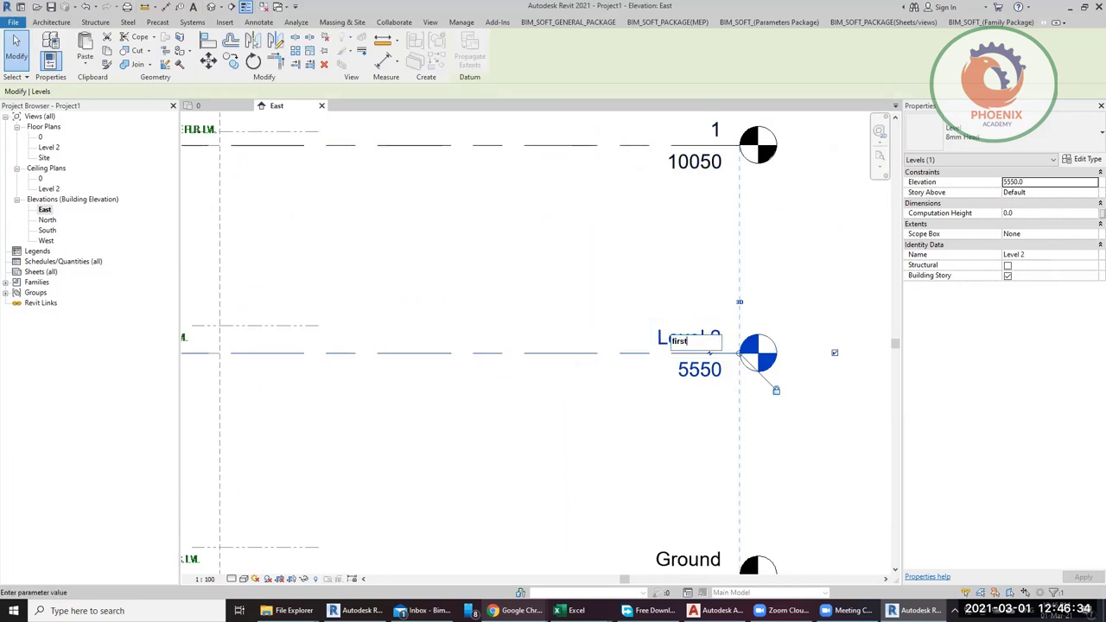
key("Return")
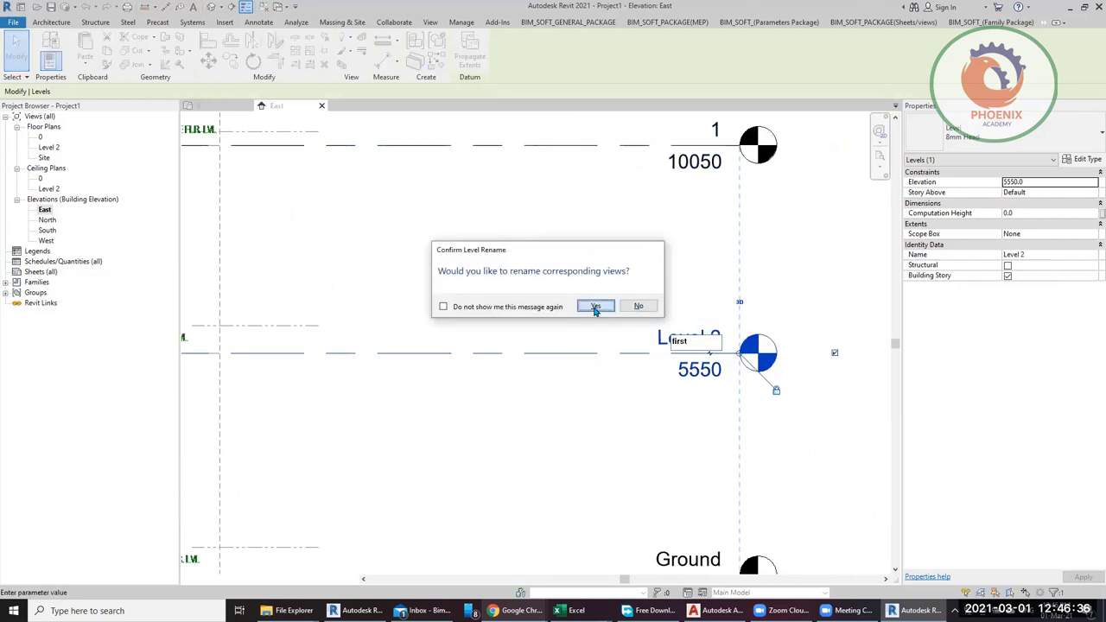
left_click(596, 307)
Step: Rename the copied level at elevation 10050 as penthouse
middle_click_drag(475, 326, 629, 437)
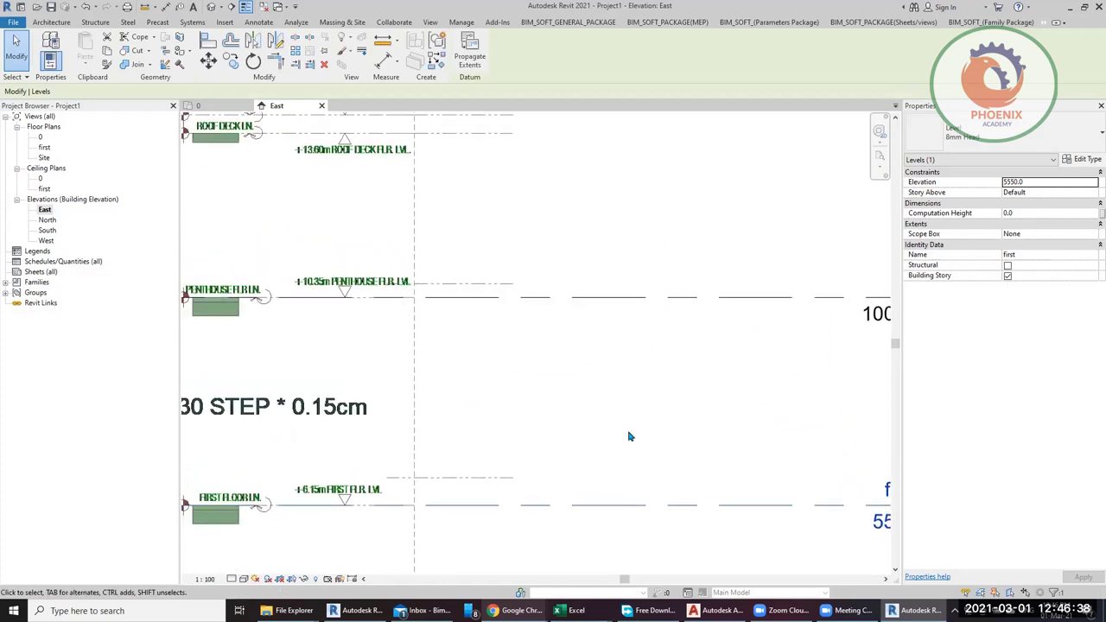
scroll(547, 317, "down", 2)
scroll(324, 345, "up", 3)
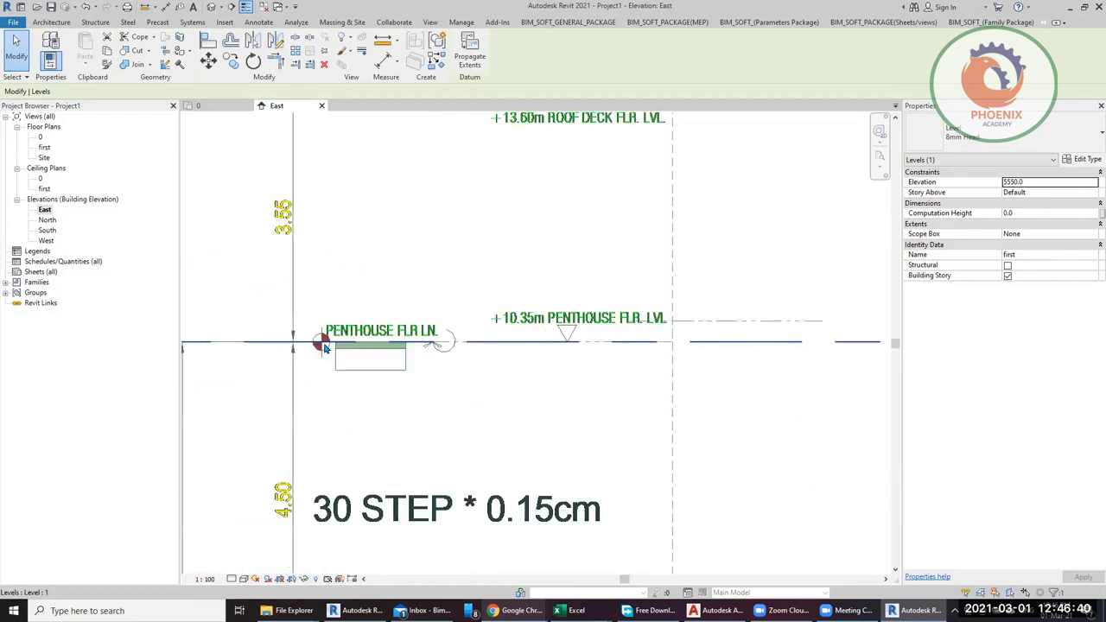
scroll(324, 345, "up", 2)
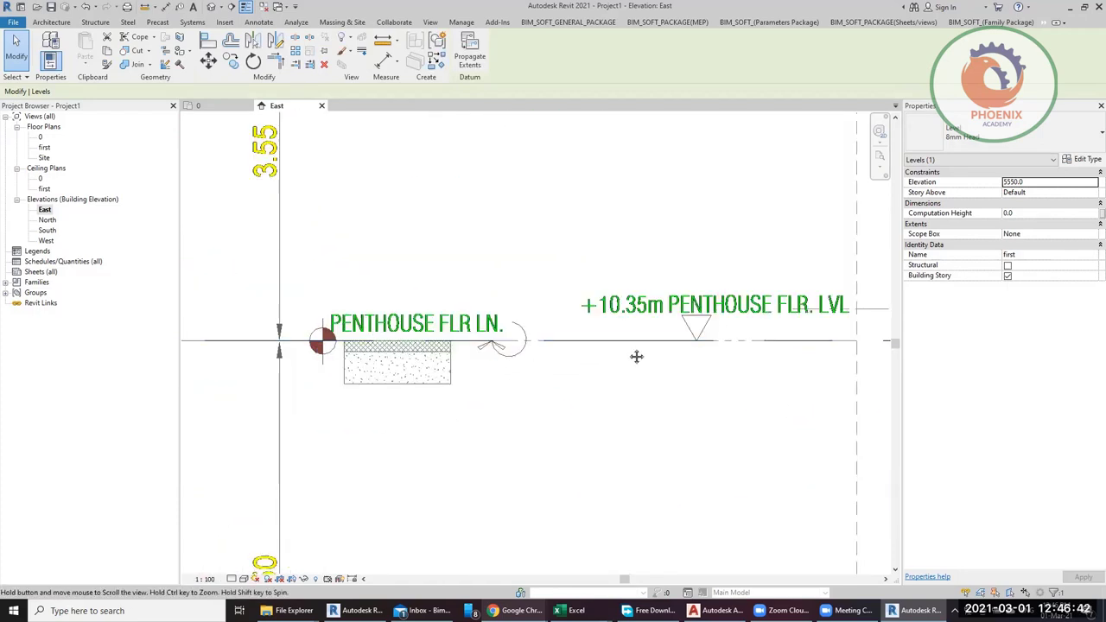
middle_click_drag(636, 356, 303, 348)
scroll(304, 349, "down", 2)
middle_click_drag(582, 378, 472, 369)
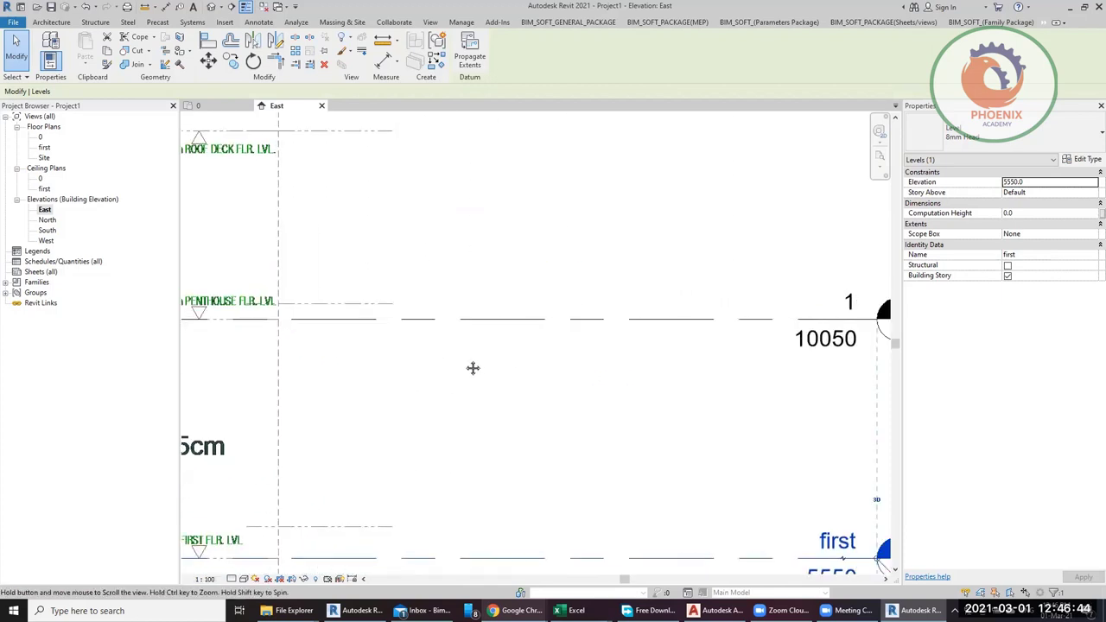
left_click(768, 319)
left_click(798, 300)
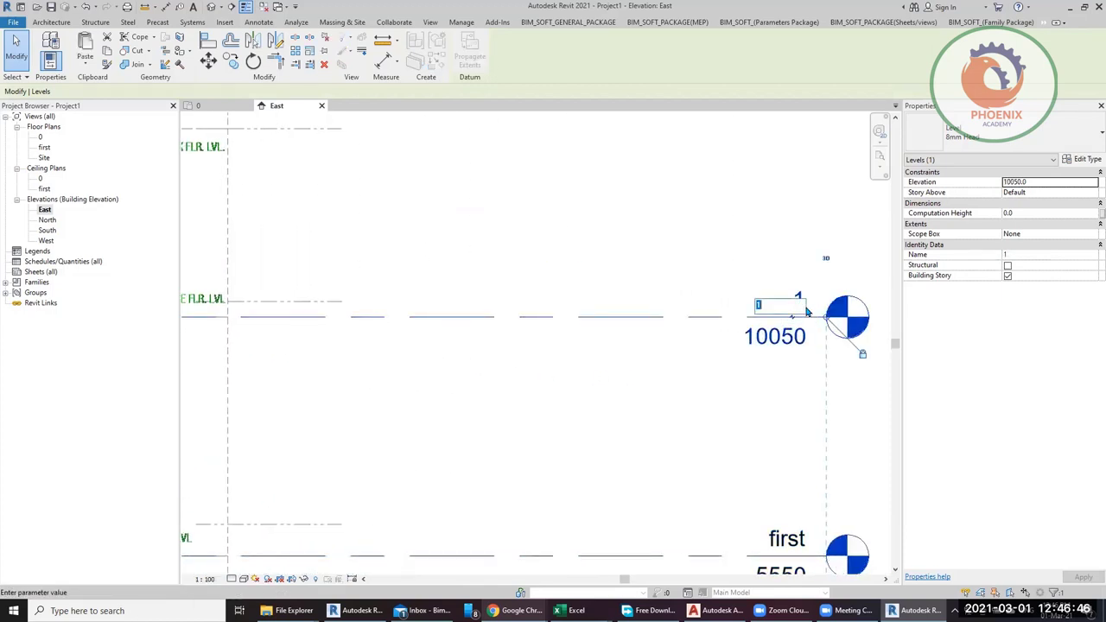
type("penthouse")
key("Return")
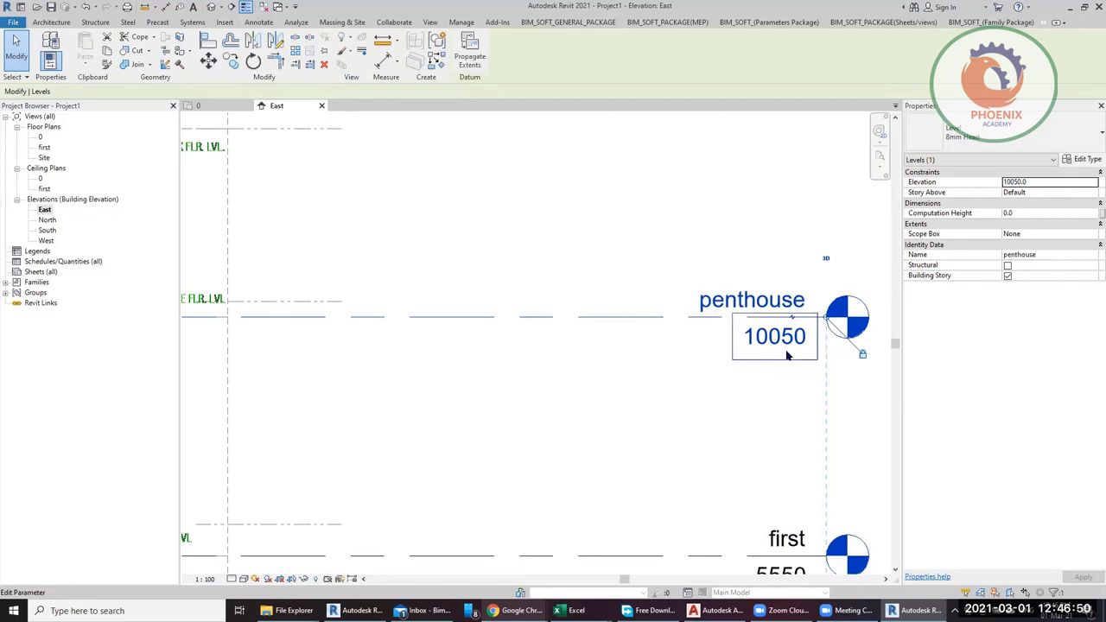
Step: Examine the created levels against the drawing, including the basement floor line and its level mark below the ground line
scroll(786, 351, "down", 2)
scroll(749, 366, "down", 2)
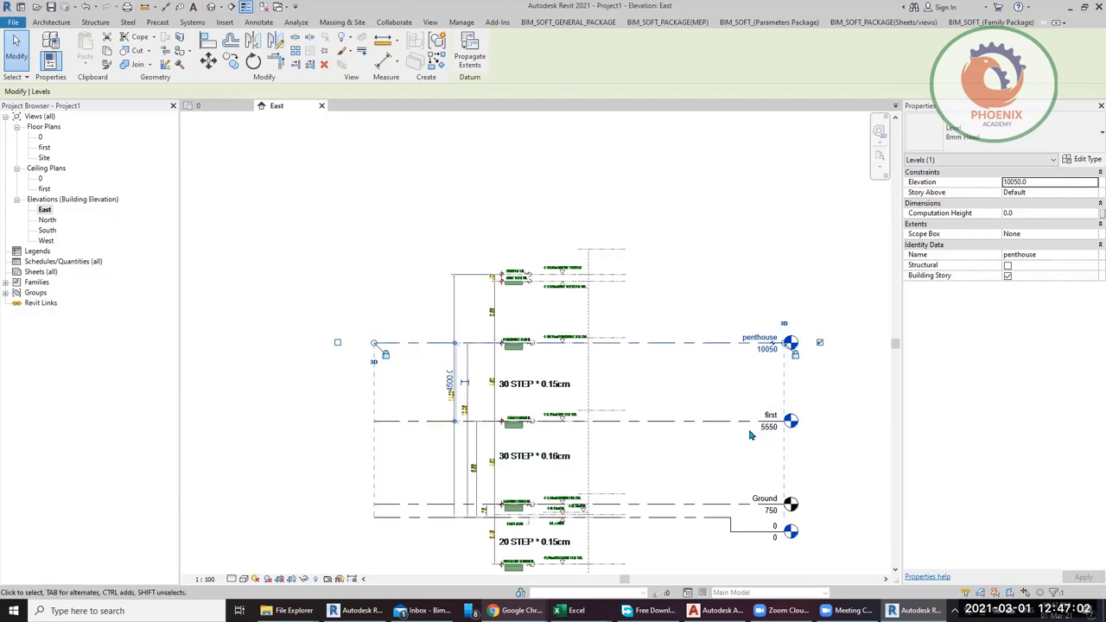
middle_click_drag(741, 519, 738, 400)
scroll(738, 400, "up", 3)
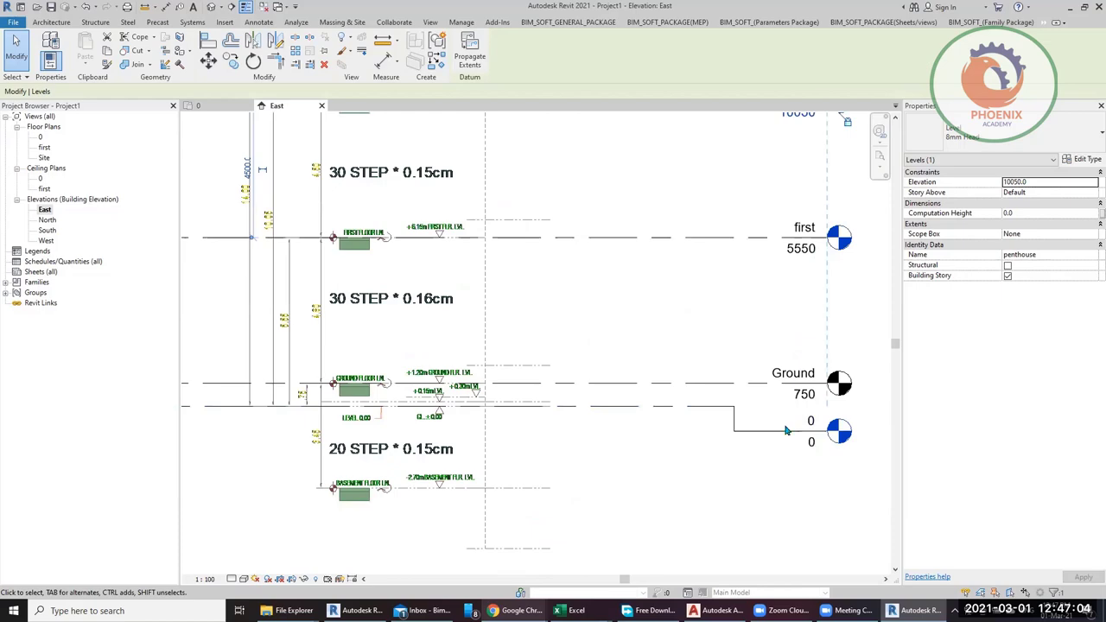
middle_click_drag(790, 324, 645, 204)
scroll(645, 204, "down", 1)
scroll(380, 441, "up", 5)
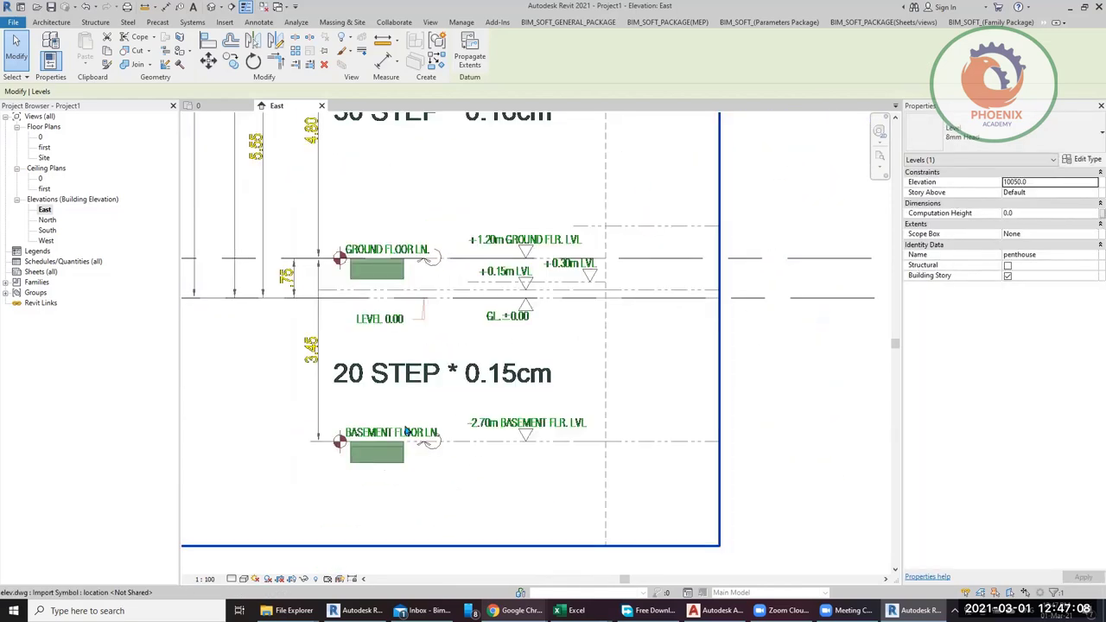
scroll(514, 458, "down", 6)
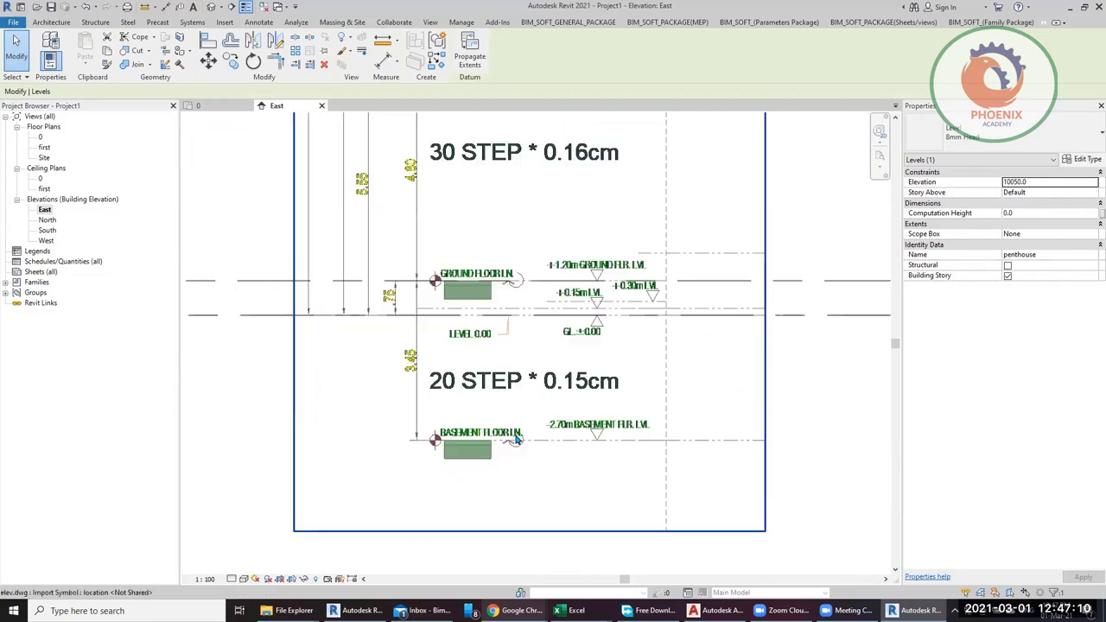
left_click(632, 423)
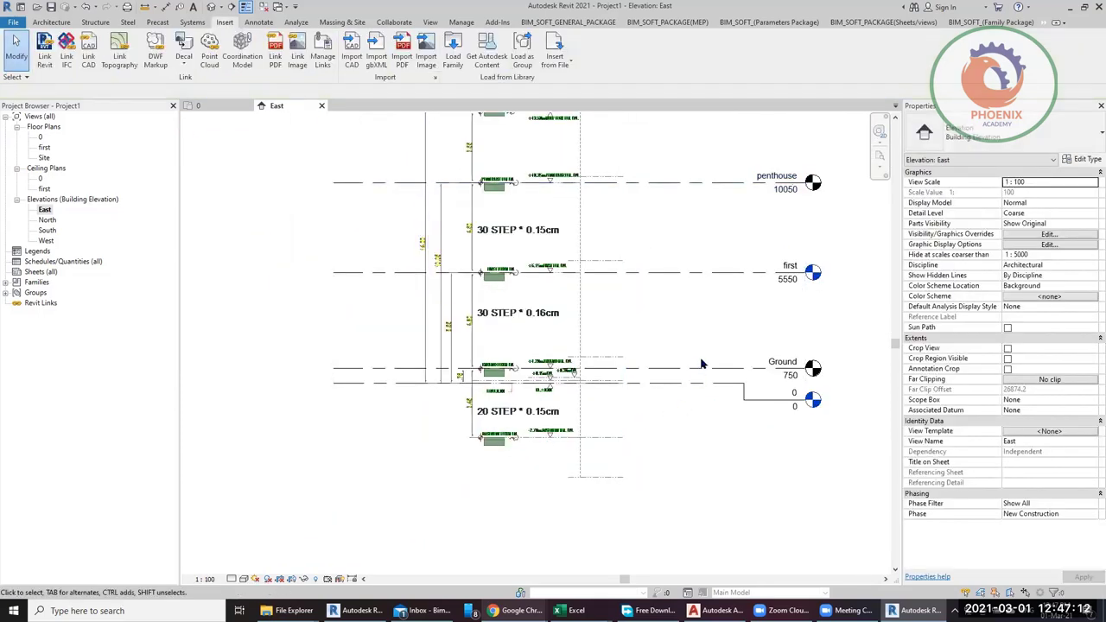
Step: Copy the penthouse level vertically upward to the drawing's roof deck line at elevation 13600
scroll(588, 281, "up", 6)
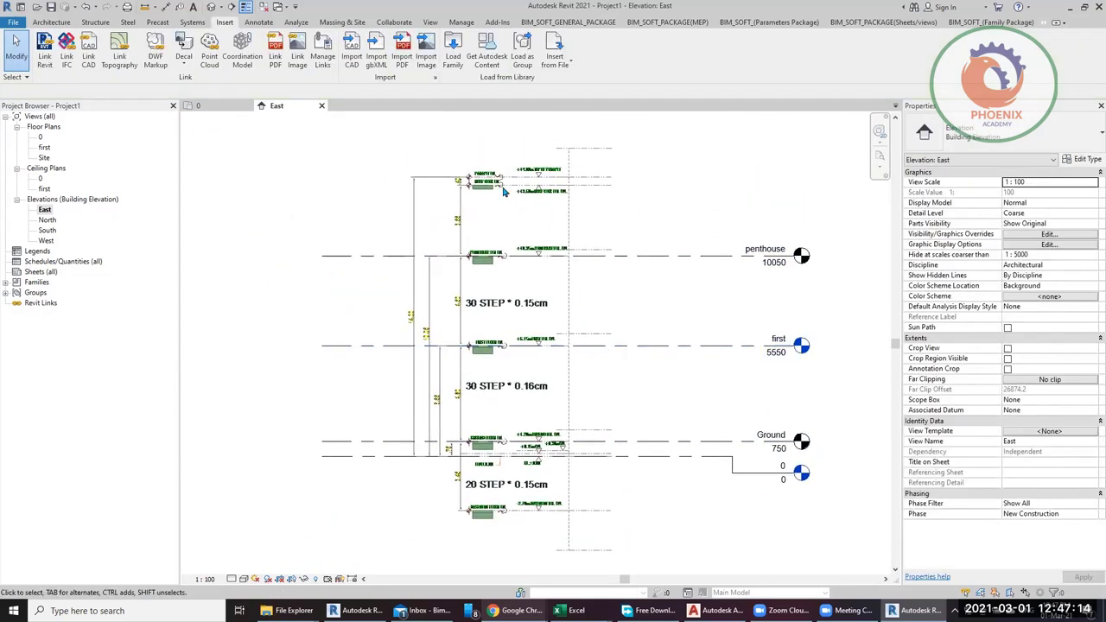
middle_click_drag(555, 270, 440, 266)
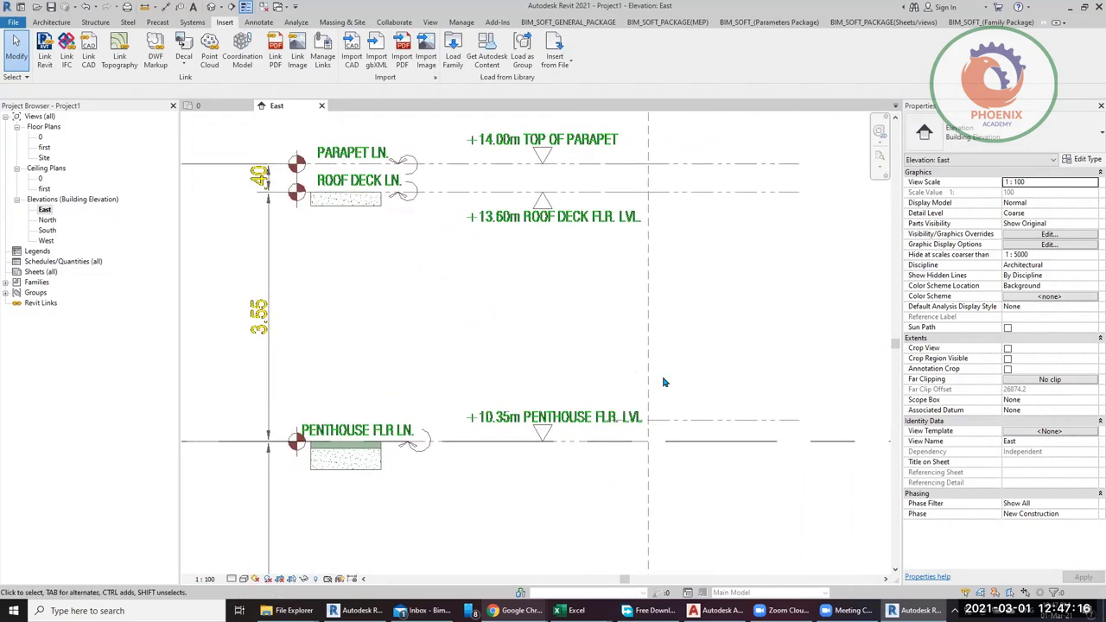
middle_click_drag(702, 436, 568, 424)
left_click(628, 422)
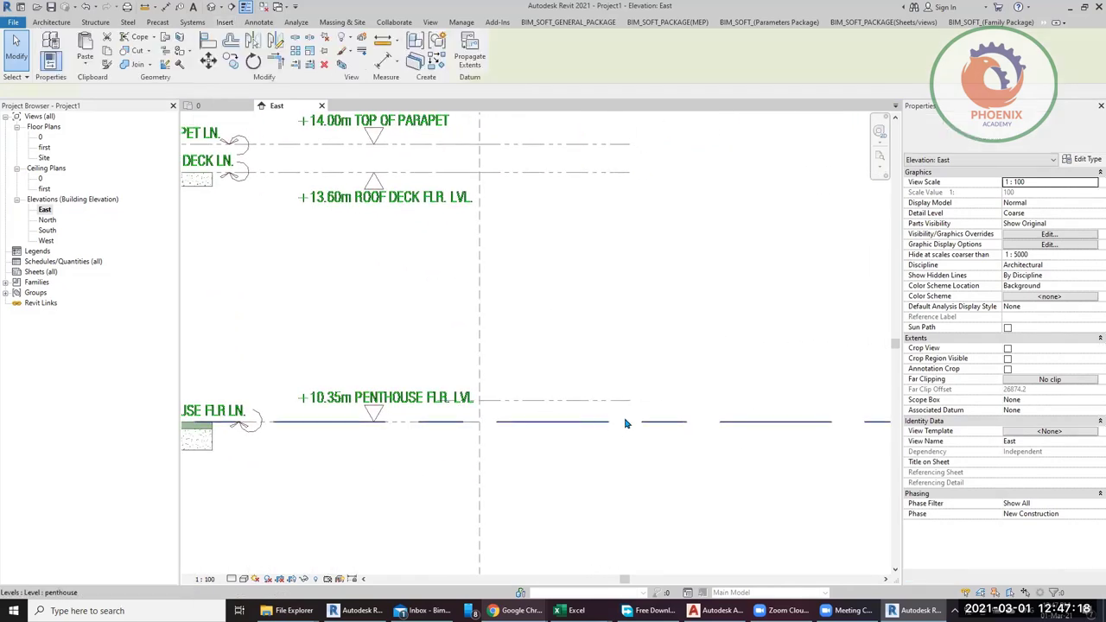
key("r")
key("o")
left_click(533, 424)
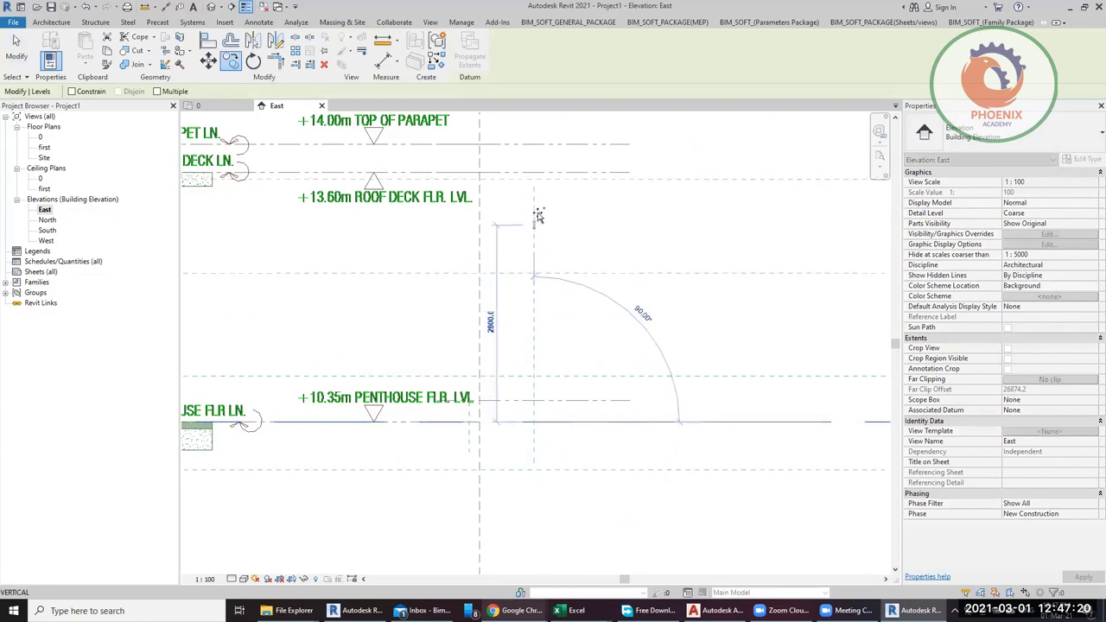
key("Escape")
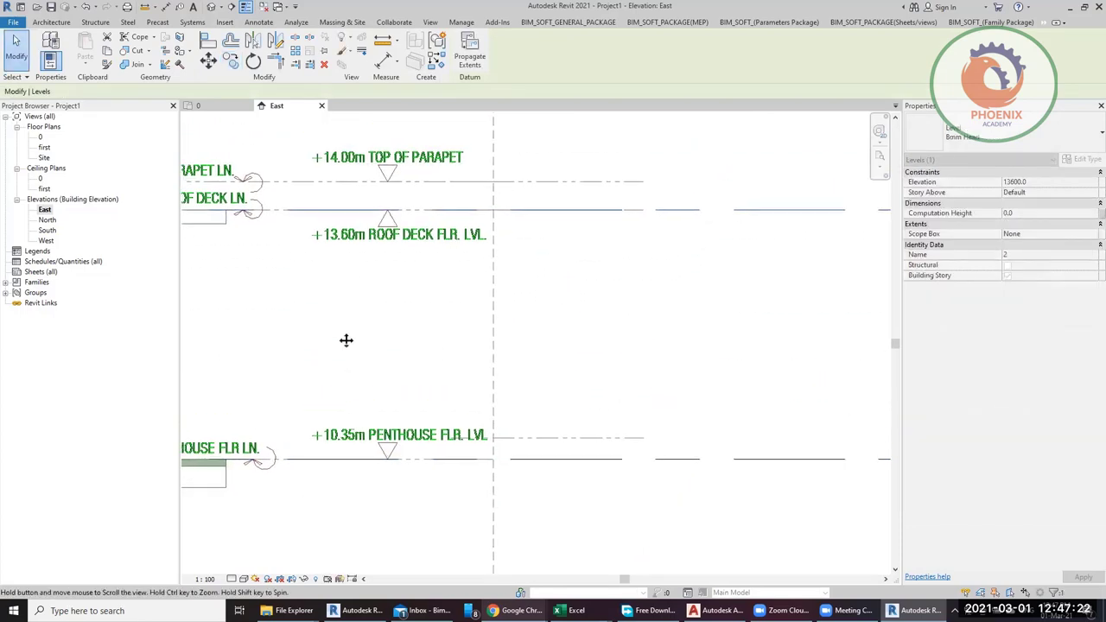
Step: Rename the copied level at elevation 13600 as roof deck
scroll(342, 350, "down", 4)
key("Escape")
left_click(724, 319)
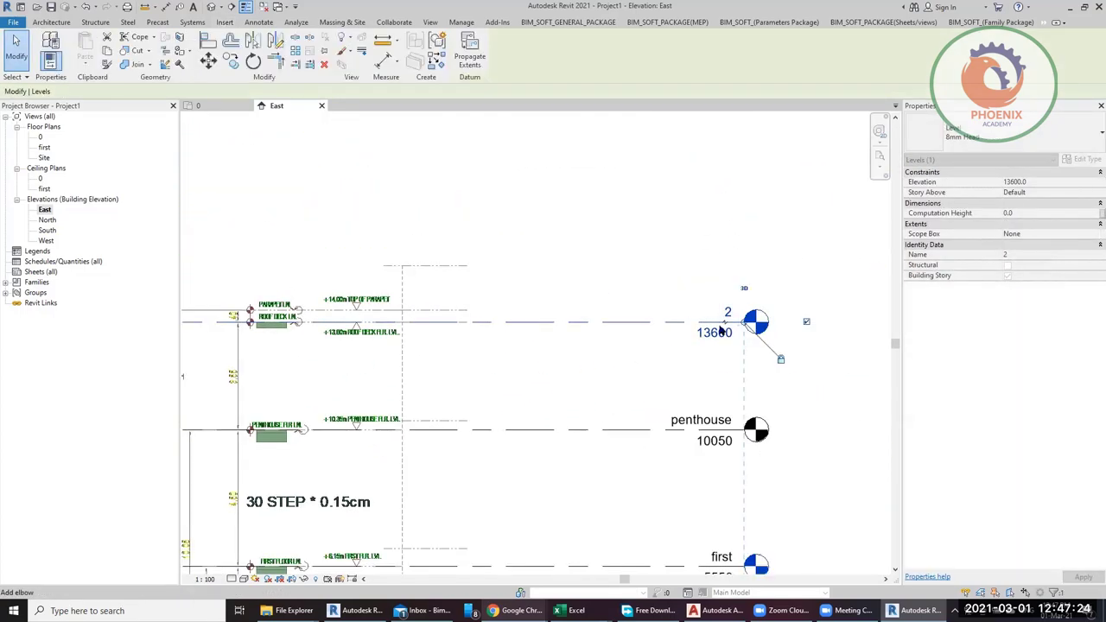
left_click(729, 315)
type("r")
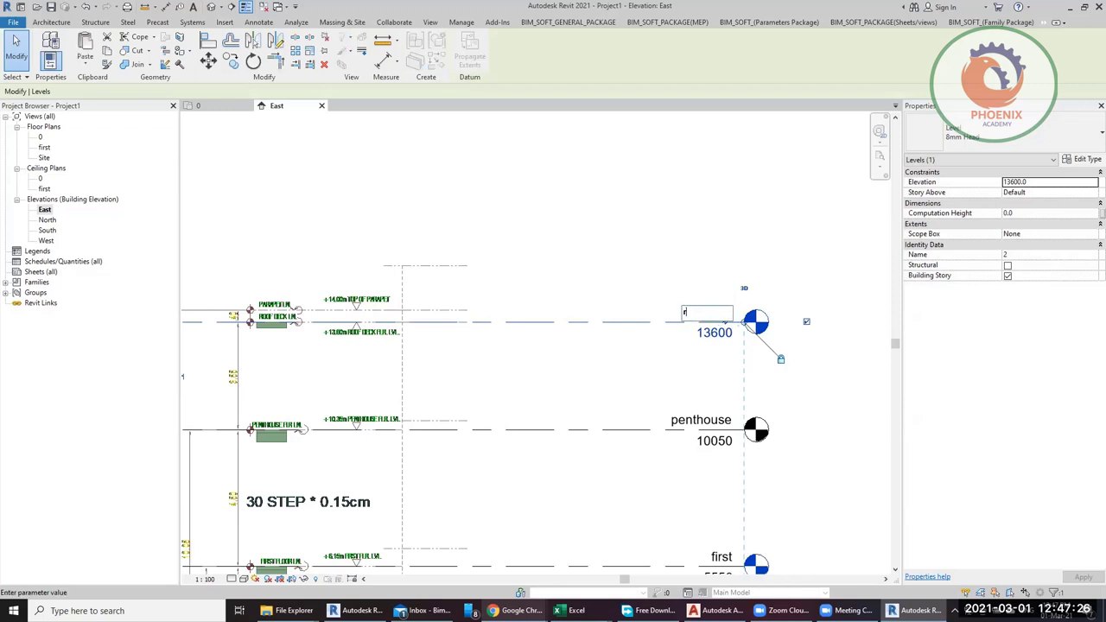
type("oof deck")
key("Return")
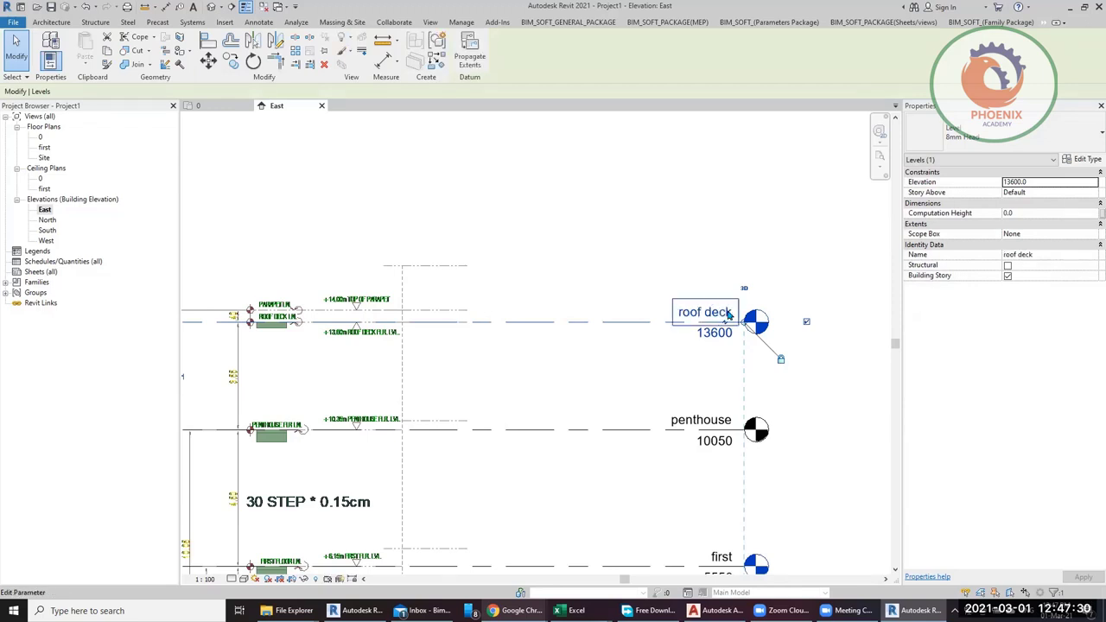
Step: Copy the roof deck level vertically upward to the drawing's parapet line at elevation 14000
scroll(251, 303, "up", 4)
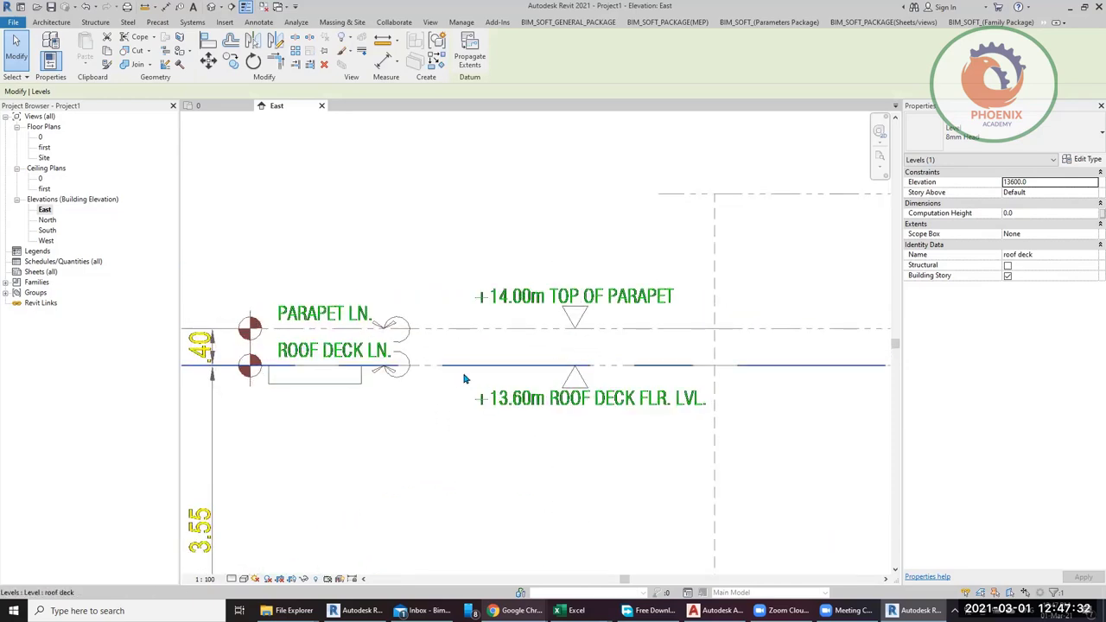
key("Escape")
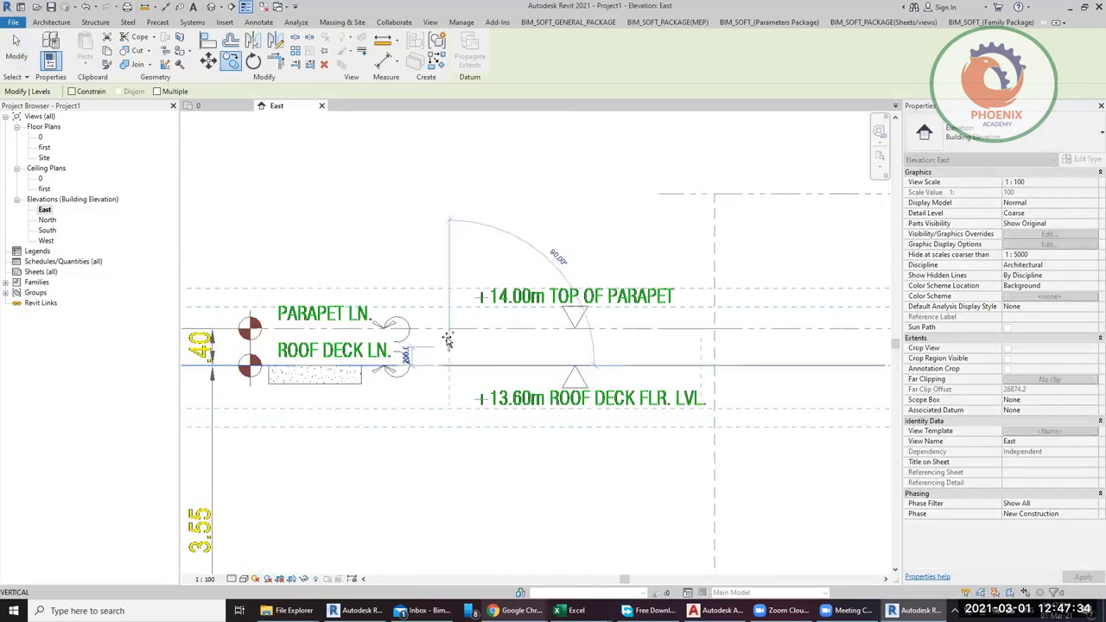
left_click(358, 312)
Step: Add an elbow to the 14000 level line and raise its head clear of the roof deck level head
scroll(359, 311, "down", 3)
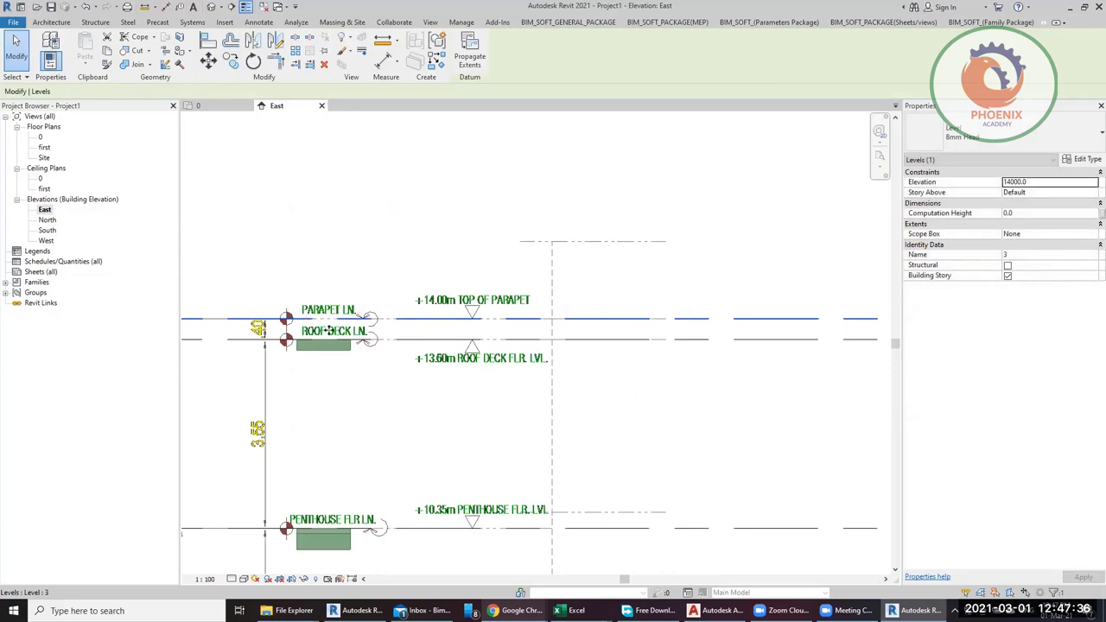
middle_click_drag(657, 375, 420, 375)
scroll(765, 296, "up", 1)
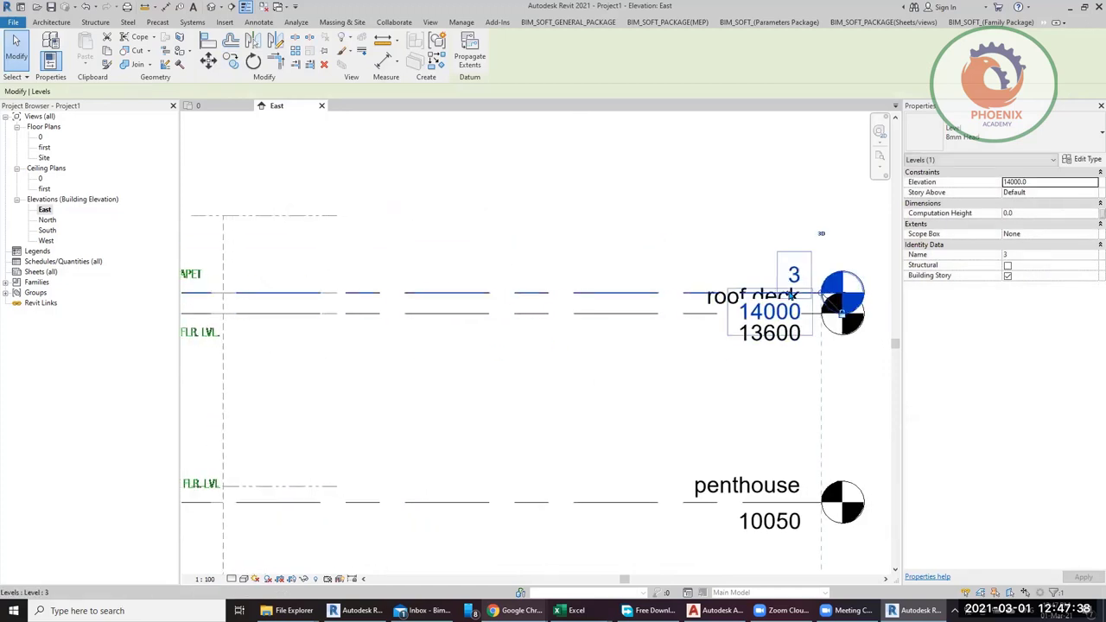
left_click_drag(780, 288, 648, 294)
left_click_drag(788, 324, 737, 190)
middle_click_drag(610, 341, 432, 415)
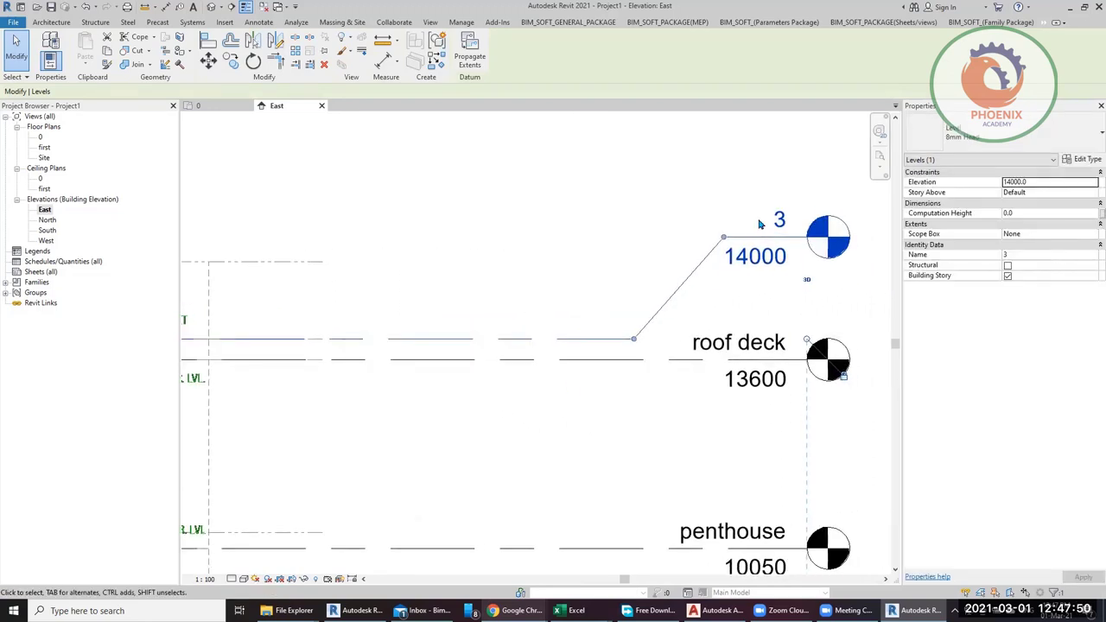
Step: Rename the level at elevation 14000 as parabet and deselect it
left_click(779, 221)
type("parabet")
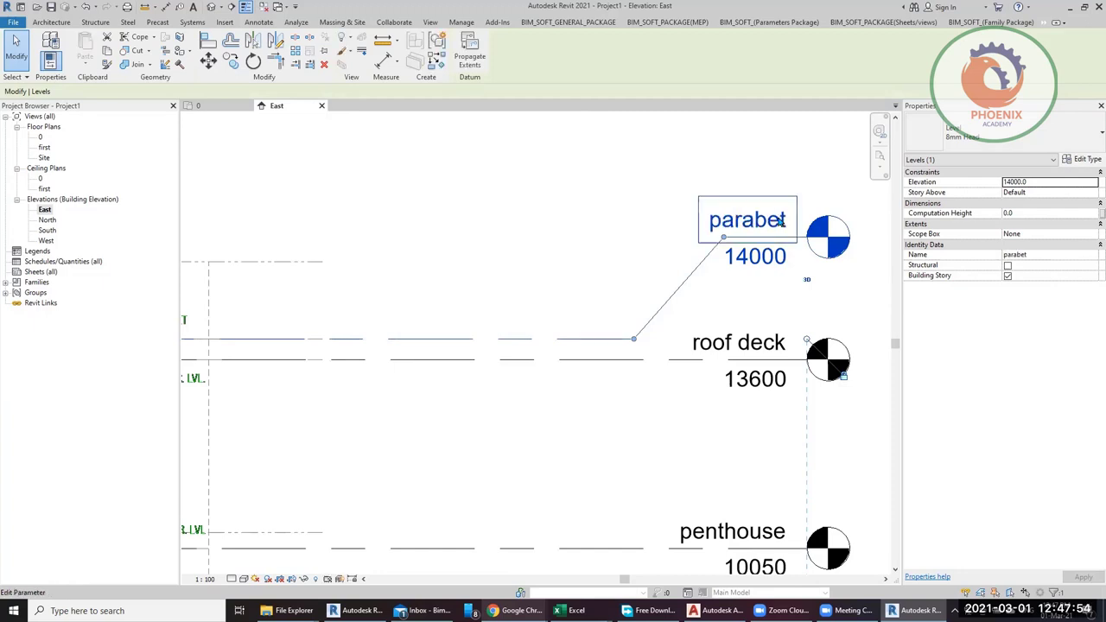
key("Return")
left_click(508, 315)
scroll(508, 314, "down", 1)
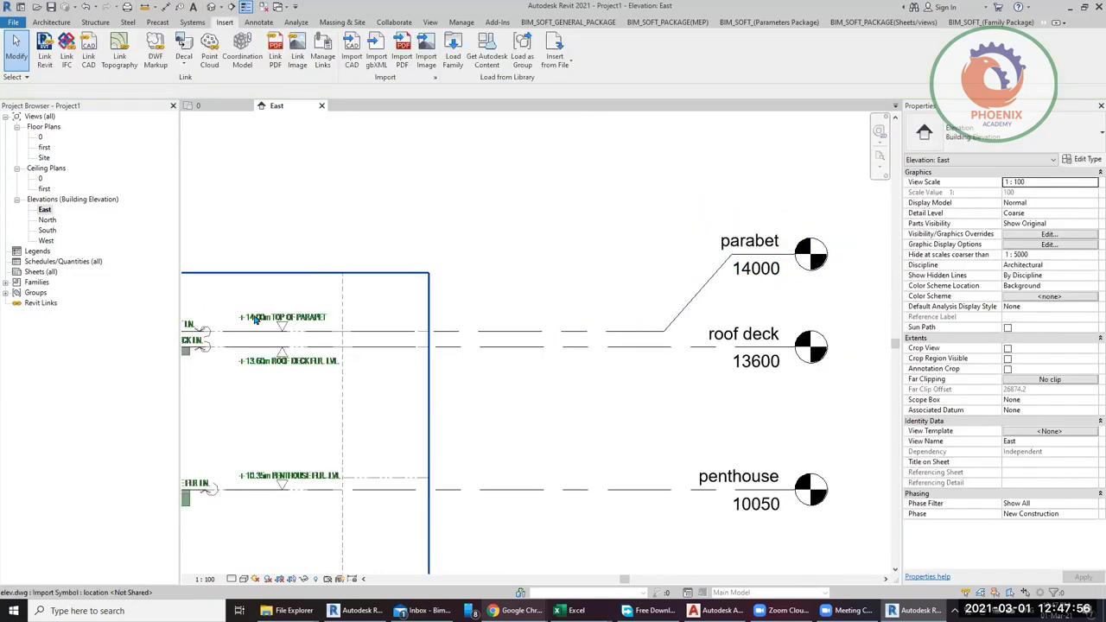
Step: Correct the spelling of the 14000 level's name to parapet, matching the drawing
scroll(260, 319, "up", 3)
middle_click_drag(654, 267, 733, 279)
scroll(620, 288, "up", 5)
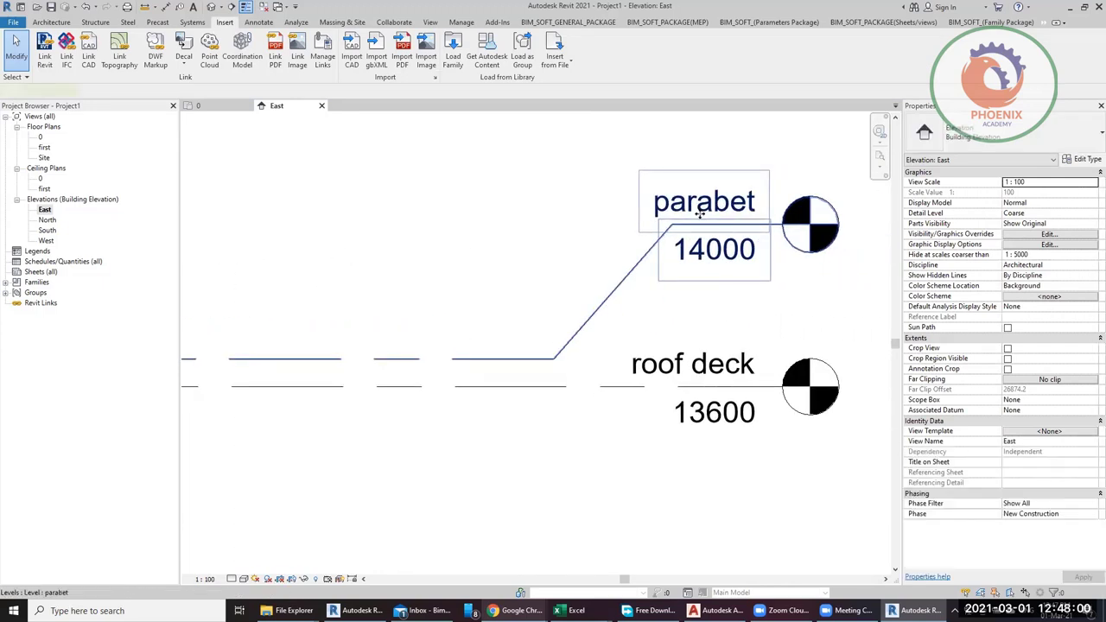
left_click(699, 214)
left_click(720, 211)
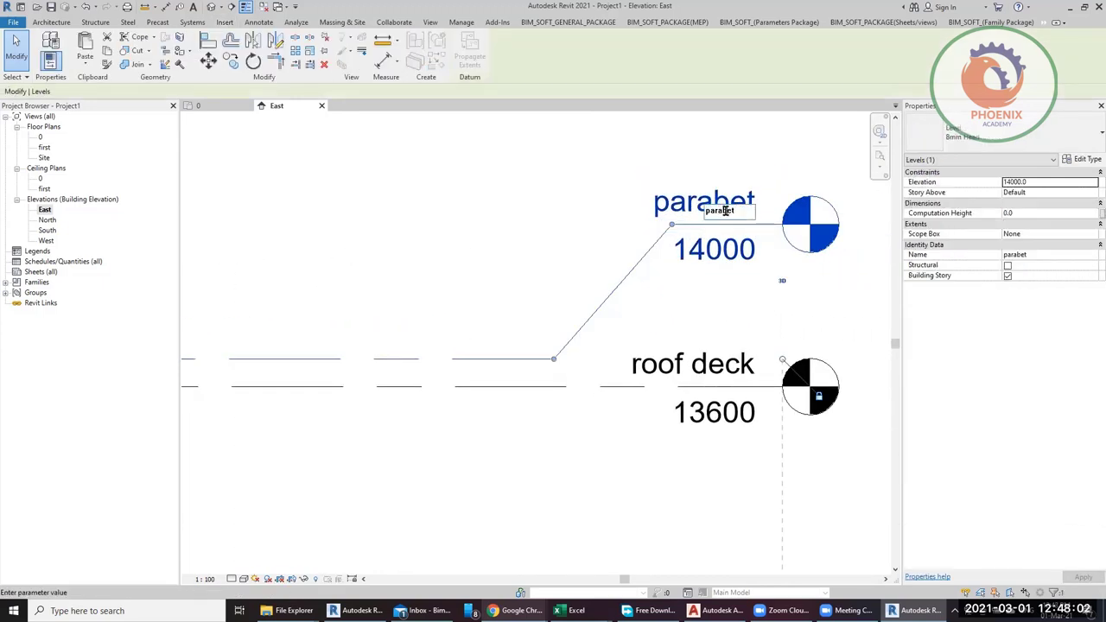
left_click_drag(722, 211, 726, 211)
type("p")
key("Return")
key("Escape")
scroll(724, 282, "down", 5)
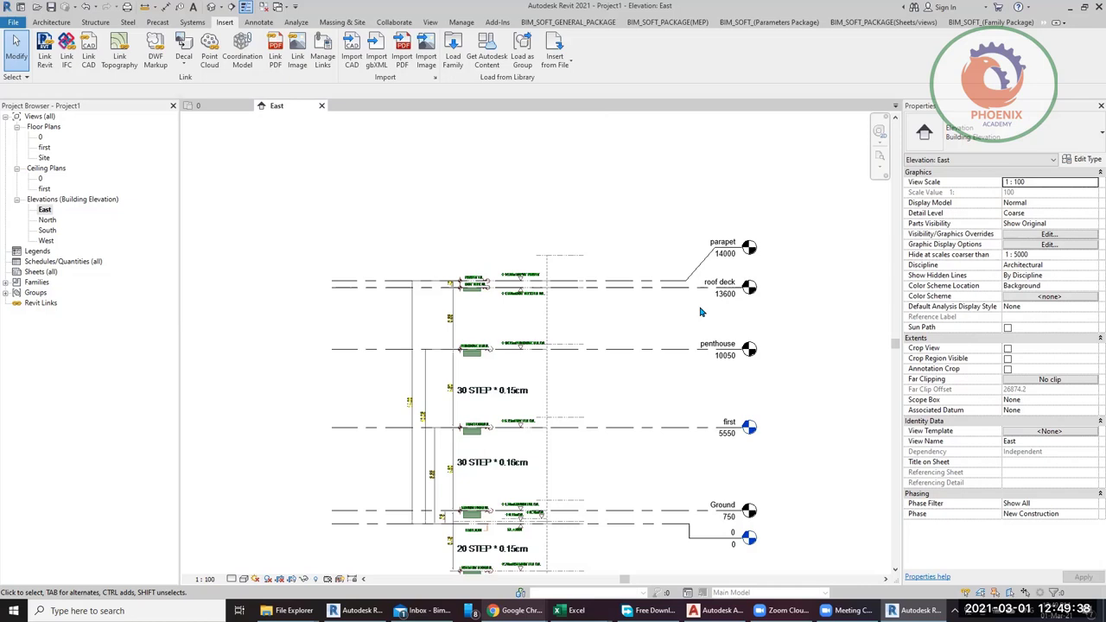
scroll(789, 432, "up", 3)
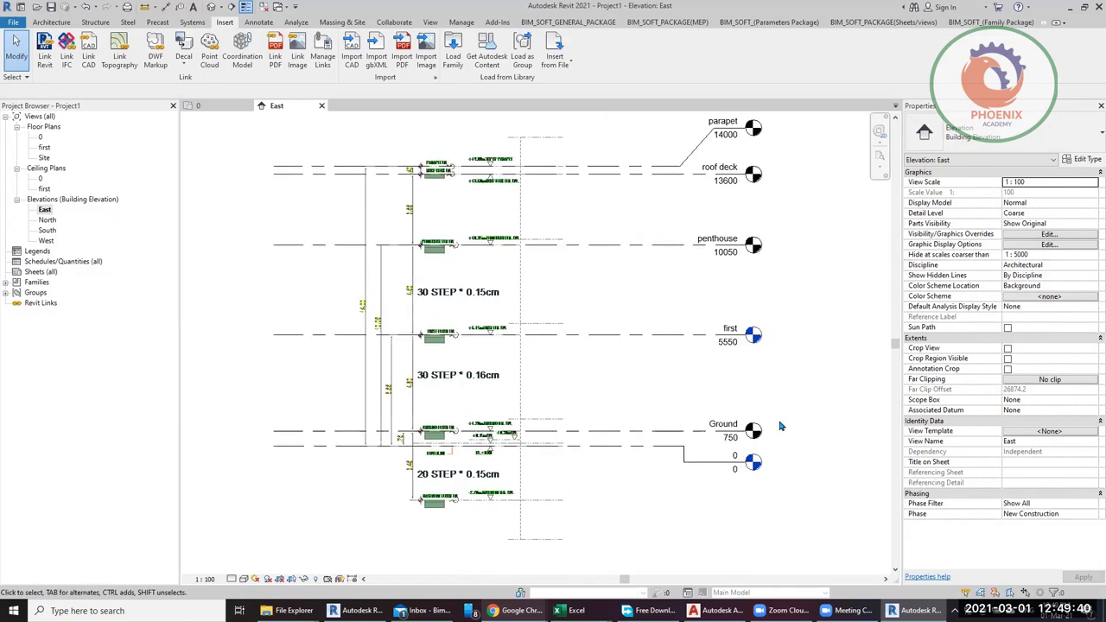
middle_click_drag(783, 424, 740, 420)
scroll(772, 376, "down", 1)
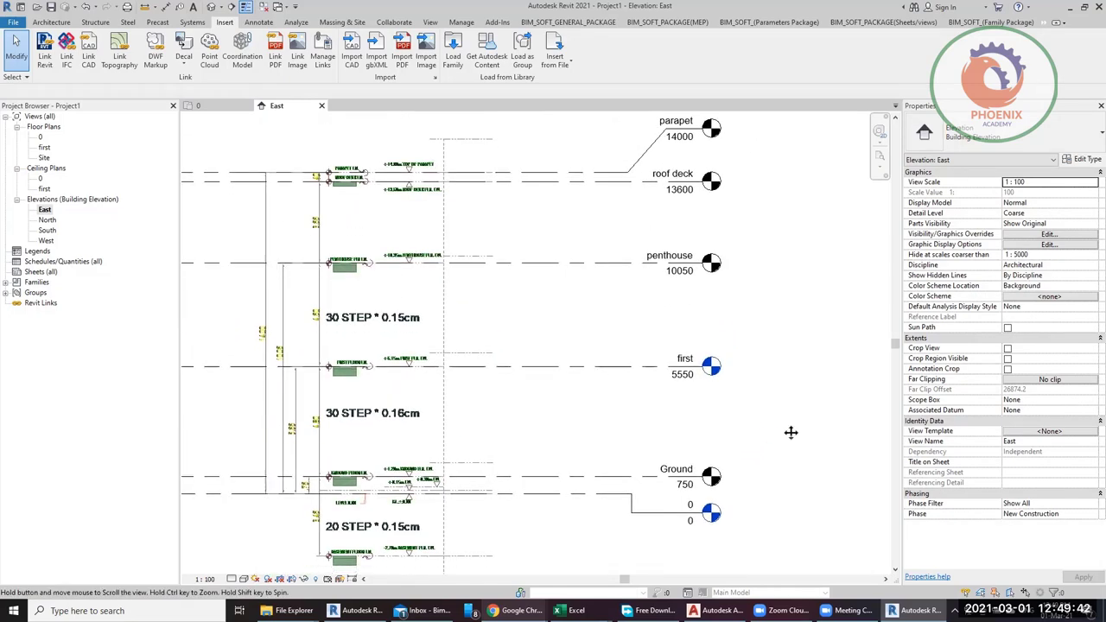
middle_click_drag(812, 456, 806, 455)
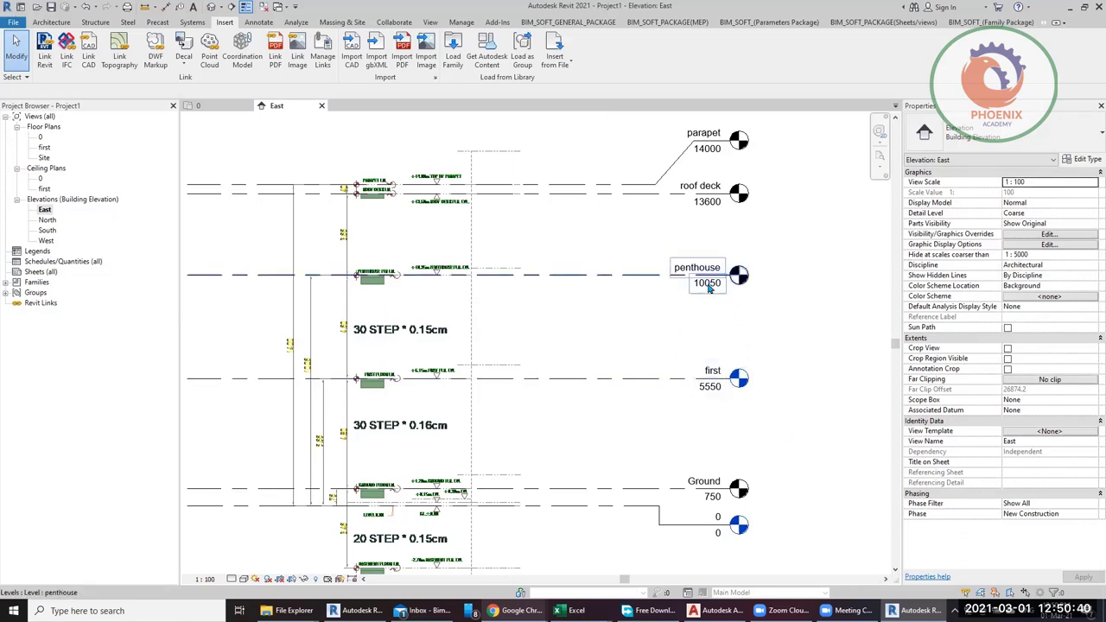
scroll(708, 290, "up", 2)
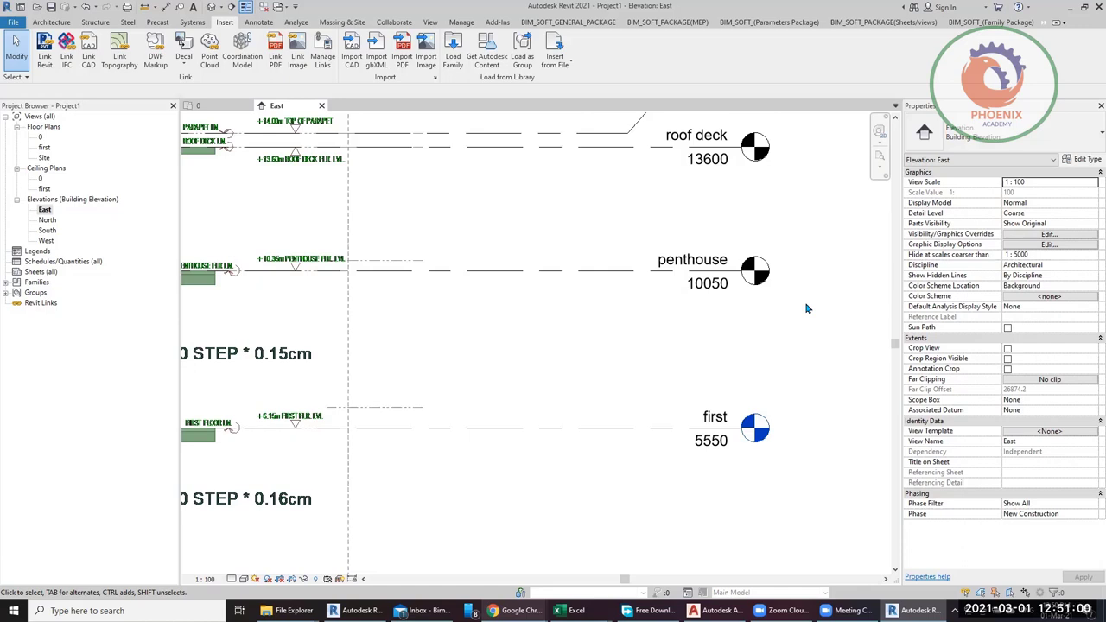
left_click(432, 22)
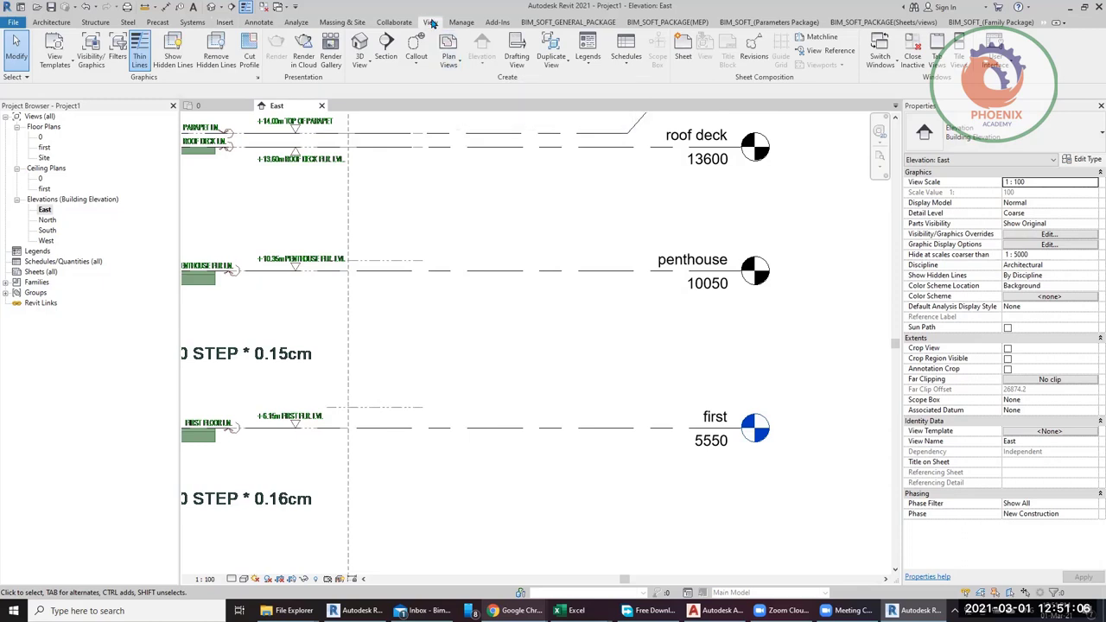
left_click(449, 53)
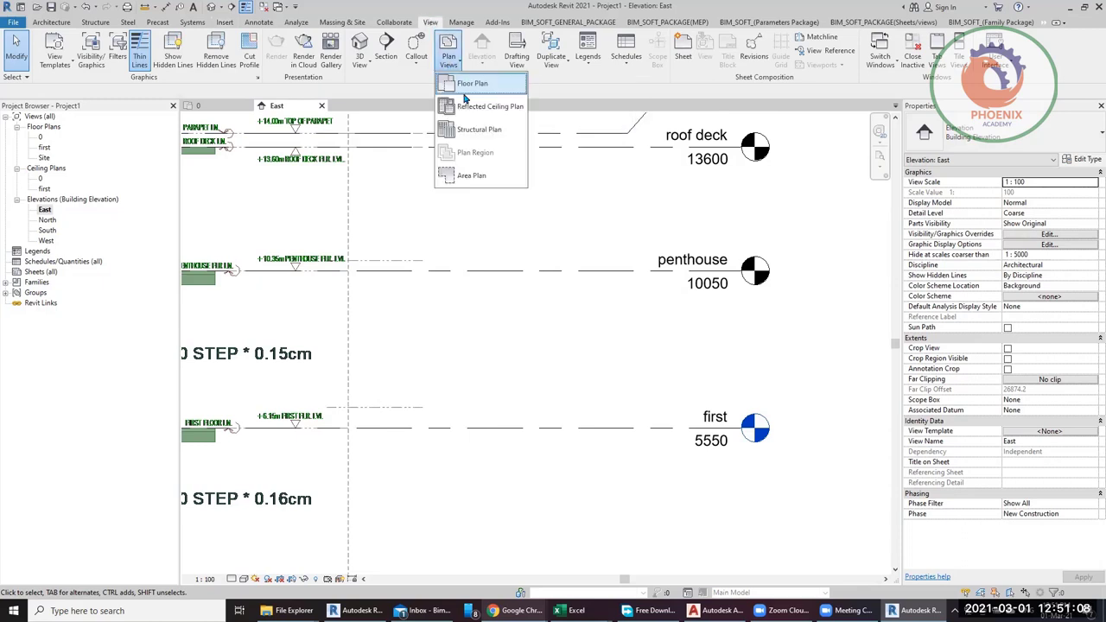
left_click(540, 225)
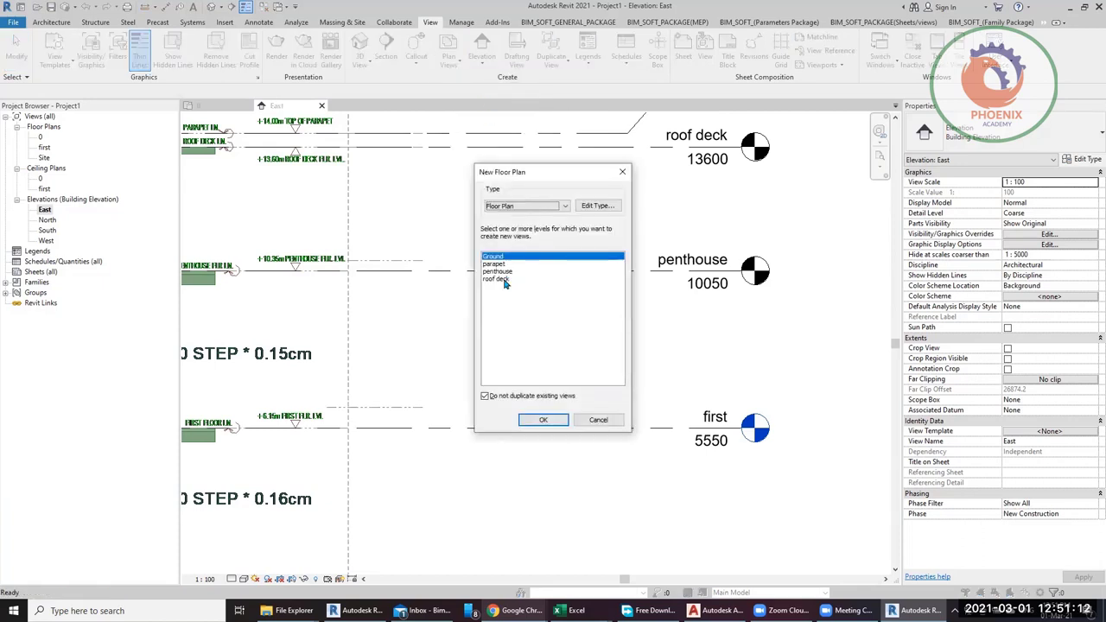
left_click(505, 281, "shift")
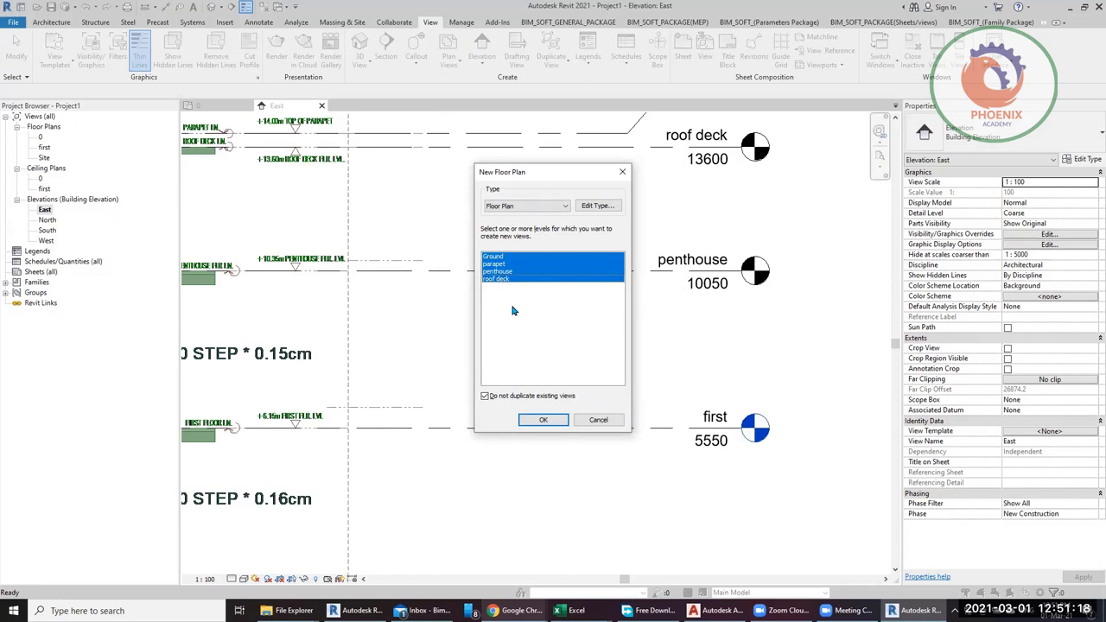
left_click(623, 172)
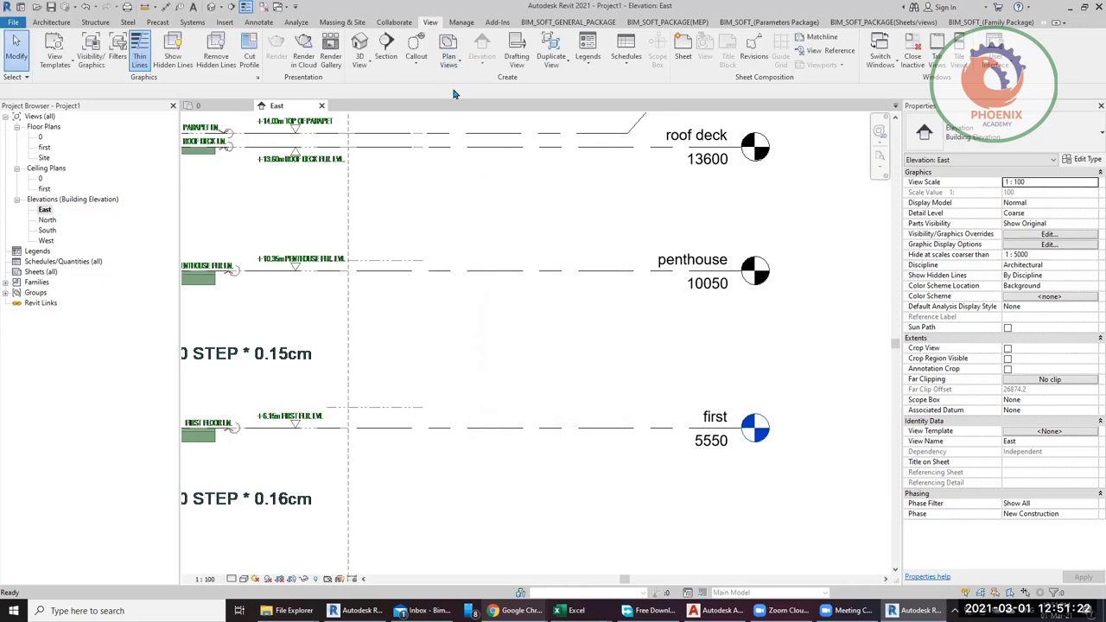
Step: Create floor plan views for the Ground, parapet, penthouse and roof deck levels, without duplicating existing views
left_click(449, 59)
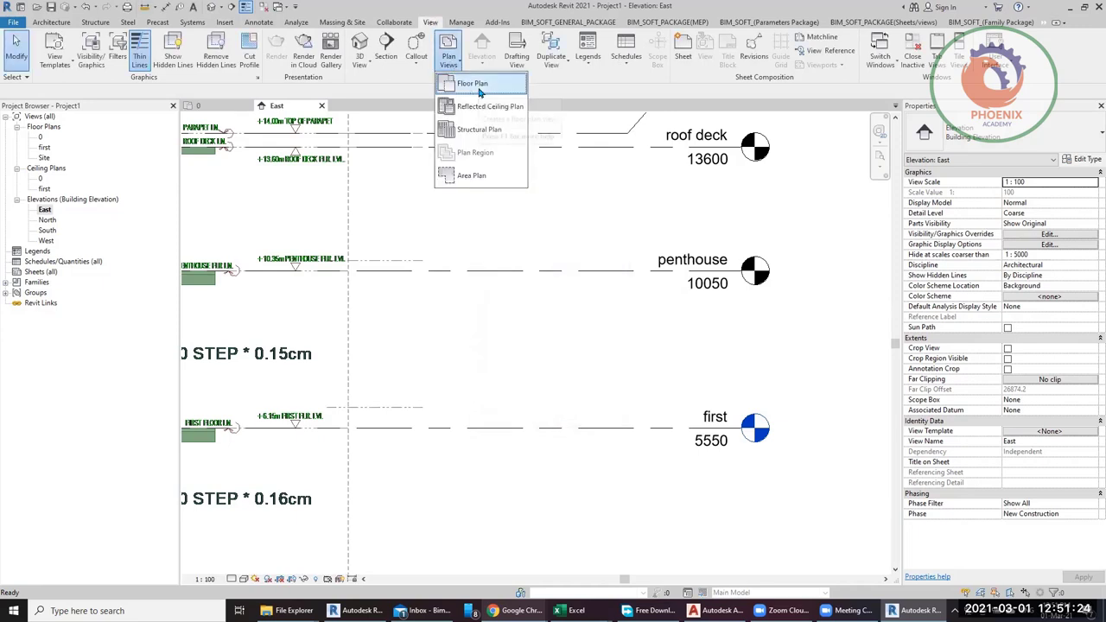
left_click(475, 84)
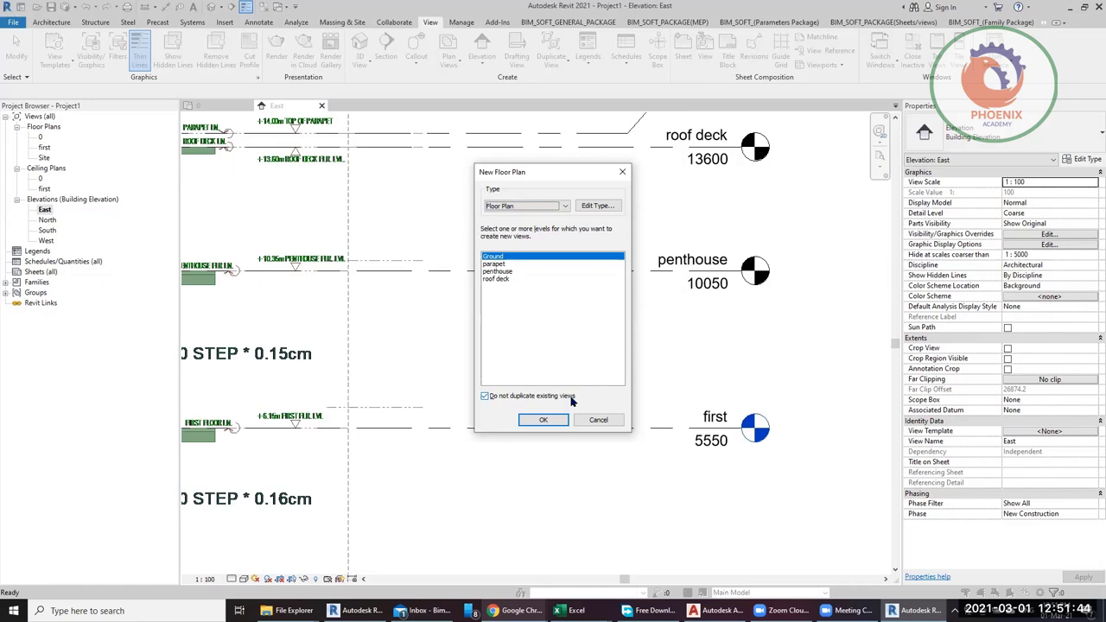
left_click(495, 278, "shift")
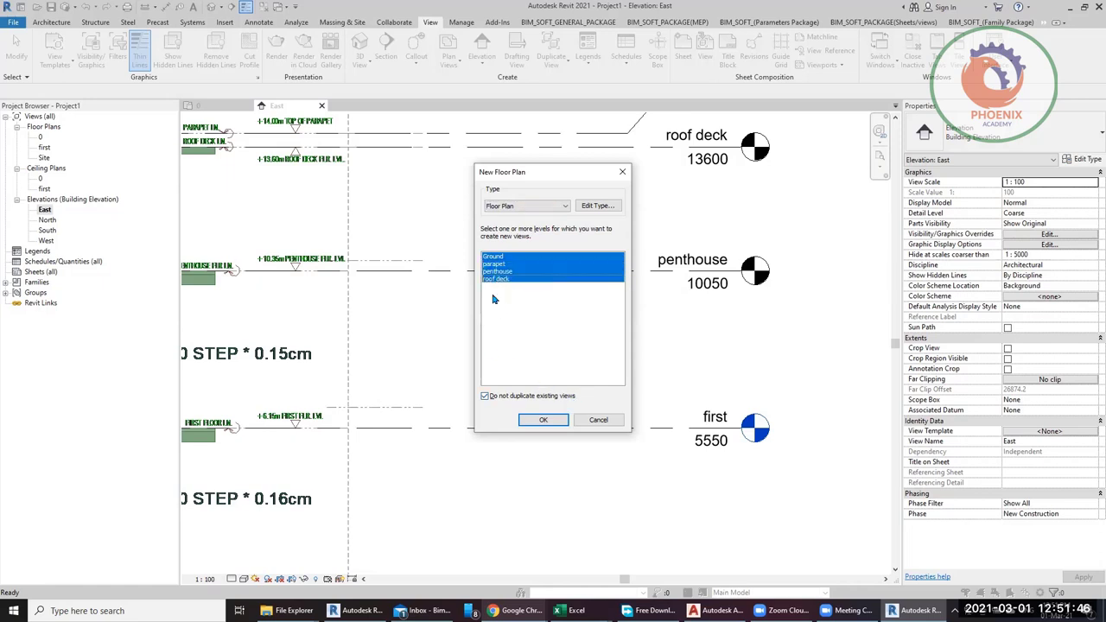
left_click(543, 420)
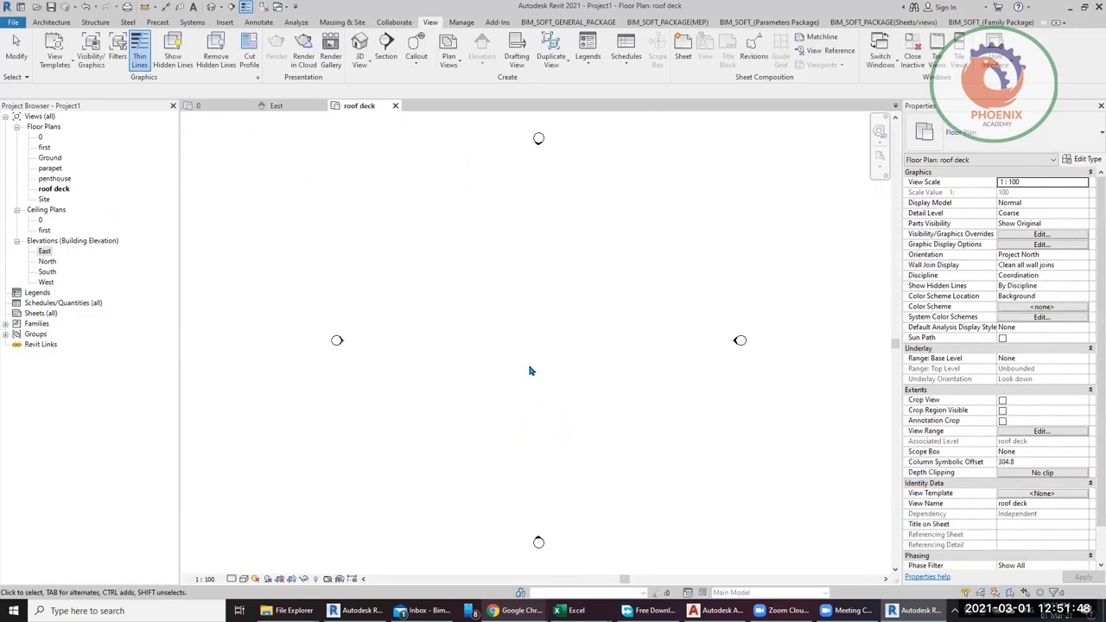
Step: In the East elevation, draw a level along the drawing's BASEMENT FLOOR LN., ending its head beneath the level 0 head
double_click(44, 252)
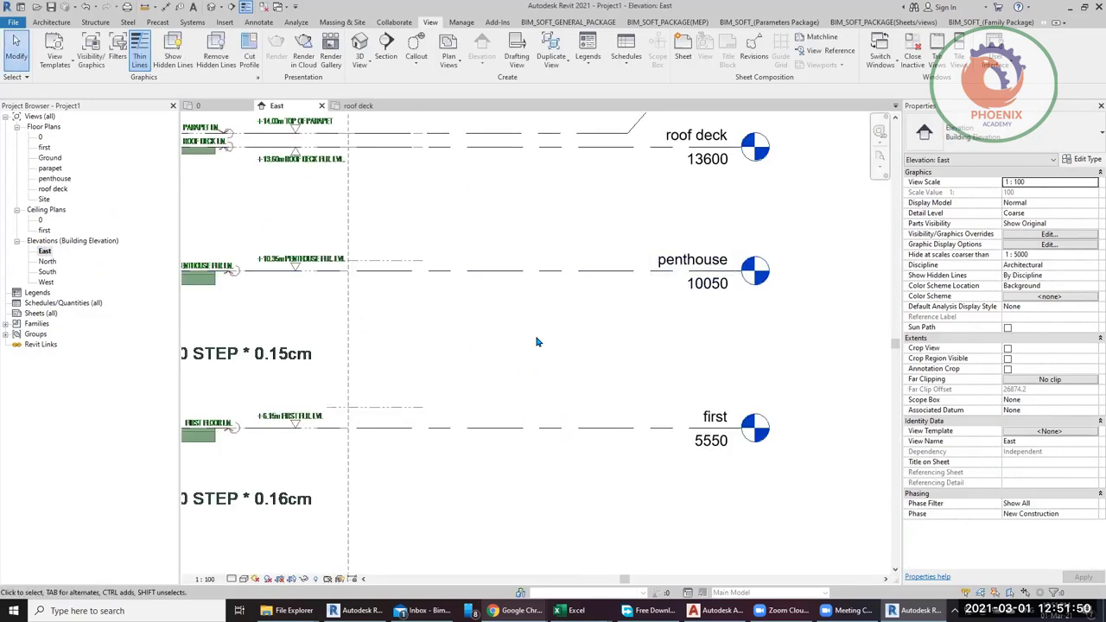
scroll(536, 354, "down", 5)
scroll(372, 501, "up", 6)
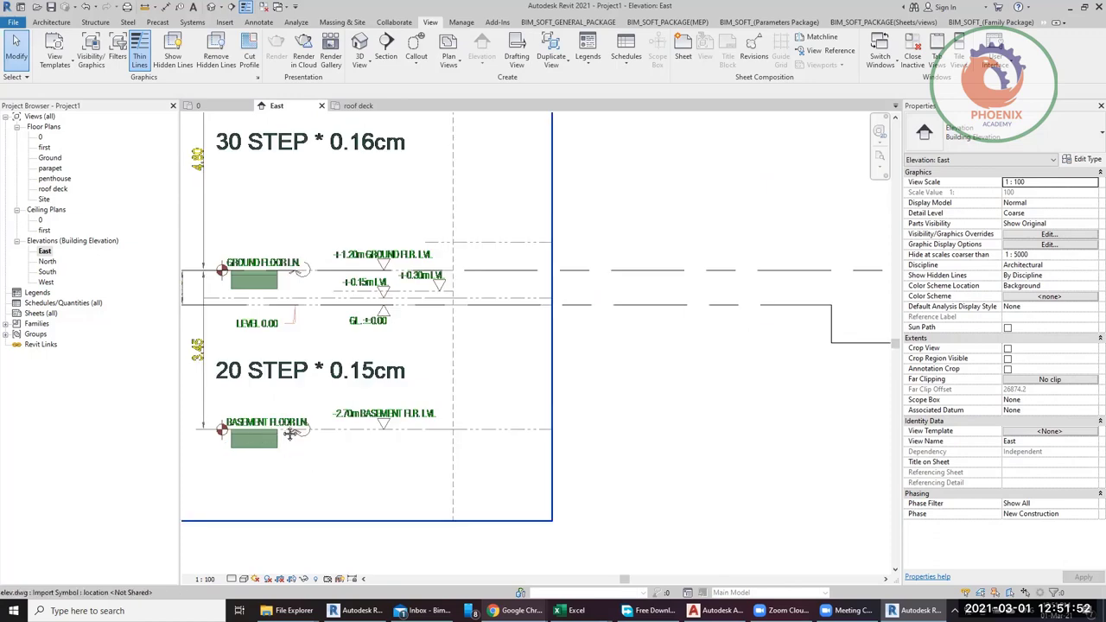
left_click(51, 22)
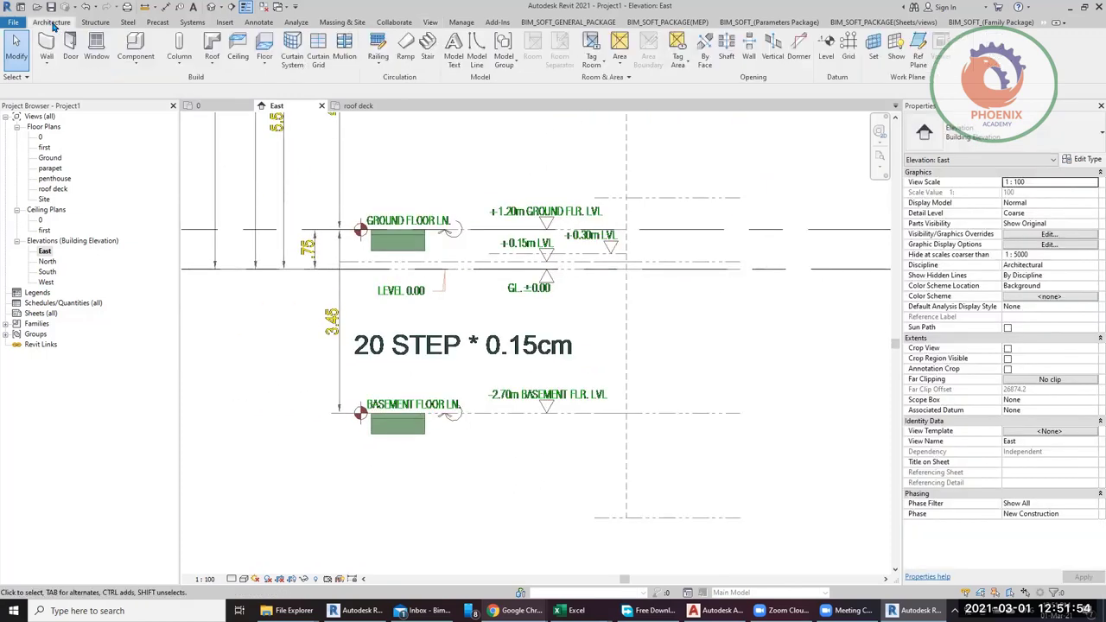
left_click(827, 48)
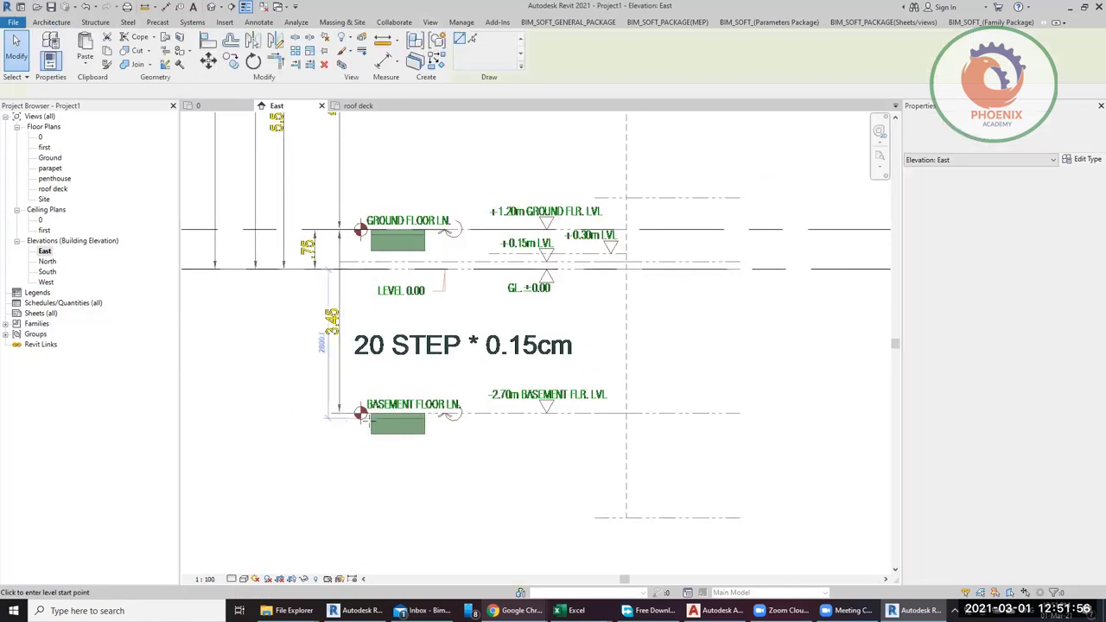
scroll(368, 407, "up", 4)
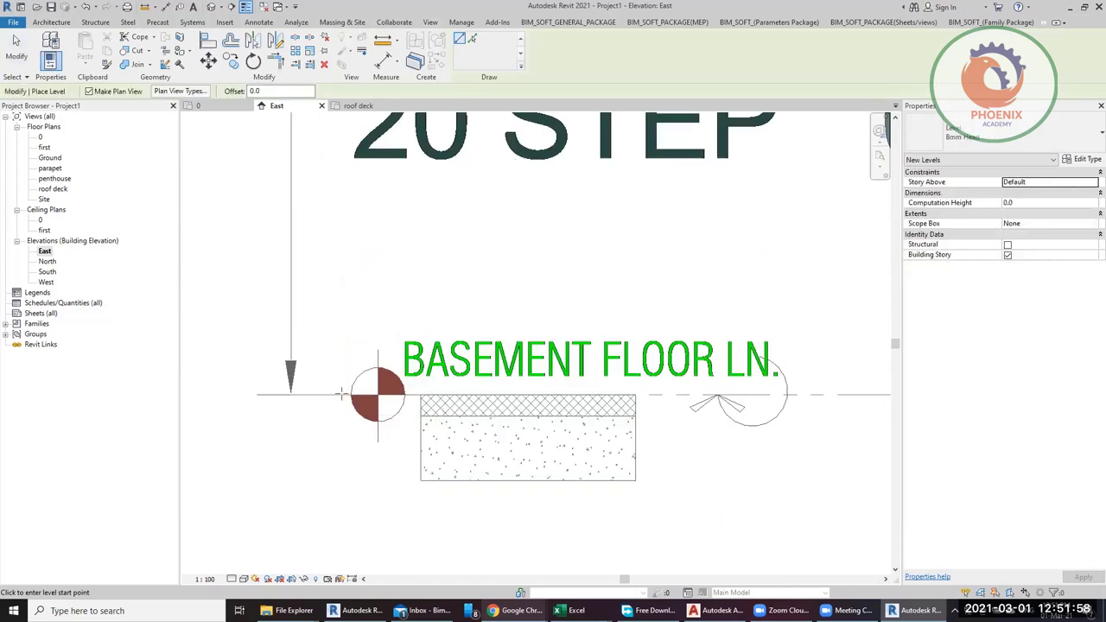
left_click(207, 420)
scroll(207, 421, "down", 3)
scroll(208, 420, "down", 3)
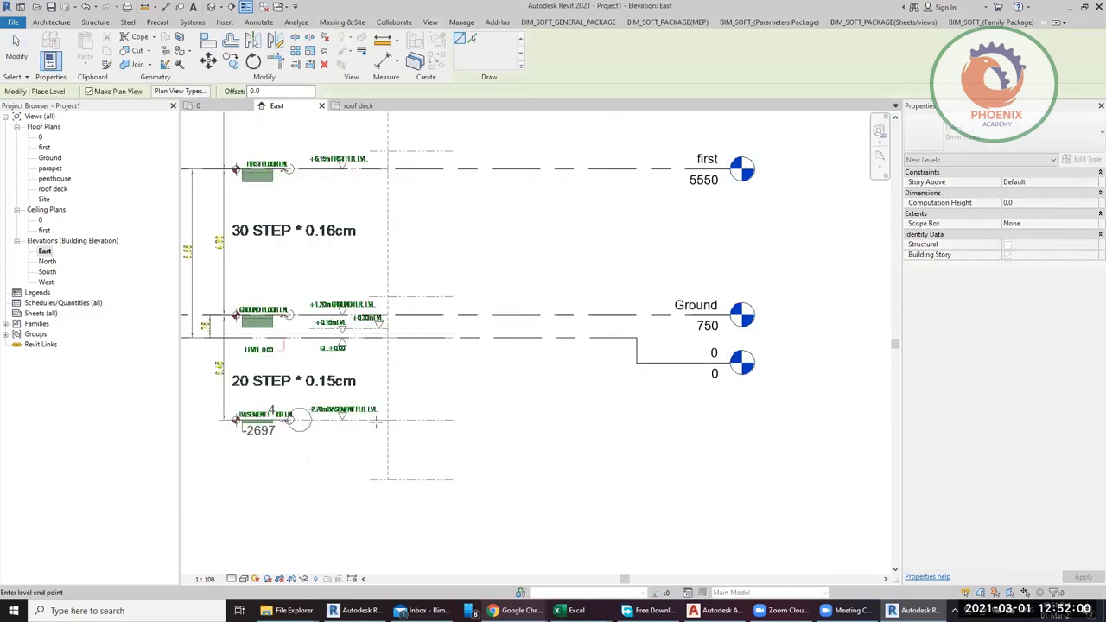
left_click(720, 435)
scroll(706, 453, "up", 2)
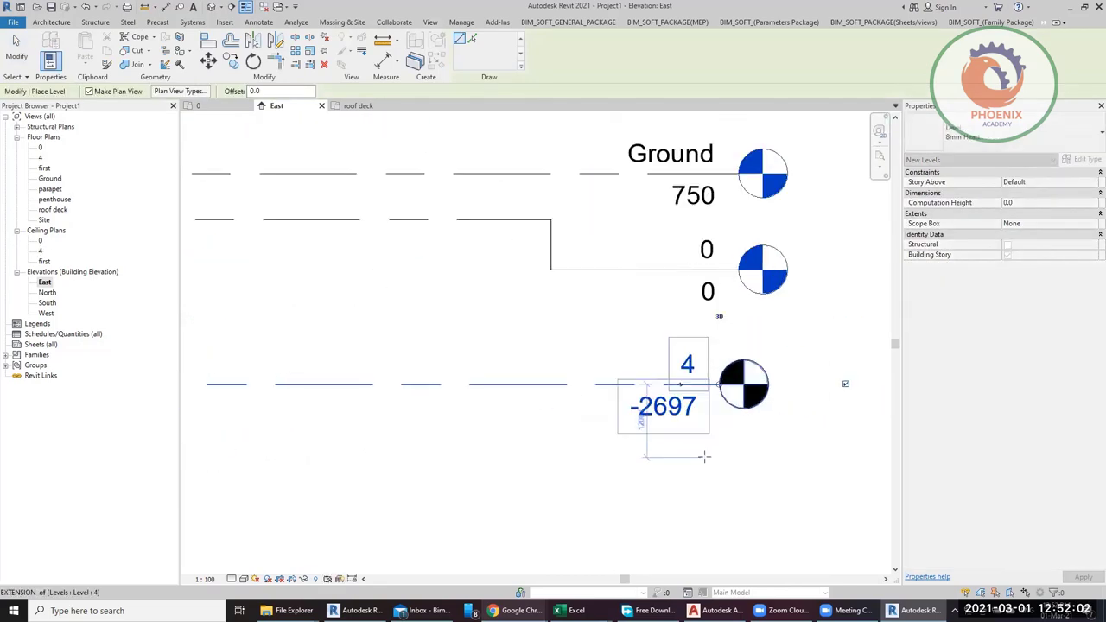
key("Escape")
key("Escape")
Step: Set the elevation of the new basement floor line level to -2700
scroll(380, 414, "up", 5)
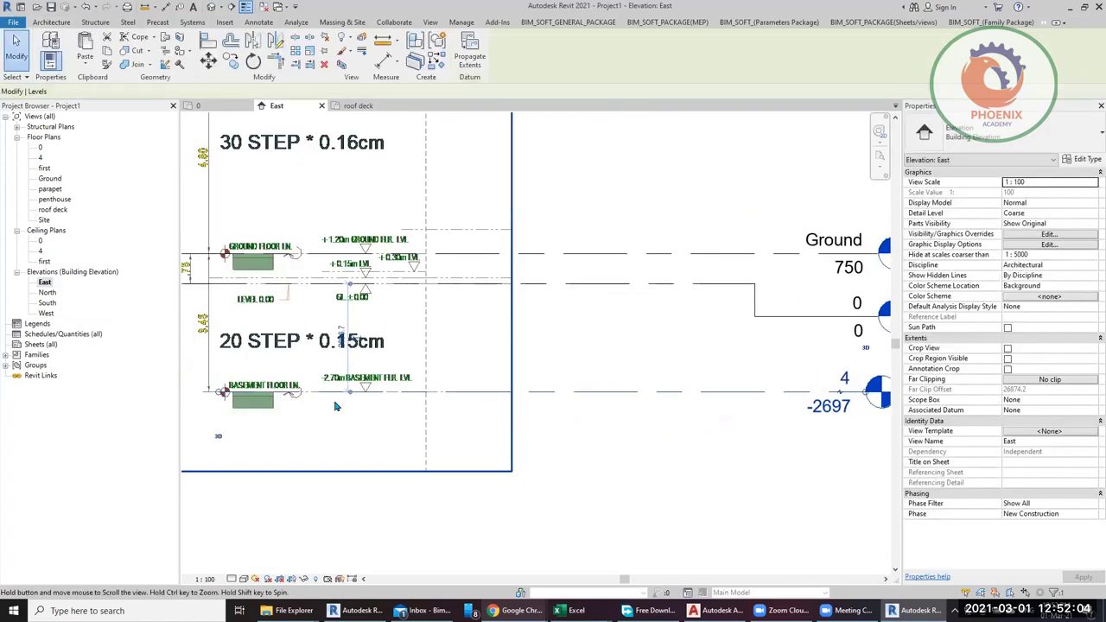
scroll(519, 411, "down", 8)
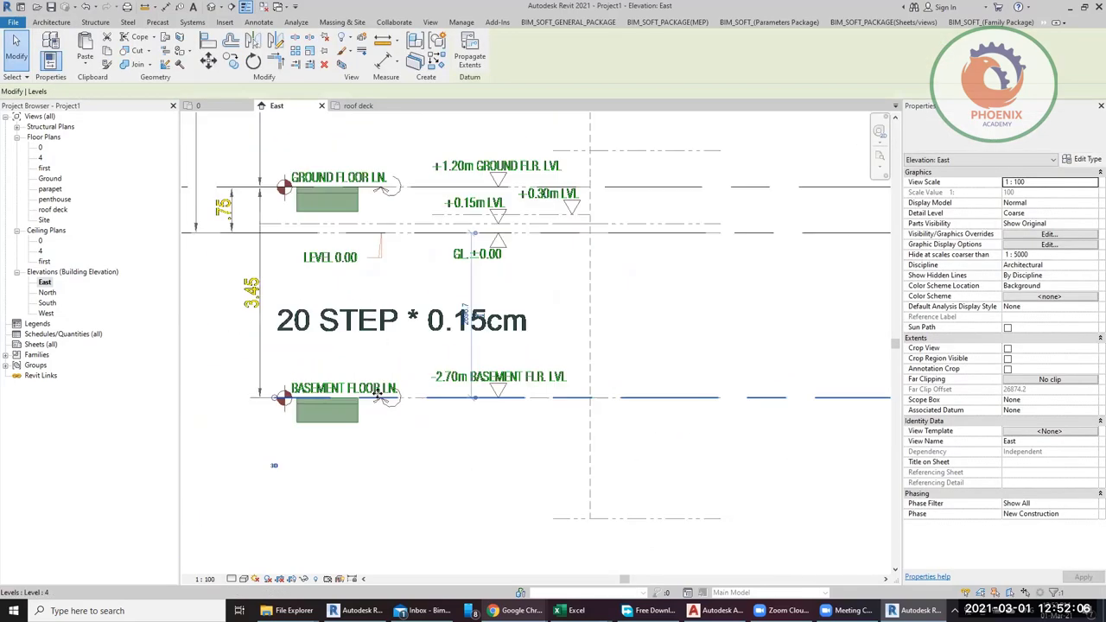
scroll(657, 412, "up", 2)
left_click(488, 387)
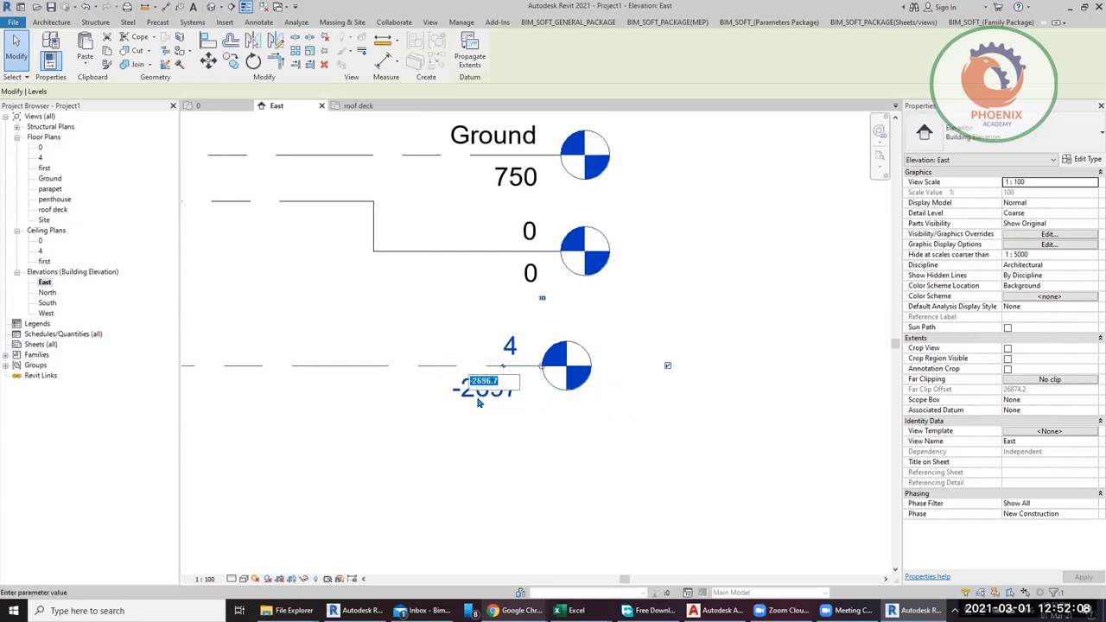
type("700")
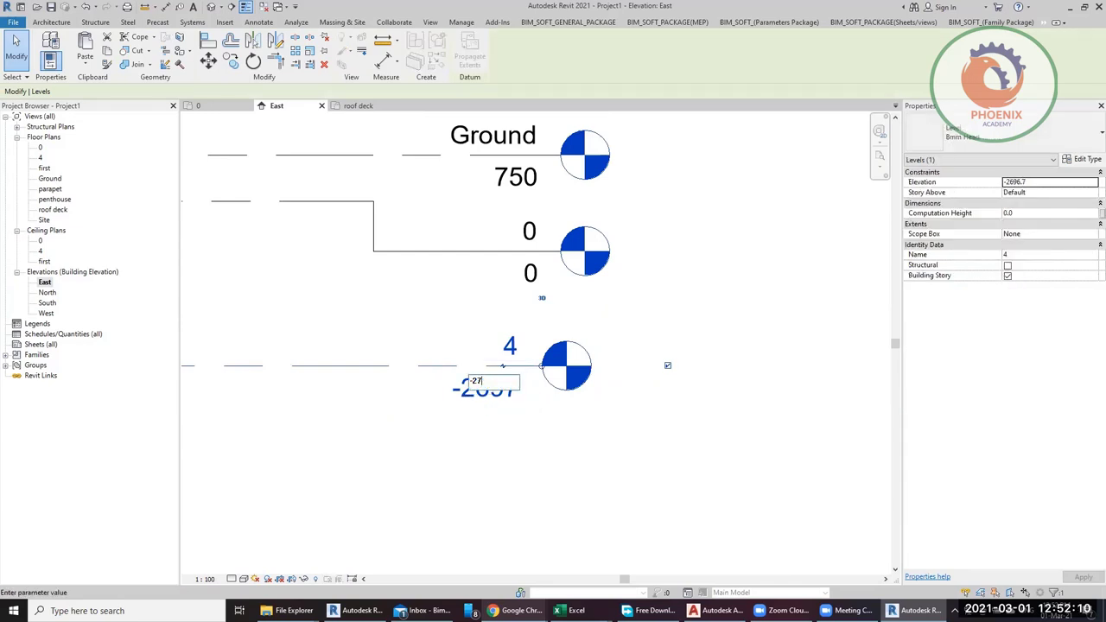
key("Return")
Step: Rename the level at elevation -2700 as basement, renaming its corresponding views too, and deselect it
left_click(510, 345)
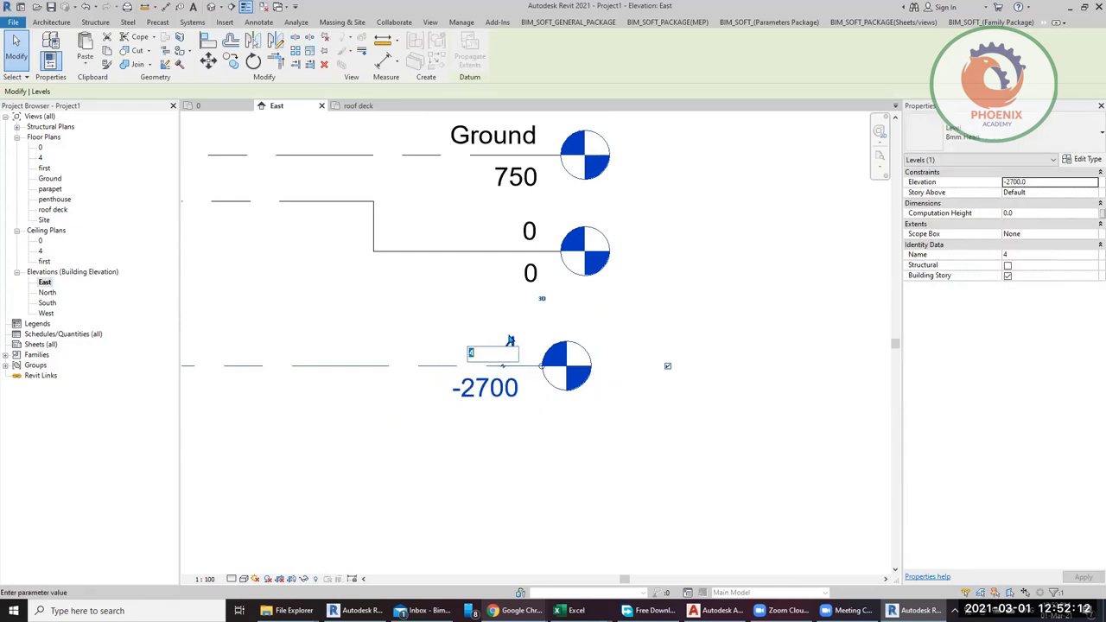
type("basement")
key("Return")
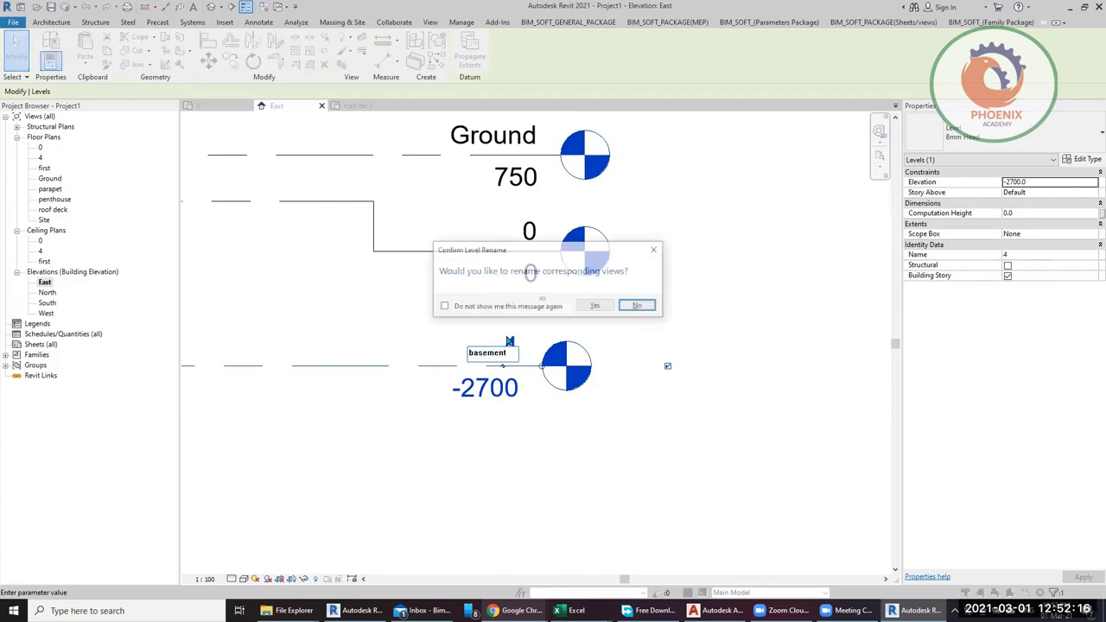
left_click(596, 307)
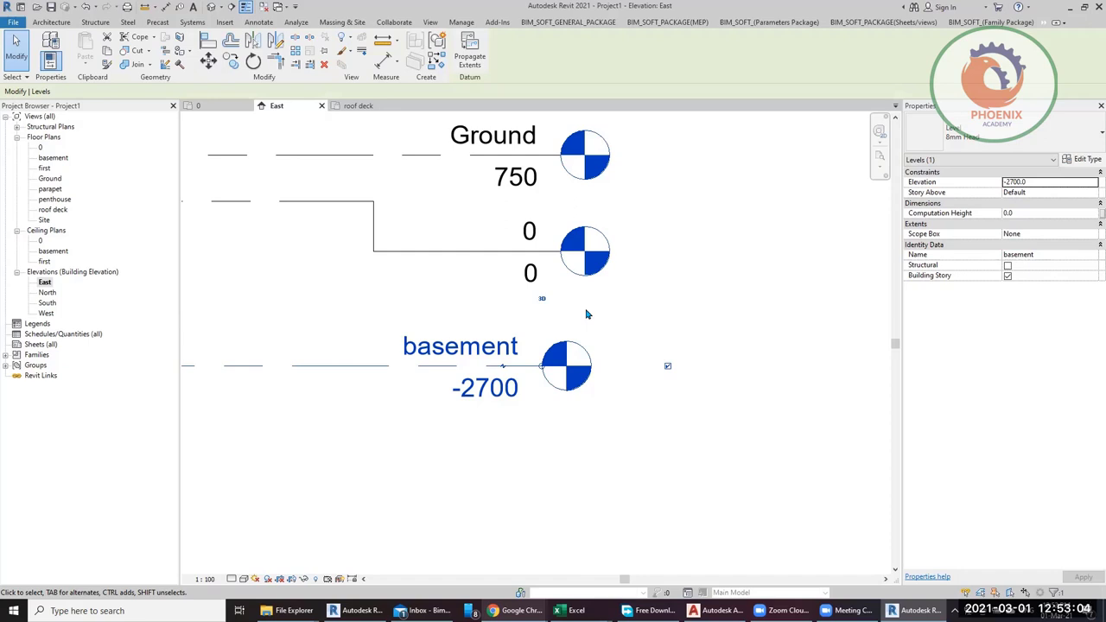
key("Escape")
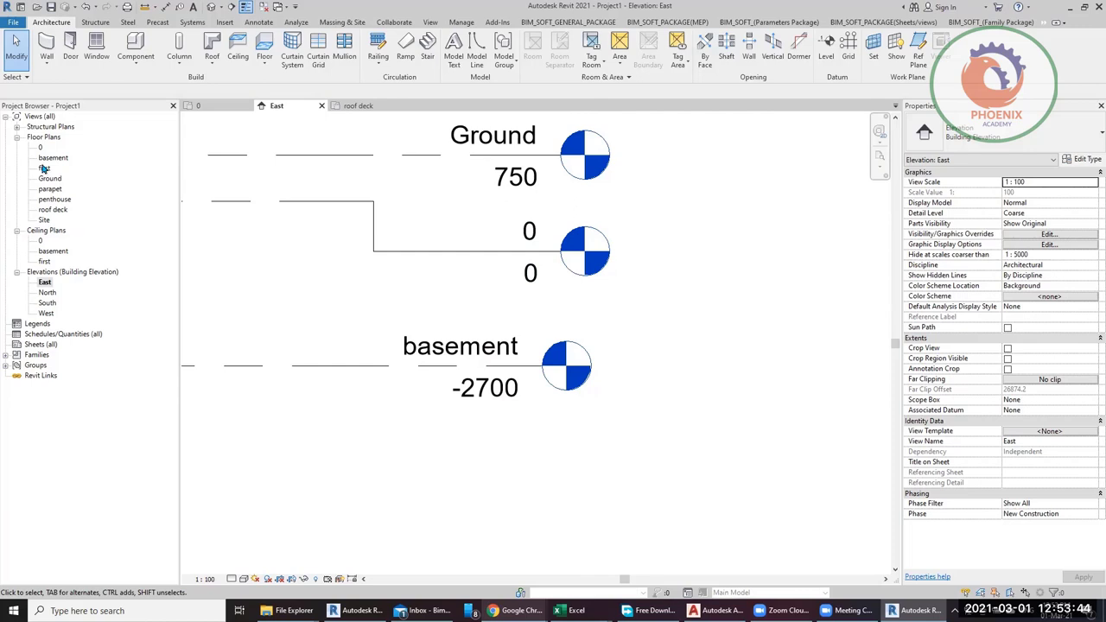
Step: Create a browser organization for views named kafood without any filter, and apply it to the Project Browser
left_click(40, 117)
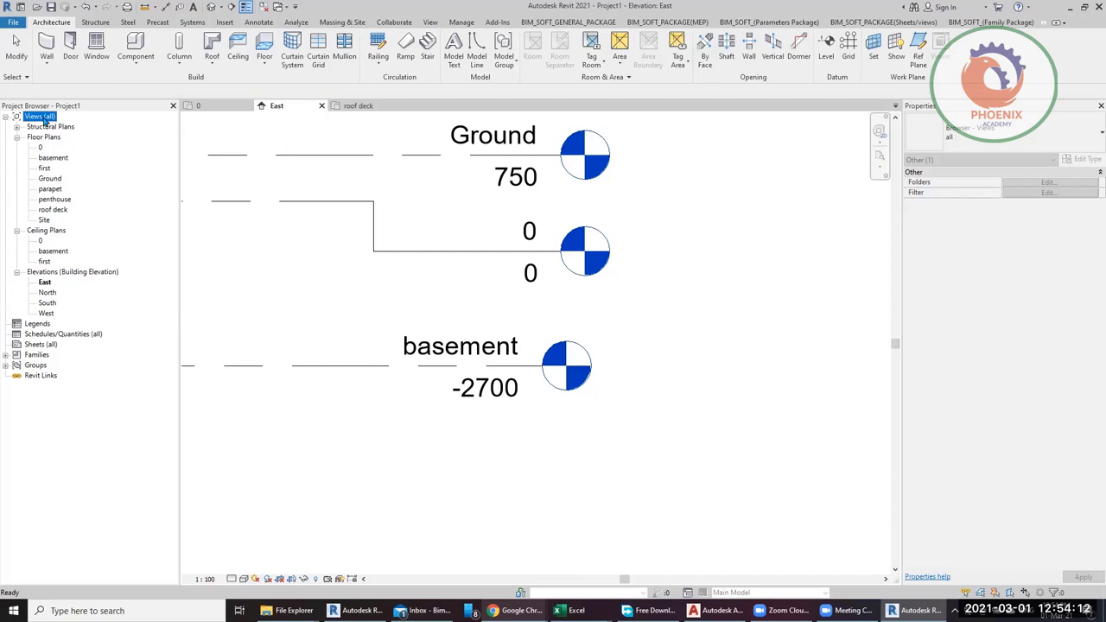
right_click(50, 121)
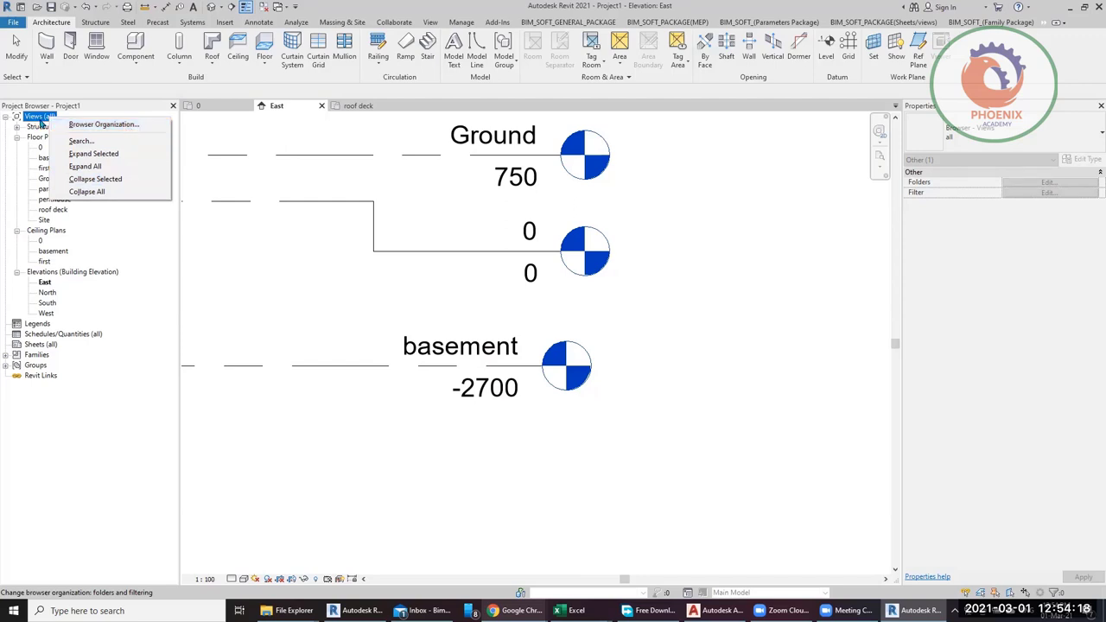
left_click(95, 124)
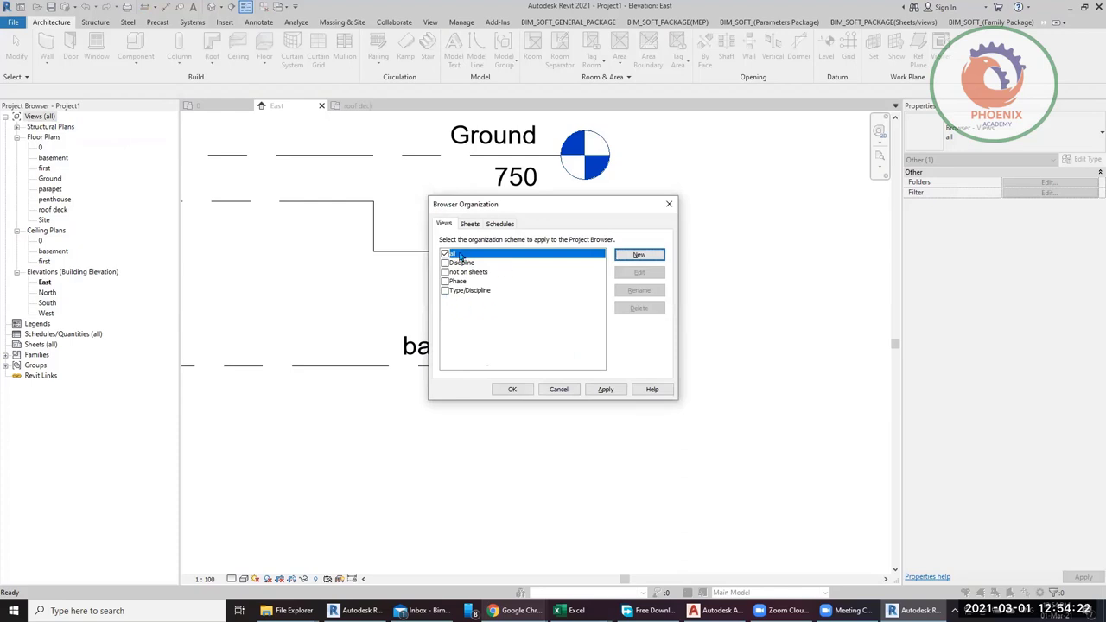
left_click(639, 256)
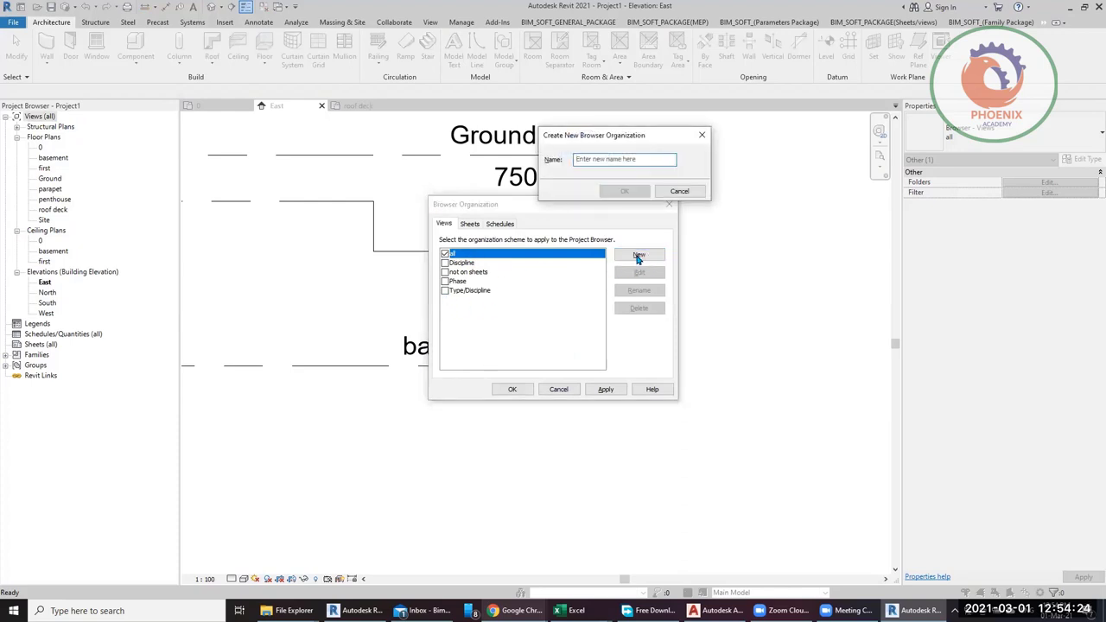
type("k")
key("BackSpace")
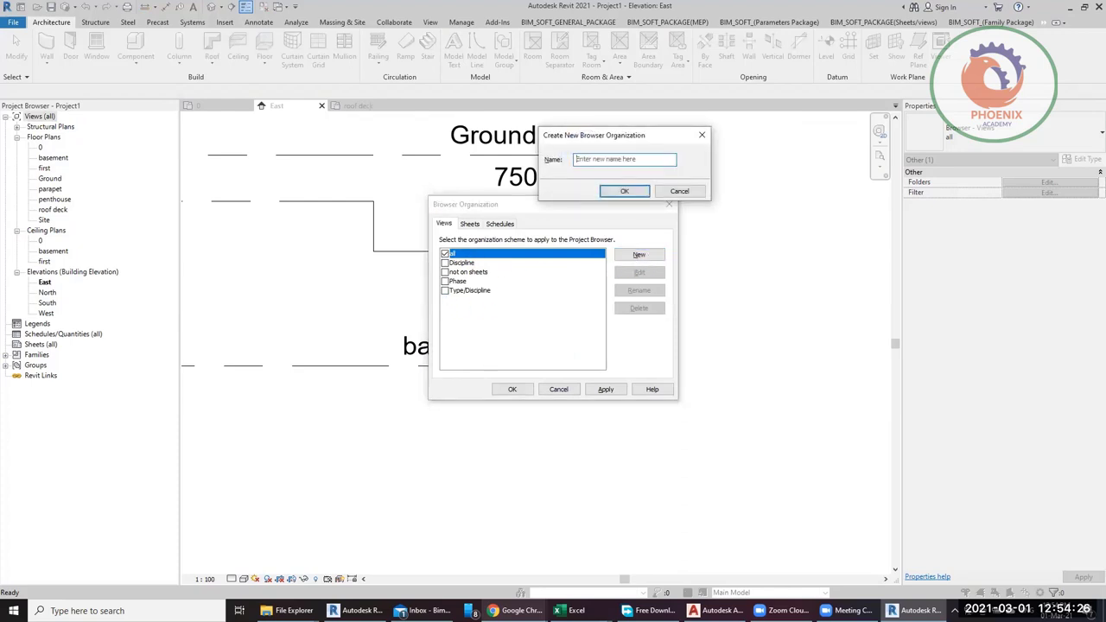
type("kafood")
left_click(626, 190)
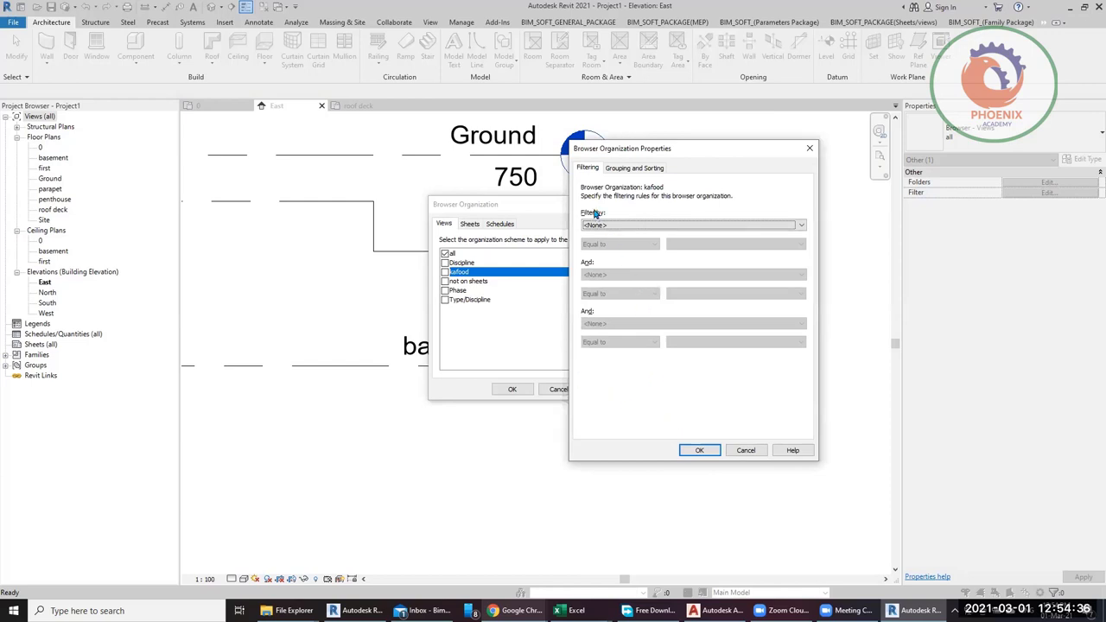
left_click(699, 450)
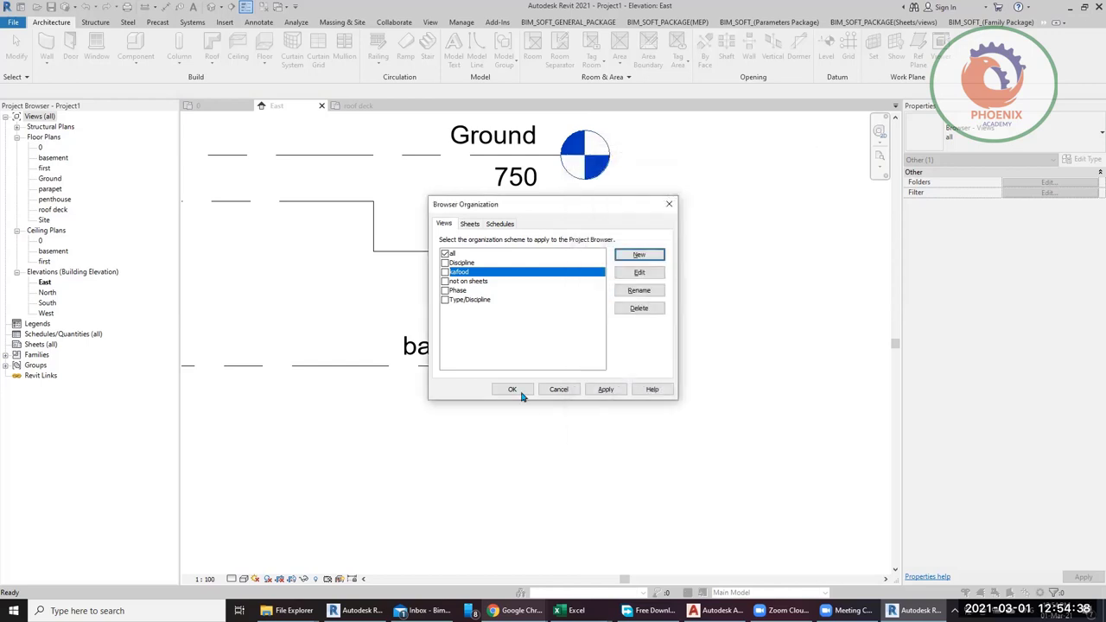
left_click(445, 272)
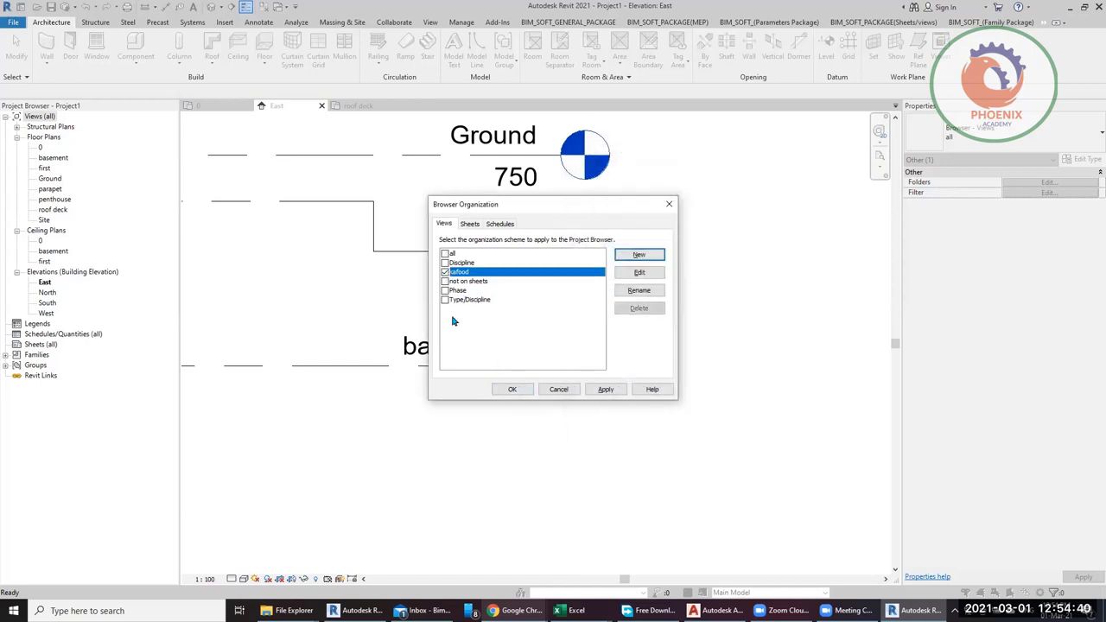
left_click(501, 389)
Step: Filter the kafood browser organization to views whose Discipline is equal to Architectural, and apply the change
right_click(56, 119)
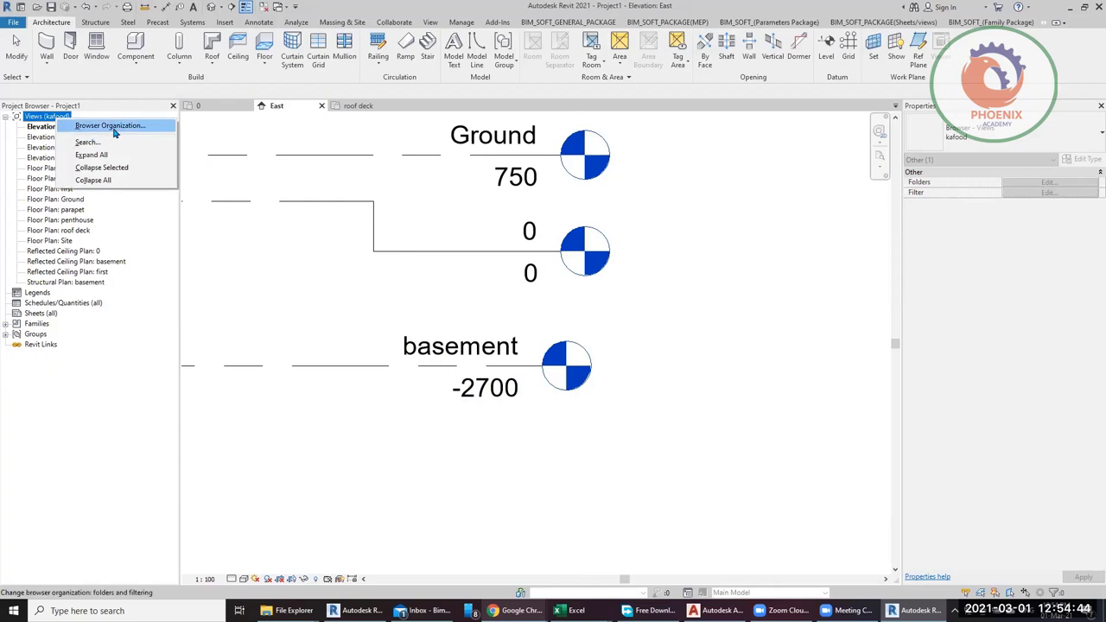
left_click(110, 126)
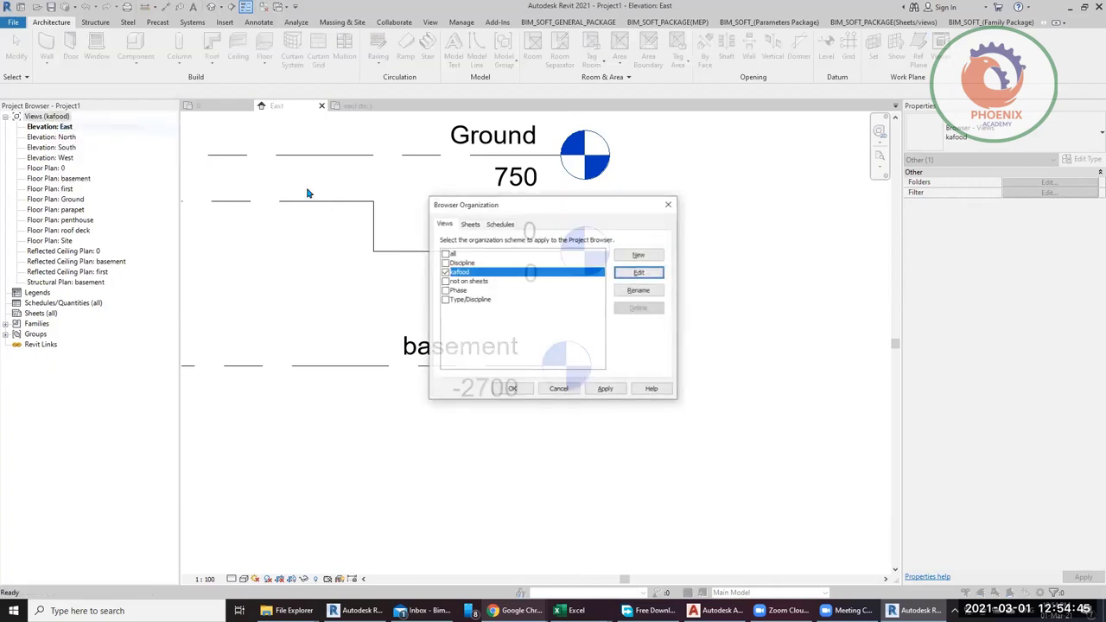
left_click(637, 274)
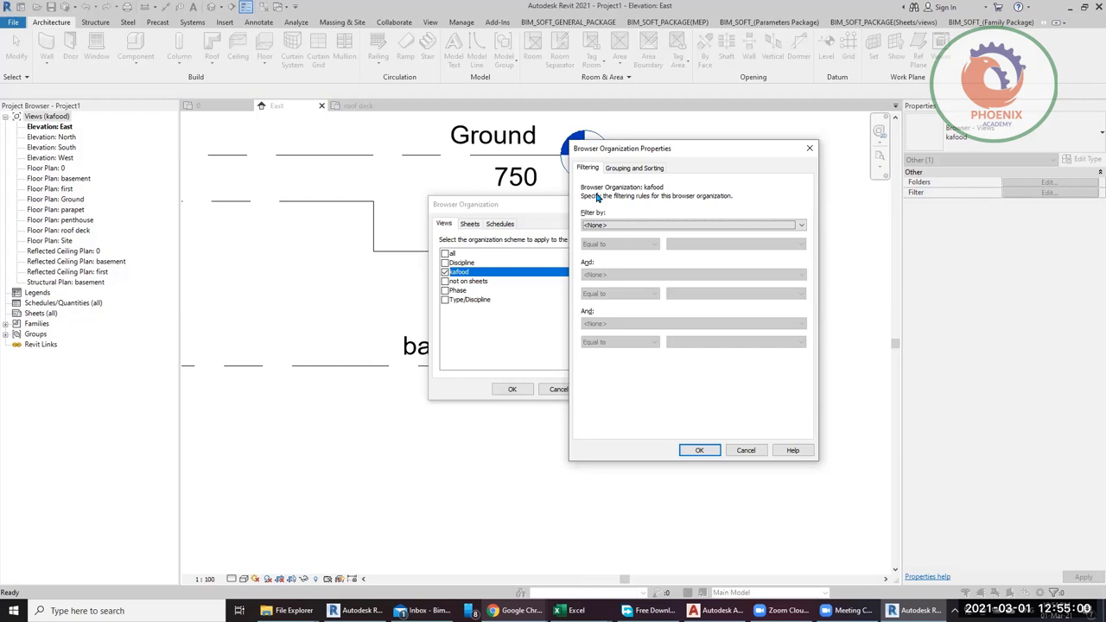
left_click(640, 227)
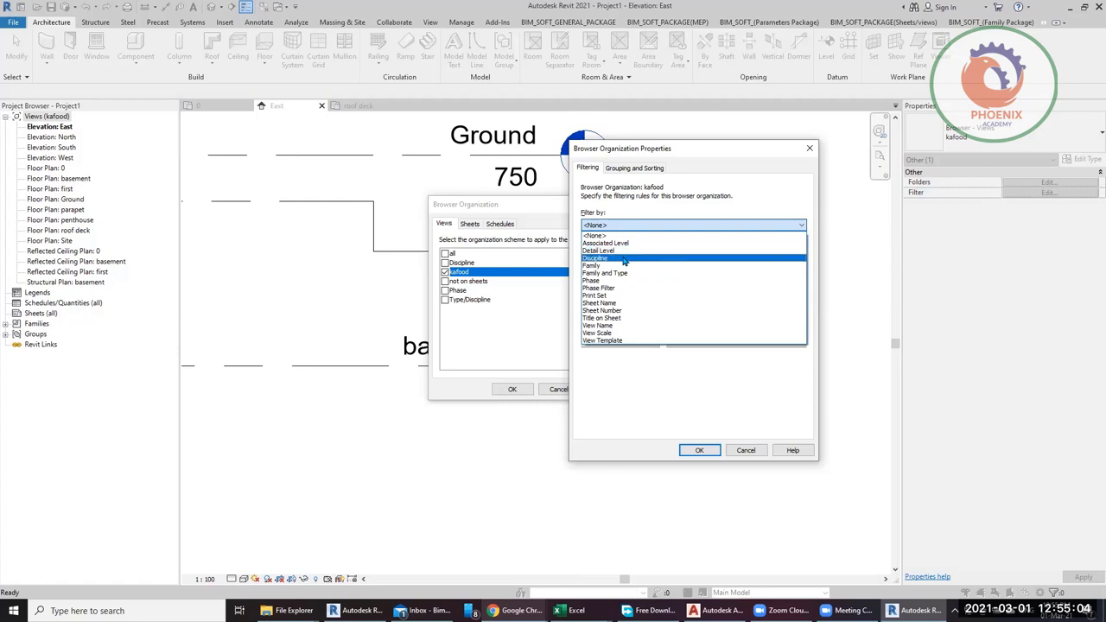
left_click(624, 259)
left_click(703, 246)
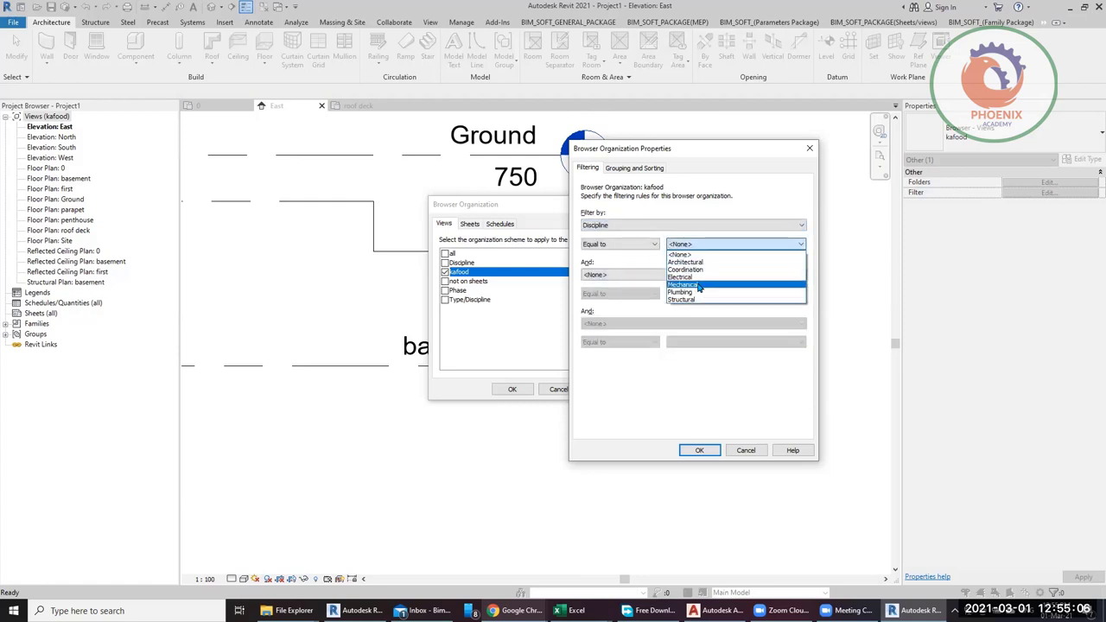
left_click(685, 262)
left_click(700, 450)
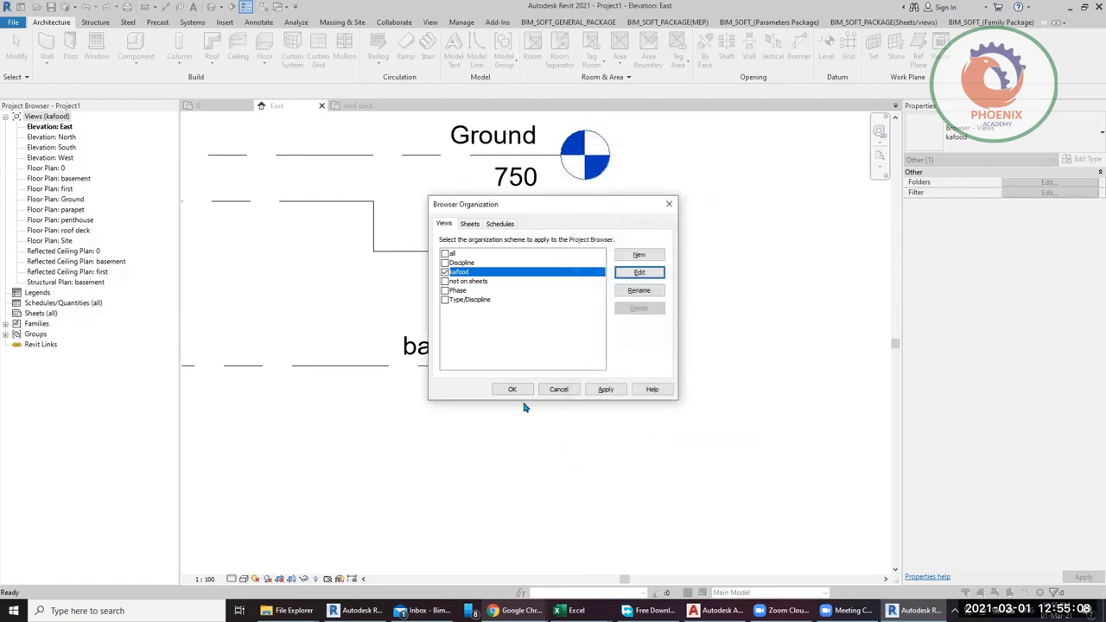
left_click(518, 390)
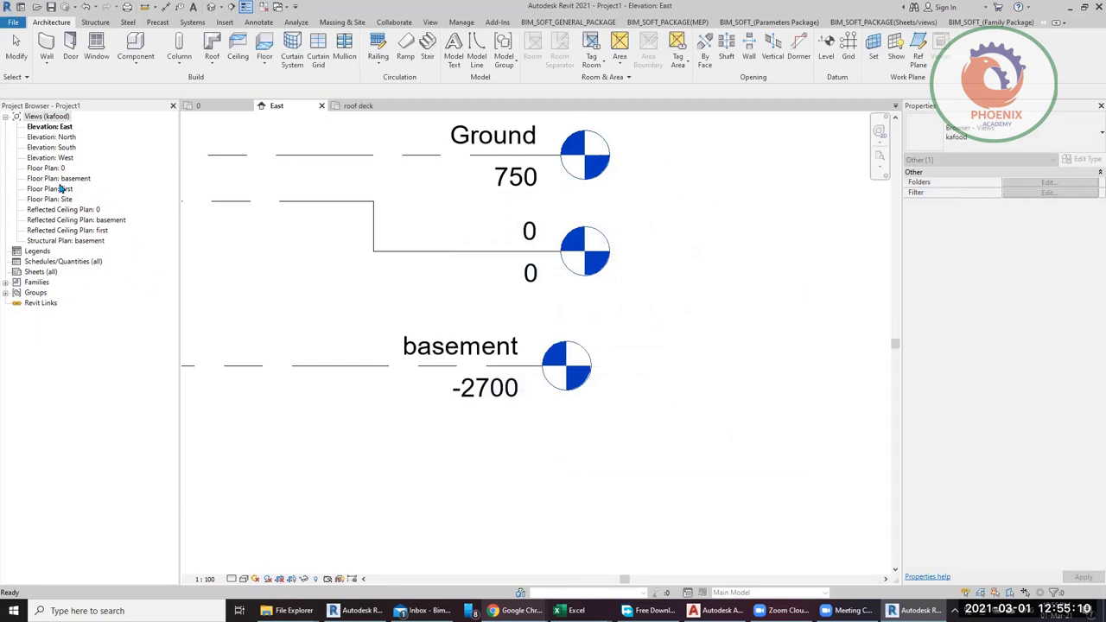
Step: Reopen the kafood organization's properties and reset its view filter to <None>
right_click(68, 118)
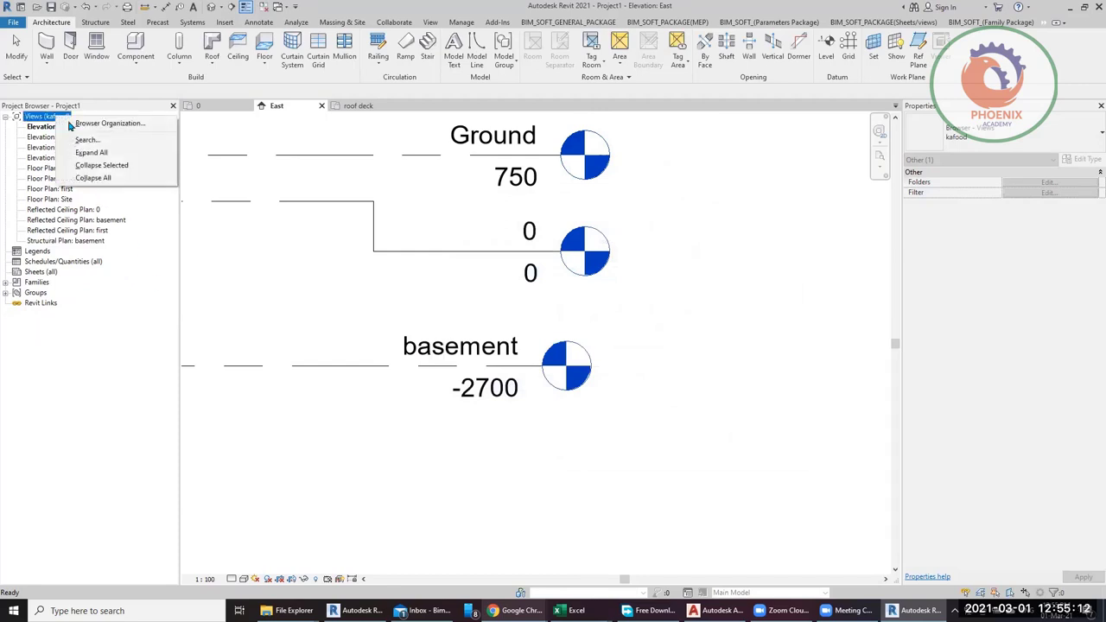
left_click(104, 122)
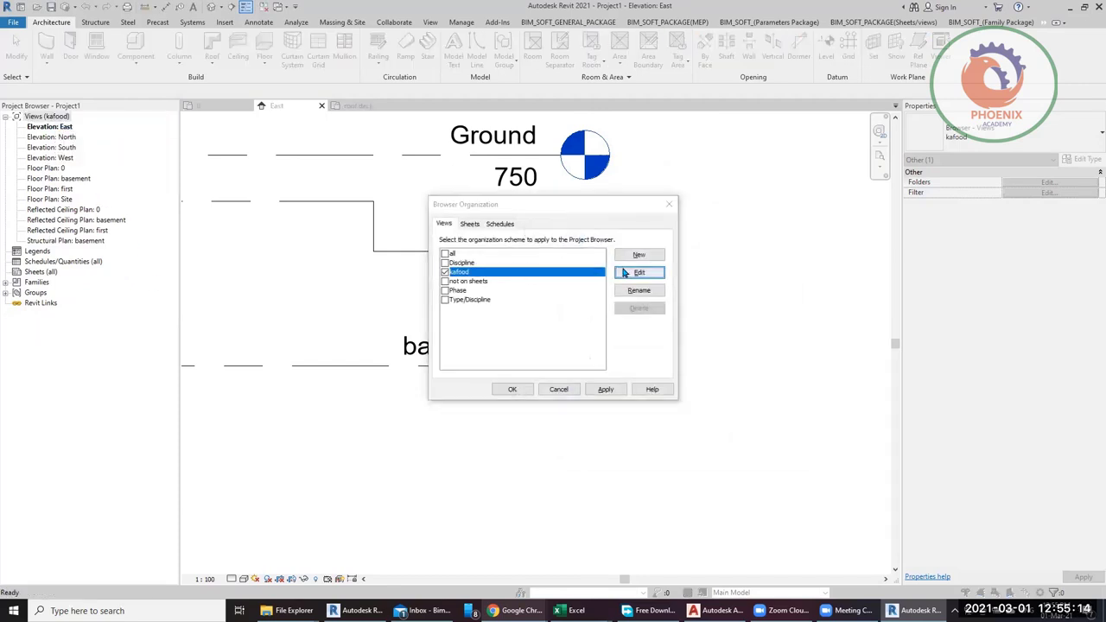
left_click(638, 273)
left_click(622, 225)
left_click(608, 182)
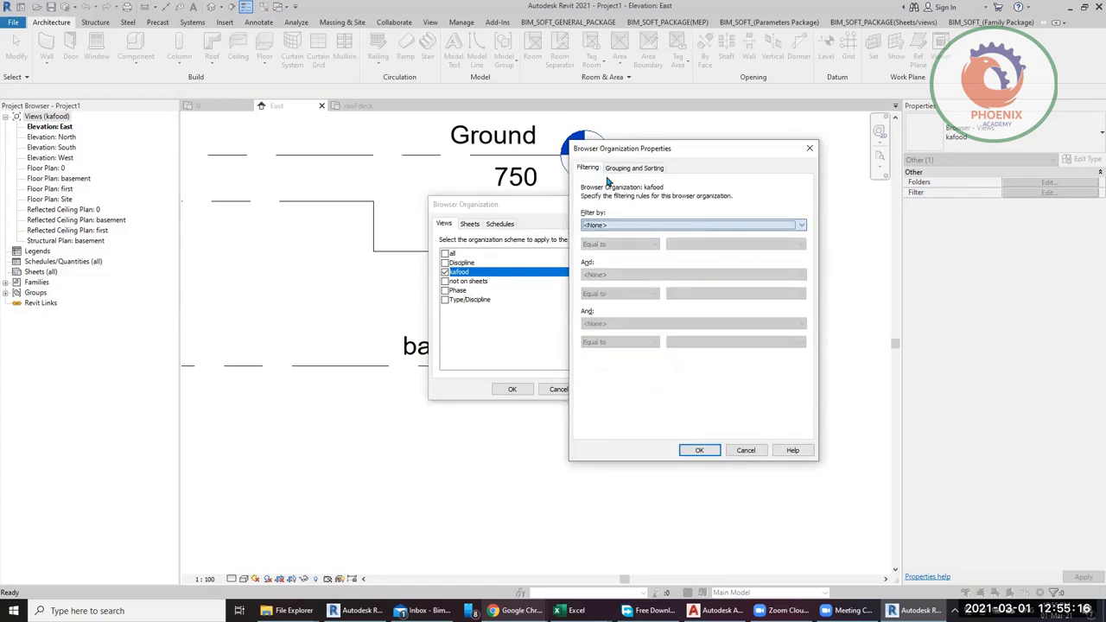
Step: Group the kafood browser organization by Family and Type, with Discipline as the second grouping level
left_click(622, 169)
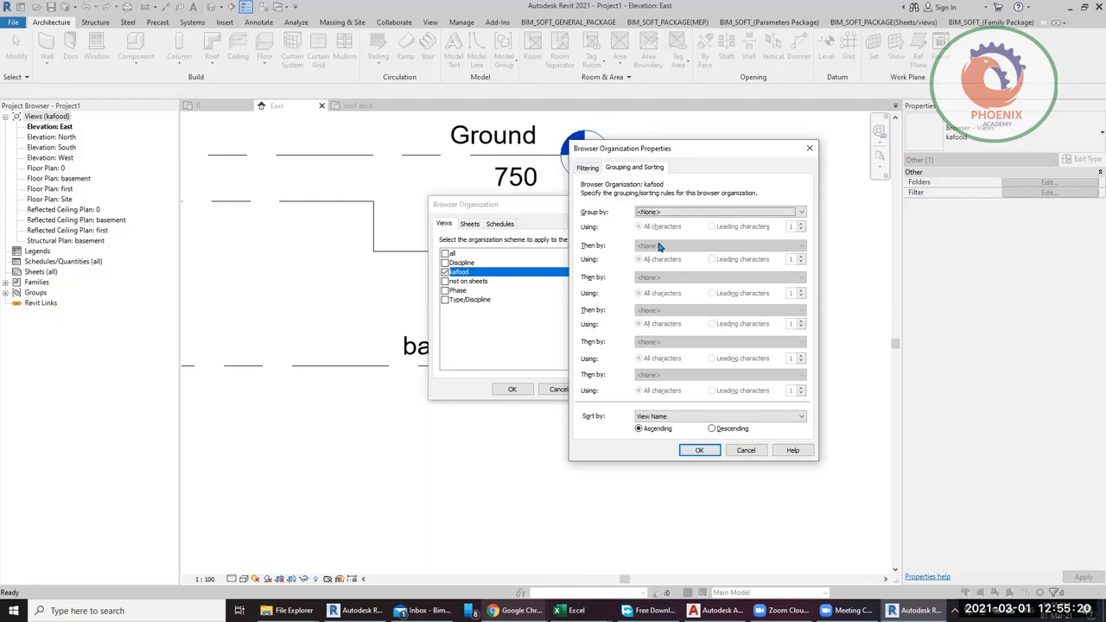
left_click(673, 212)
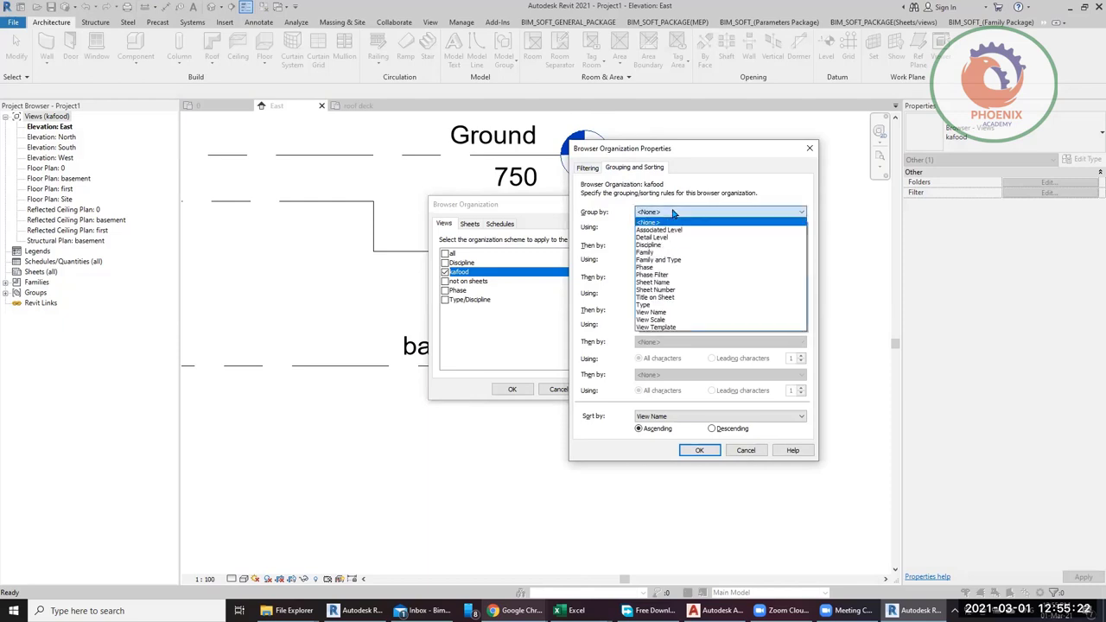
left_click(678, 262)
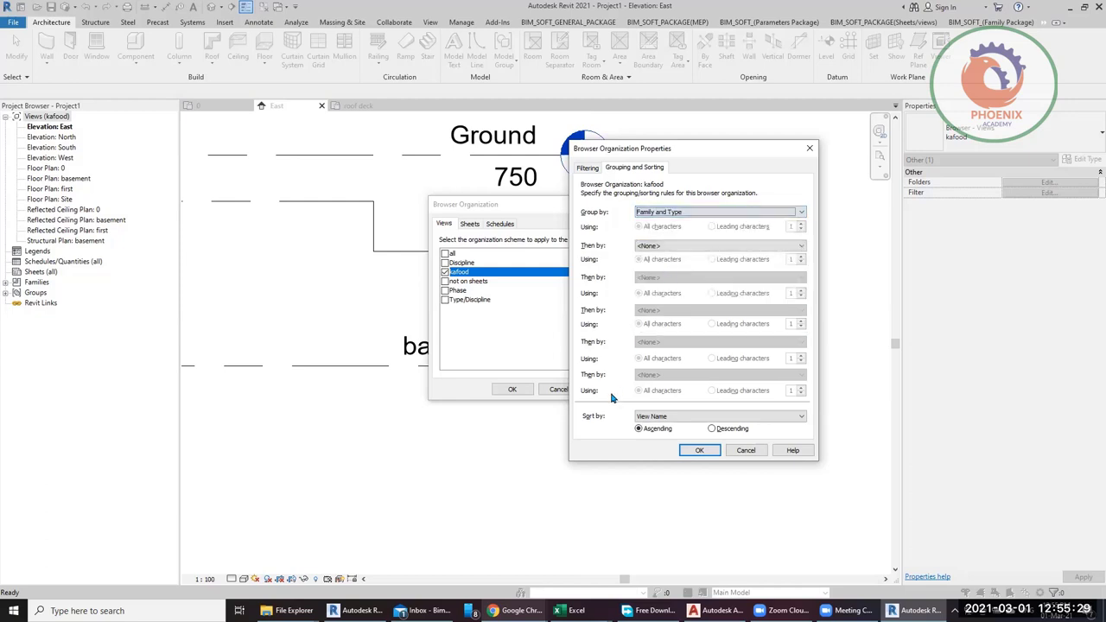
left_click(671, 248)
left_click(671, 277)
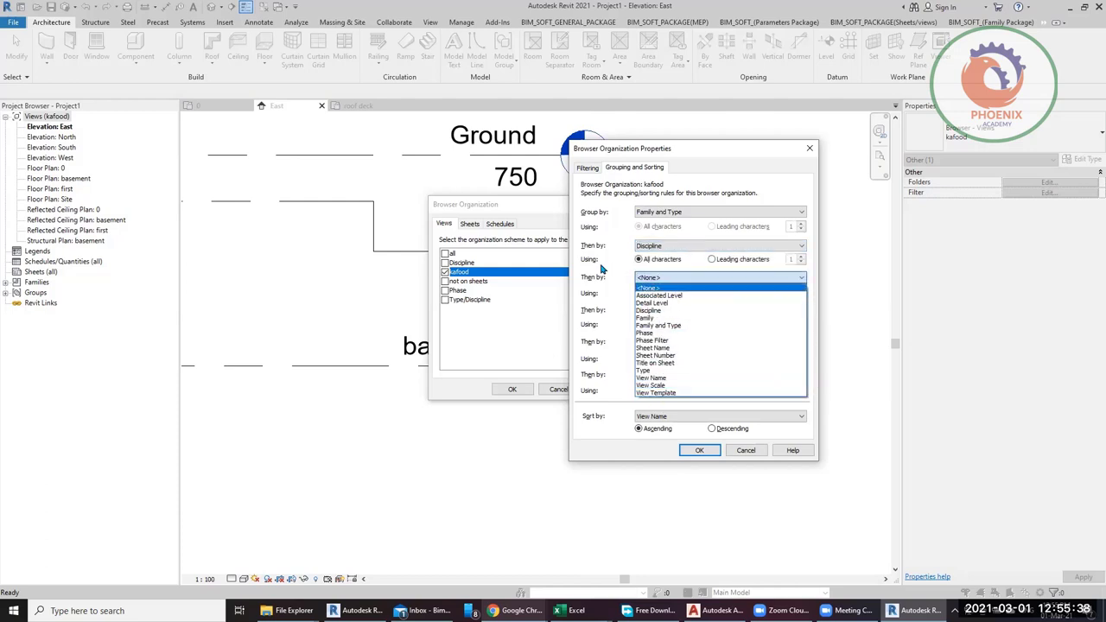
left_click(576, 312)
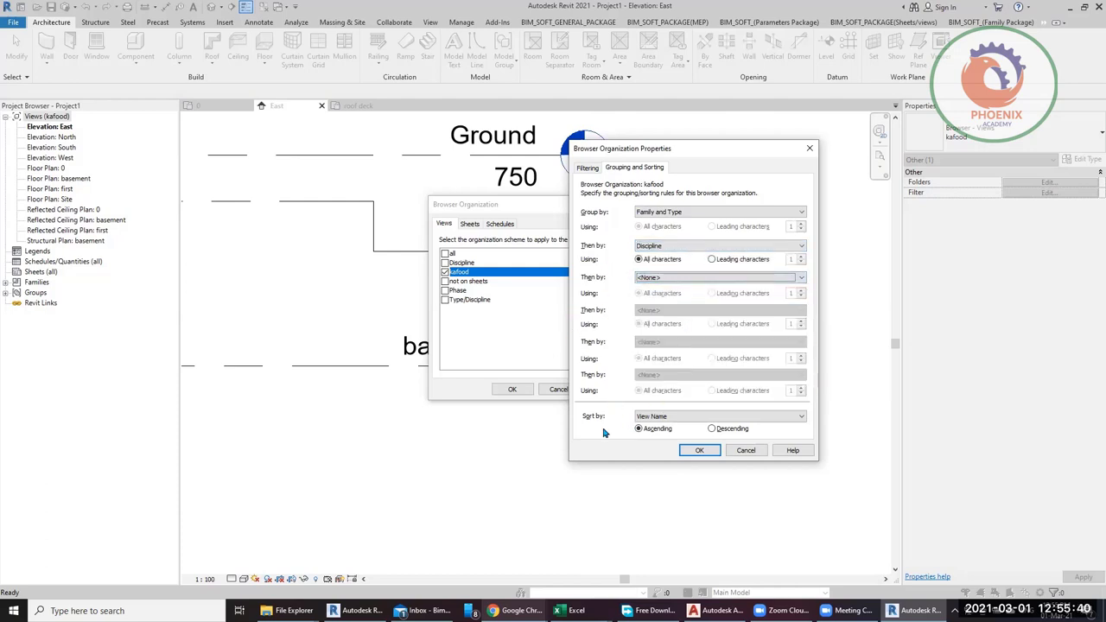
Step: Sort the kafood organization by Associated Level in descending order and apply it to the Project Browser
left_click(675, 417)
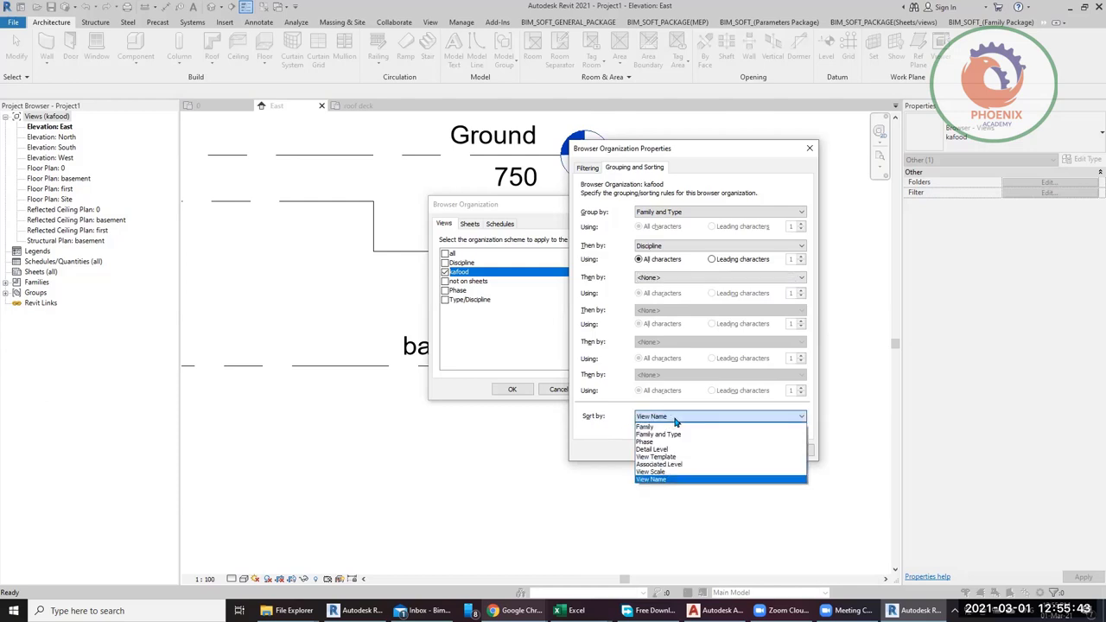
left_click(679, 469)
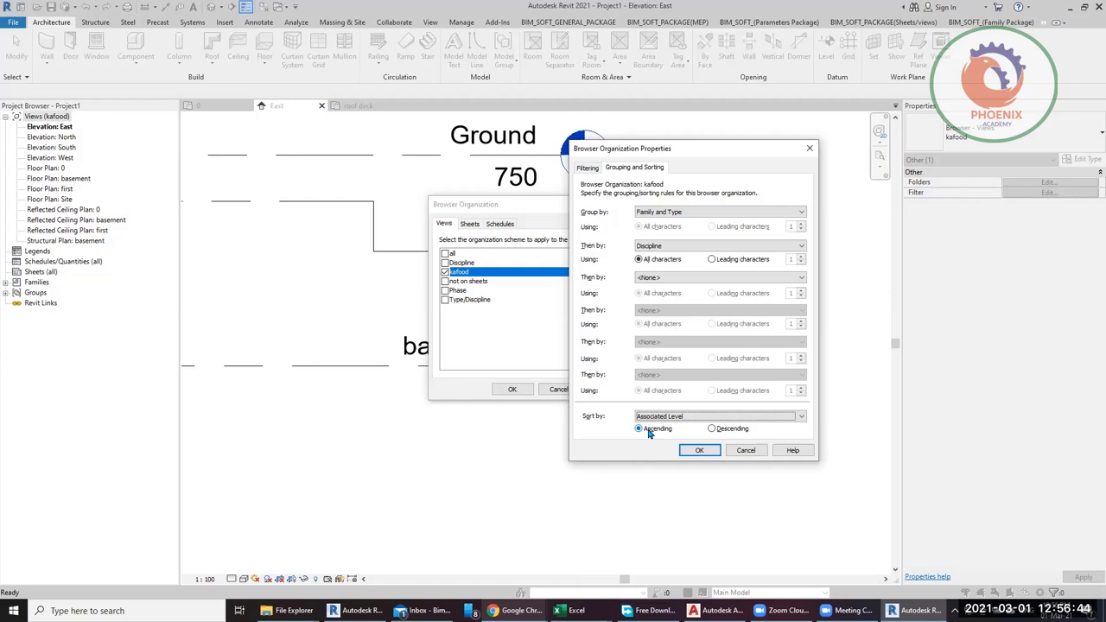
left_click(714, 428)
left_click(699, 450)
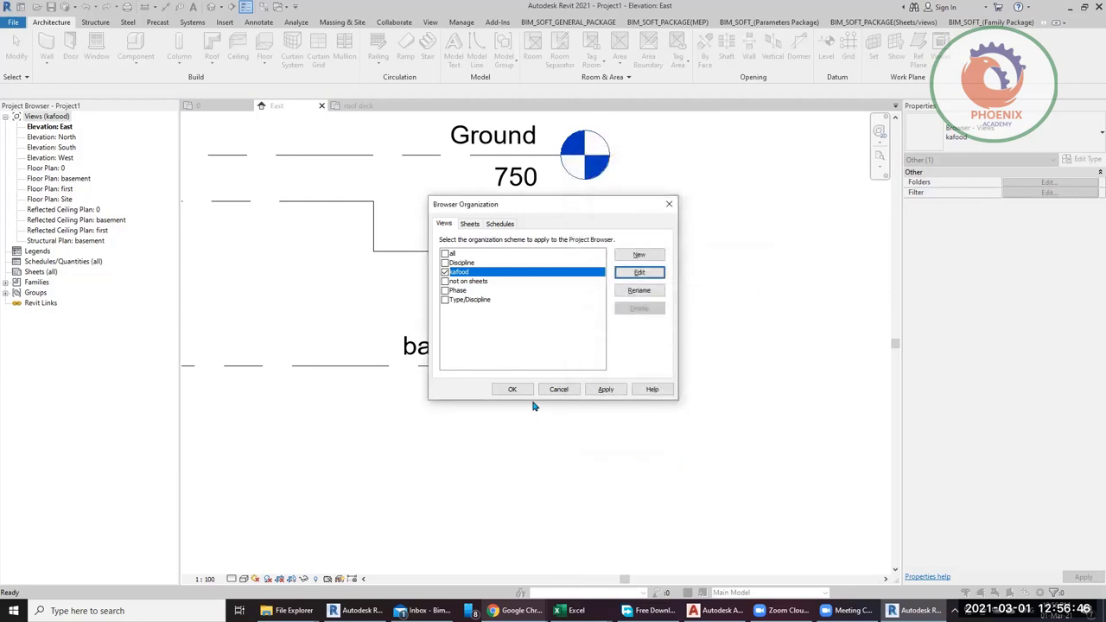
left_click(514, 390)
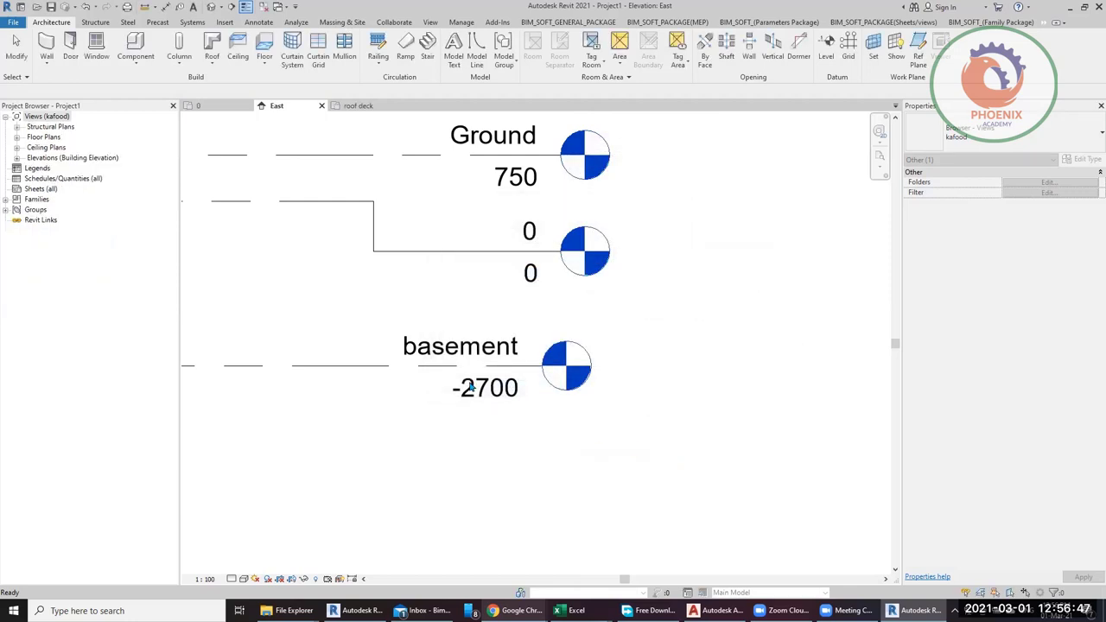
Step: Expand the Floor Plans group with its Architectural and Coordination subgroups to see which plans each contains
left_click(52, 127)
double_click(52, 138)
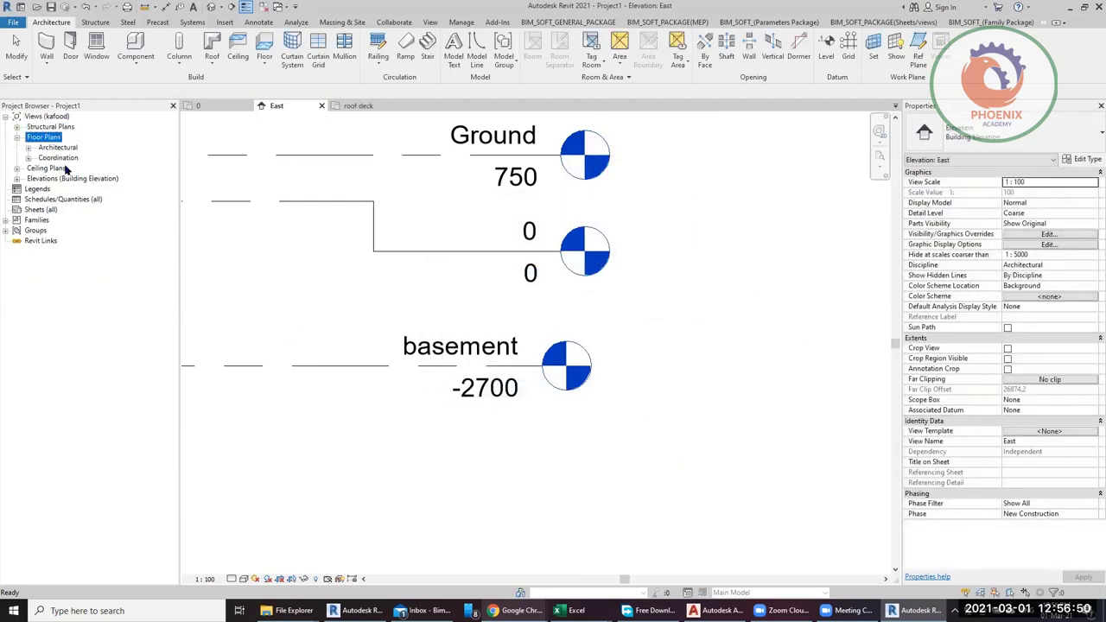
double_click(69, 148)
left_click(62, 200)
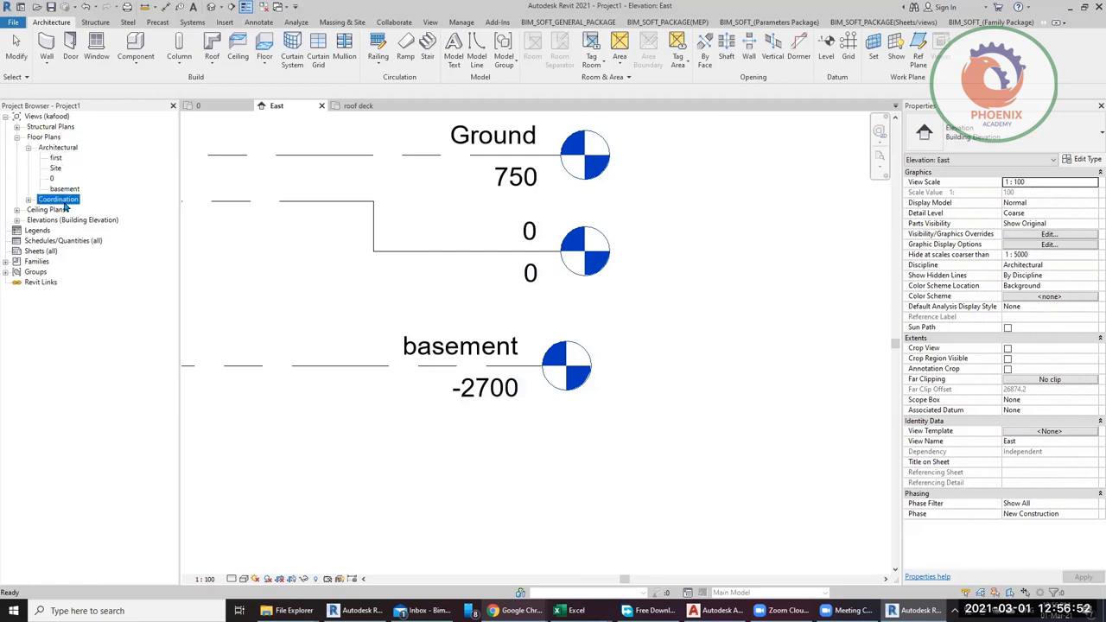
double_click(63, 204)
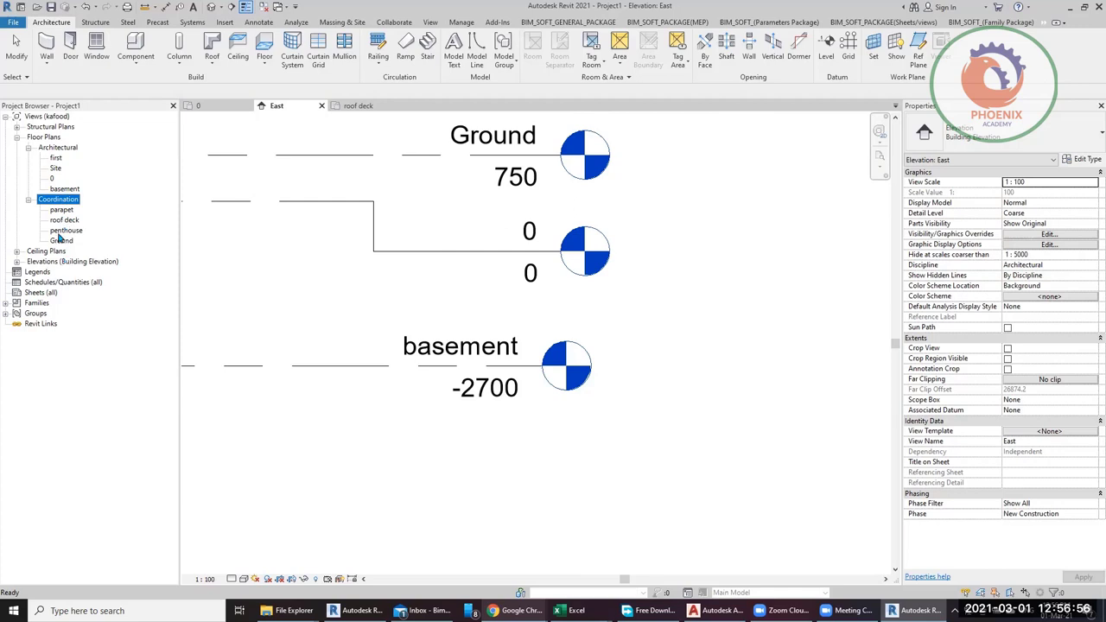
left_click(75, 200)
Step: Set the Discipline of the parapet, roof deck, penthouse and Ground floor plans to Architectural and check the order of the plan list
left_click(60, 211)
left_click(62, 242, "shift")
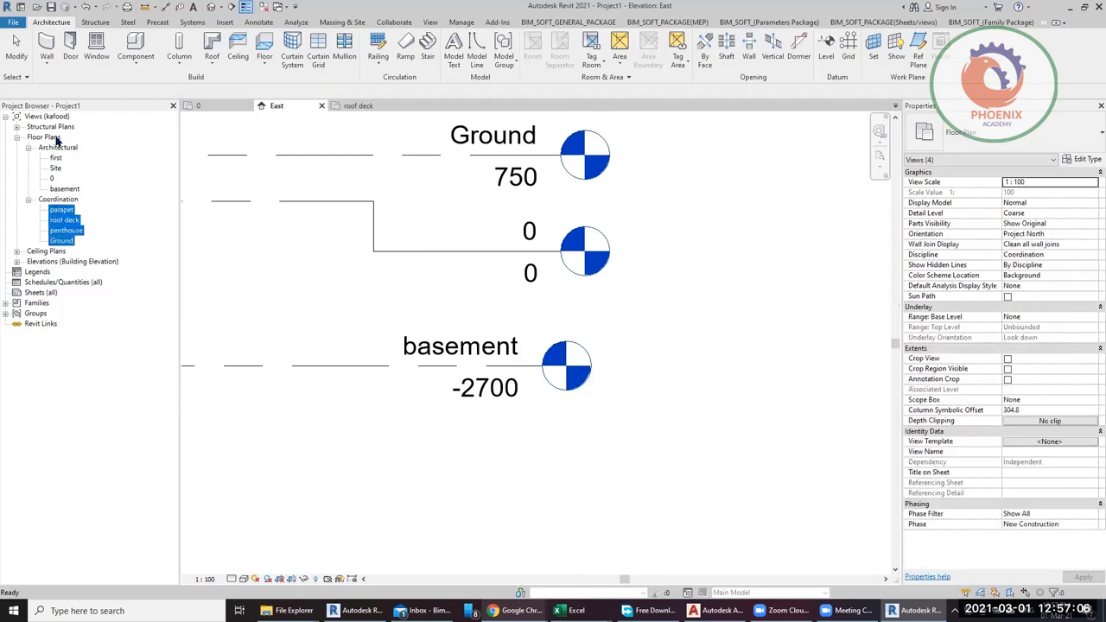
left_click(1087, 256)
left_click(1092, 255)
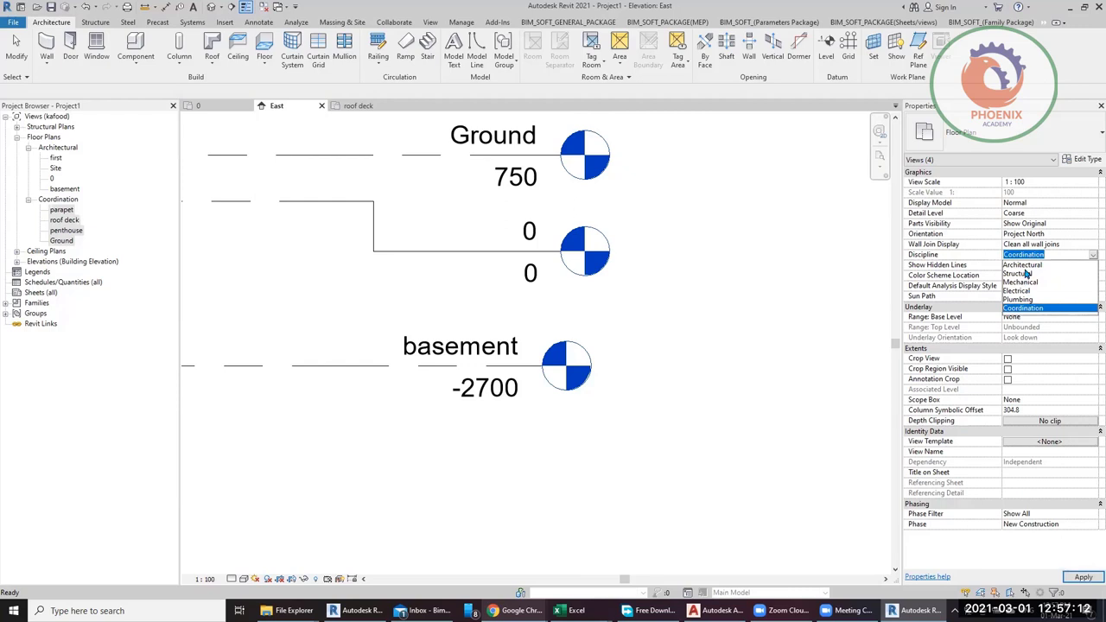
left_click(1024, 265)
left_click(734, 302)
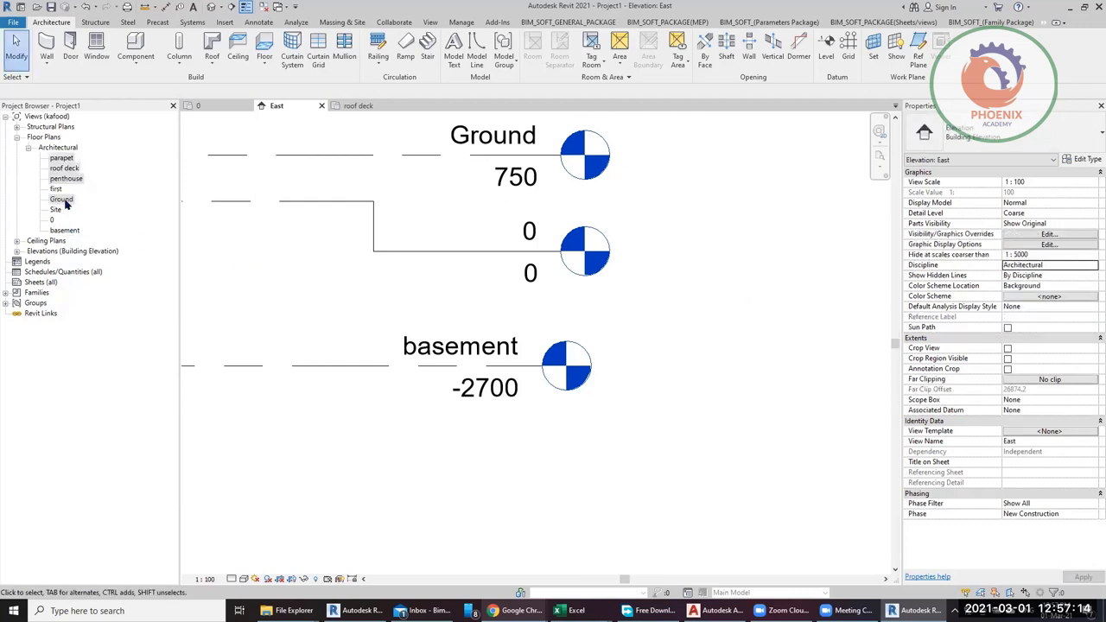
left_click(73, 168)
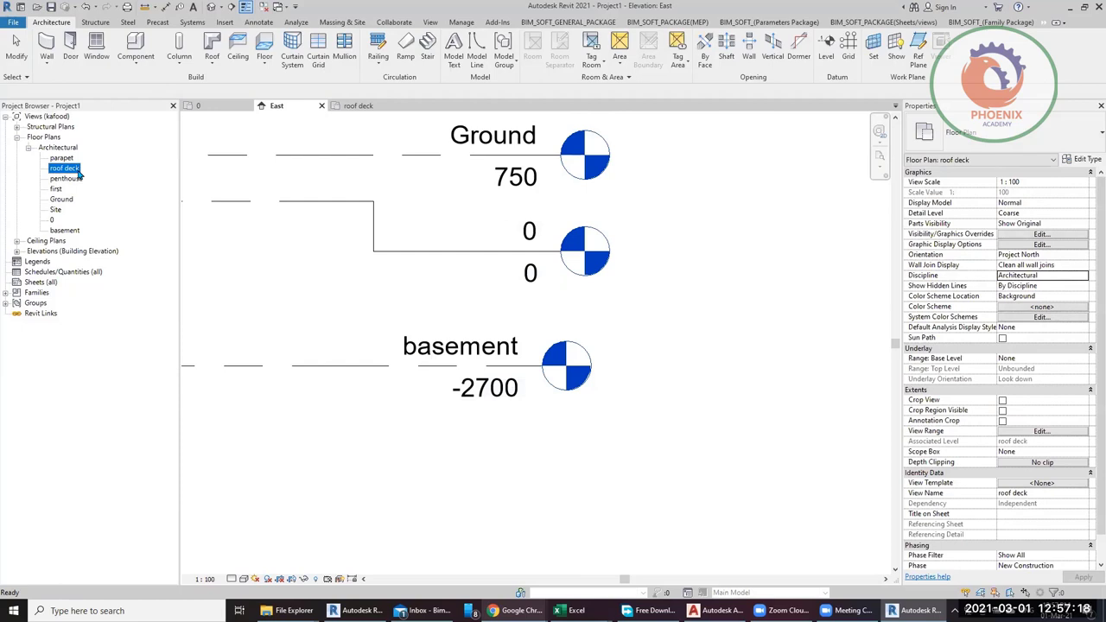
left_click(73, 180)
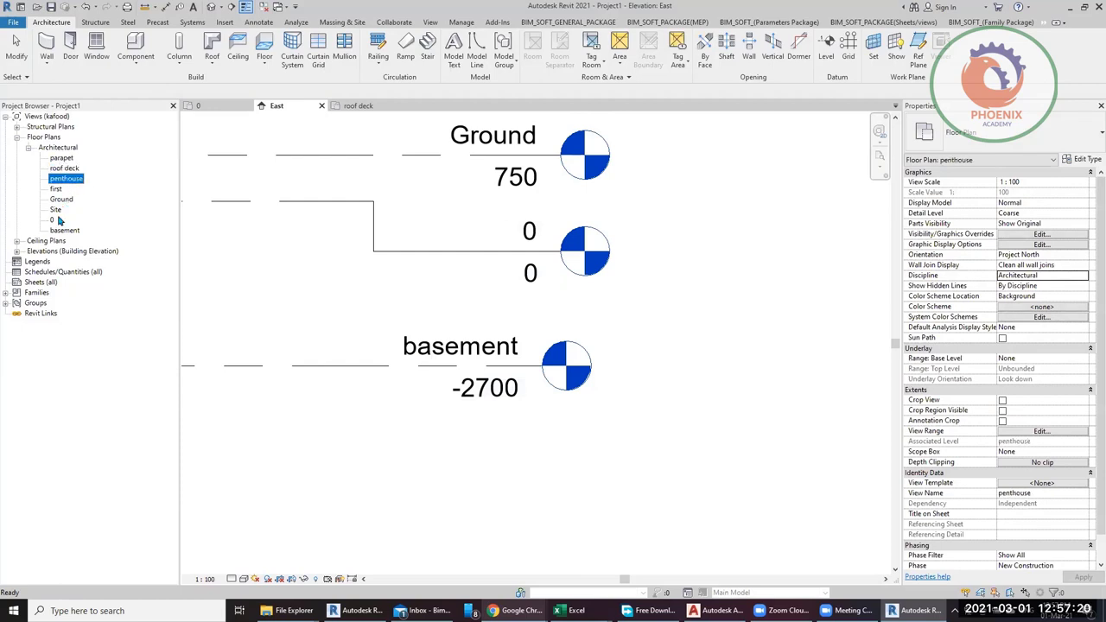
left_click(52, 220)
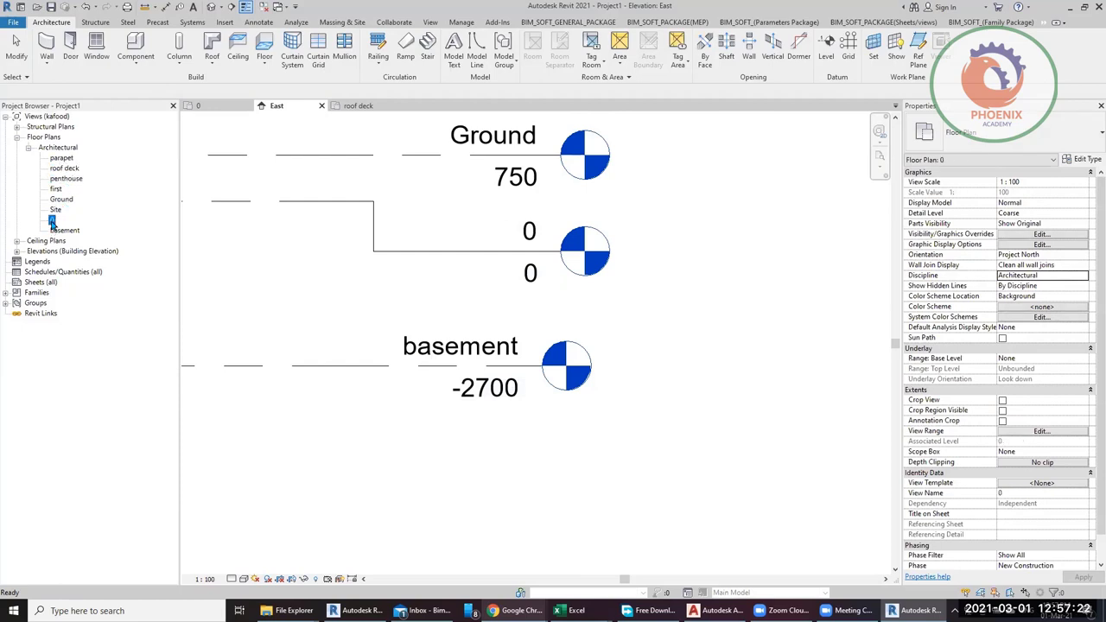
left_click(76, 232)
Step: Reopen the kafood organization's properties and change its first grouping level to Type
right_click(62, 117)
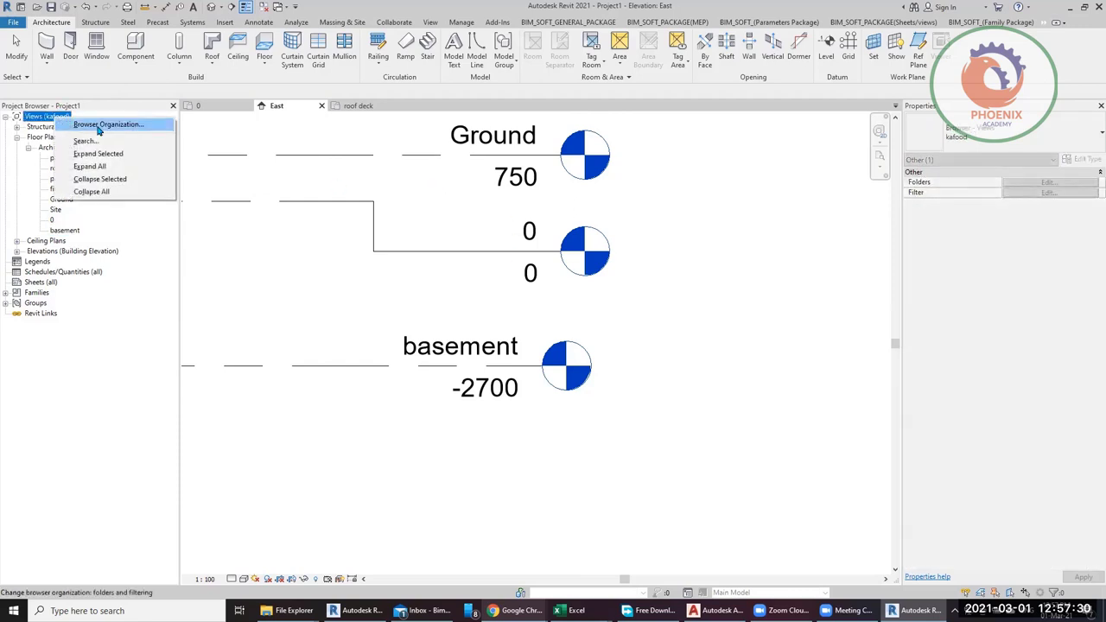
left_click(101, 126)
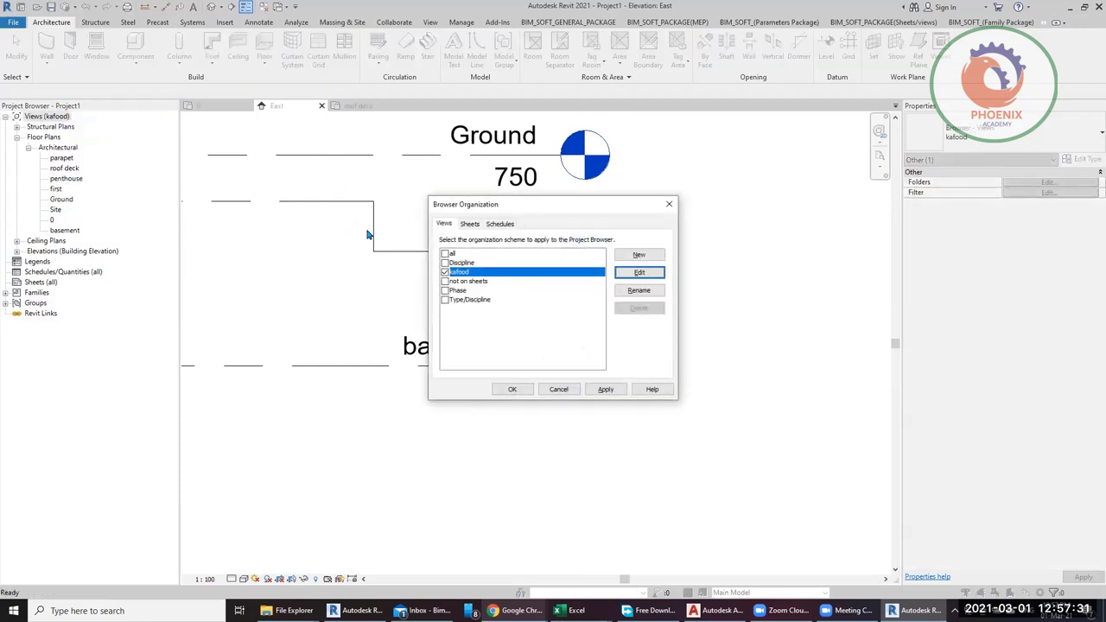
left_click(621, 274)
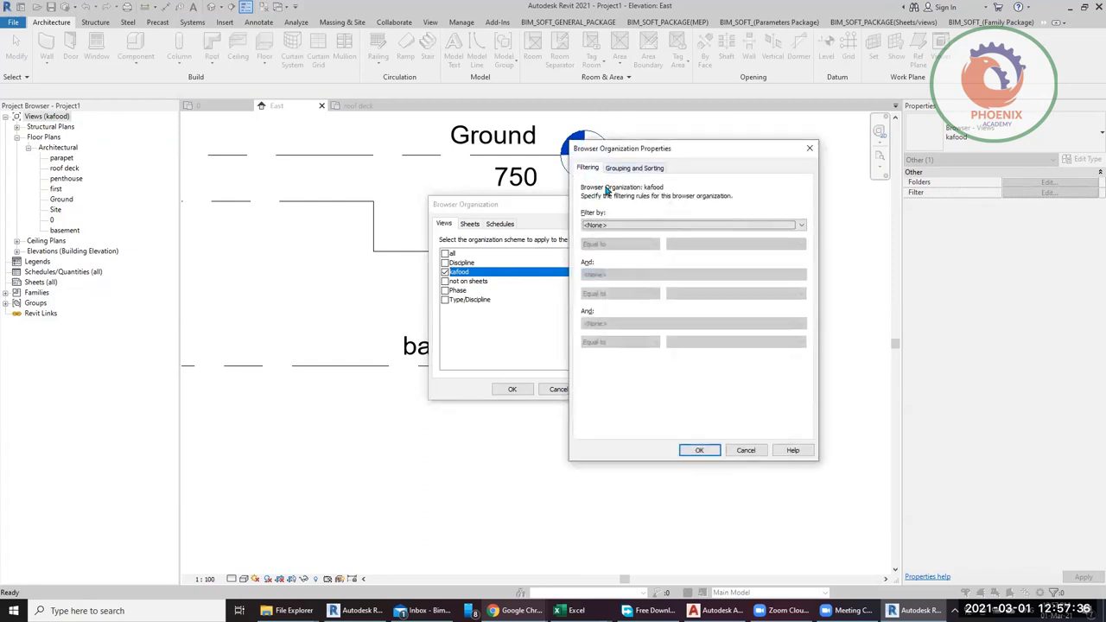
left_click(598, 224)
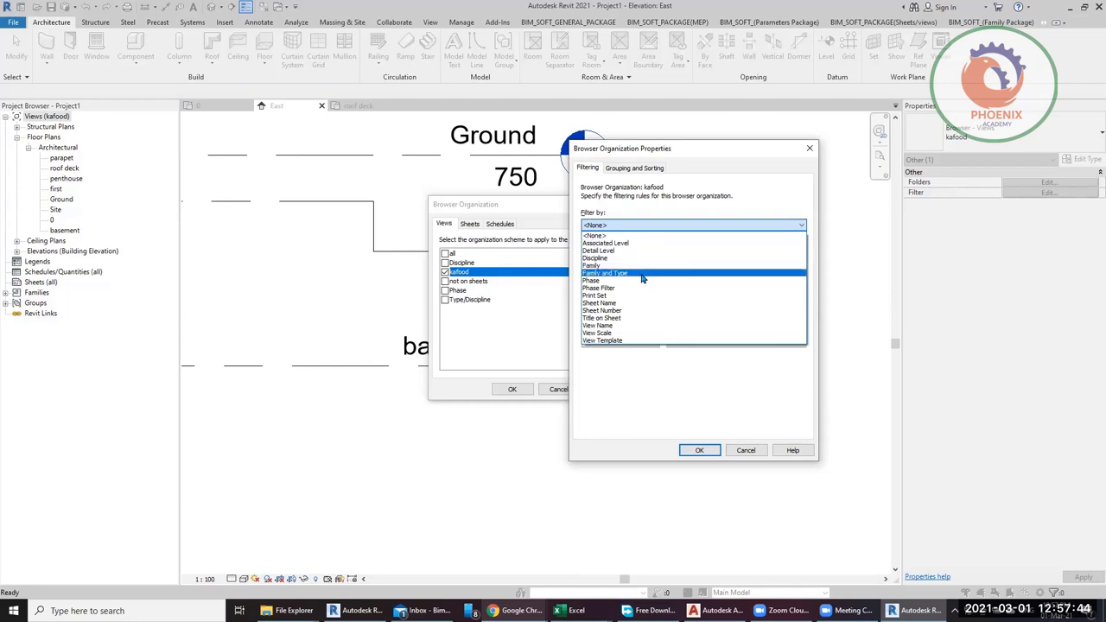
left_click(654, 205)
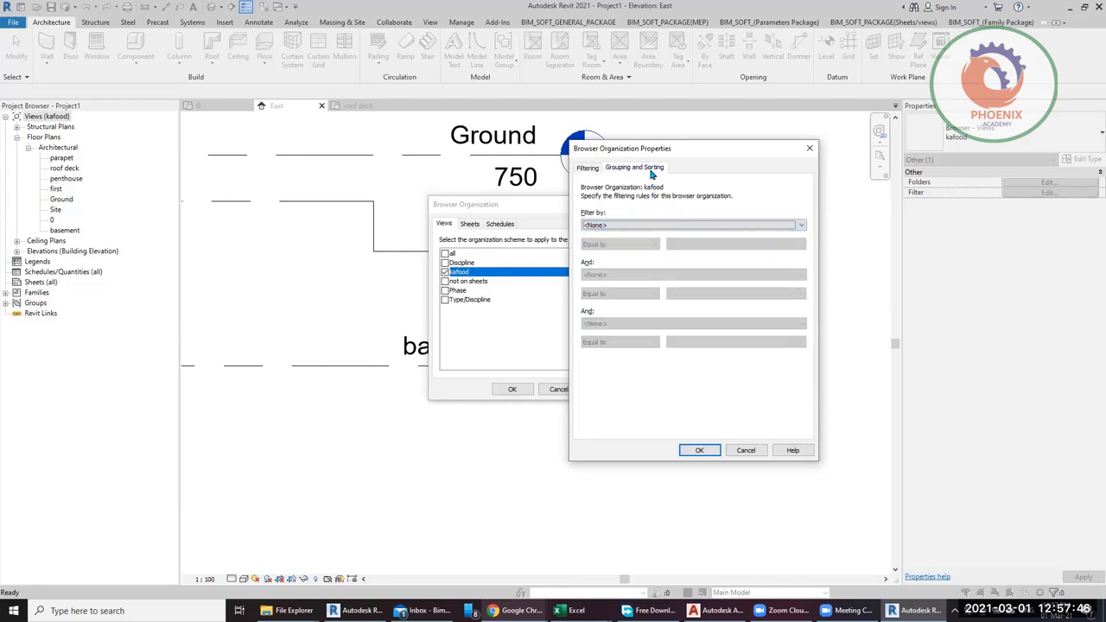
left_click(650, 168)
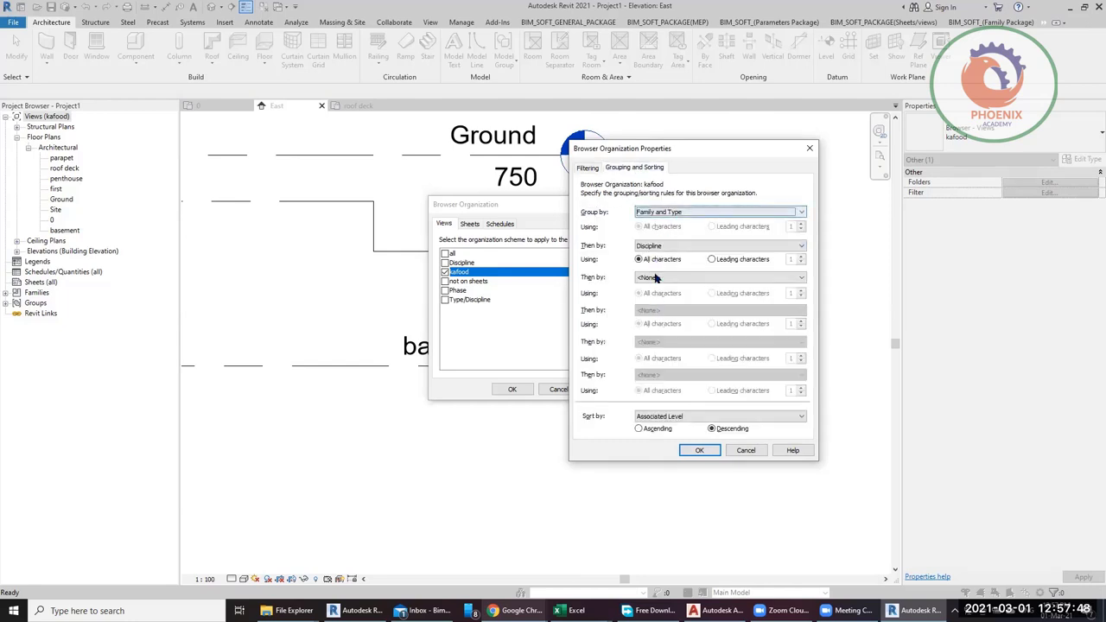
left_click(662, 213)
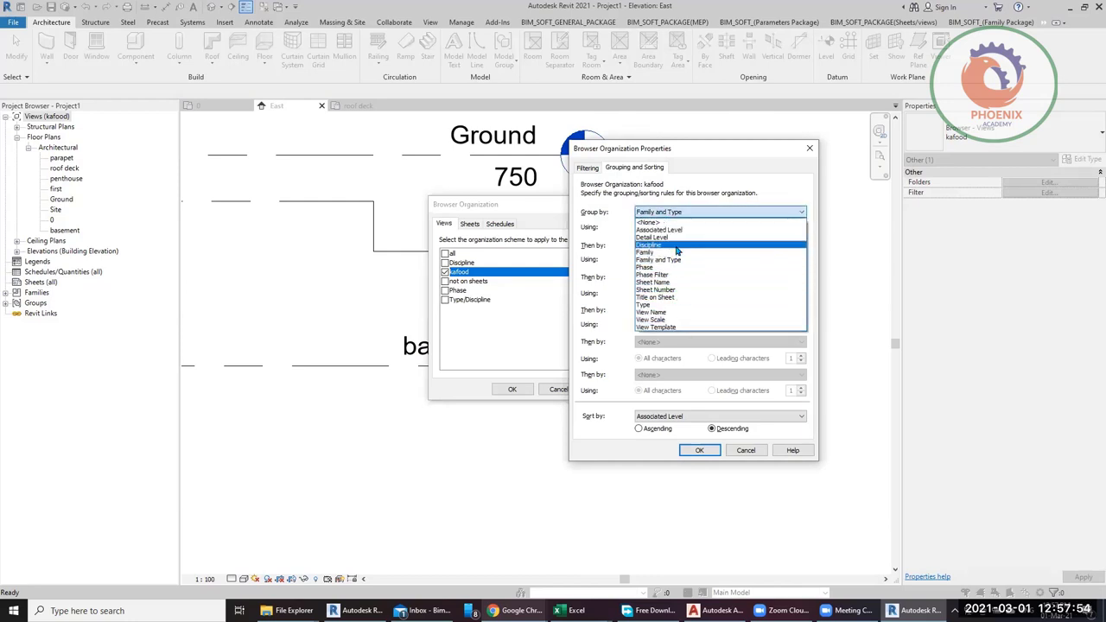
left_click(662, 305)
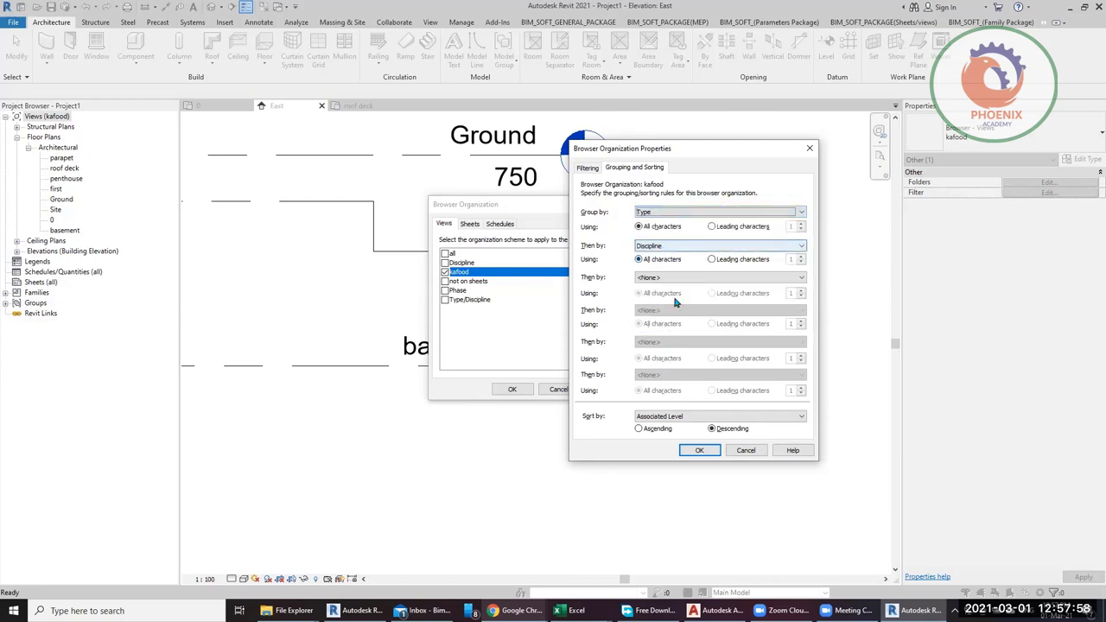
Step: Set the kafood organization's second grouping level to <None> and apply the scheme to the Project Browser
left_click(670, 247)
left_click(654, 257)
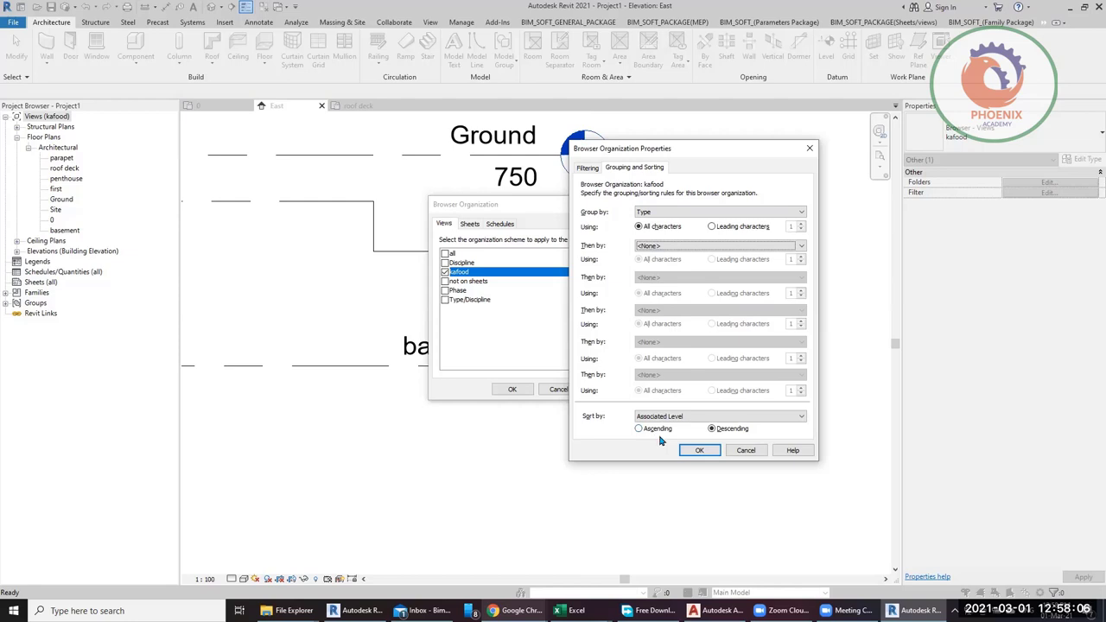
left_click(690, 451)
left_click(508, 392)
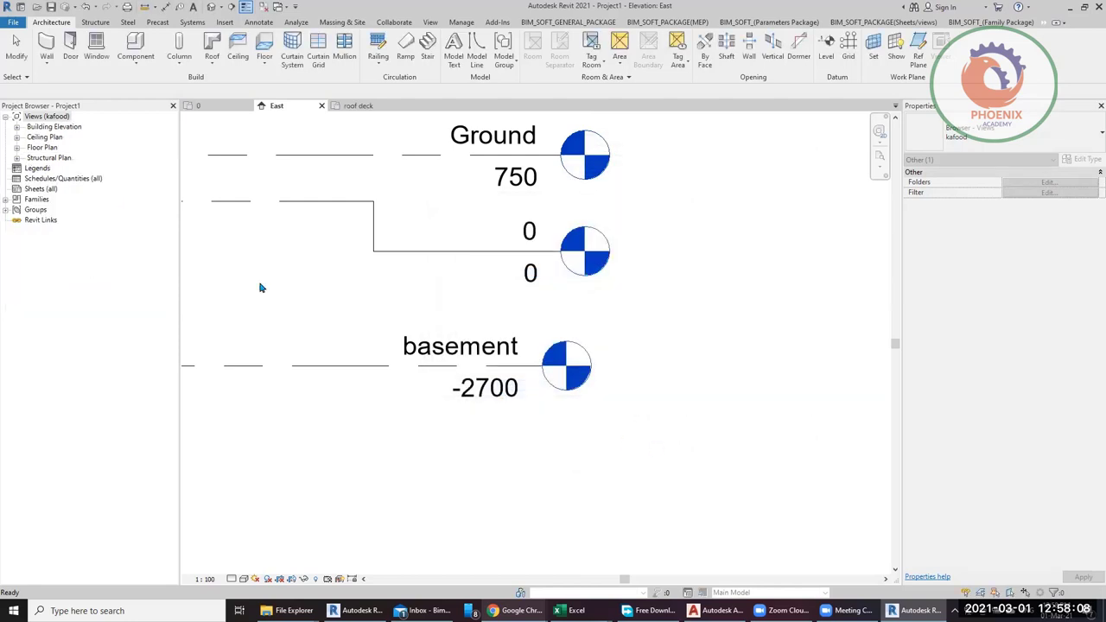
Step: Expand the Building Elevation and Floor Plan groups, look over the levels in the East elevation, and open the Ground floor plan
double_click(57, 128)
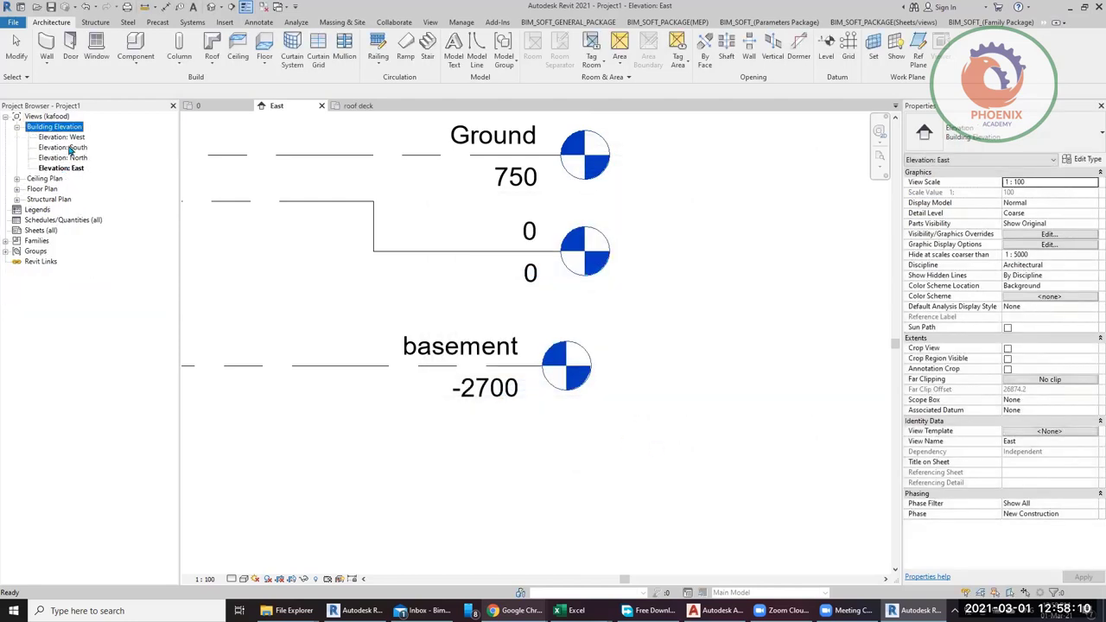
left_click(46, 191)
double_click(46, 190)
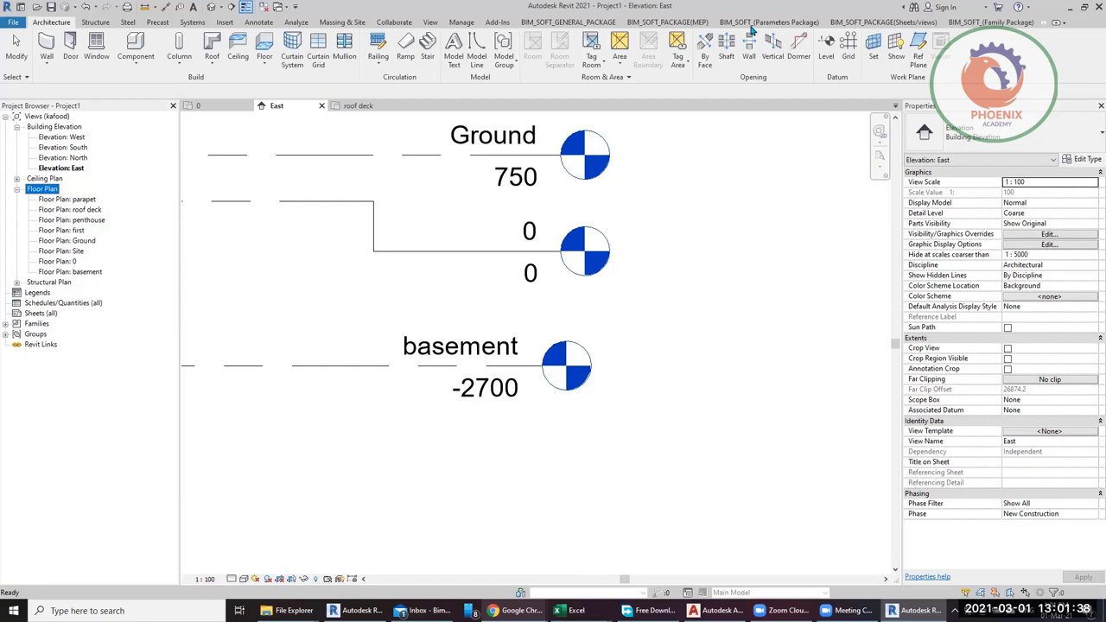
scroll(690, 261, "down", 5)
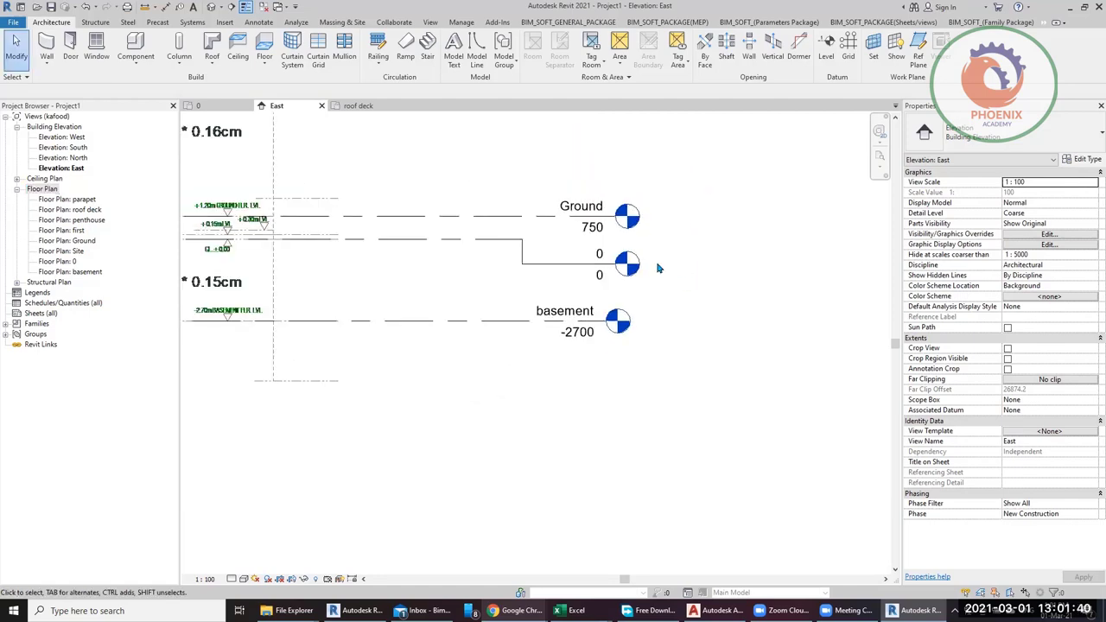
mouse_move(664, 321)
middle_mouse_down()
mouse_move(669, 282)
mouse_move(697, 316)
mouse_move(693, 349)
mouse_move(683, 329)
middle_mouse_up()
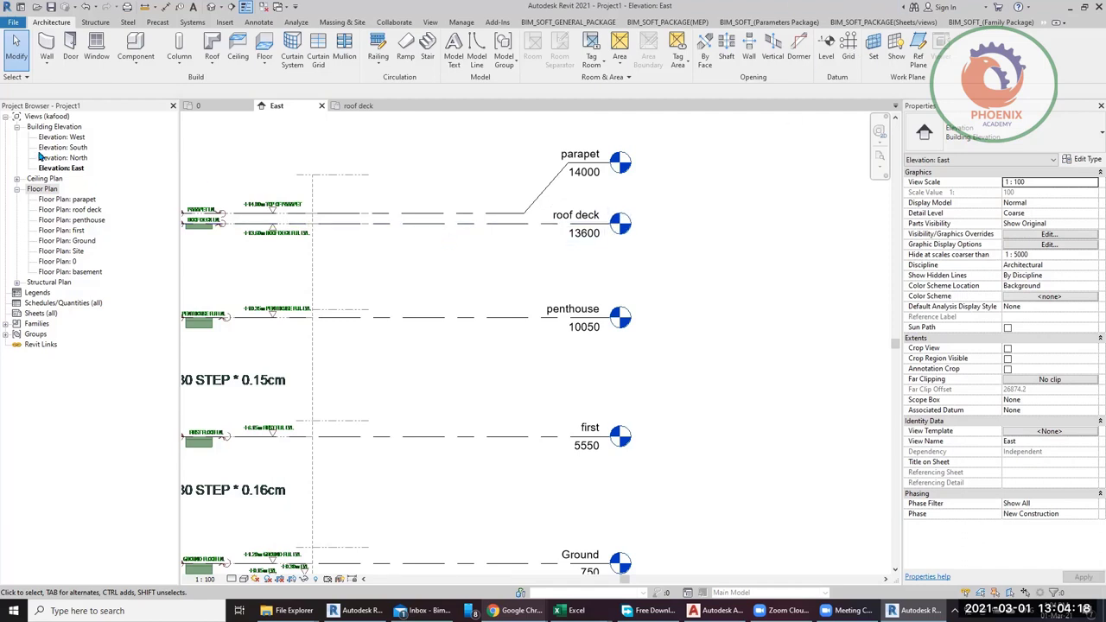
double_click(80, 242)
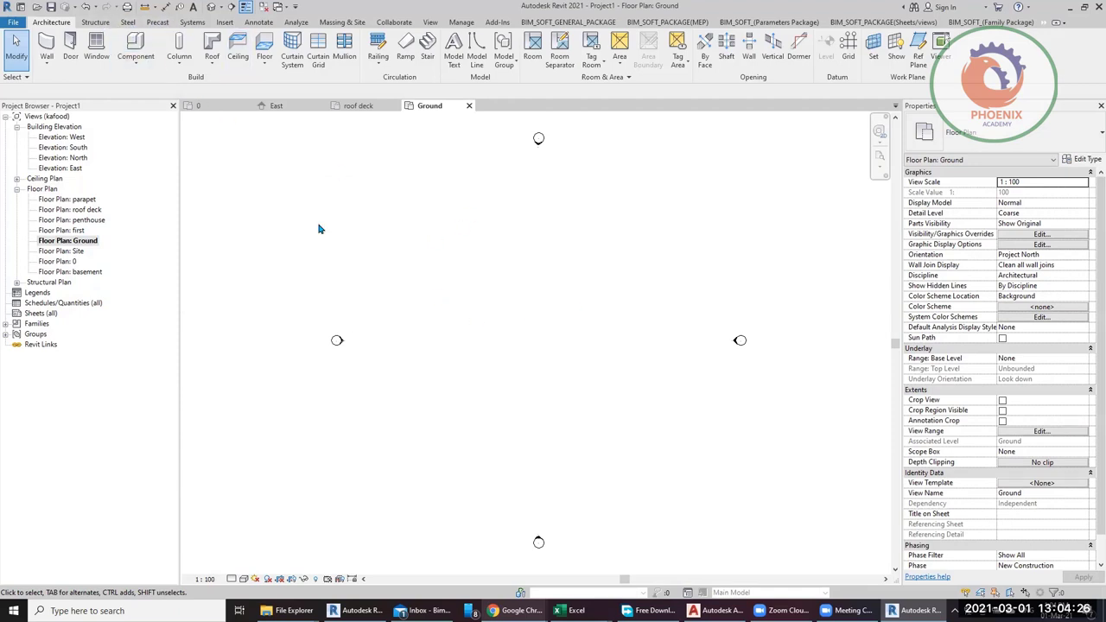
Step: Switch to AutoCAD, select the entire ground floor plan including its sheet frame, and start the Write Block command on it
left_click(715, 610)
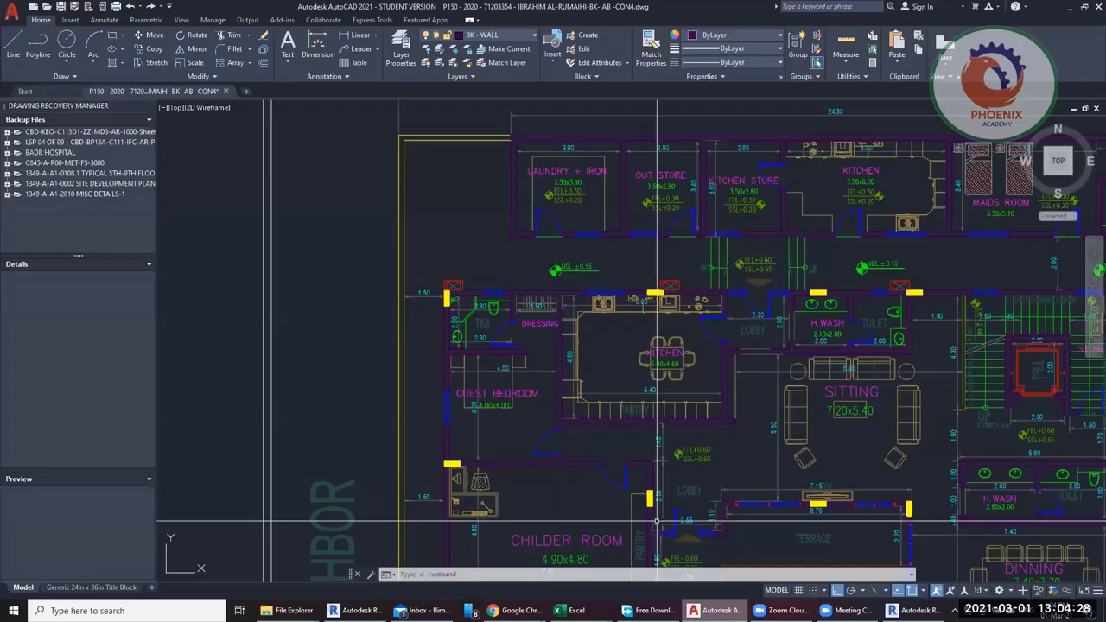
scroll(435, 276, "down", 5)
middle_click_drag(434, 276, 516, 276)
scroll(482, 460, "up", 6)
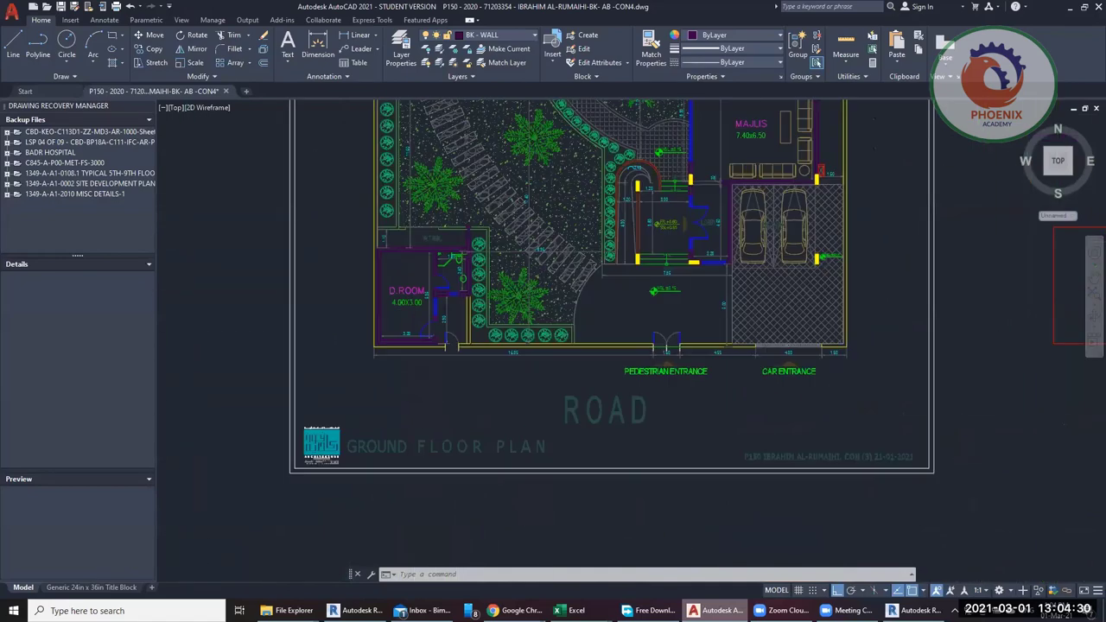
scroll(484, 458, "down", 6)
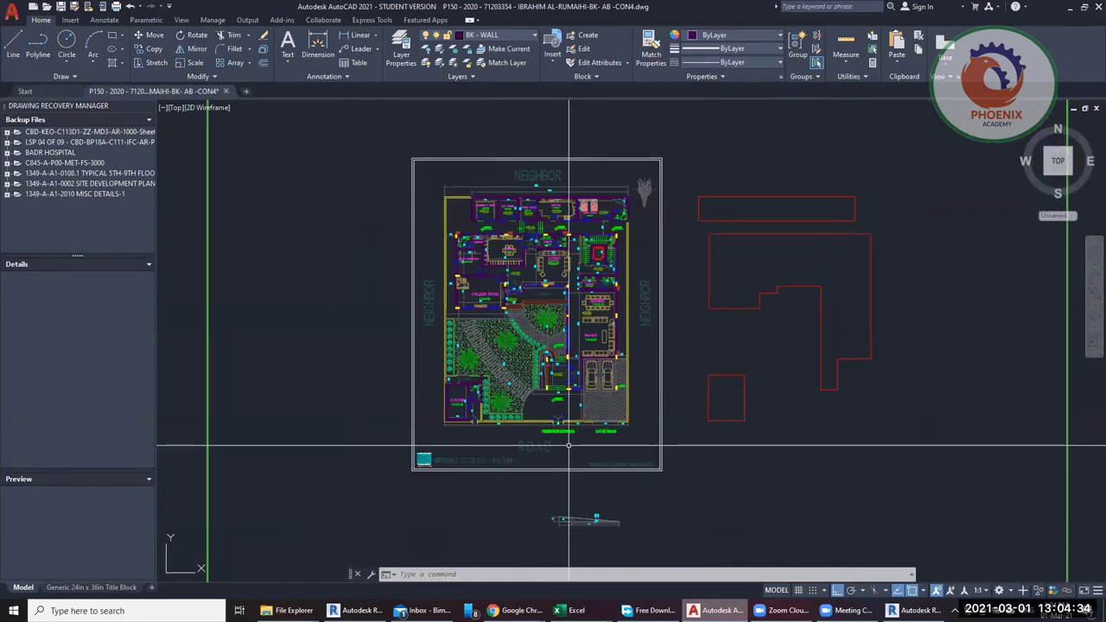
left_click(384, 131)
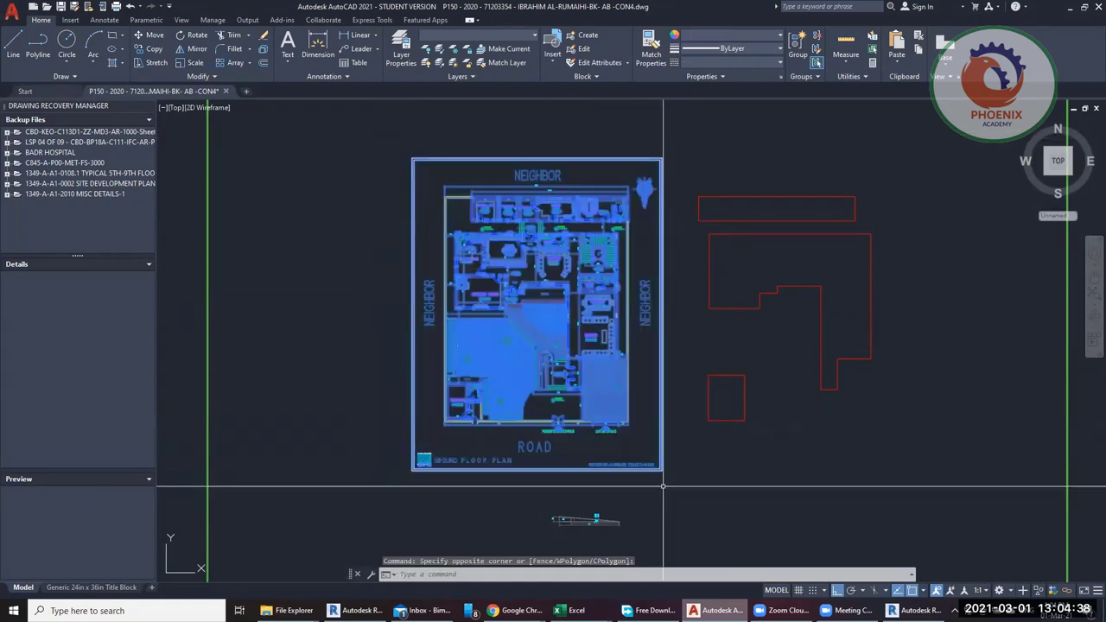
left_click(664, 486)
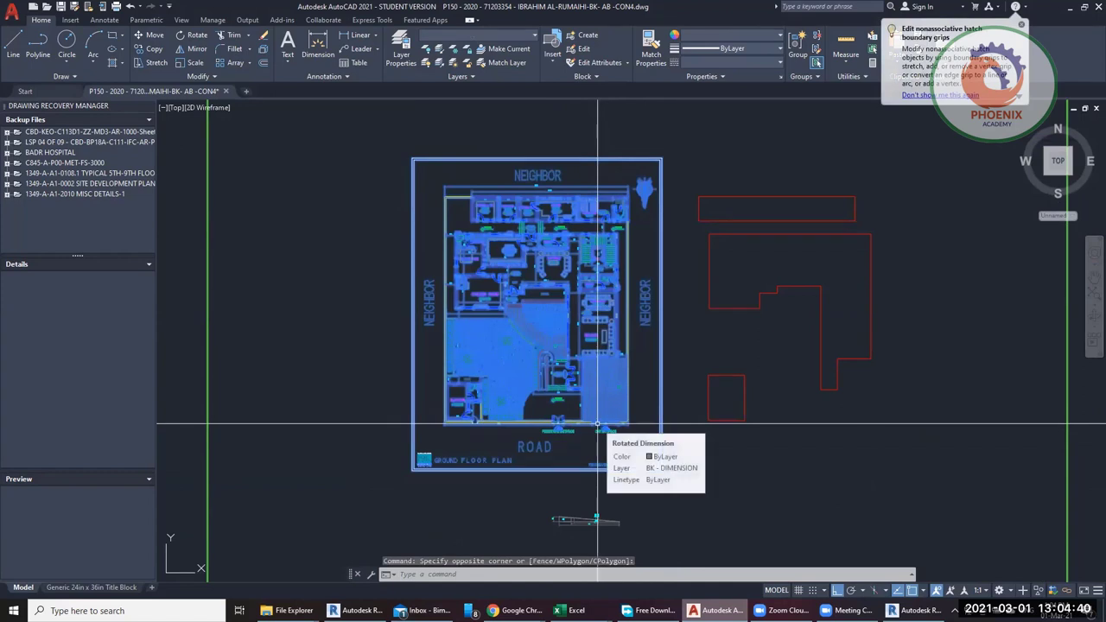
type("WBLOCK")
key("Return")
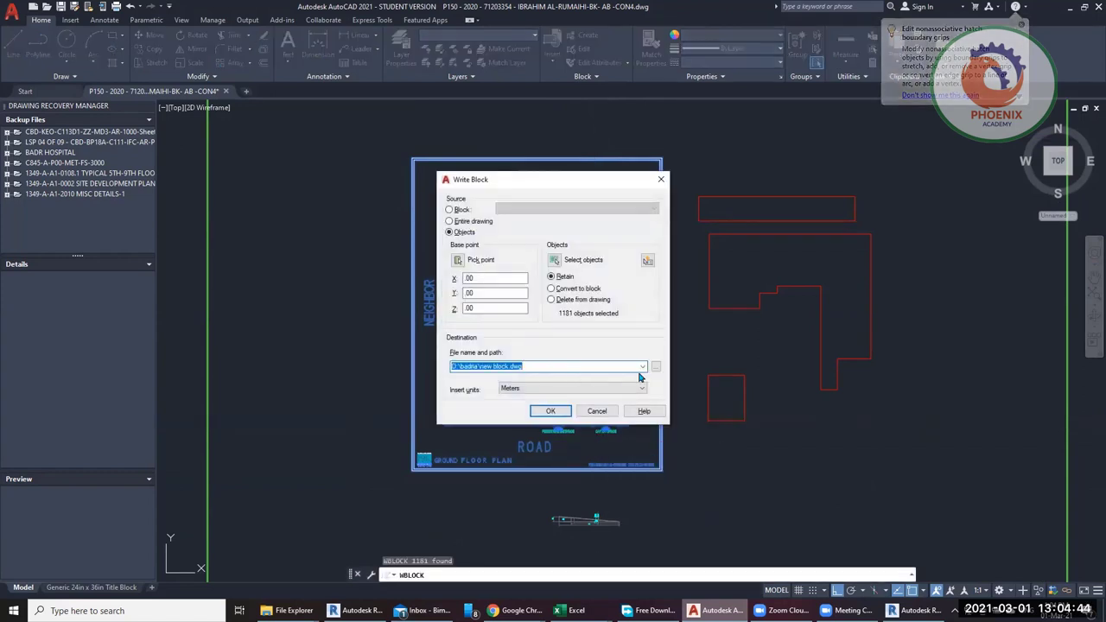
Step: Set the Write Block destination to a drawing named ground in the villa folder on the BIM network drive
left_click(642, 367)
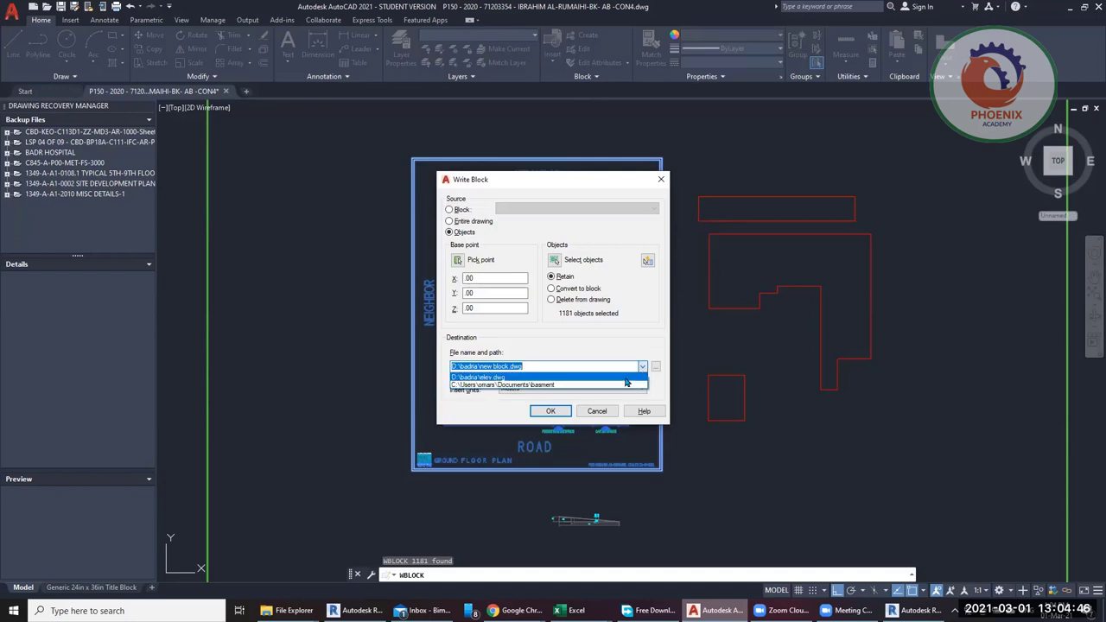
left_click(626, 380)
left_click(656, 367)
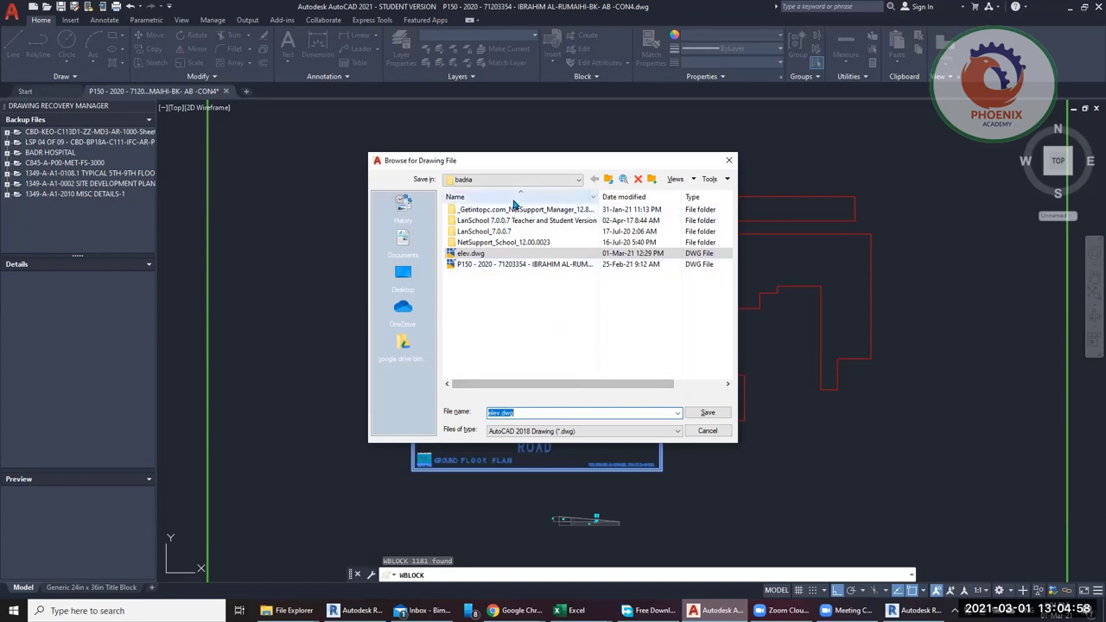
left_click(512, 180)
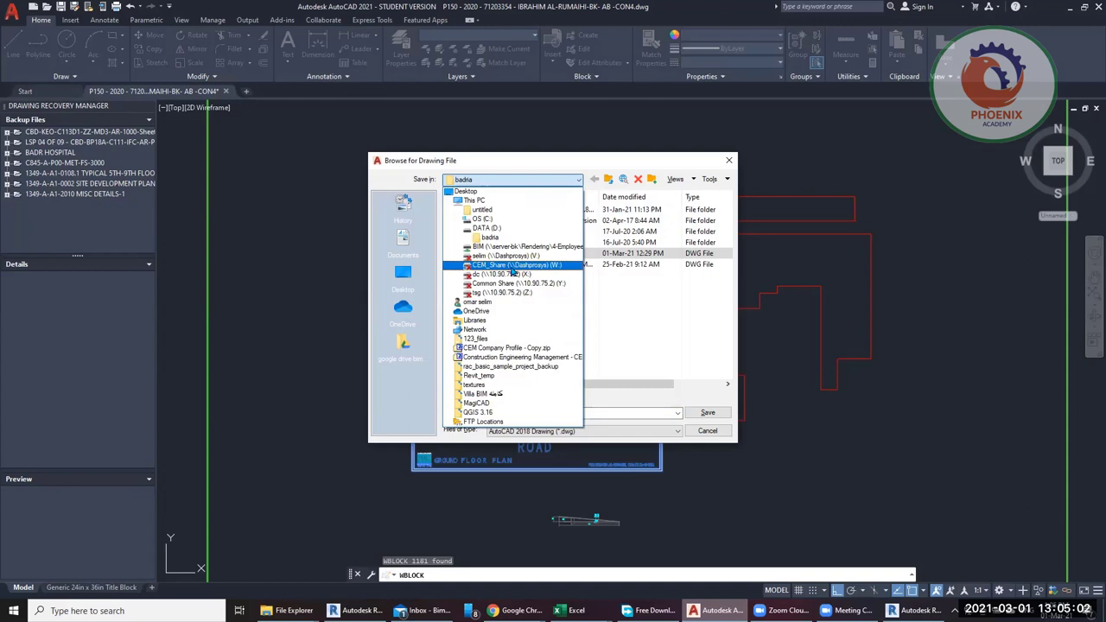
left_click(509, 247)
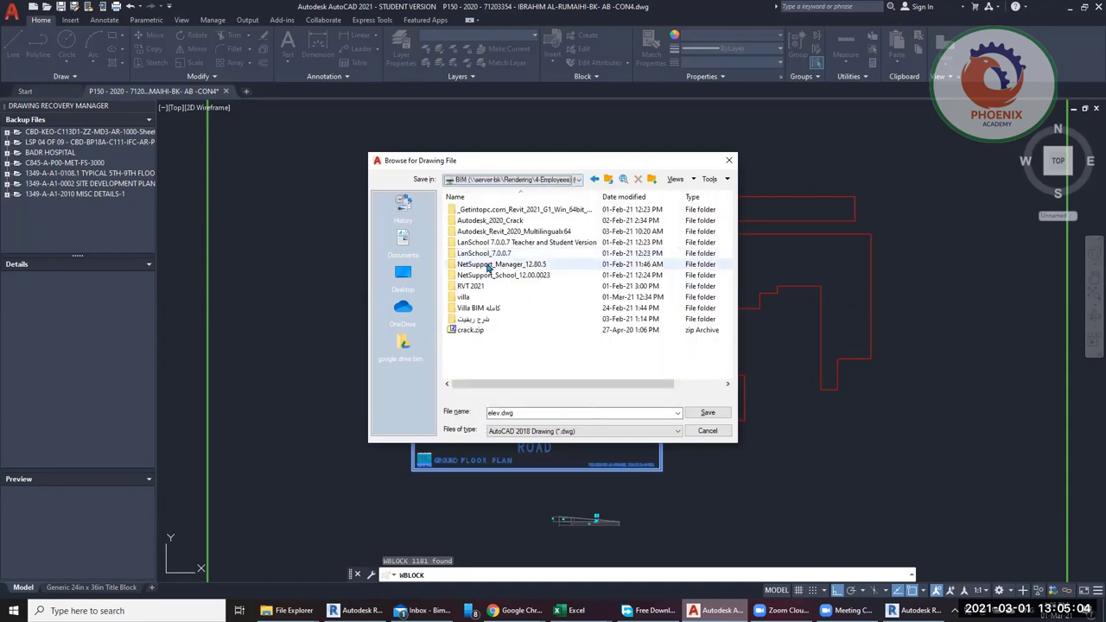
double_click(481, 296)
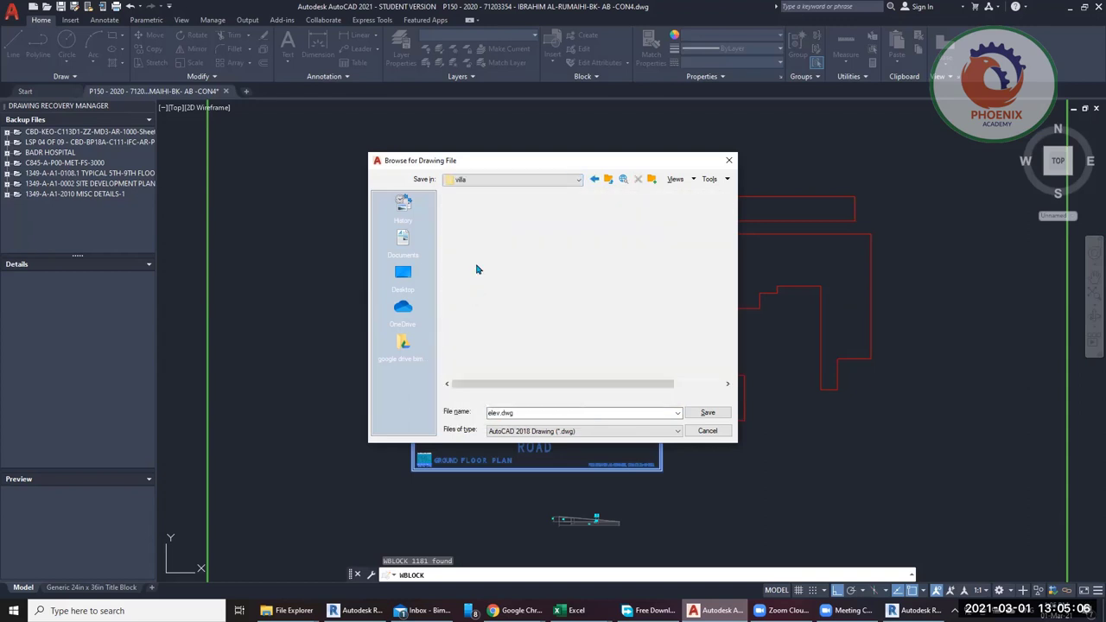
double_click(516, 413)
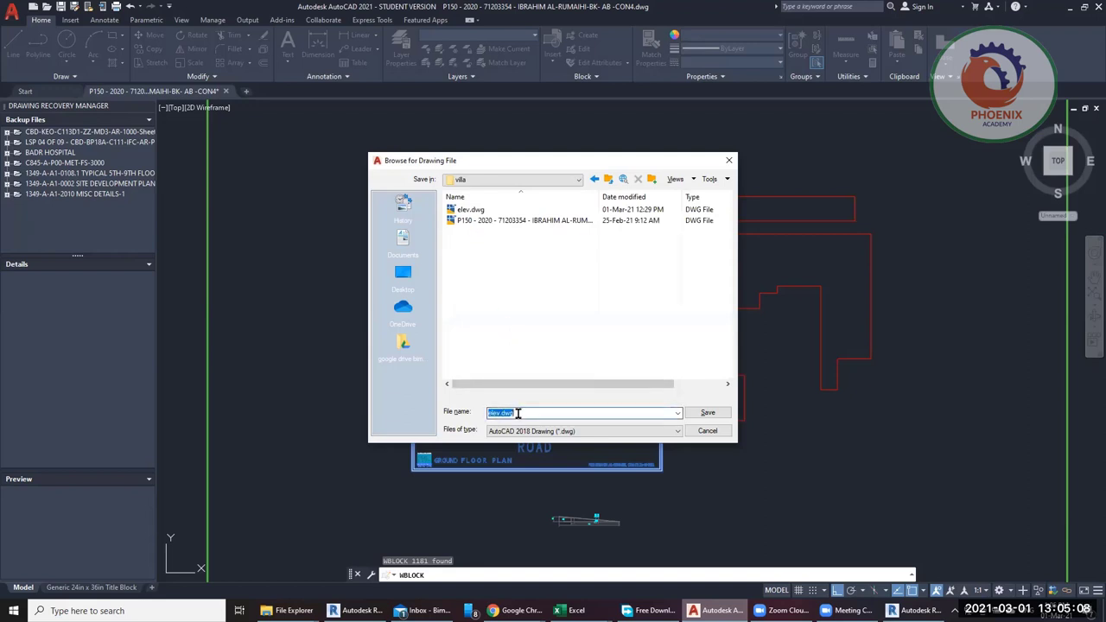
type("gro")
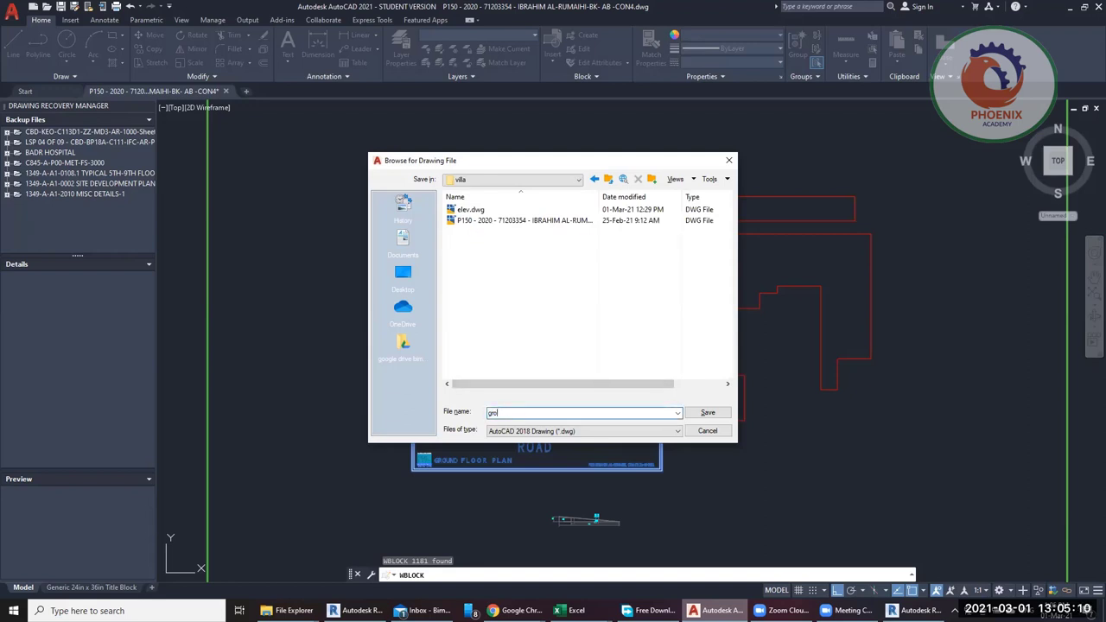
type("und")
left_click(707, 414)
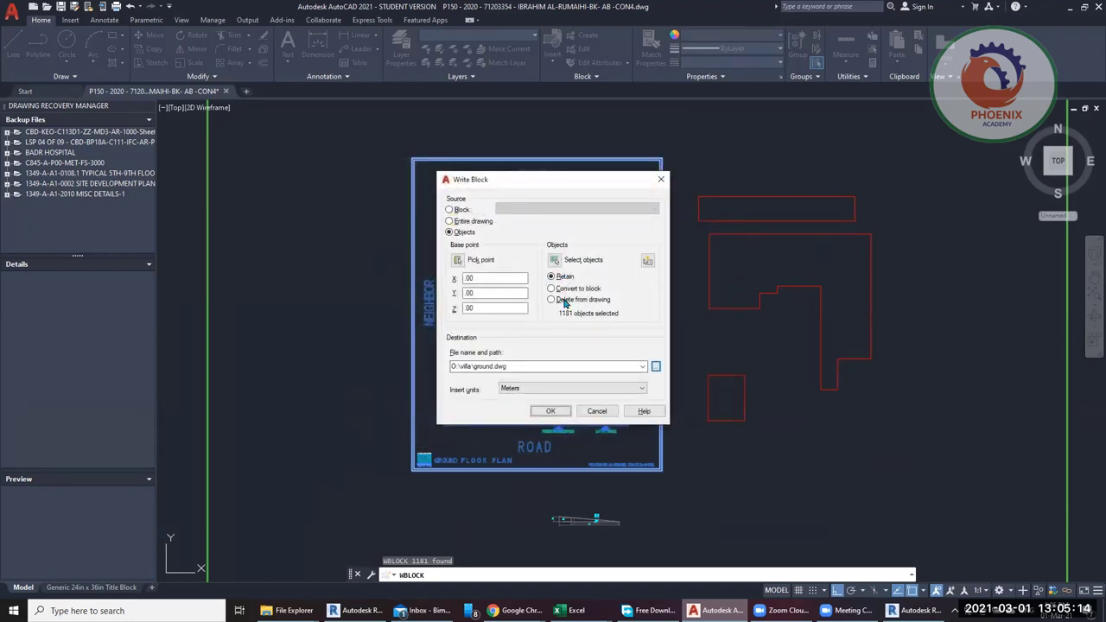
Step: Pick the upper-left outer corner of the yellow column beside the guest bedroom's toilet as base point and write the block
left_click(458, 260)
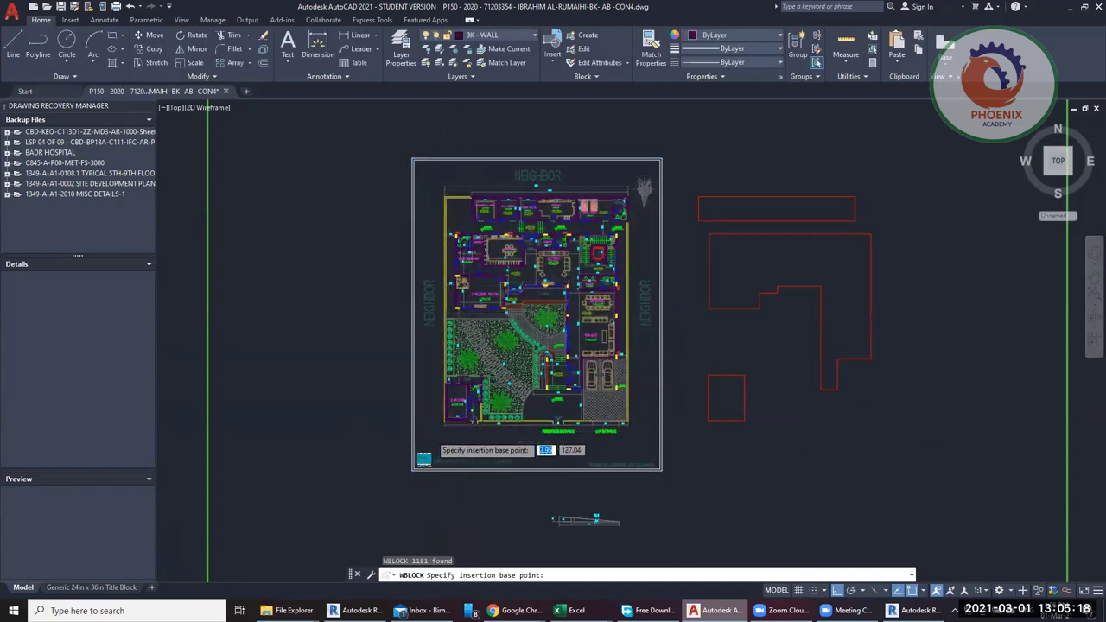
scroll(432, 435, "up", 5)
scroll(407, 444, "down", 3)
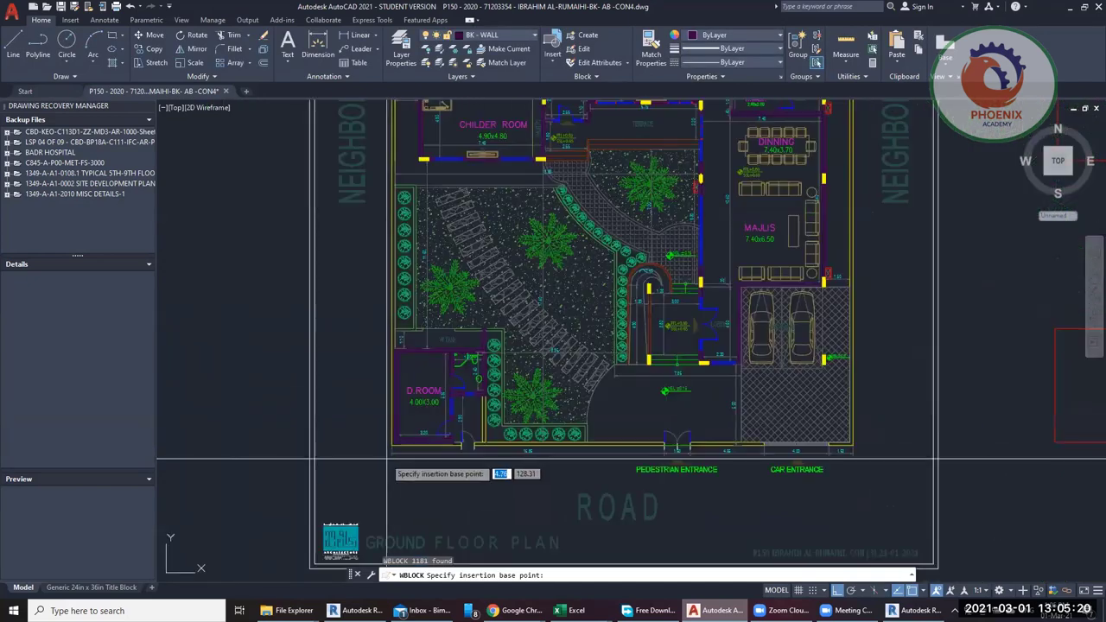
scroll(387, 462, "down", 4)
scroll(596, 324, "up", 5)
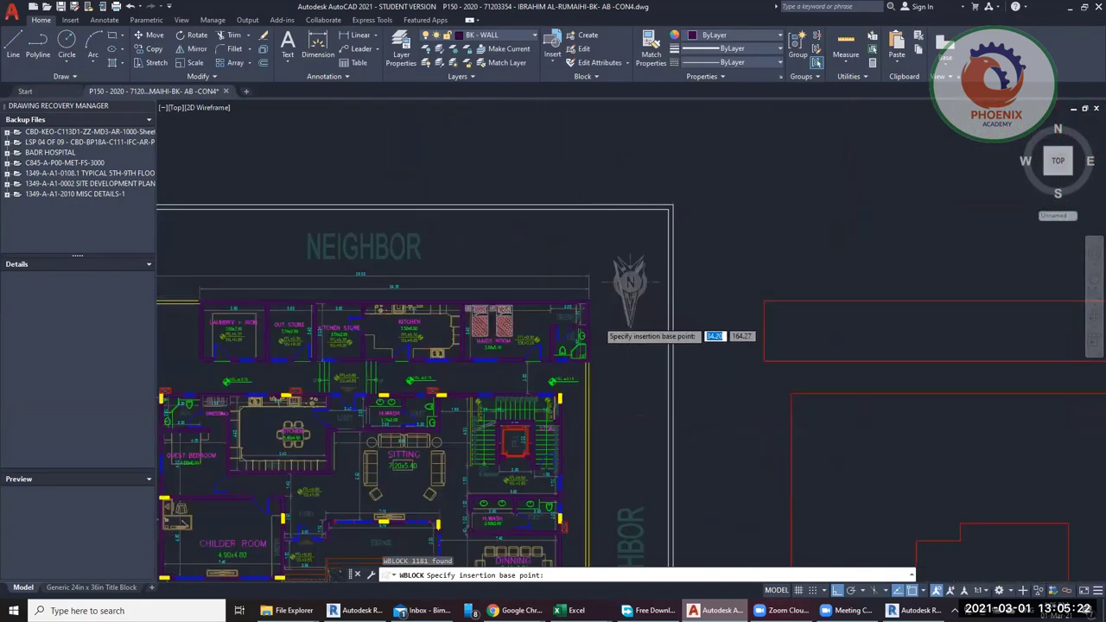
scroll(604, 320, "up", 3)
scroll(605, 303, "down", 3)
scroll(545, 356, "up", 1)
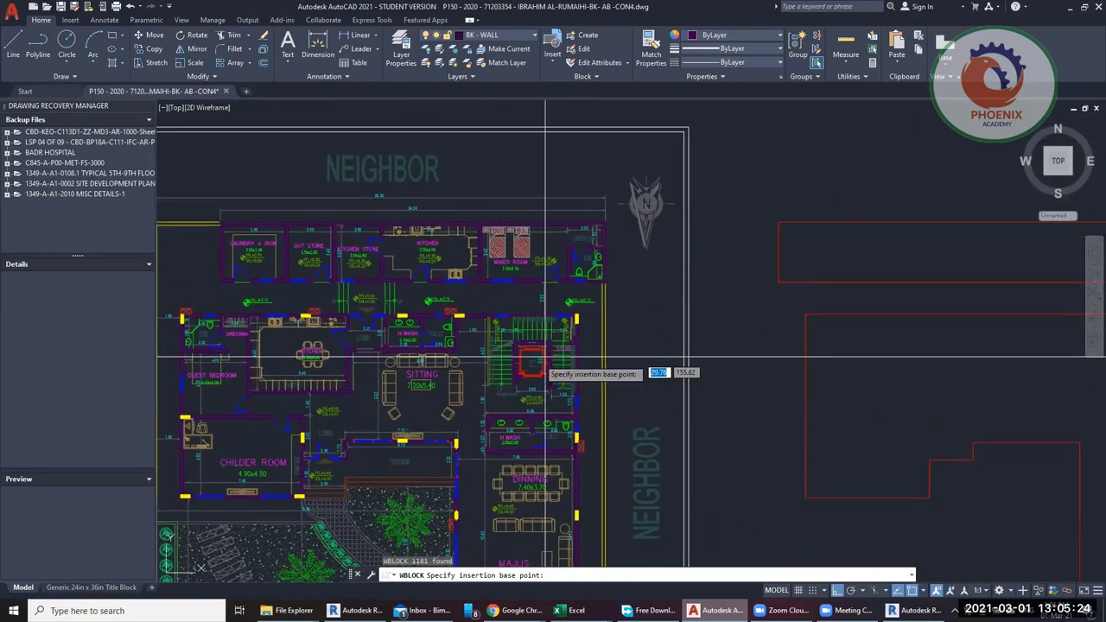
scroll(545, 355, "up", 8)
scroll(642, 370, "down", 2)
scroll(630, 288, "up", 1)
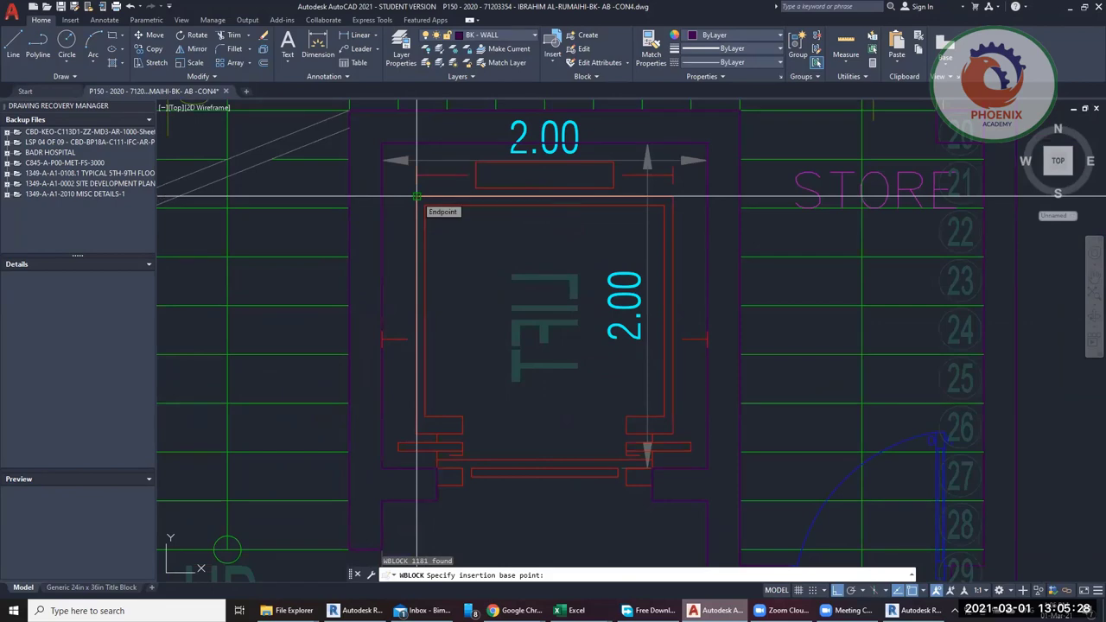
scroll(540, 324, "down", 10)
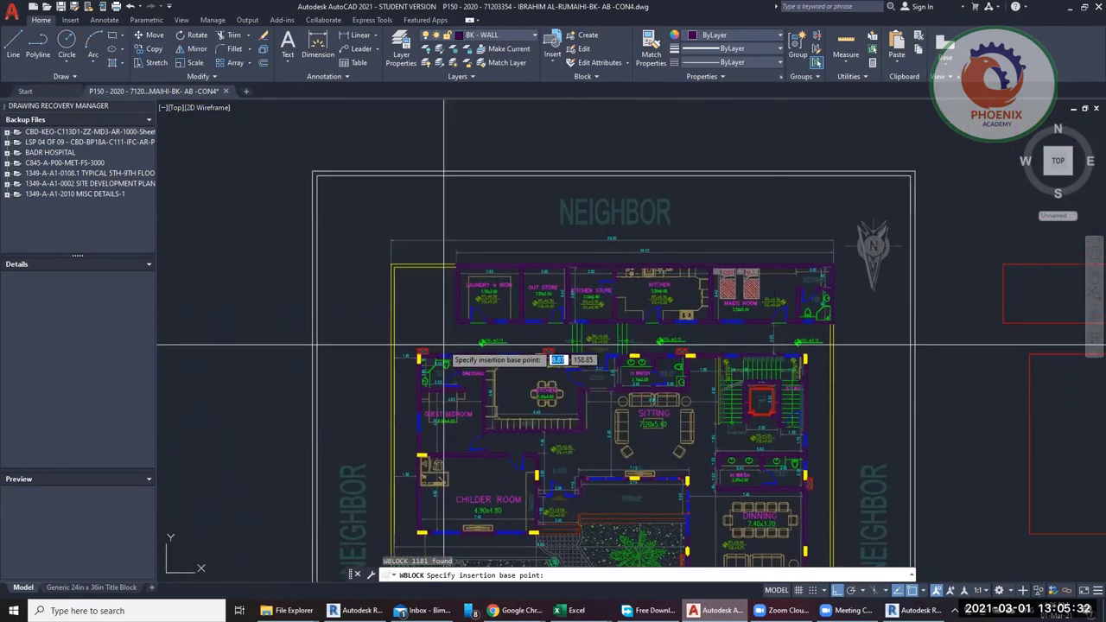
scroll(395, 383, "up", 10)
scroll(335, 383, "up", 1)
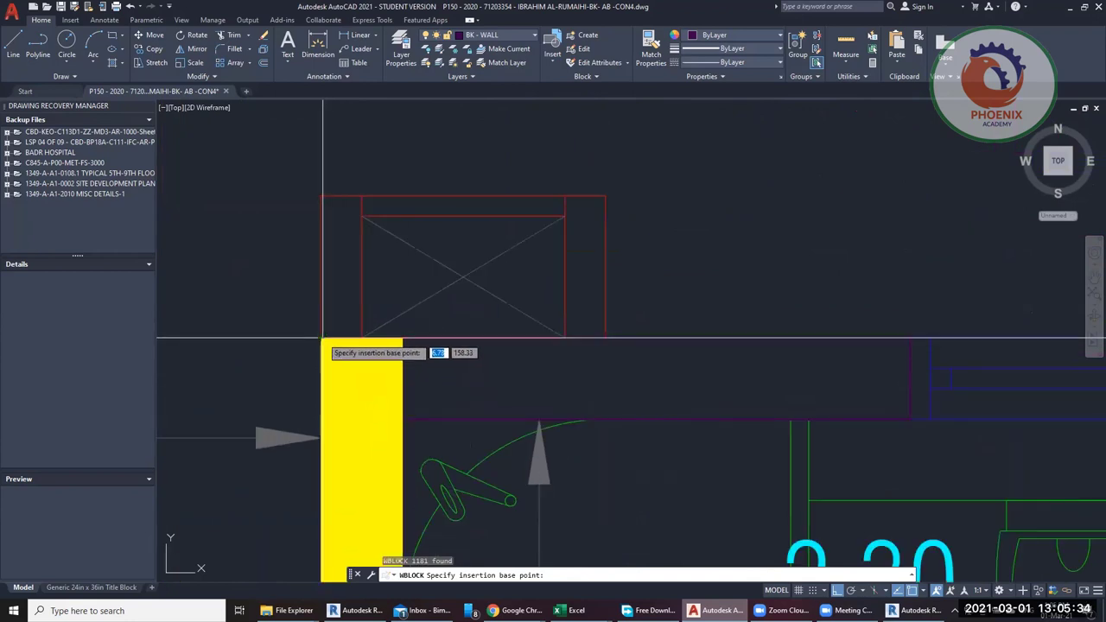
left_click(322, 339)
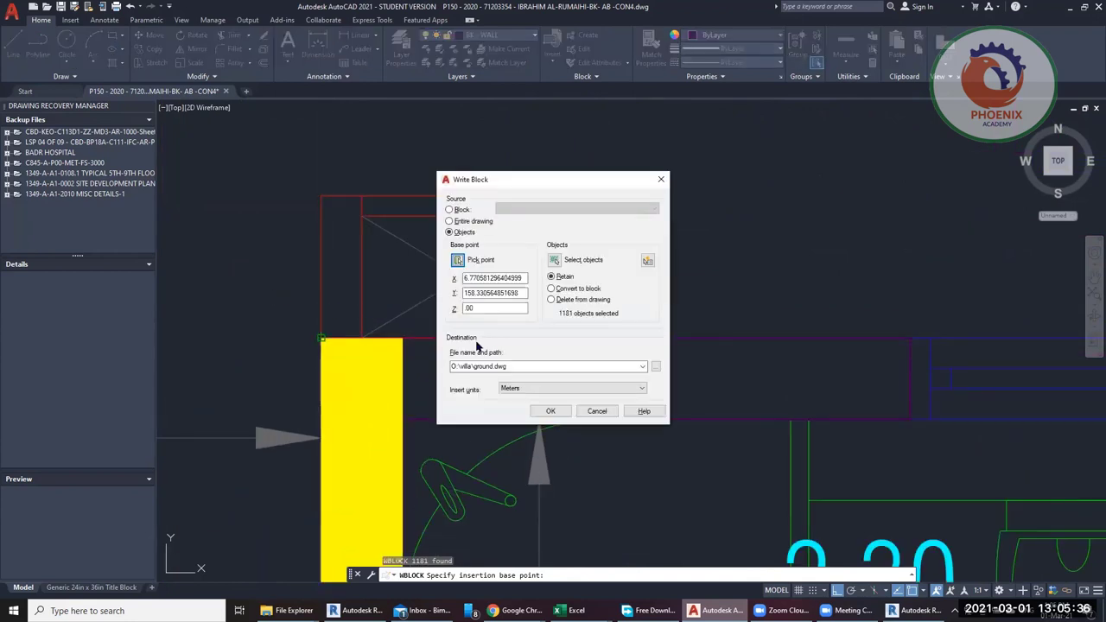
left_click(541, 411)
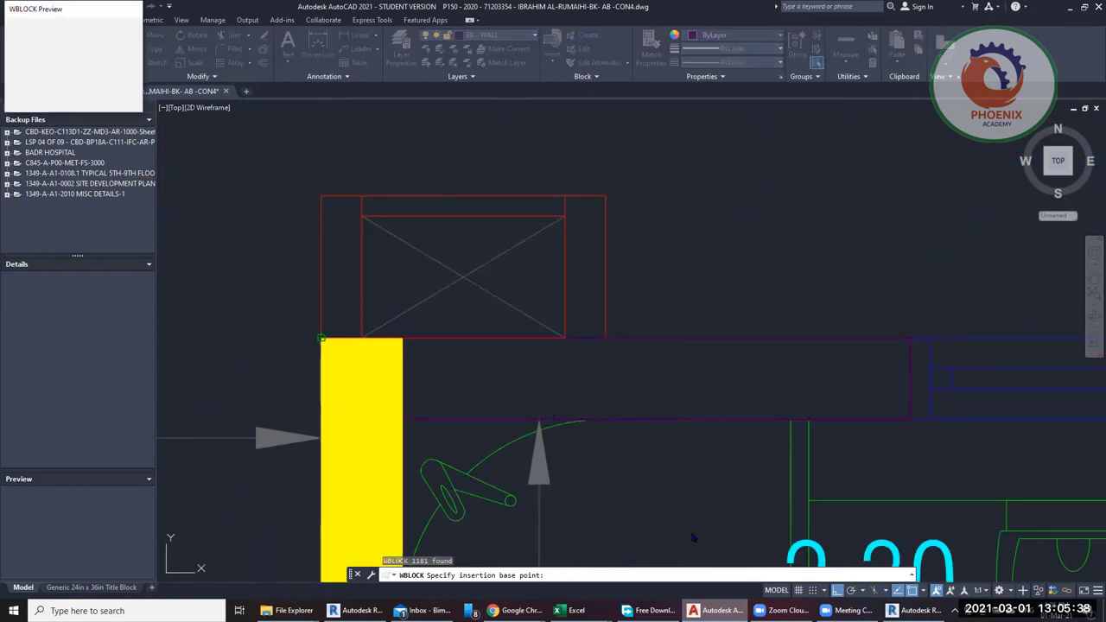
Step: Switch to Revit and link ground.dwg into the Ground plan with Auto - Origin to Internal Origin and off-axis line correction disabled
key("alt+Tab")
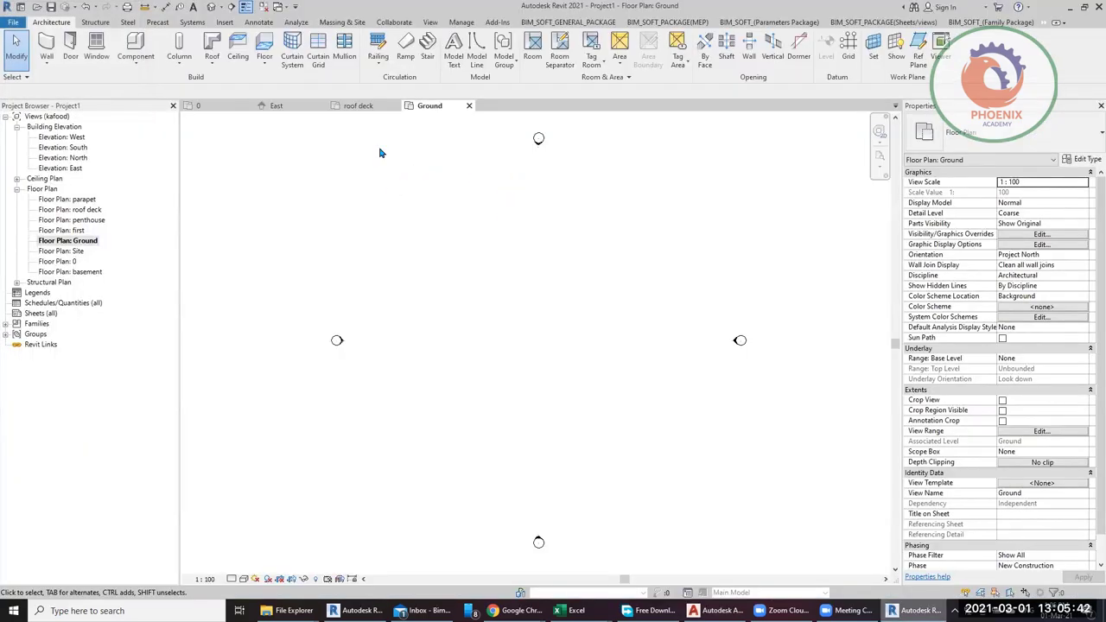
left_click(225, 21)
left_click(88, 51)
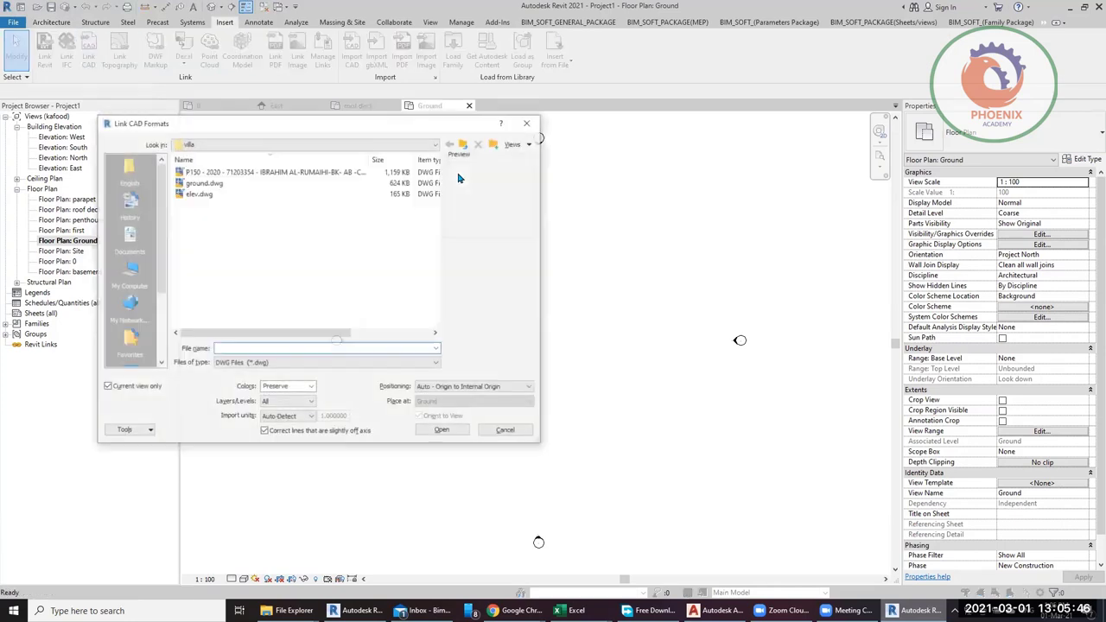
left_click(216, 184)
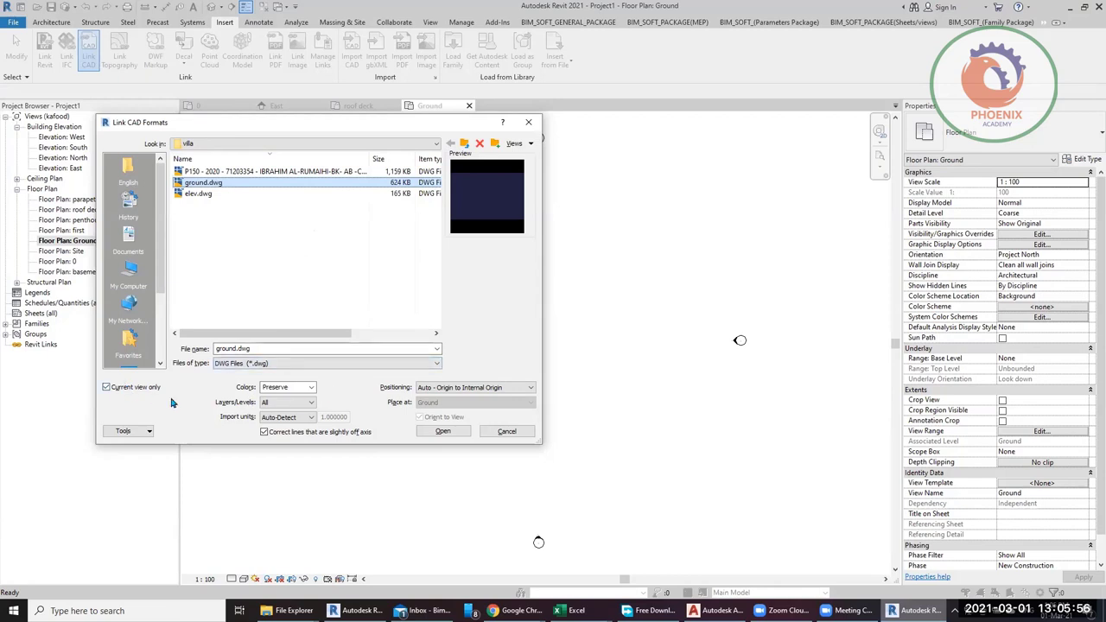
left_click(297, 438)
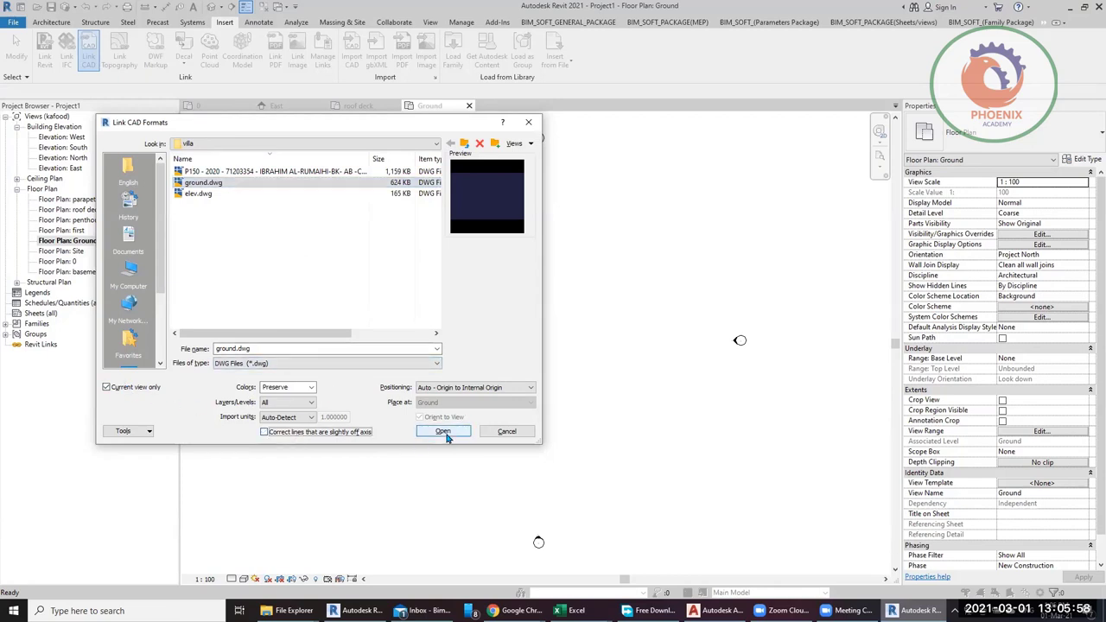
left_click(443, 432)
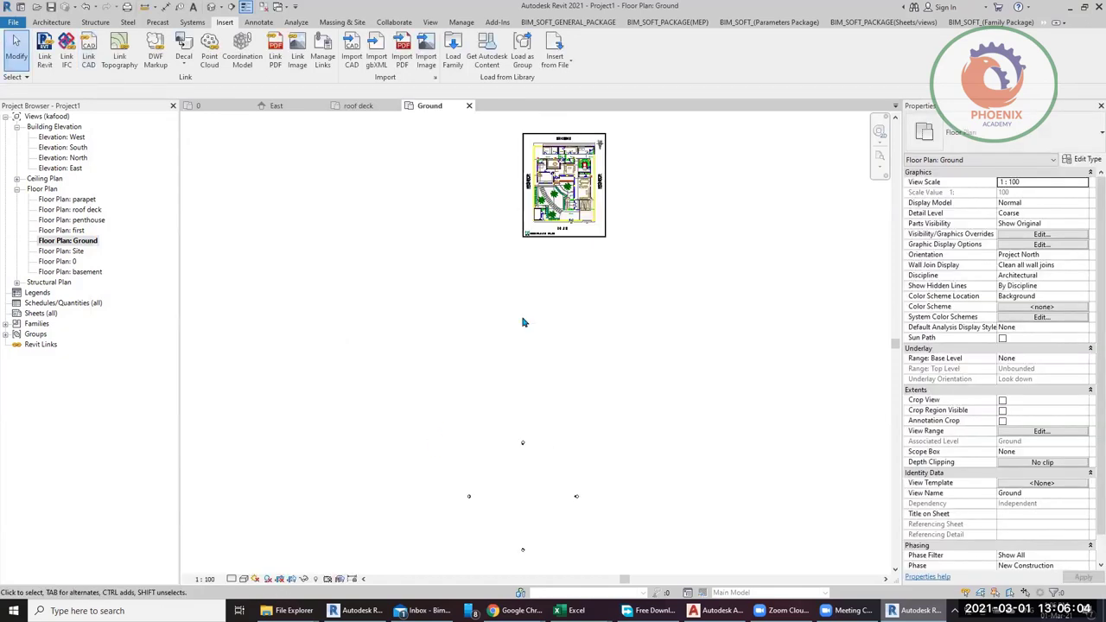
Step: Move the linked ground.dwg plan so that it sits between the four elevation markers
left_click(562, 227)
left_click(561, 226)
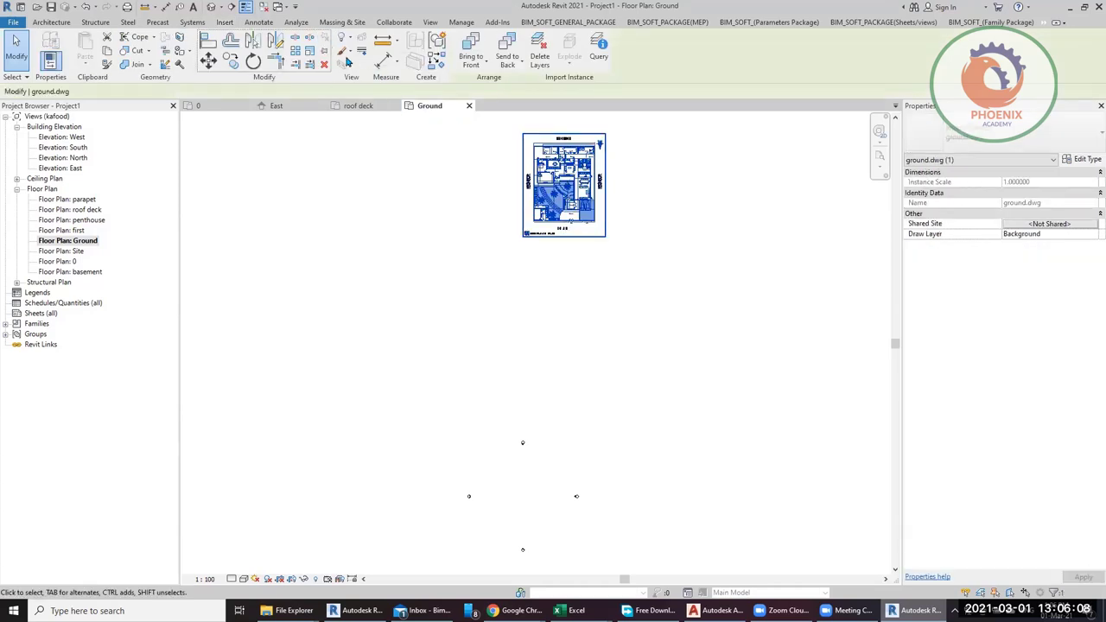
left_click(208, 61)
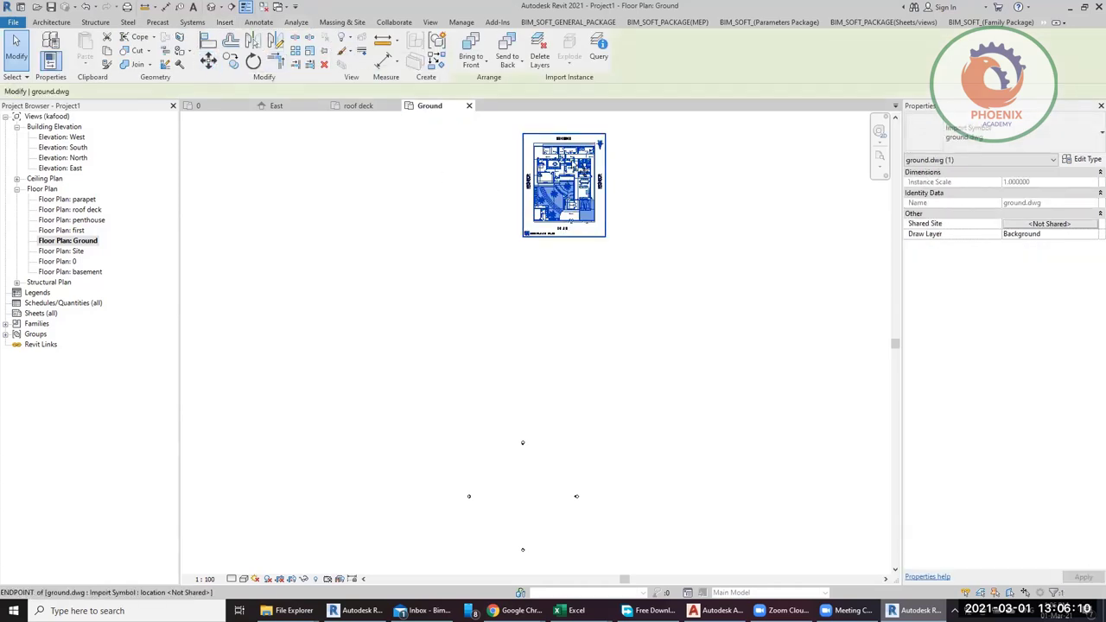
left_click(588, 158)
middle_click_drag(572, 437, 528, 243)
scroll(518, 251, "up", 4)
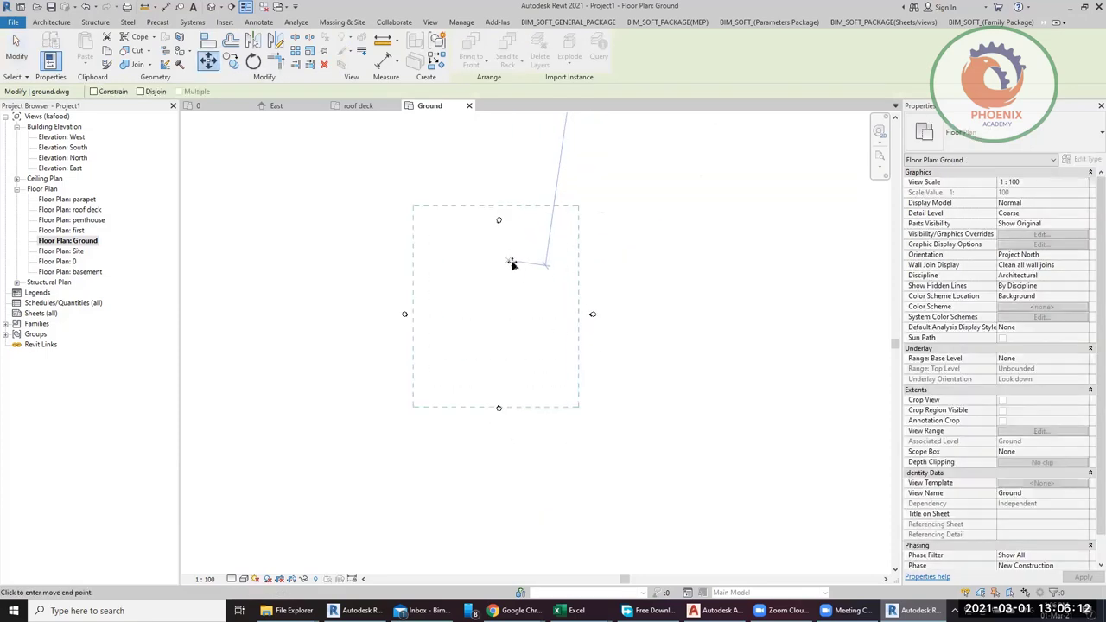
left_click(516, 278)
left_click(516, 349)
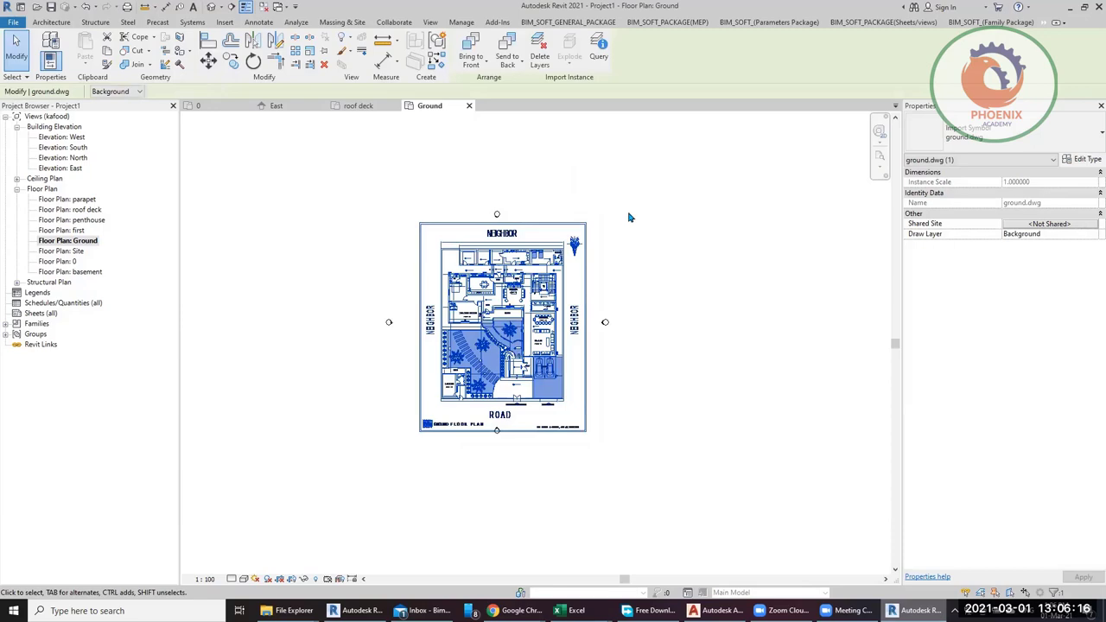
Step: Undo the move and the linking of ground.dwg, and fit the Ground plan view to the elevation markers
key("ctrl+z")
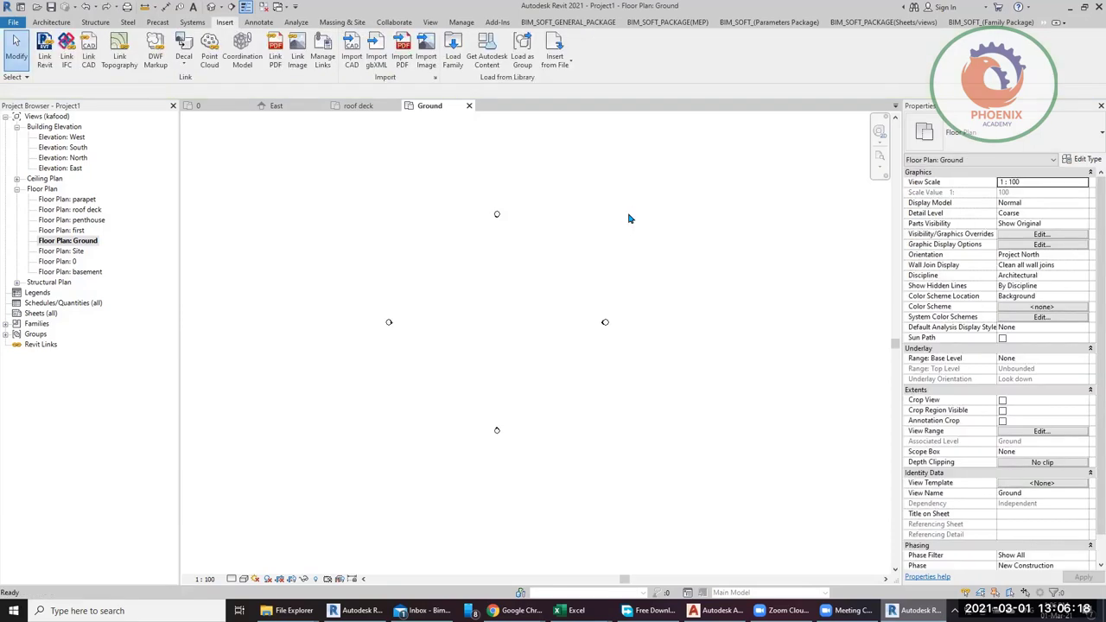
key("z")
key("f")
key("ctrl+z")
key("z")
key("f")
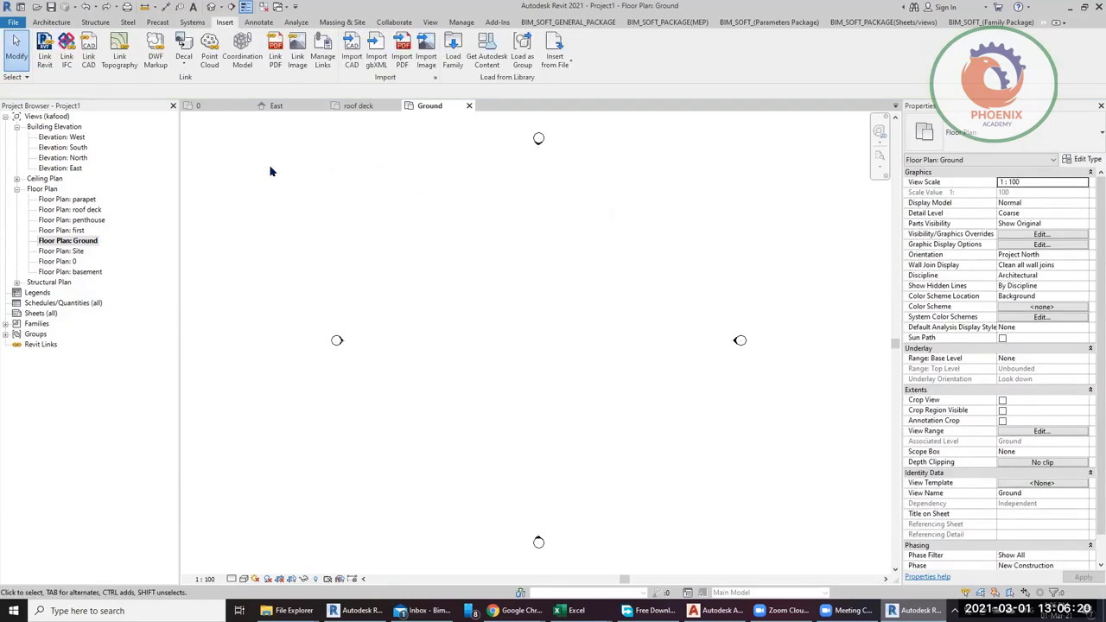
Step: Start a new CAD link in the Ground floor plan
left_click(88, 53)
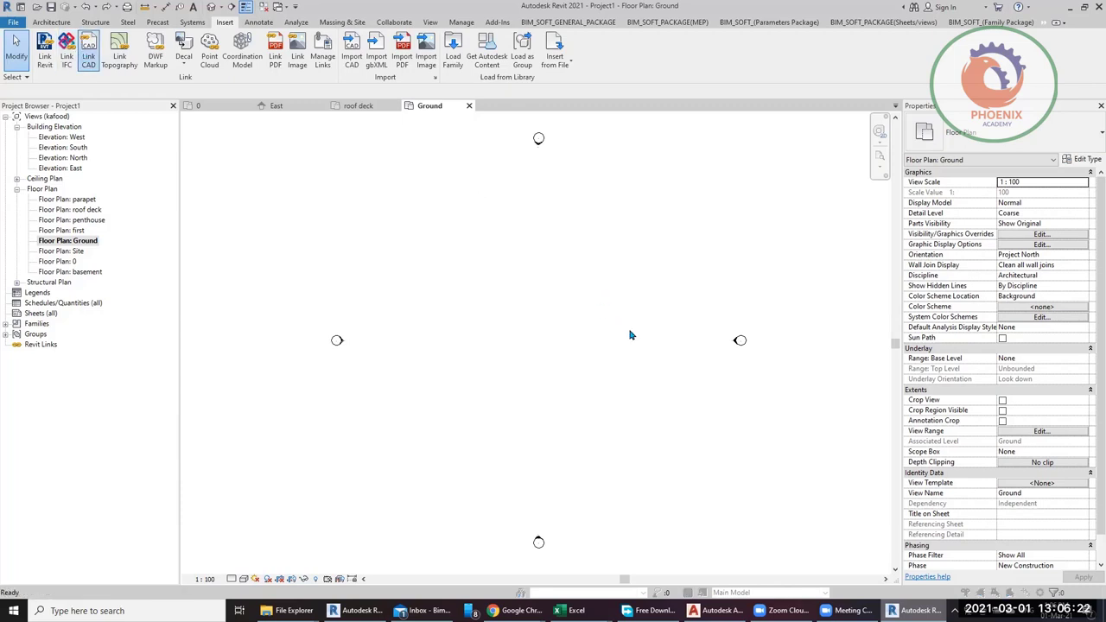
Step: Link ground.dwg into the Ground floor plan with Auto - Origin to Internal Origin positioning
left_click(238, 183)
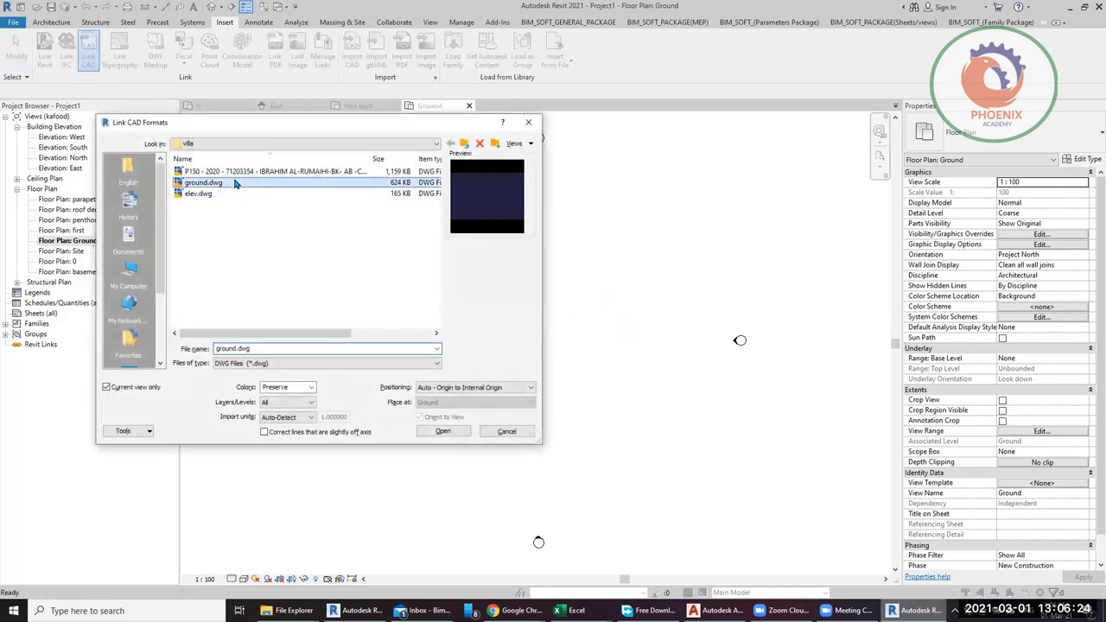
left_click(479, 392)
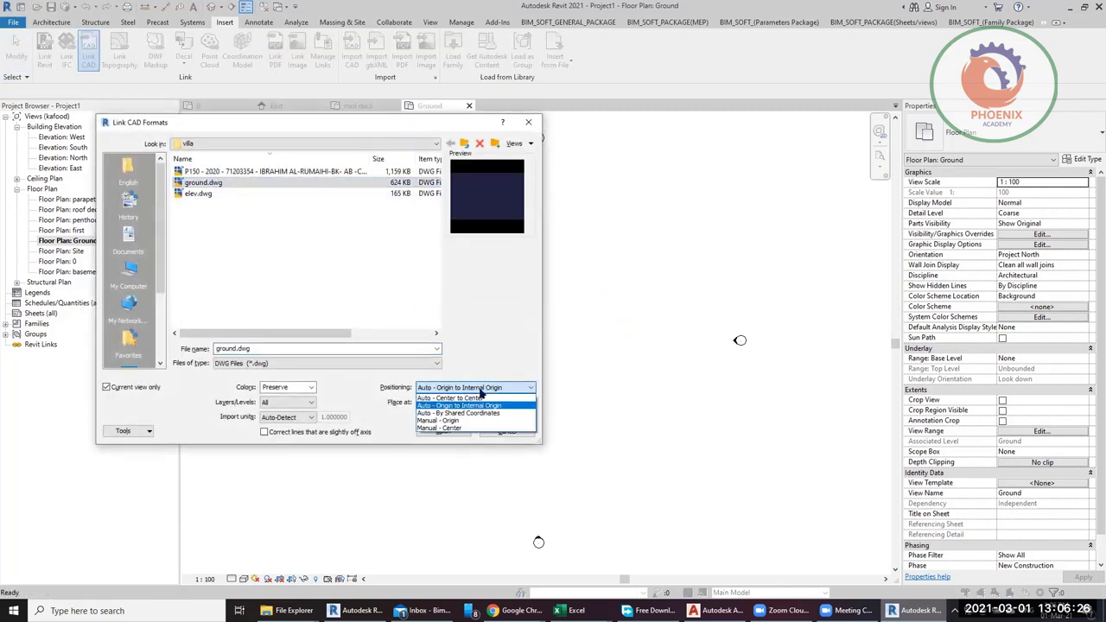
left_click(458, 405)
left_click(441, 431)
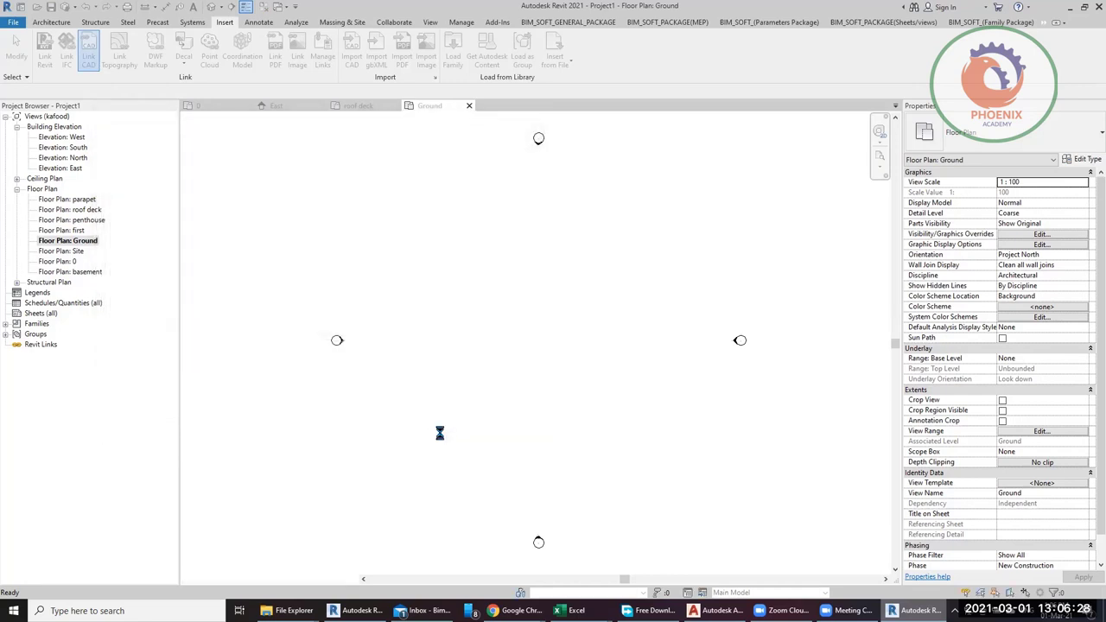
Step: Move the linked ground.dwg drawing down so that it sits between the four elevation markers
scroll(450, 437, "down", 2)
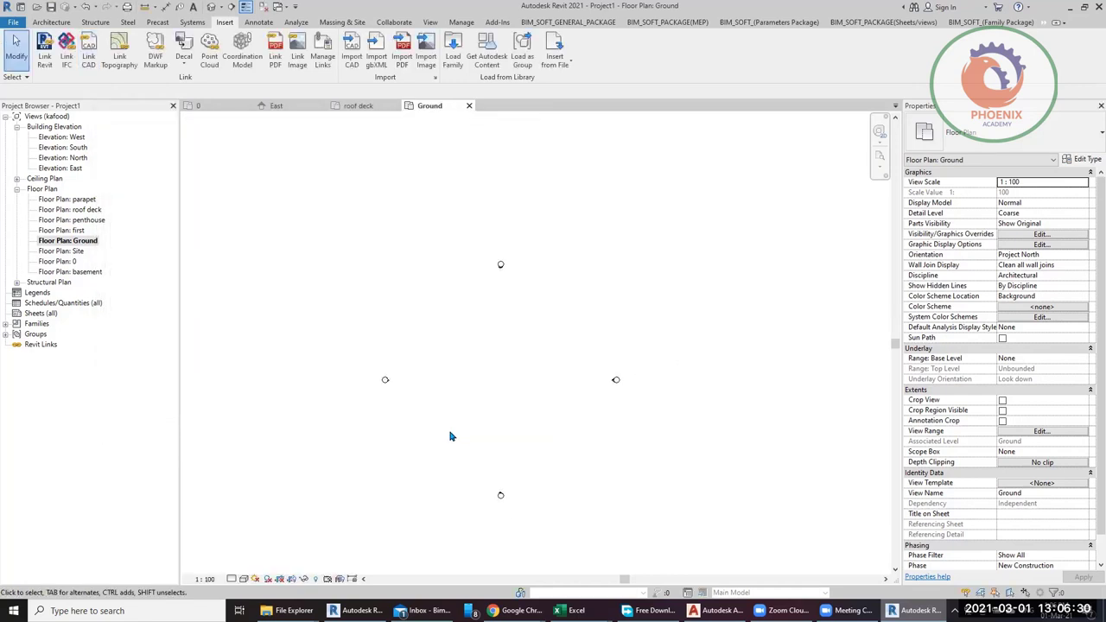
scroll(450, 437, "down", 4)
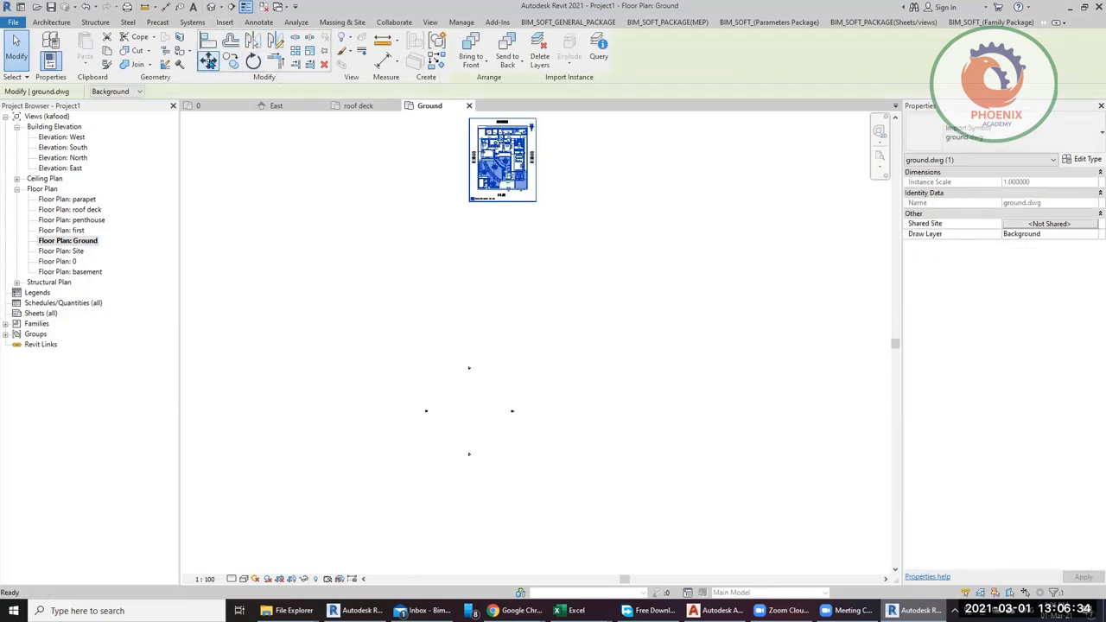
left_click(208, 58)
left_click(536, 143)
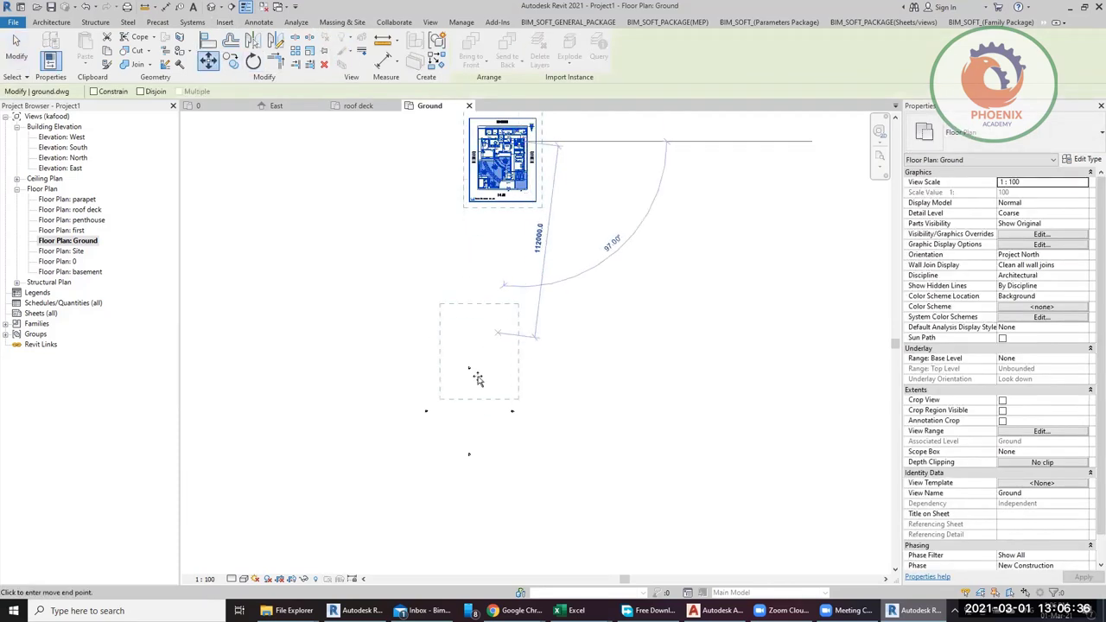
scroll(481, 383, "up", 5)
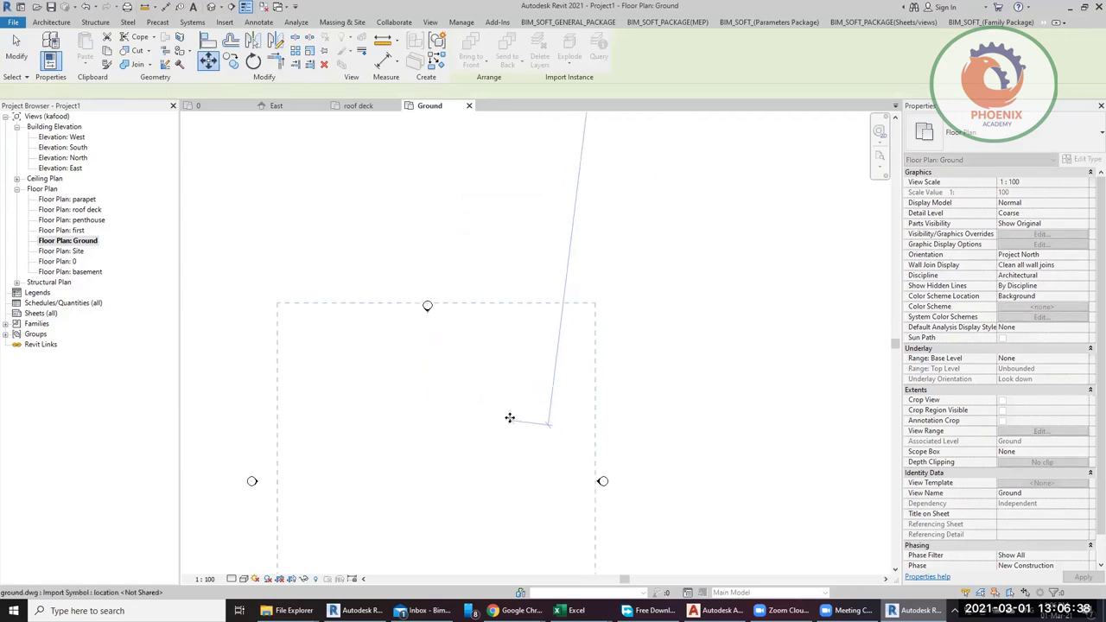
left_click(599, 251)
middle_click_drag(642, 259, 640, 165)
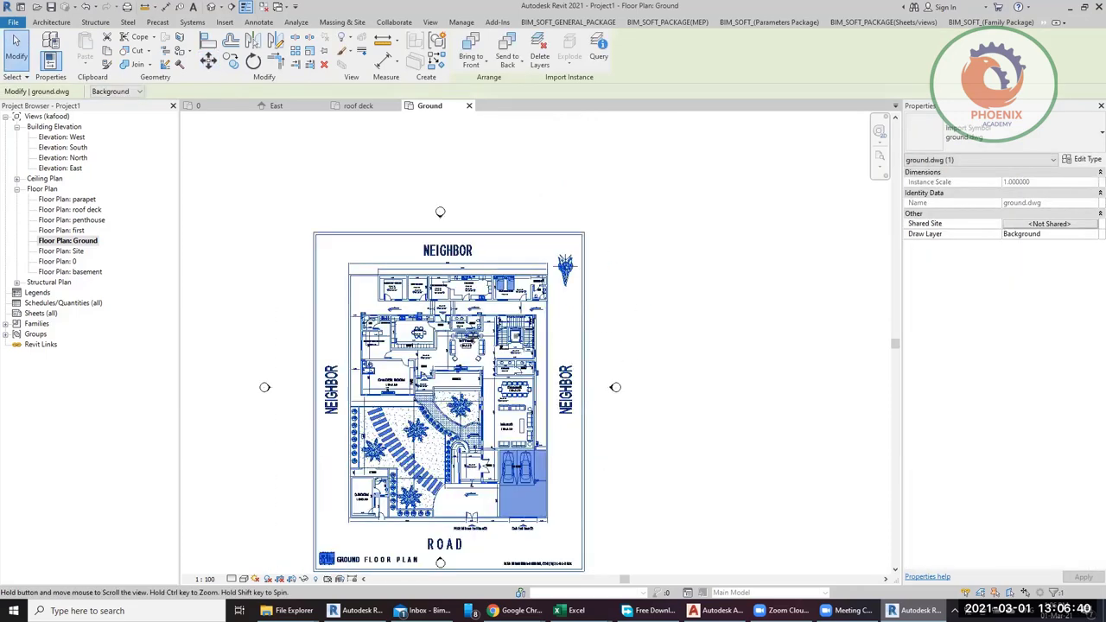
scroll(698, 256, "up", 2)
left_click(743, 270)
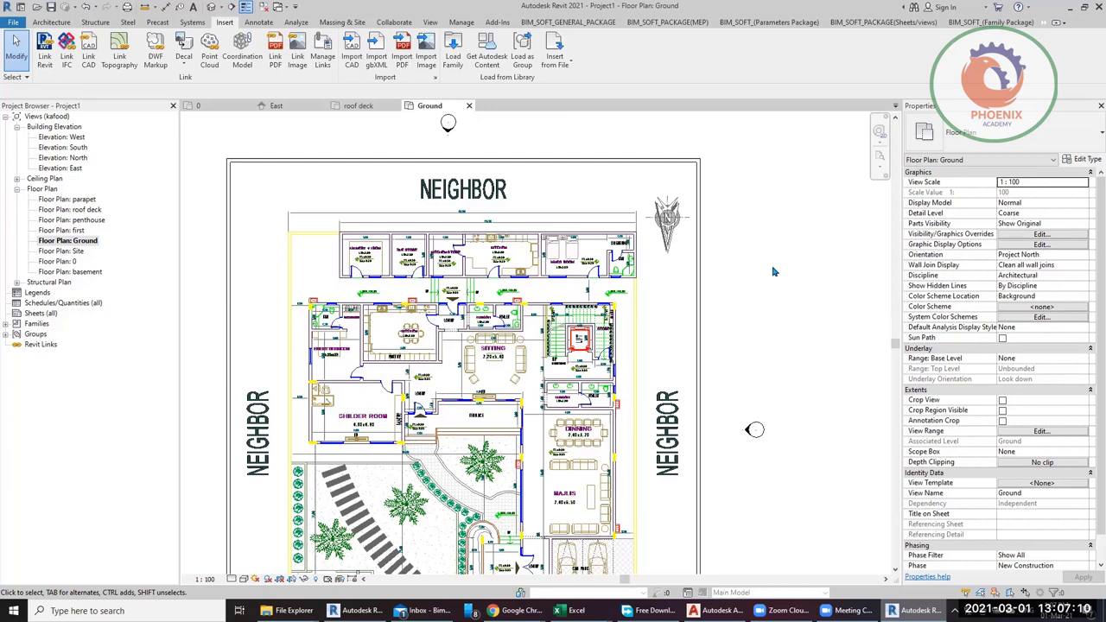
Step: Dimension the long side of the yellow column at the T&B's outer corner, placing the aligned dimension outside the building
scroll(387, 366, "up", 3)
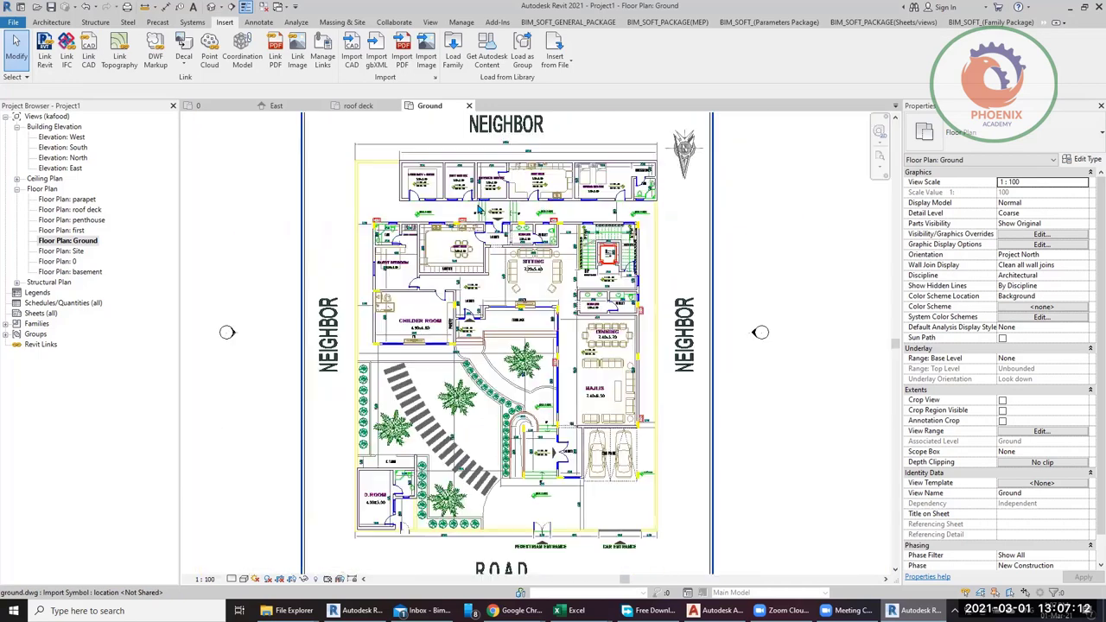
scroll(480, 210, "down", 5)
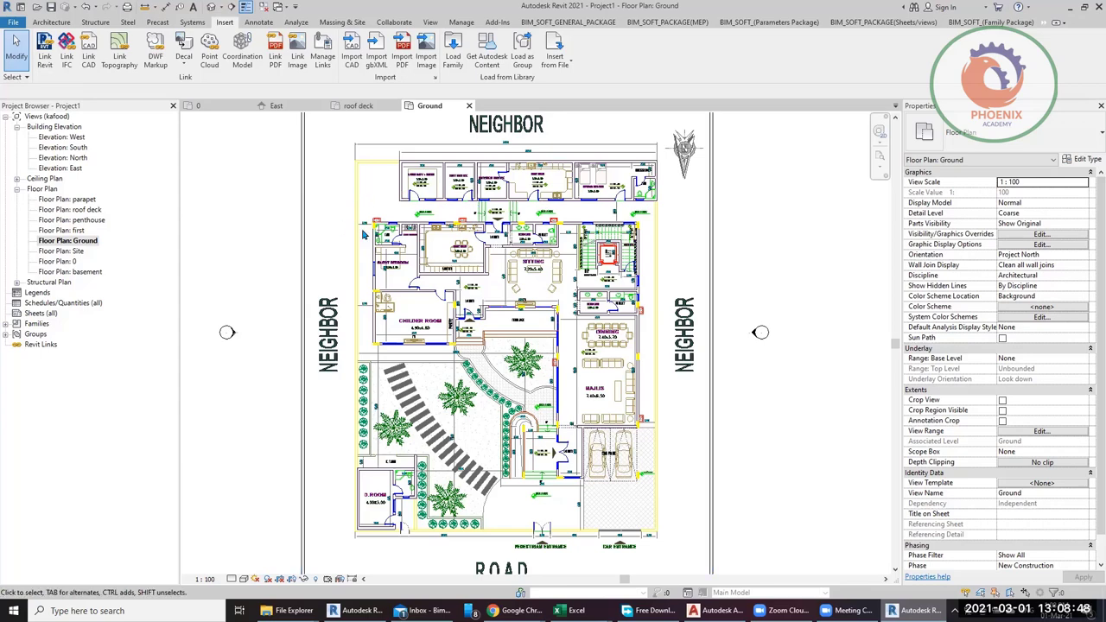
scroll(478, 208, "up", 5)
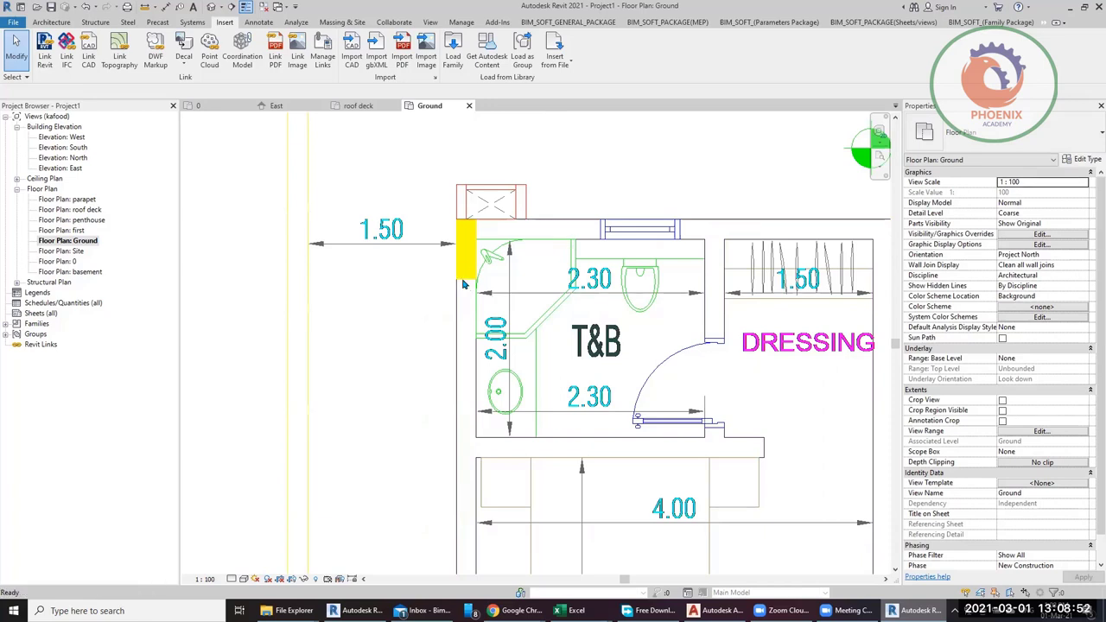
key("d")
key("i")
left_click(461, 278)
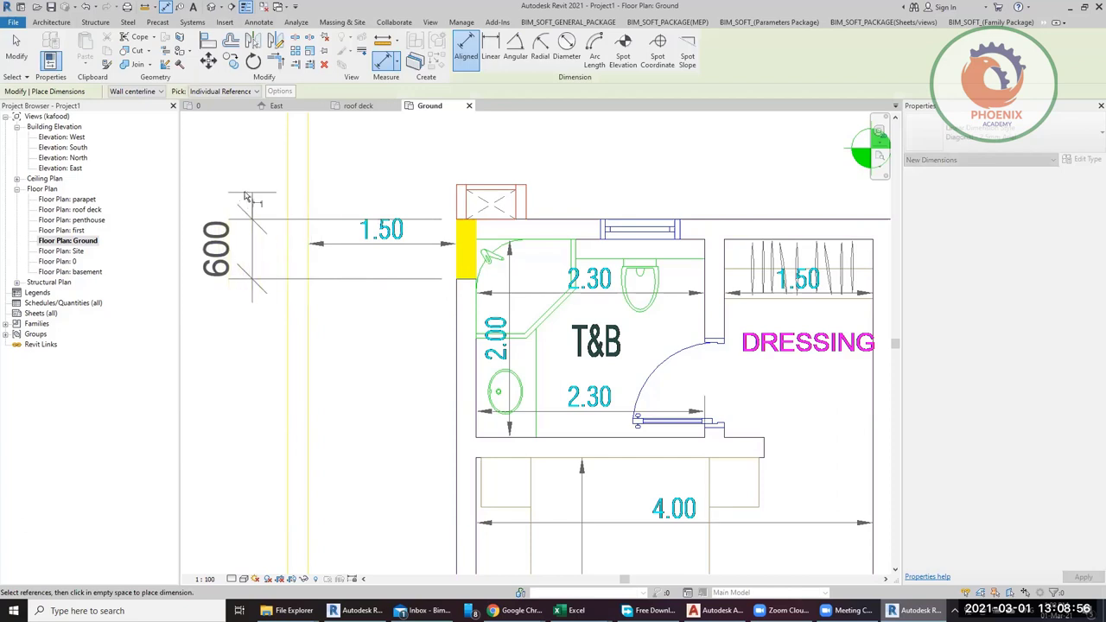
left_click(234, 249)
Step: Dimension the short side of the same yellow column, placing the aligned dimension above it
left_click(456, 259)
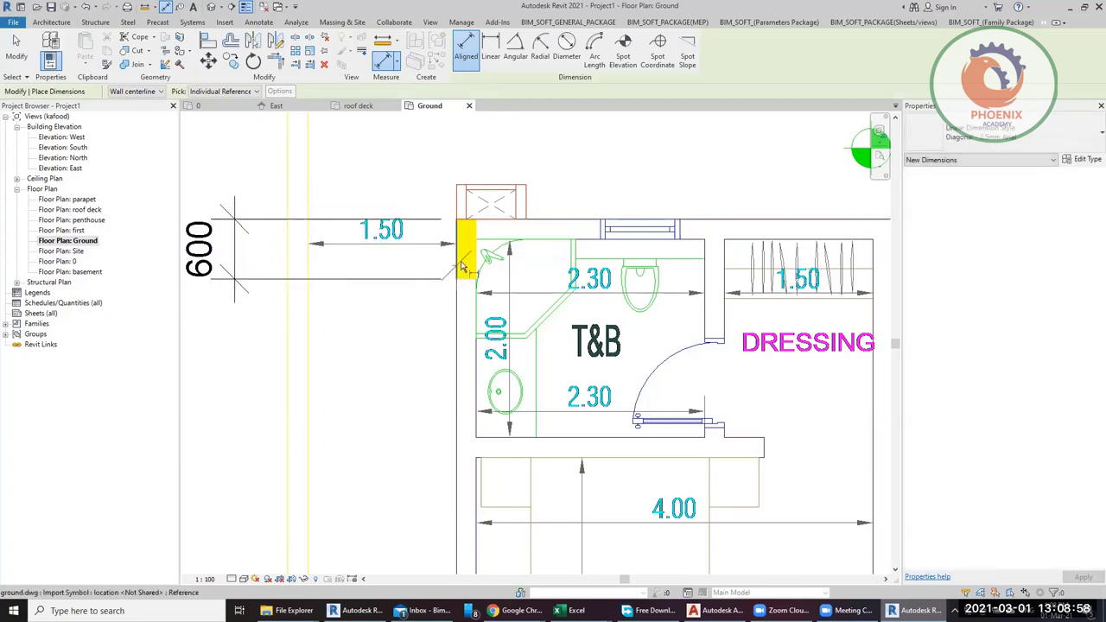
left_click(475, 259)
left_click(474, 161)
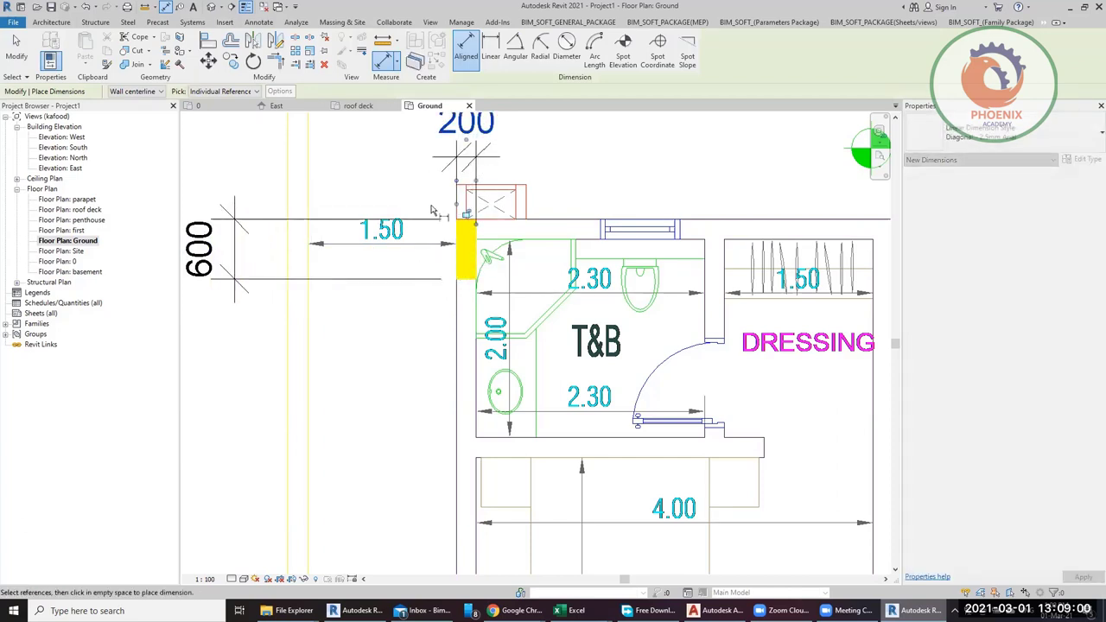
scroll(390, 195, "down", 3)
key("Escape")
key("Escape")
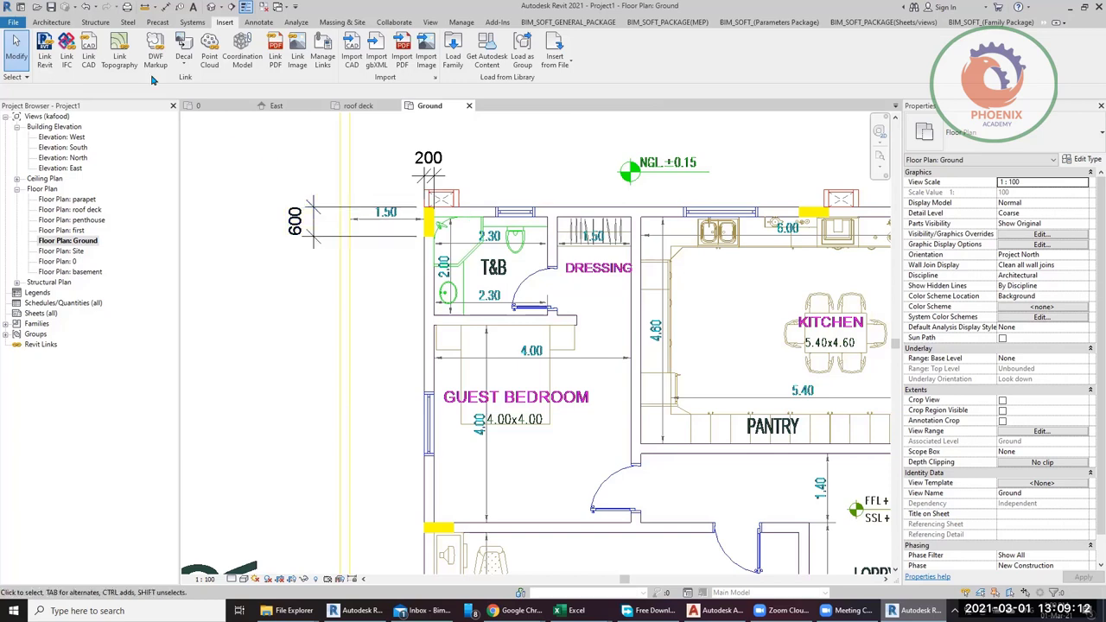
Step: Start placing a structural column and check which column types are already loaded
left_click(52, 23)
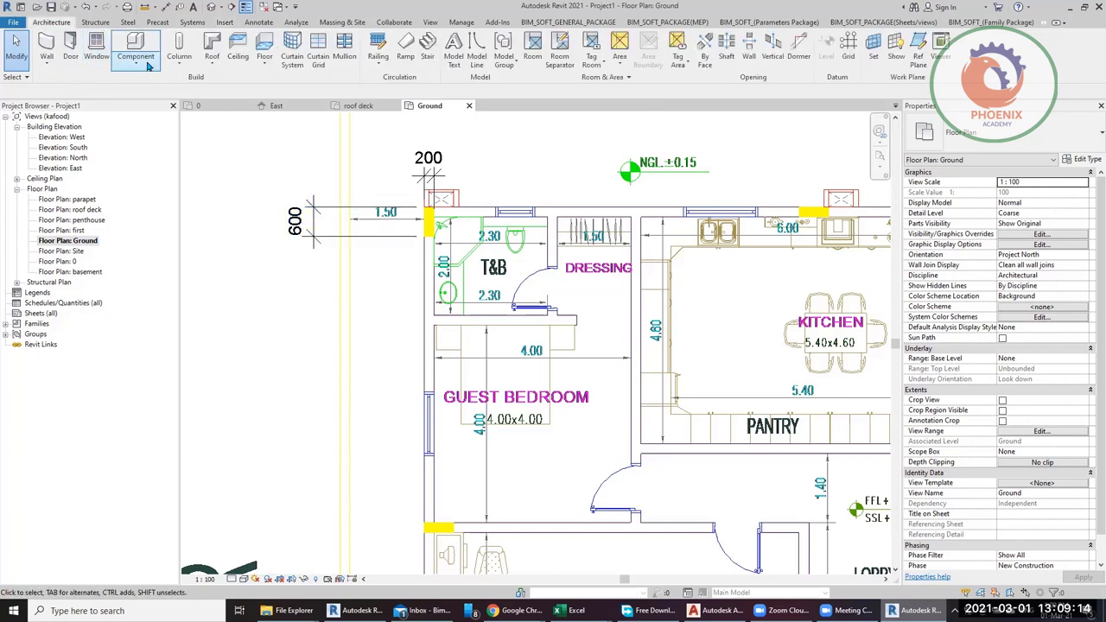
left_click(179, 62)
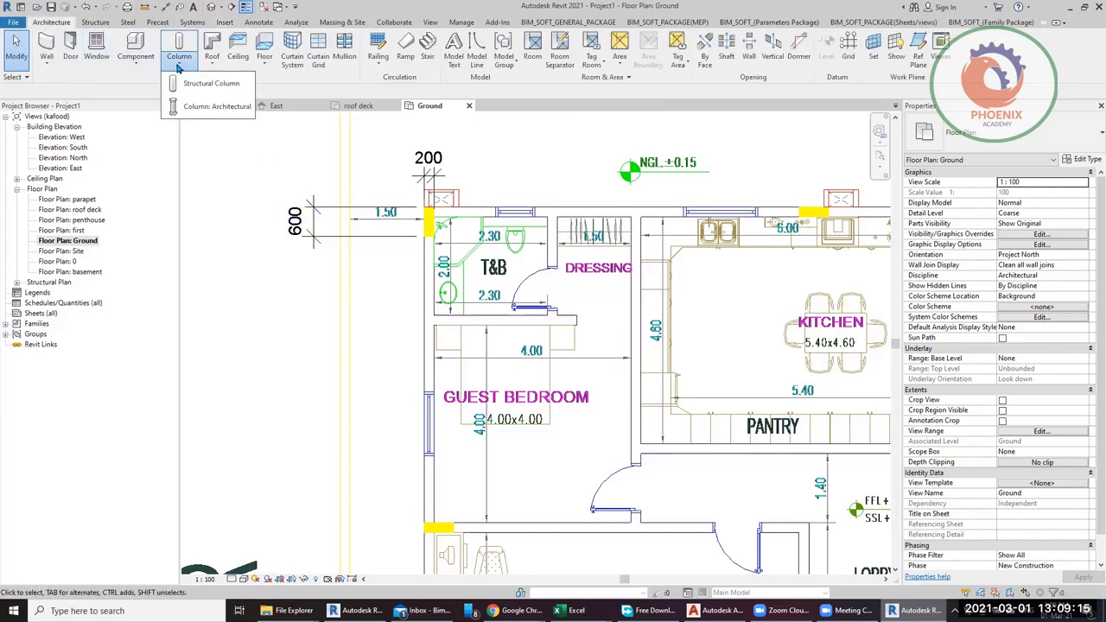
left_click(222, 84)
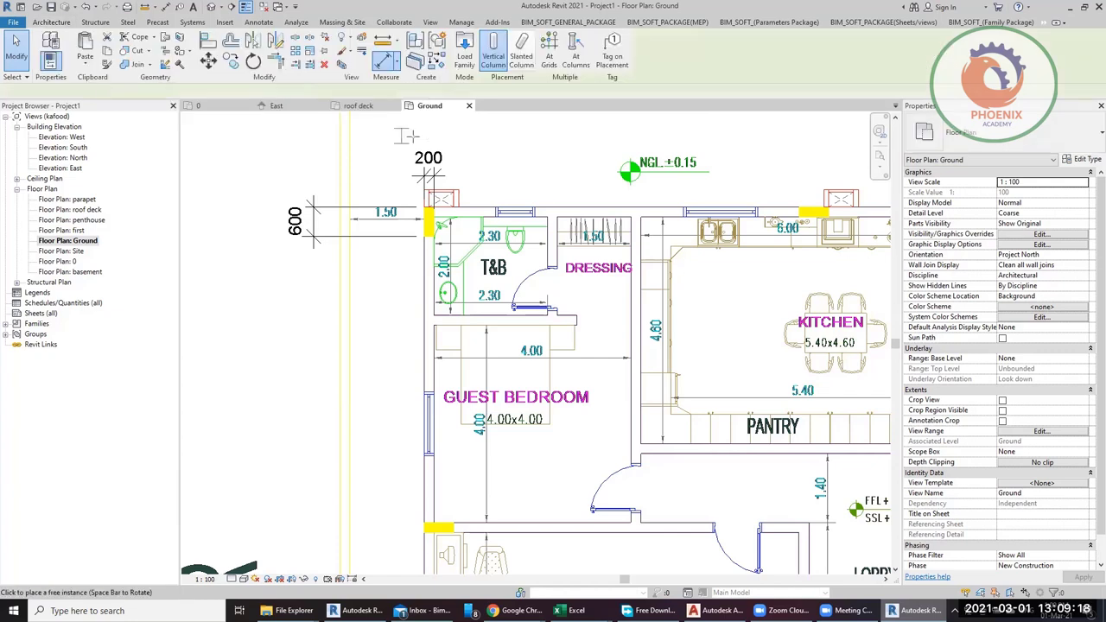
left_click(995, 134)
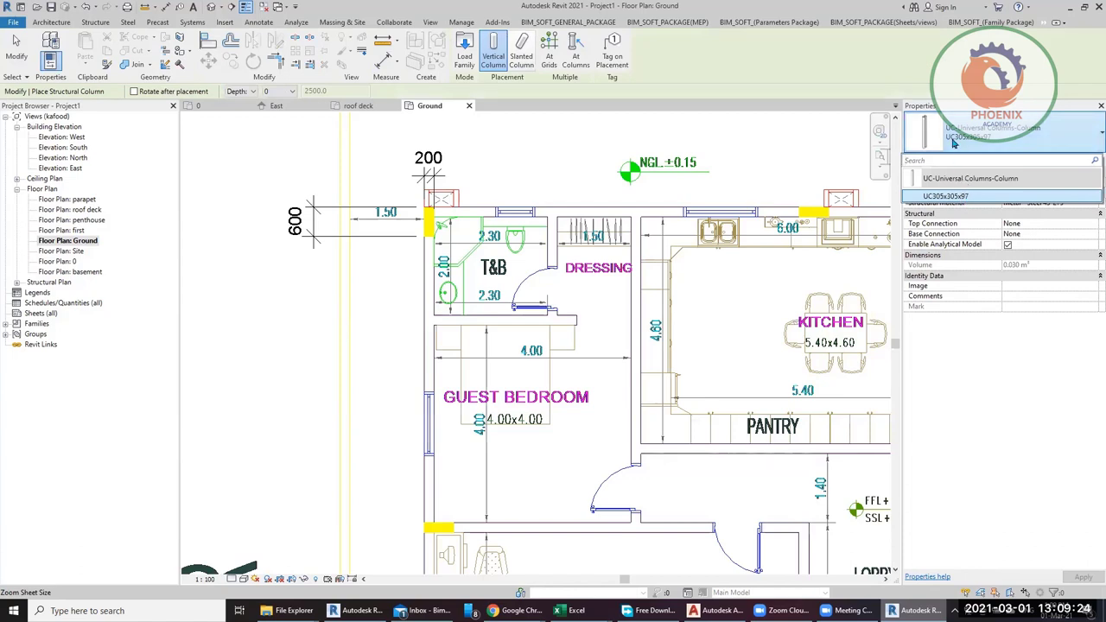
left_click(984, 128)
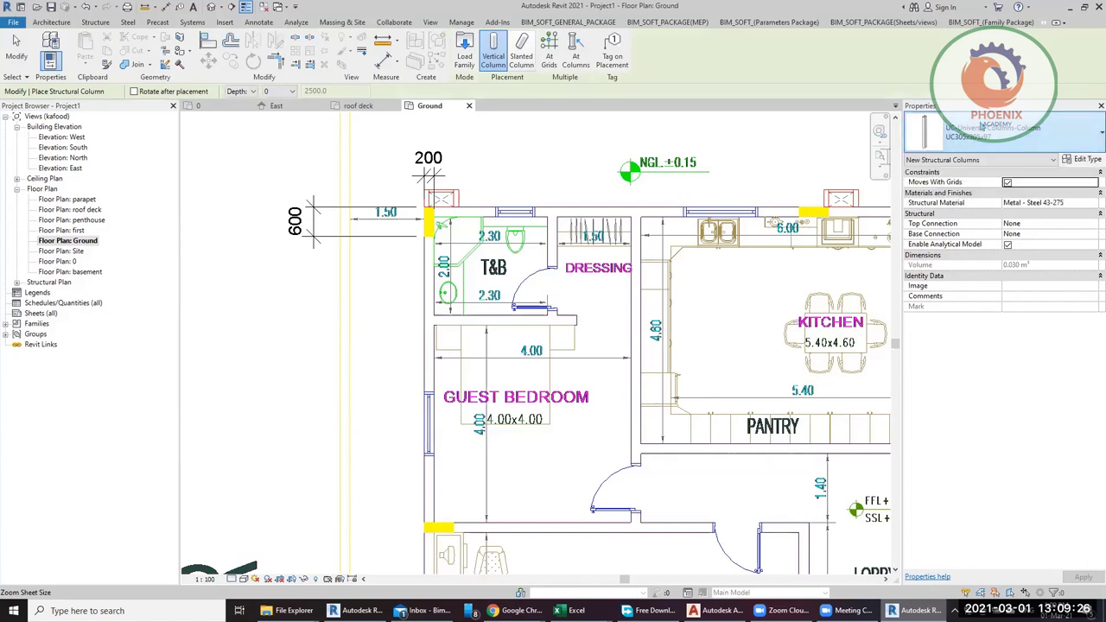
Step: Load the M_Concrete-Rectangular-Column.rfa family from the Concrete folder of Structural Columns in the English library
left_click(463, 62)
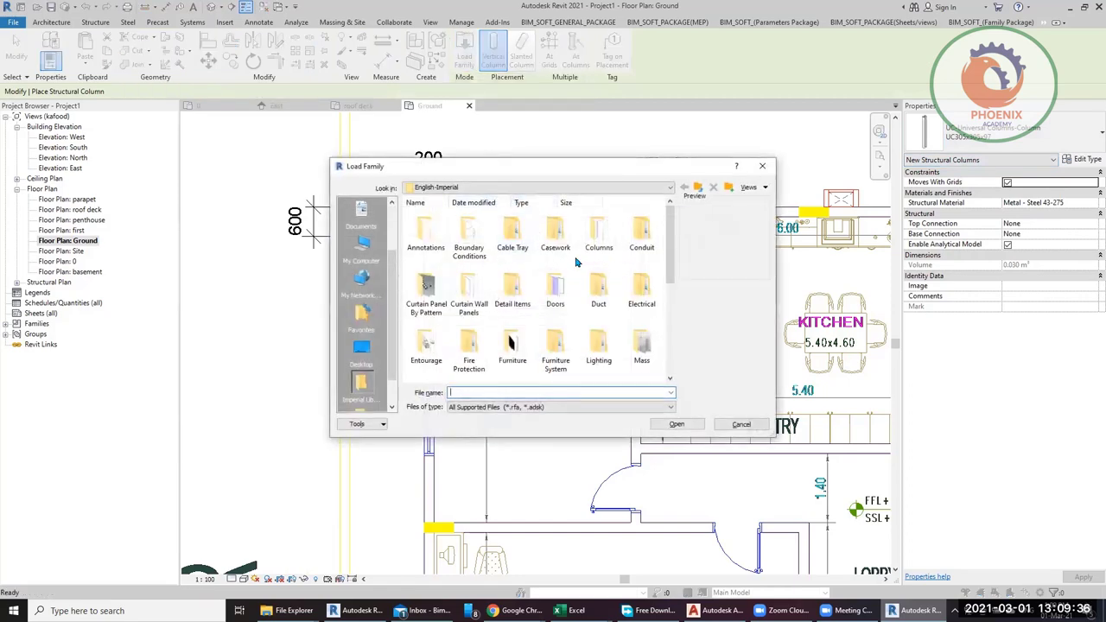
left_click(698, 187)
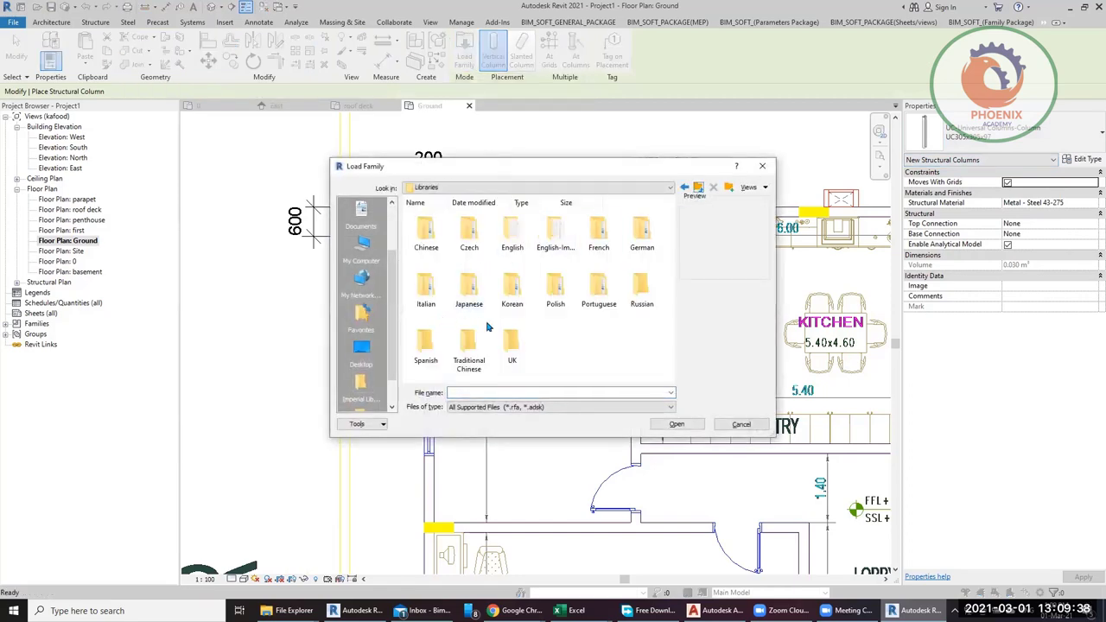
double_click(512, 233)
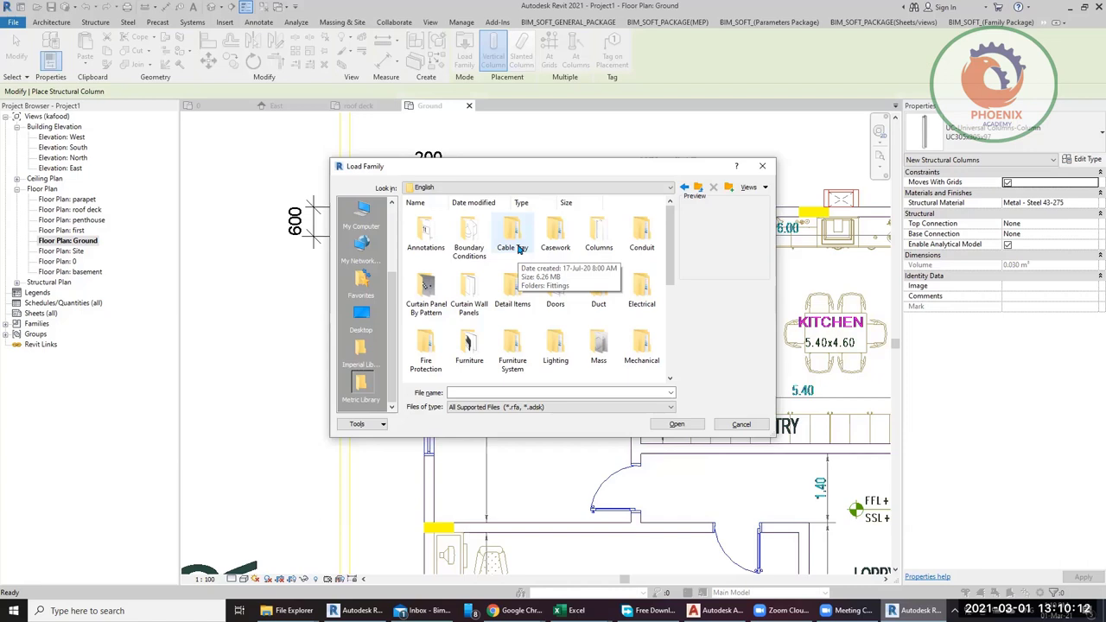
scroll(570, 259, "down", 5)
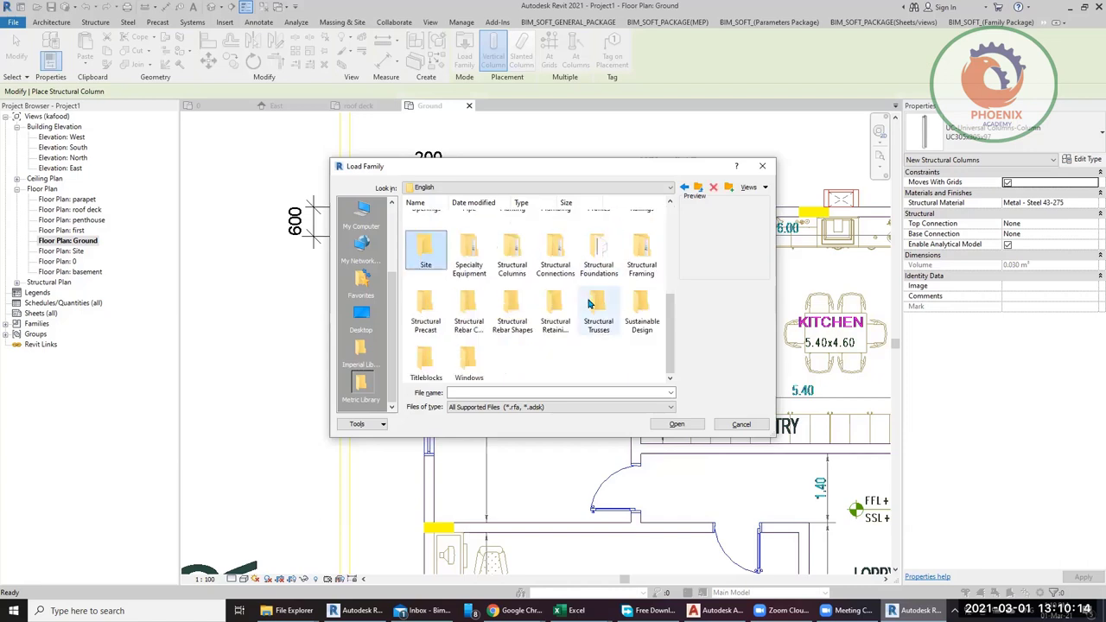
left_click(512, 270)
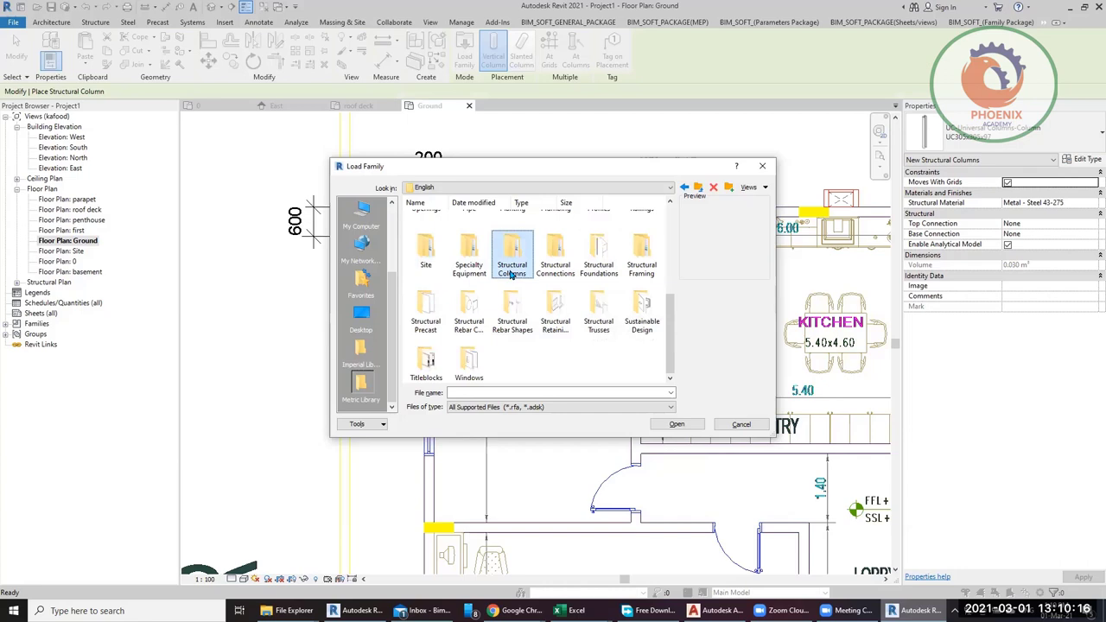
double_click(512, 270)
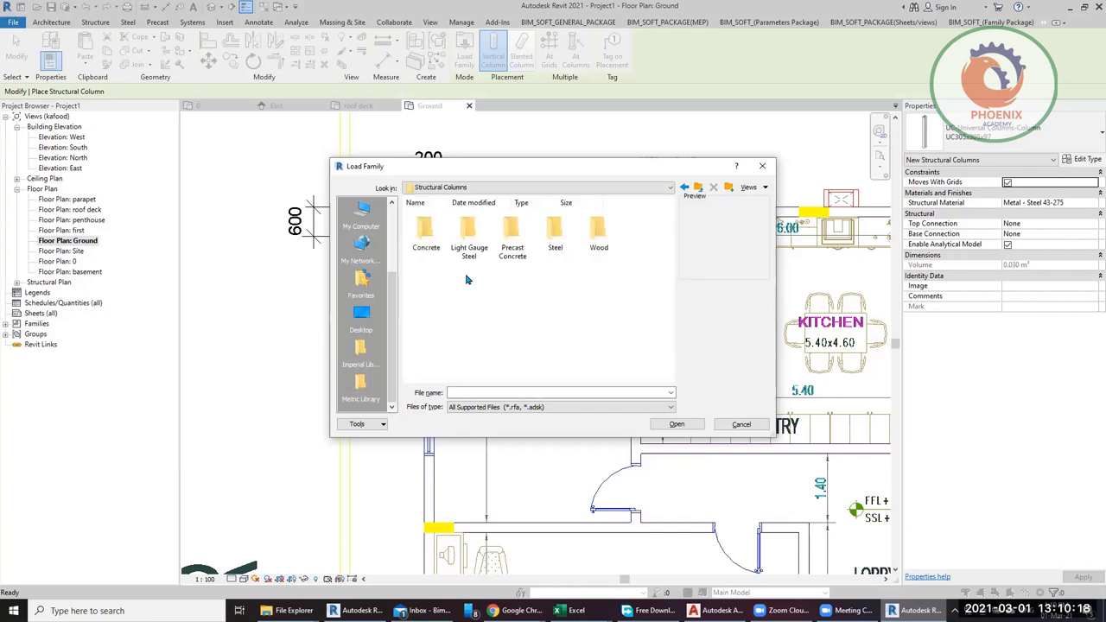
double_click(427, 249)
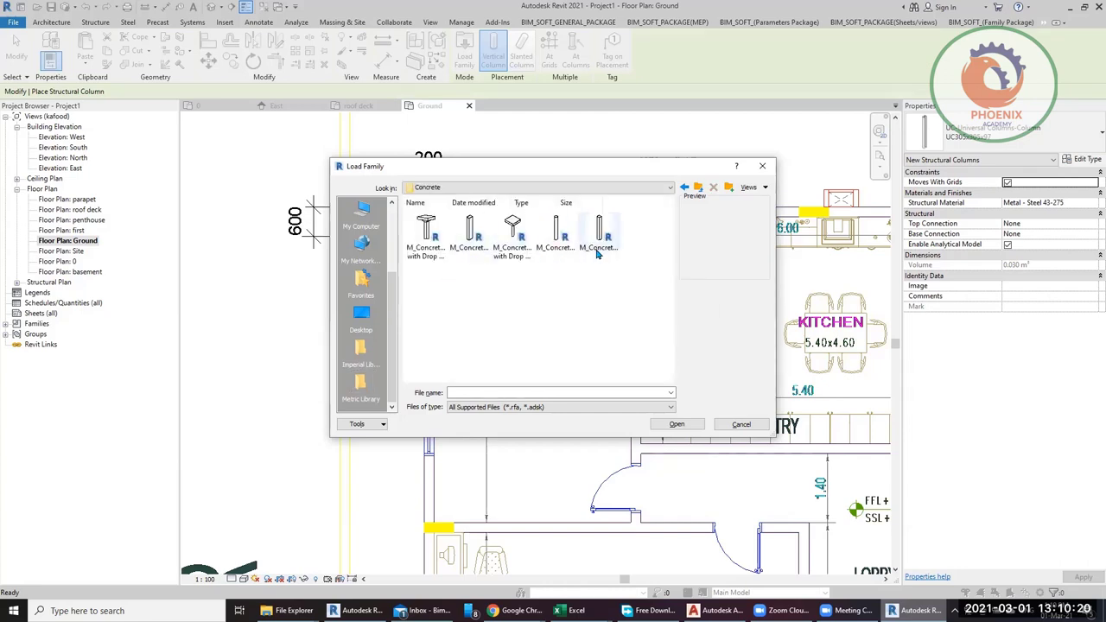
left_click(597, 251)
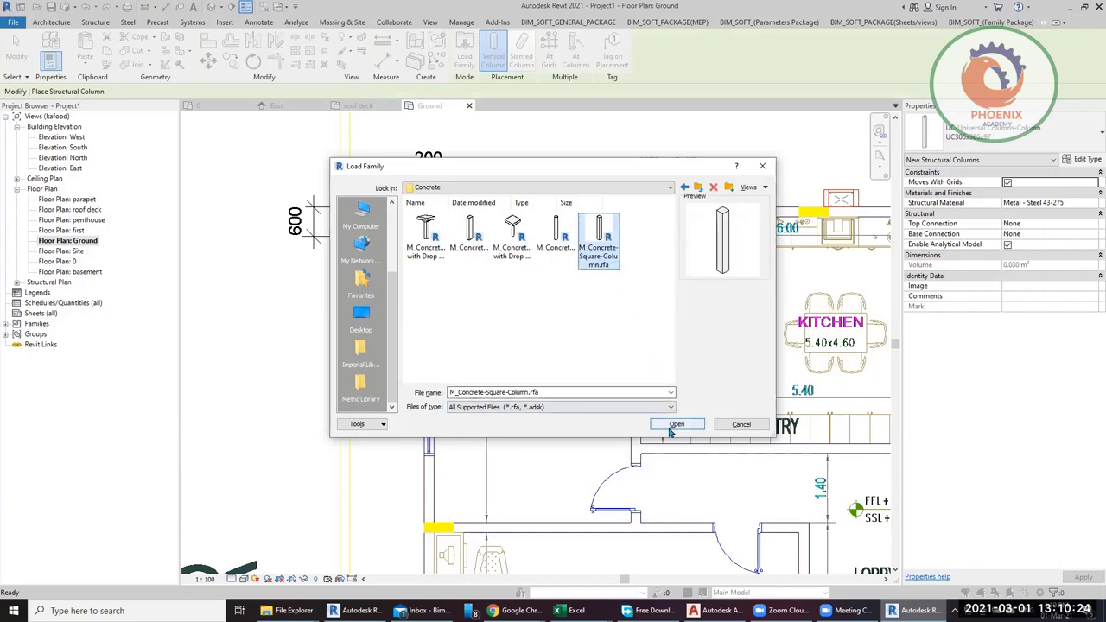
left_click(555, 246)
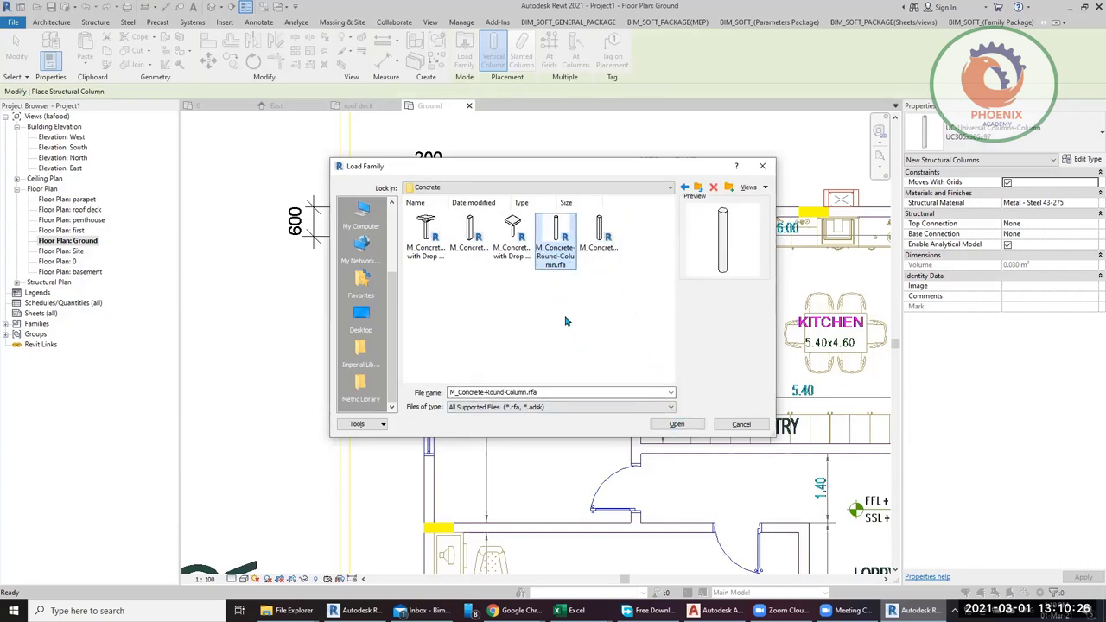
left_click(469, 242)
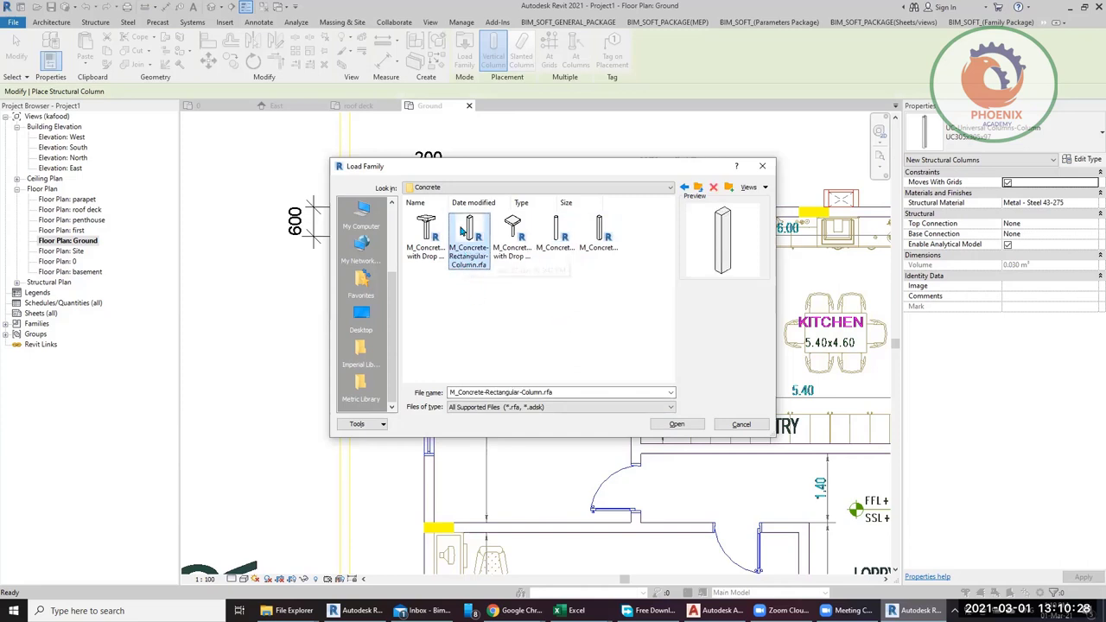
double_click(472, 248)
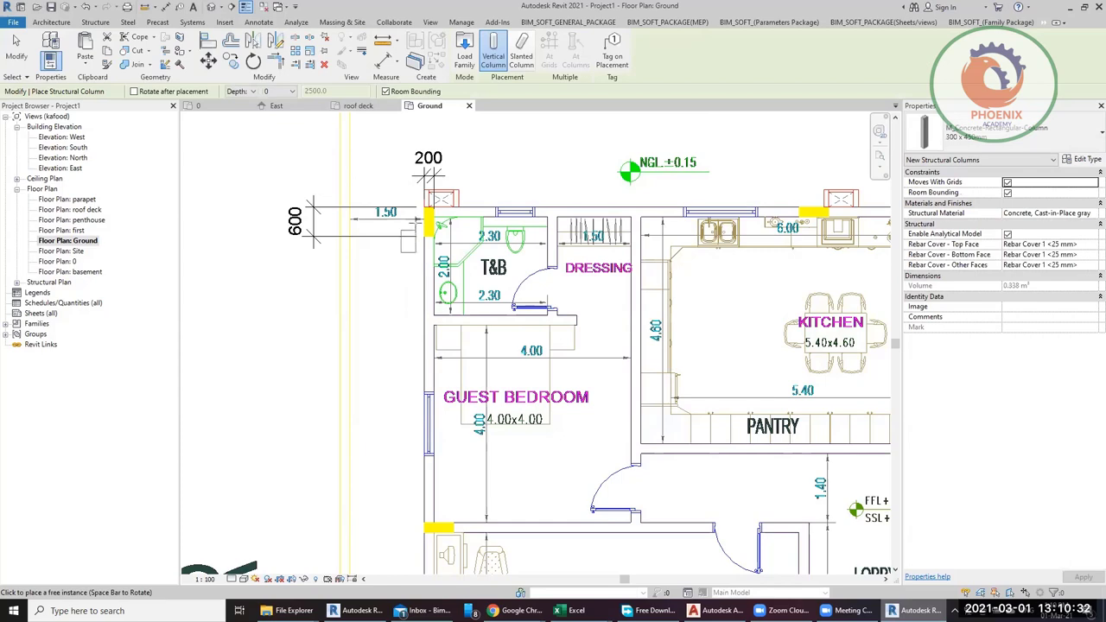
Step: Place a 300 x 450mm concrete column outside the T&B's outer wall, using Height up to level first instead of Depth
scroll(408, 241, "up", 5)
left_click(363, 393)
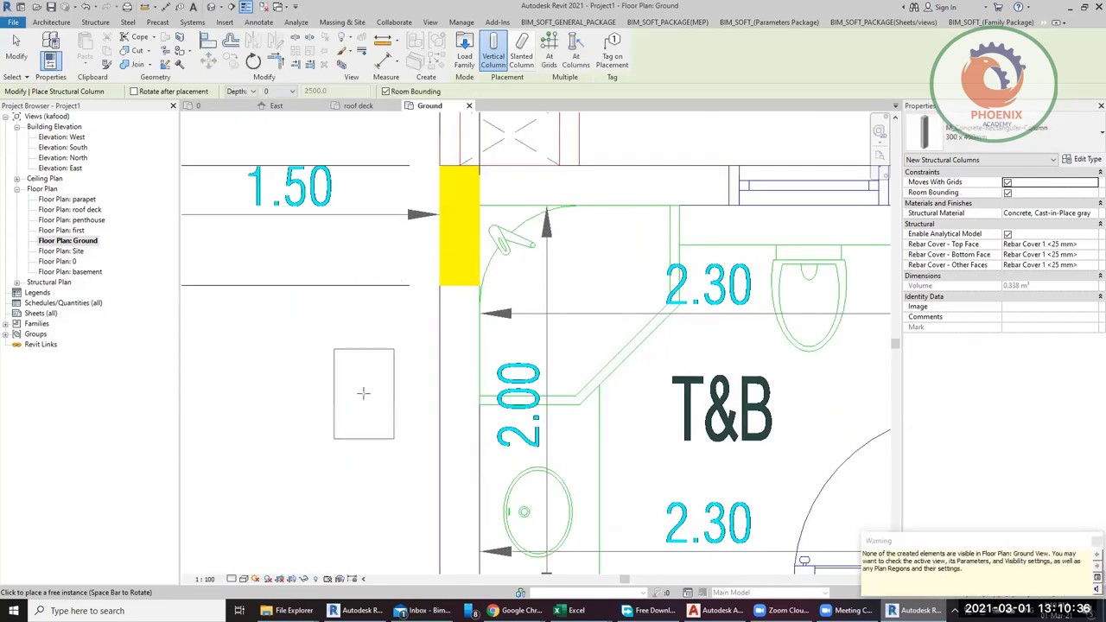
left_click(250, 91)
left_click(255, 113)
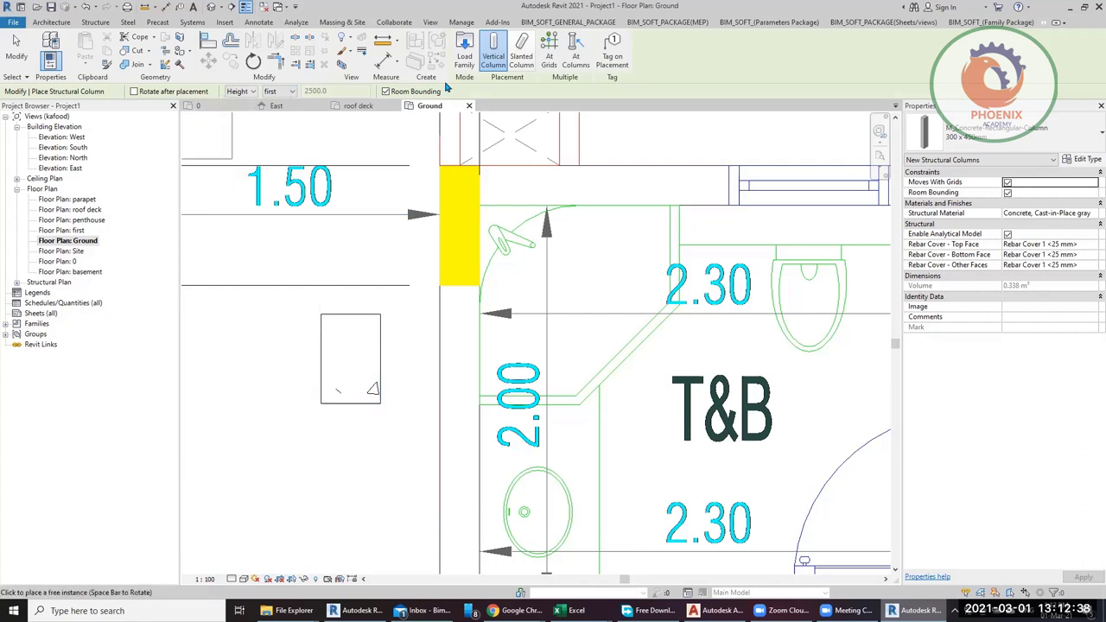
left_click(241, 91)
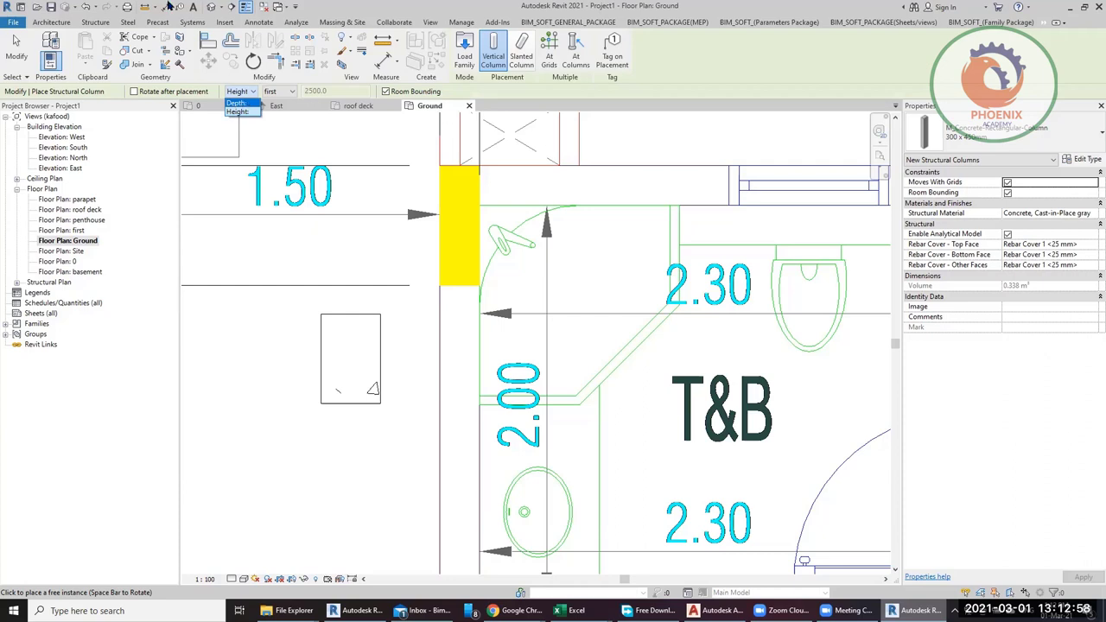
left_click(240, 112)
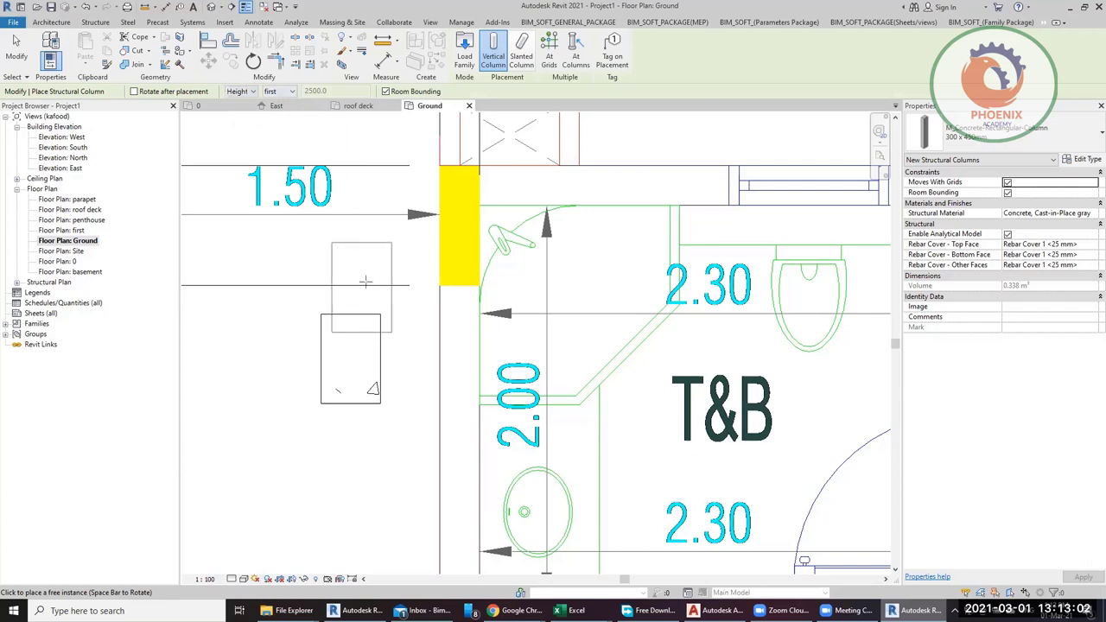
left_click(377, 361)
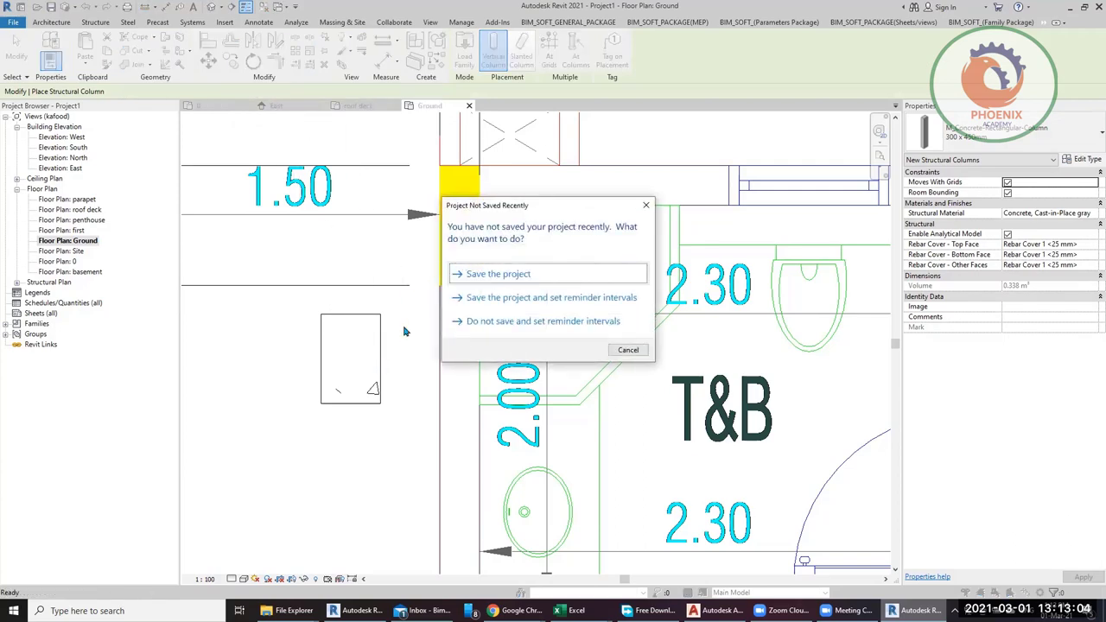
key("Escape")
key("Escape")
Step: Change the placed column's type to 600 x 750mm of the M_Concrete-Rectangular-Column family
scroll(407, 331, "down", 3)
middle_click_drag(445, 229, 546, 255)
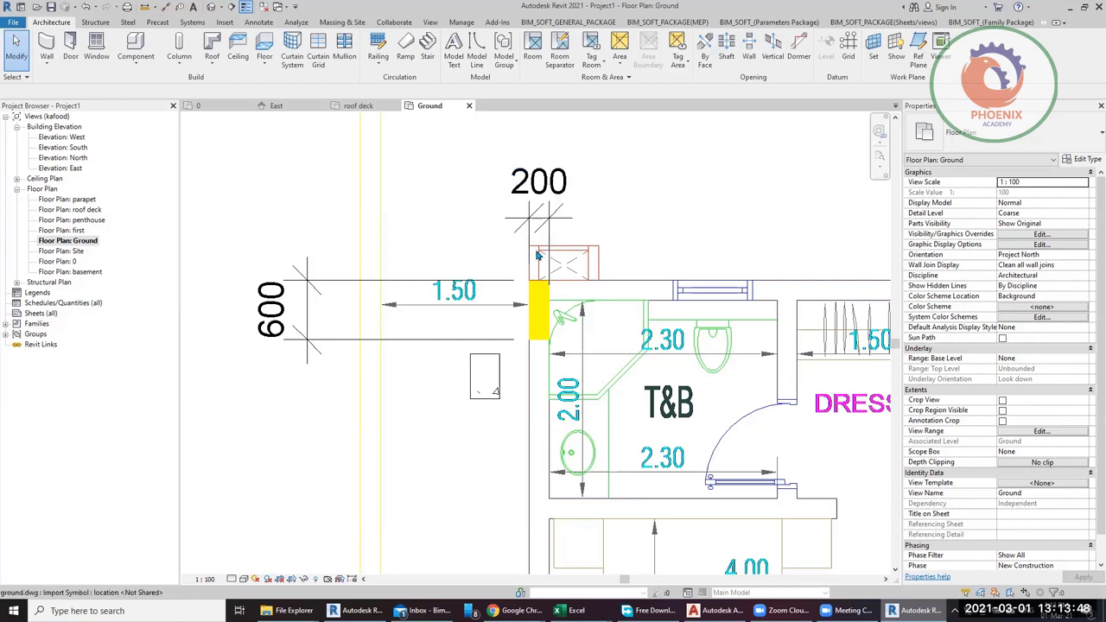
left_click(493, 388)
left_click(493, 388)
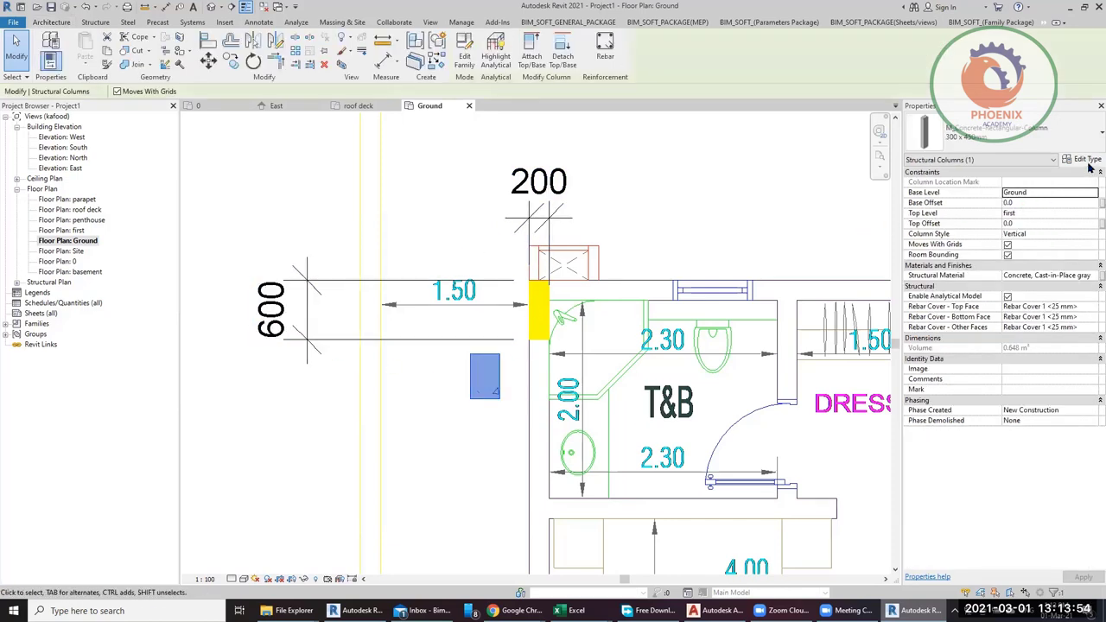
left_click(1052, 129)
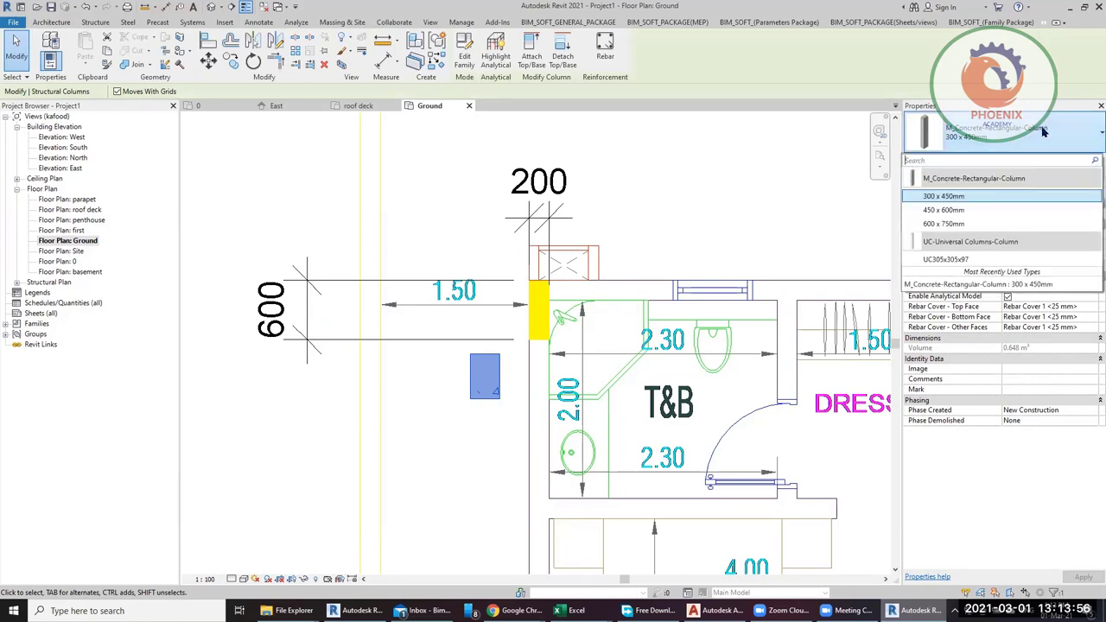
left_click(966, 224)
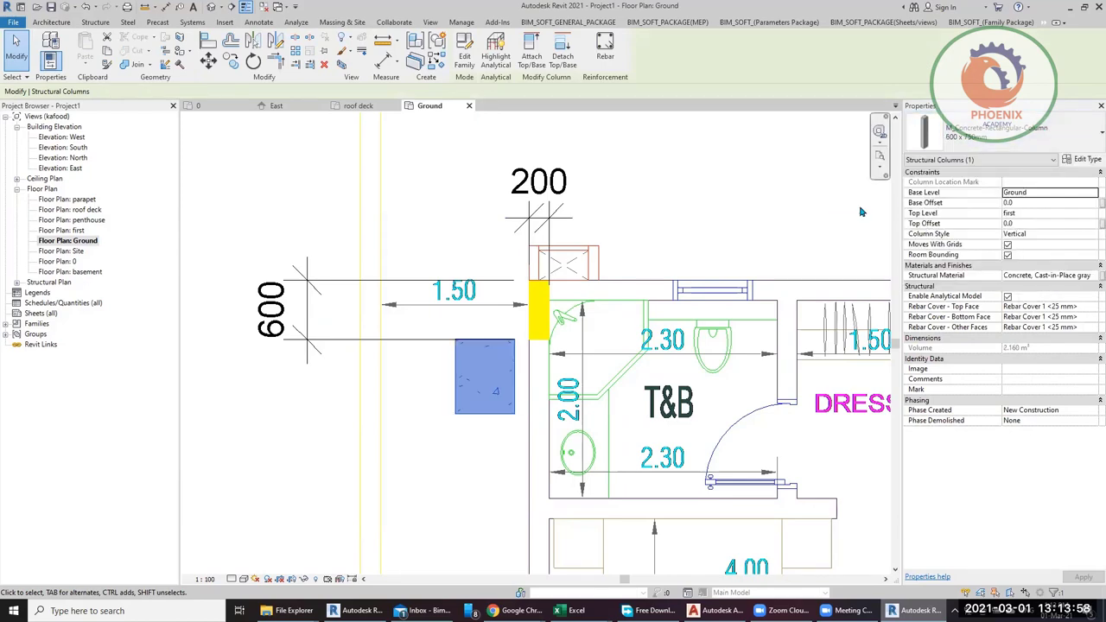
Step: Duplicate the column's type as "600 x 200mm 2" and set its h dimension to 200
left_click(1088, 162)
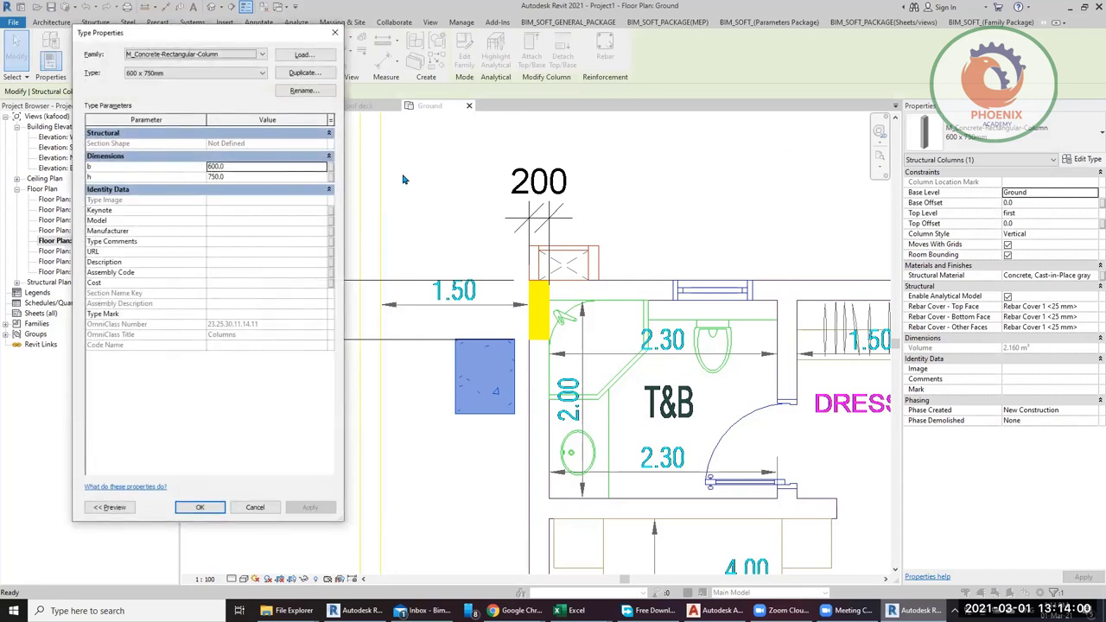
left_click(303, 74)
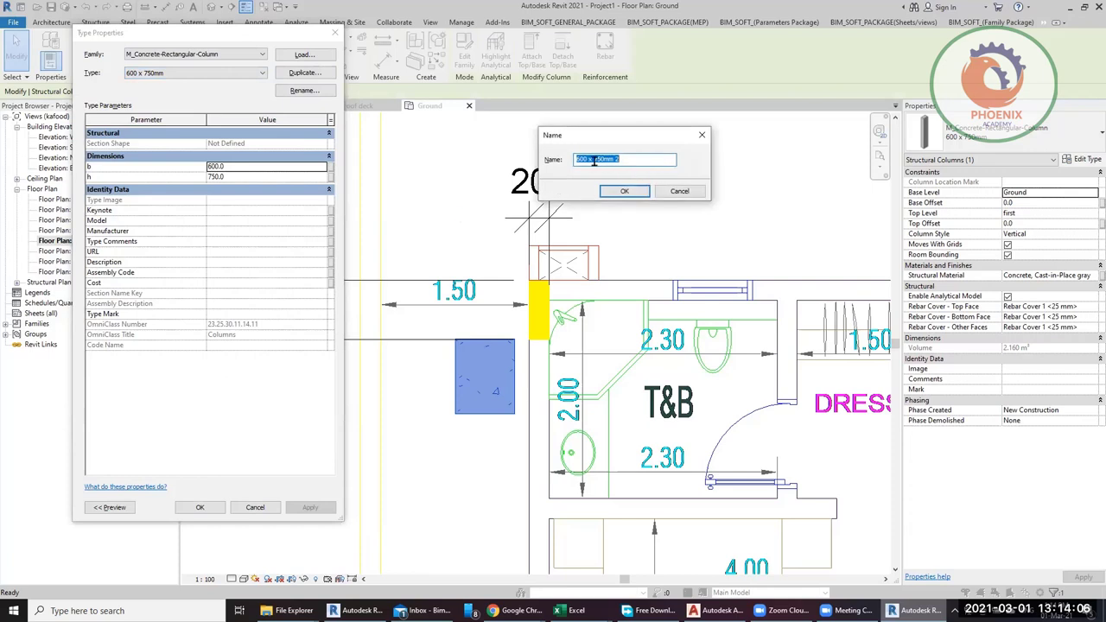
left_click_drag(594, 159, 609, 159)
type("200")
left_click(624, 191)
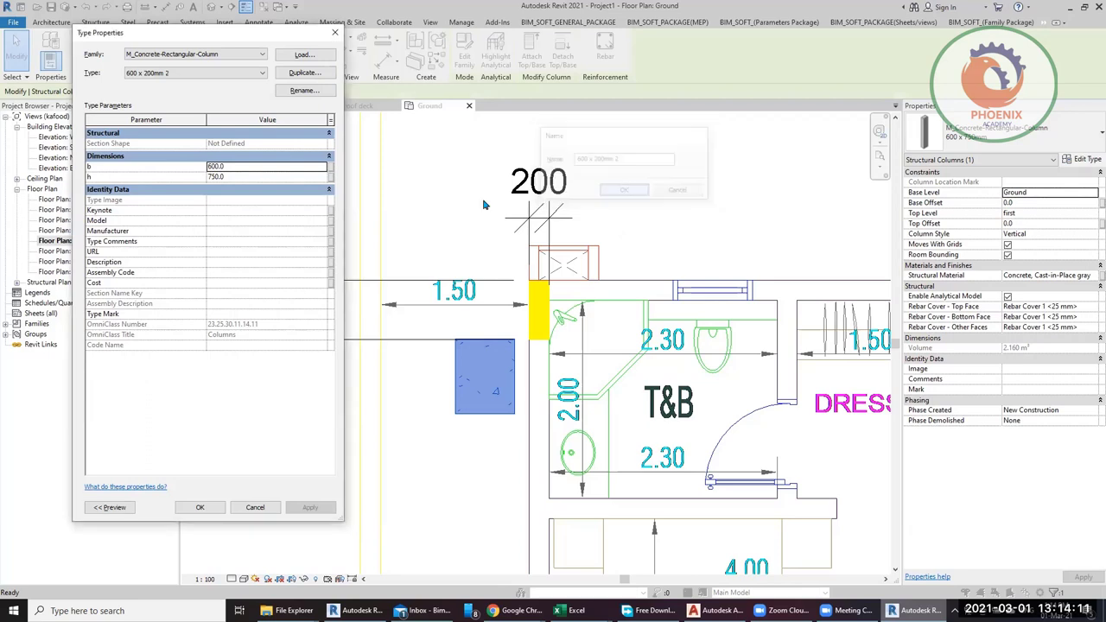
left_click(236, 178)
type("200")
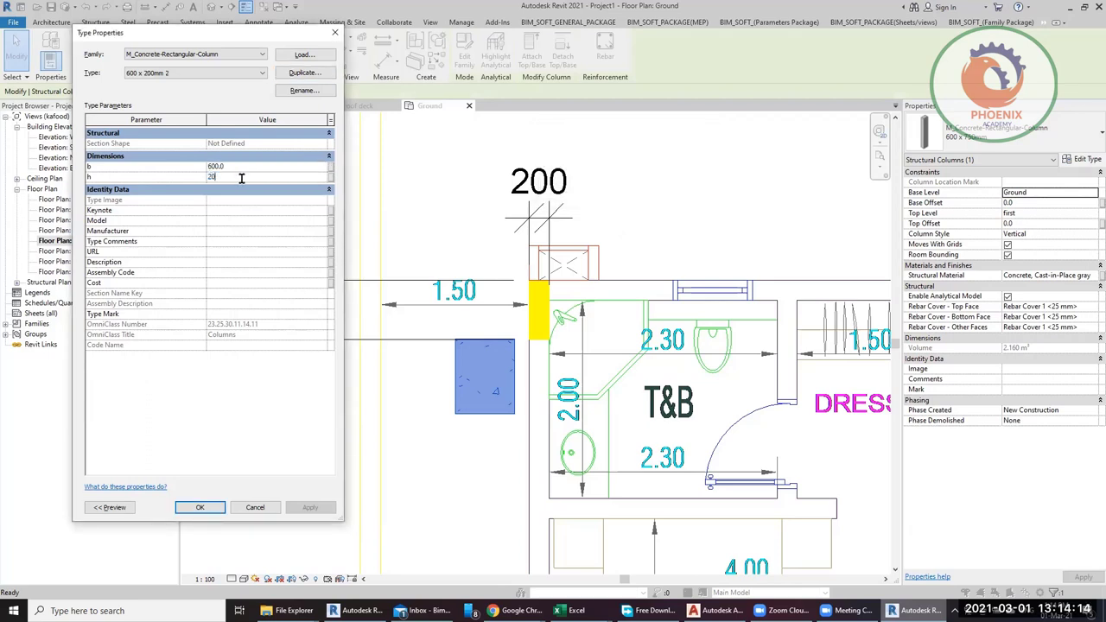
left_click(202, 507)
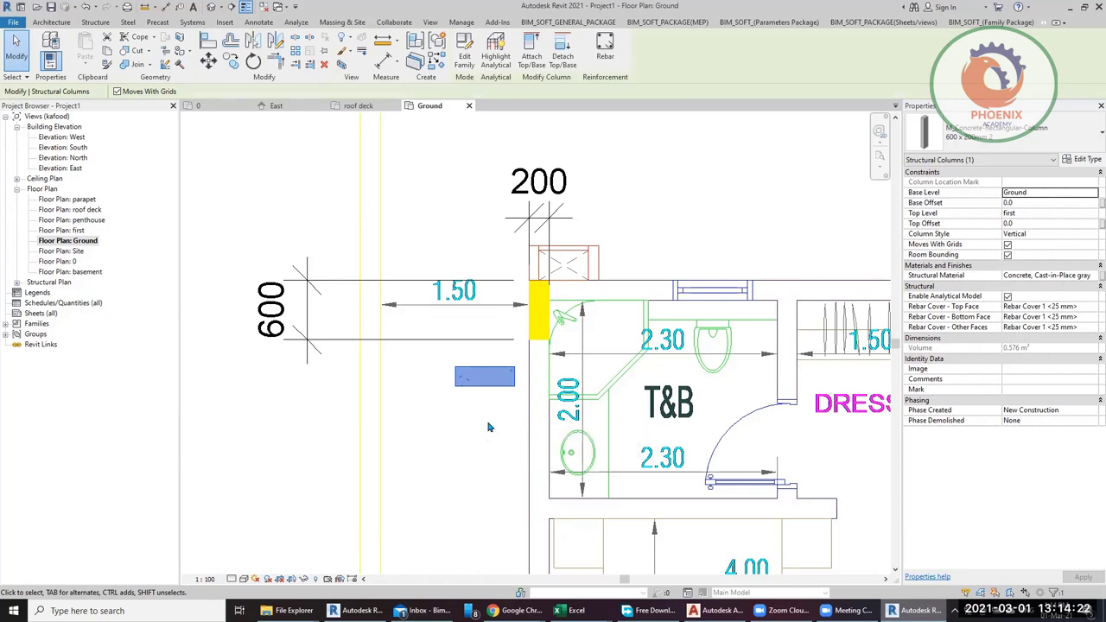
Step: Rotate the column 90 degrees so its long side runs parallel to the T&B's outer side wall
key("space")
key("space")
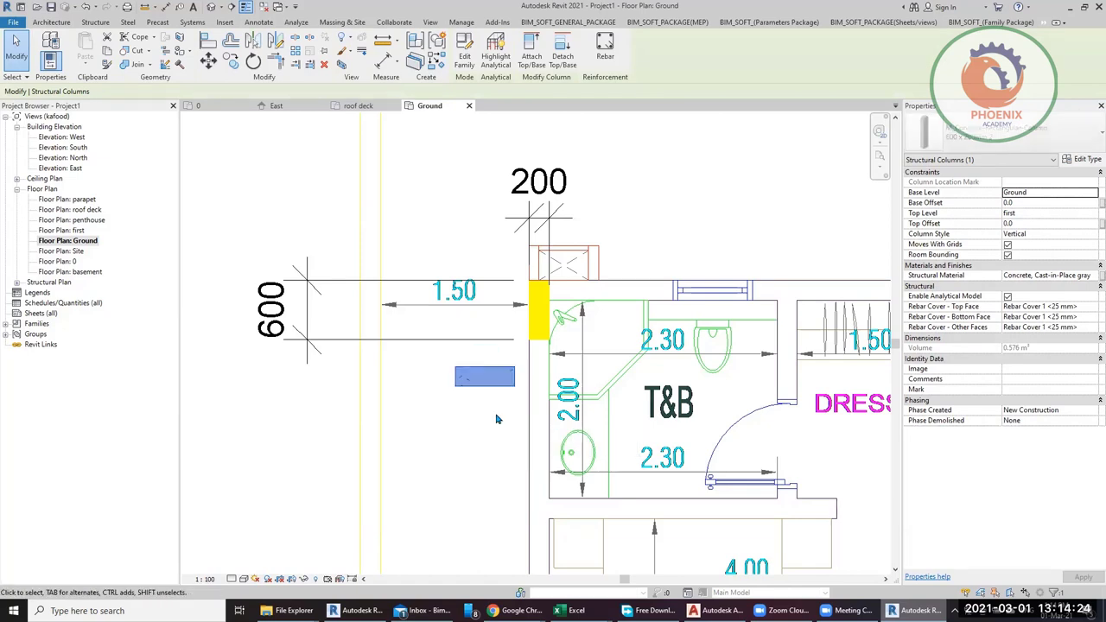
key("space")
key("space")
key("space")
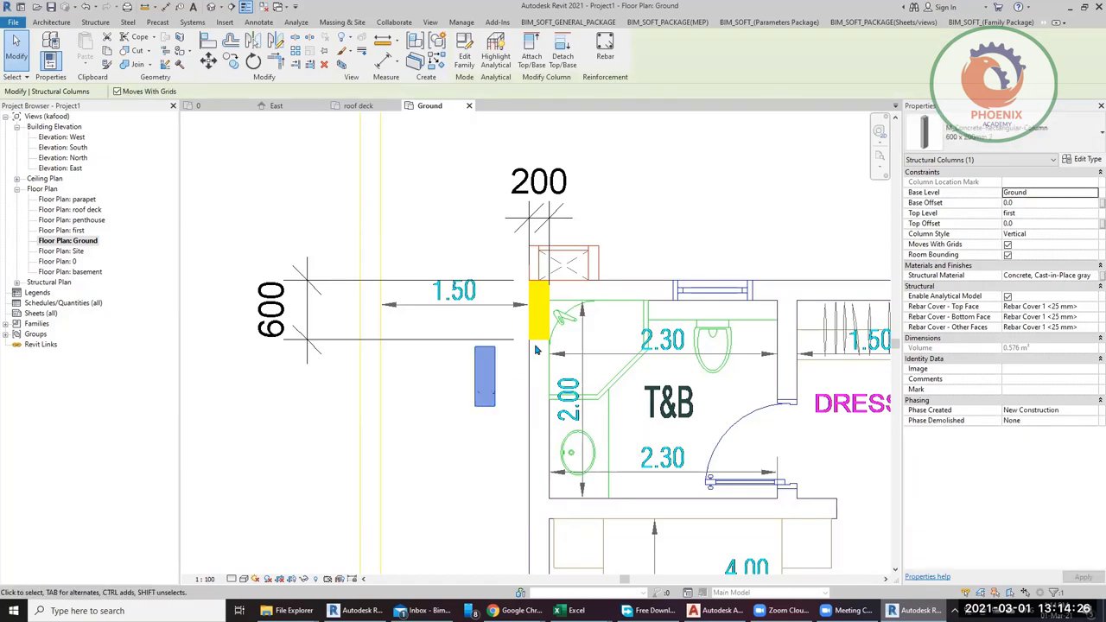
Step: Move the column by its upper inner corner onto the matching corner of the yellow column at the T&B's outer corner
key("m")
key("v")
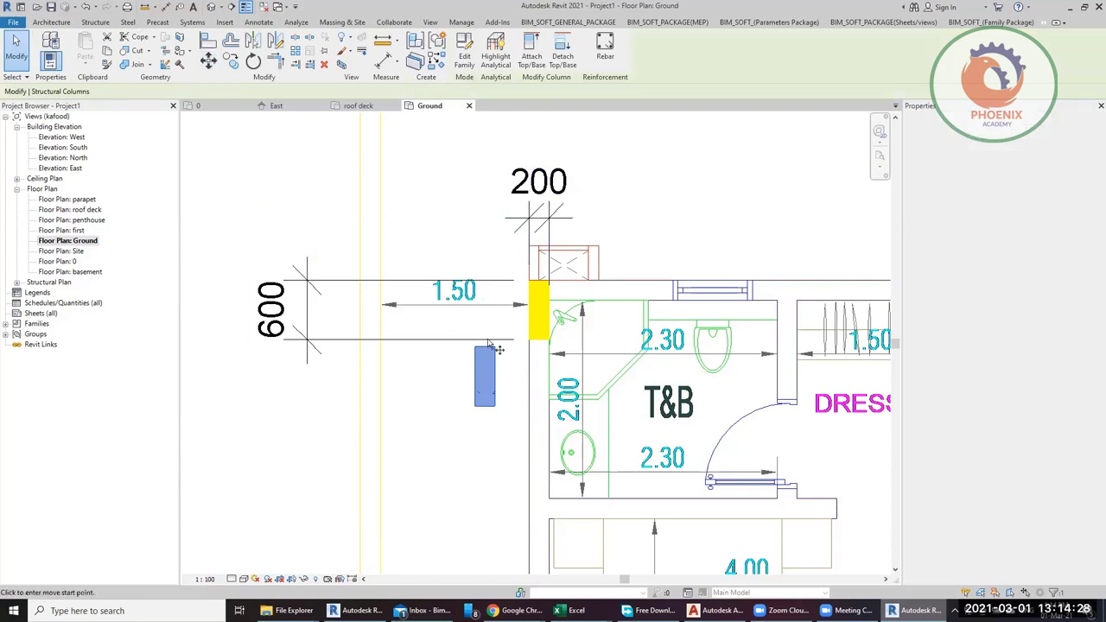
left_click(495, 348)
scroll(546, 287, "up", 5)
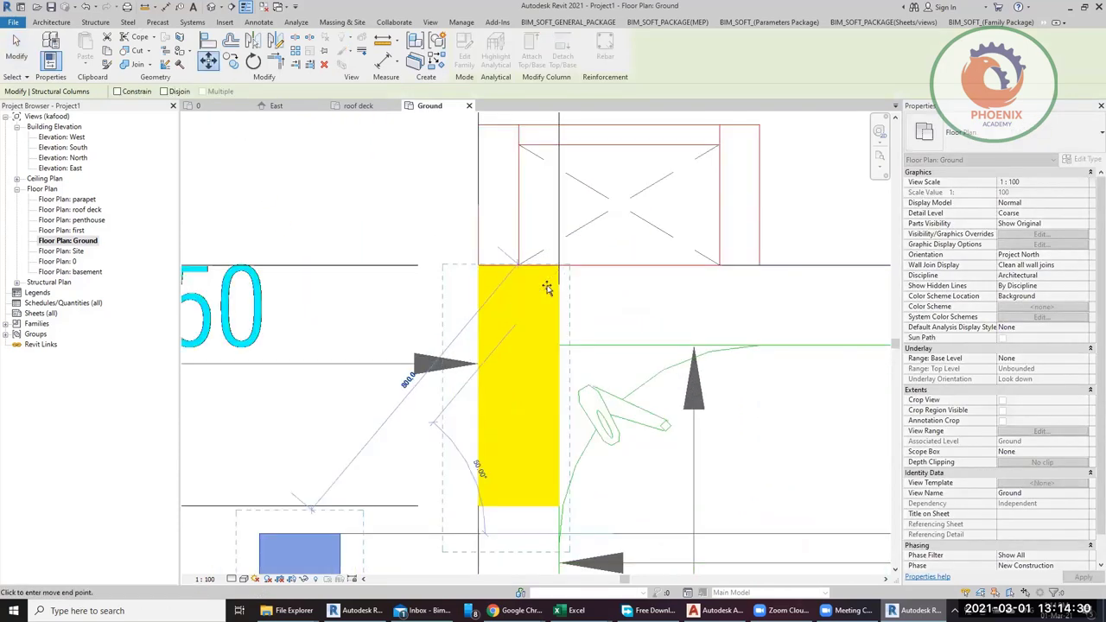
scroll(547, 288, "up", 3)
left_click(557, 264)
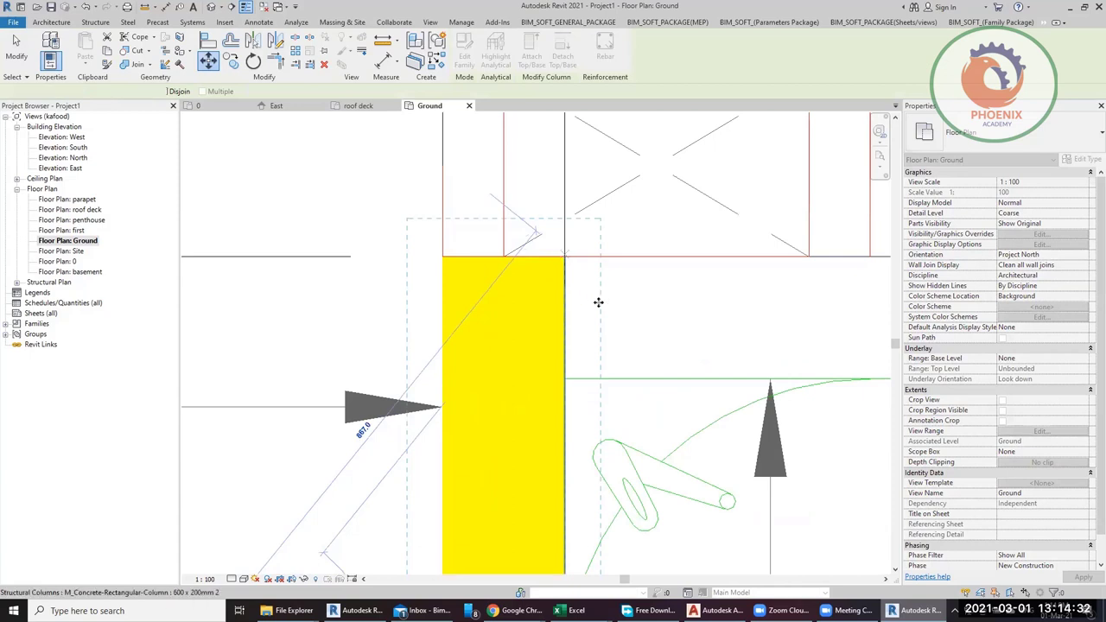
scroll(459, 248, "down", 3)
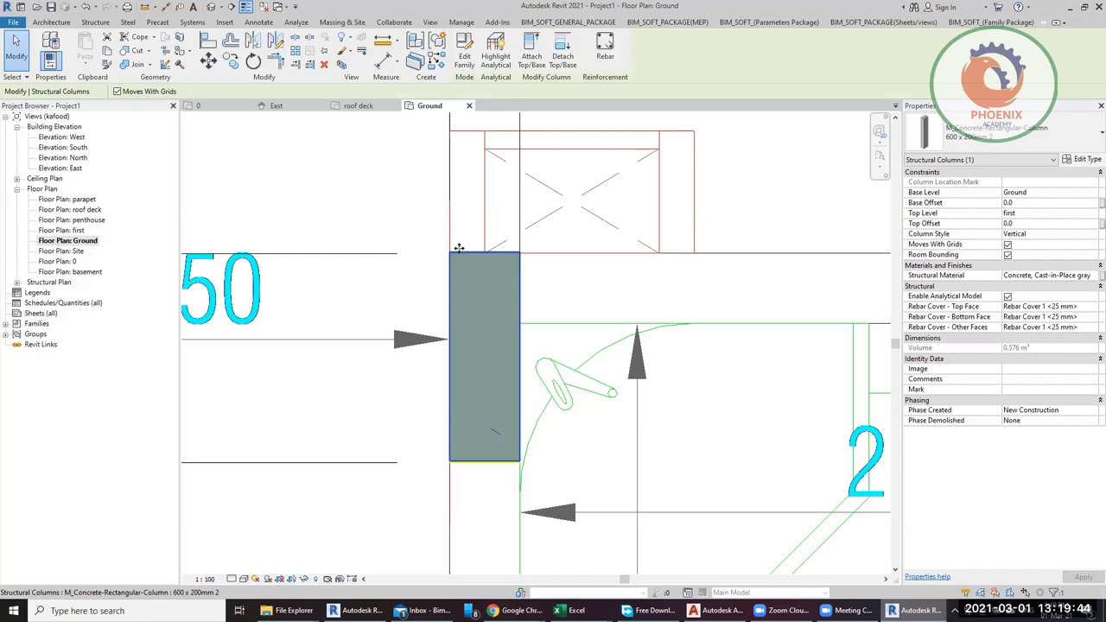
Step: Examine the column at the T&B corner and the remaining yellow columns across the ground floor plan
scroll(445, 165, "down", 5)
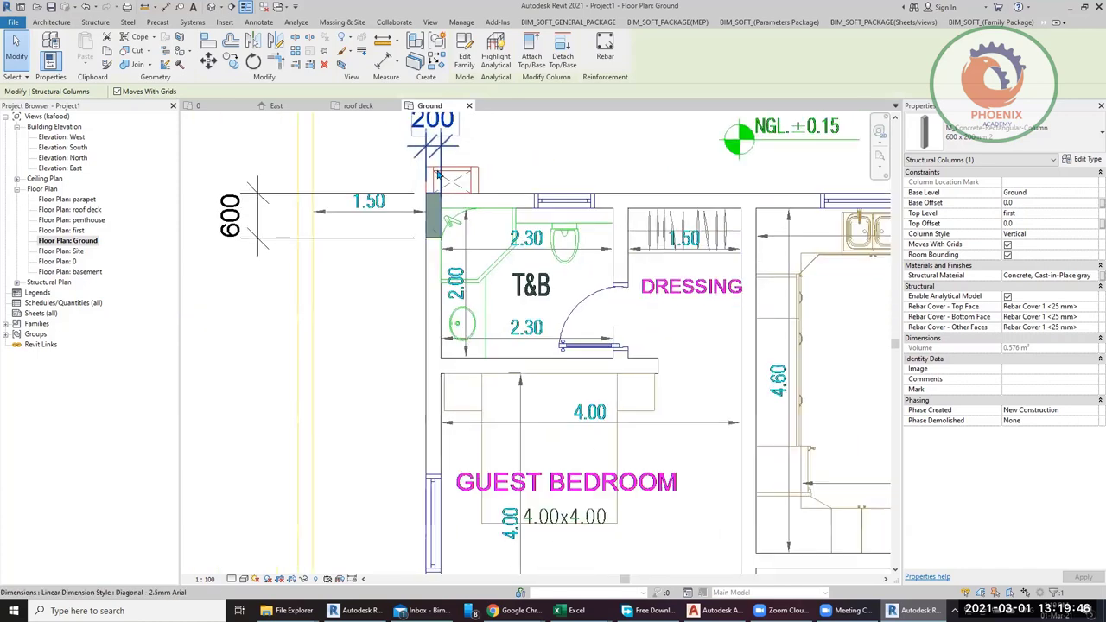
scroll(413, 249, "down", 4)
key("Escape")
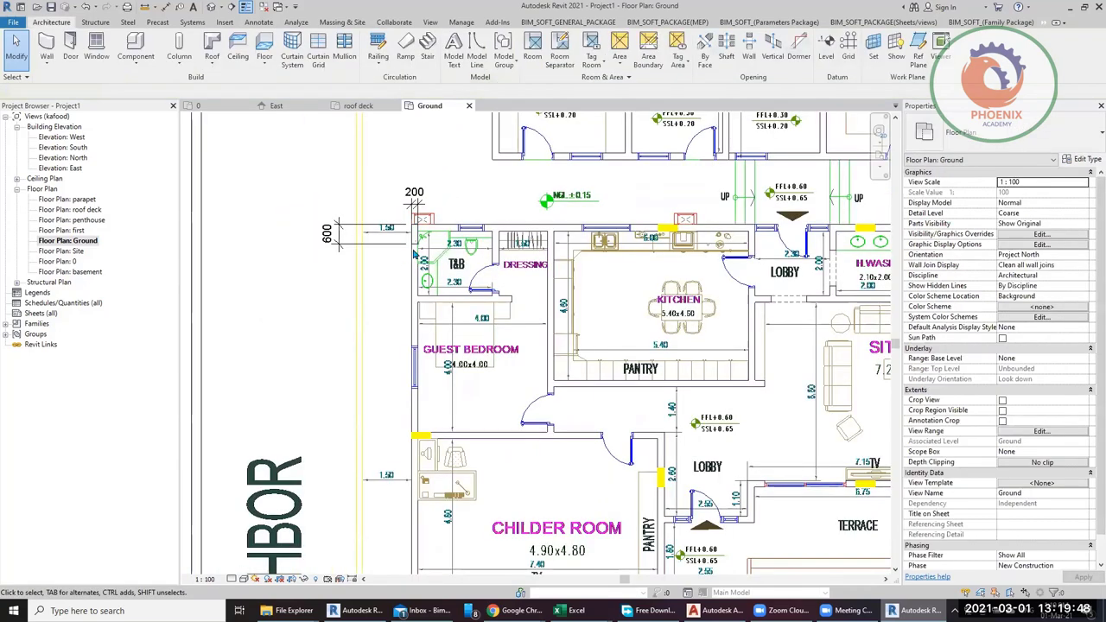
scroll(415, 251, "up", 3)
left_click(421, 244)
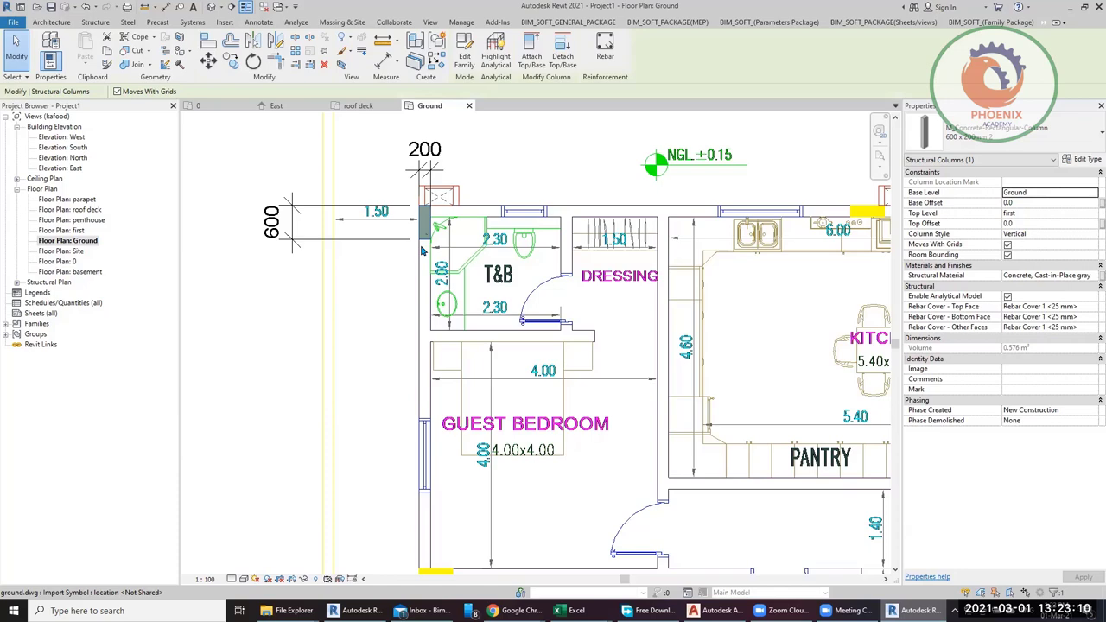
scroll(441, 179, "down", 3)
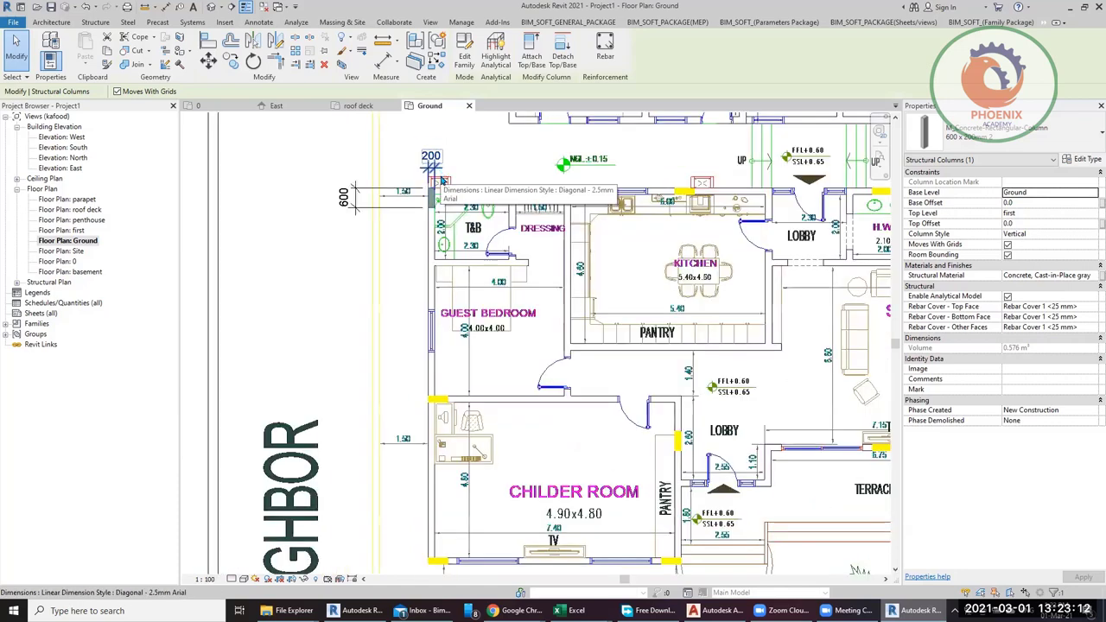
key("Escape")
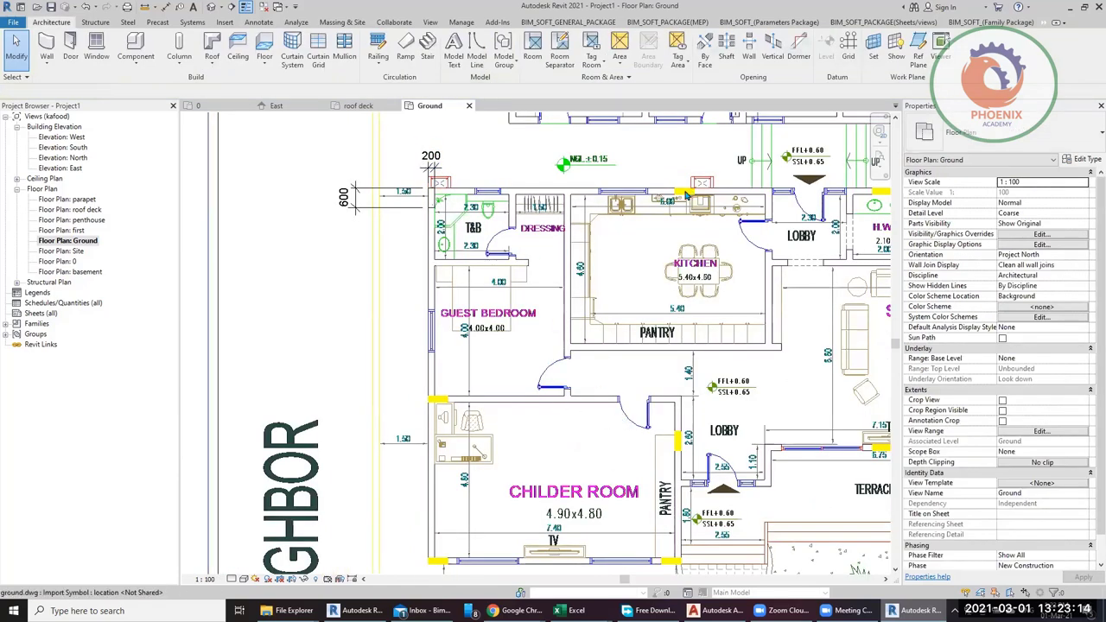
scroll(403, 324, "down", 4)
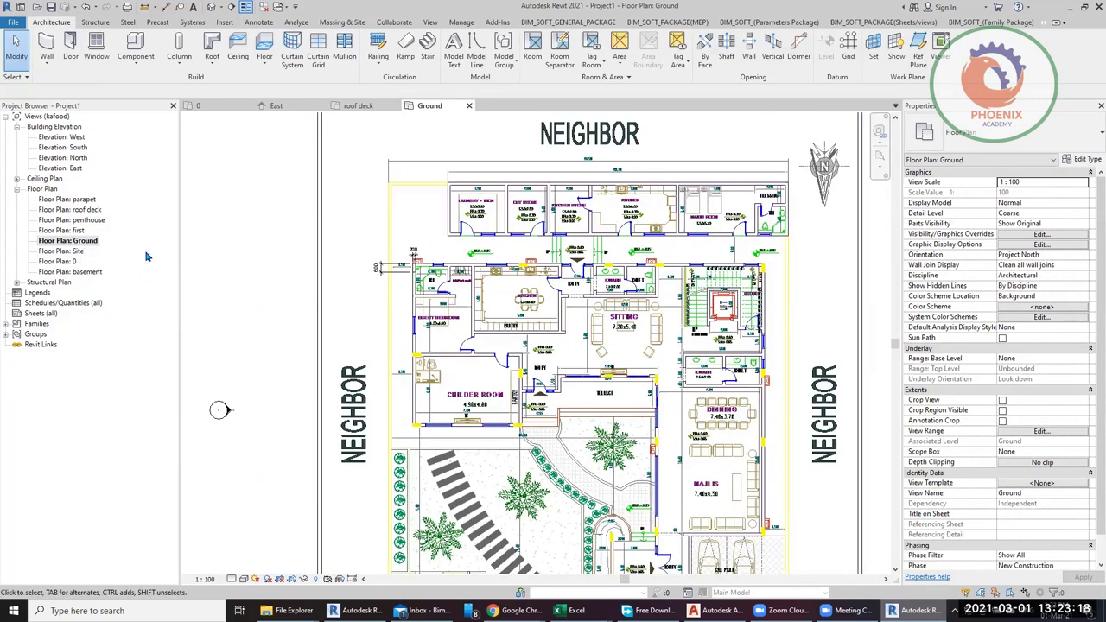
Step: Place a structural column of type 600 x 200mm 2 at the yellow column on the kitchen's outer wall
scroll(415, 370, "up", 2)
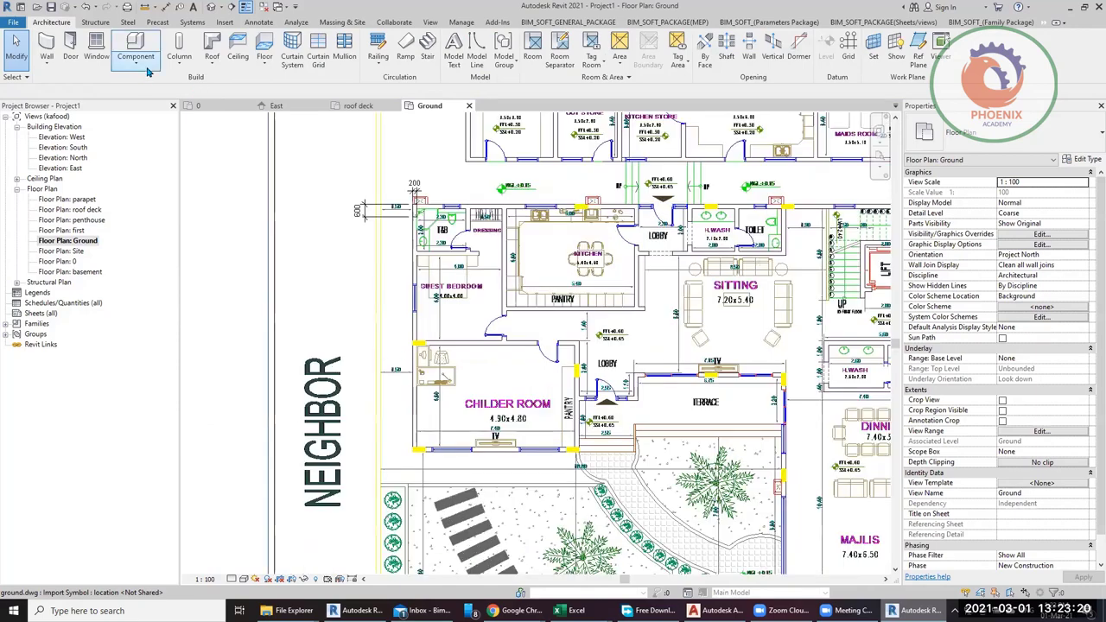
left_click(178, 63)
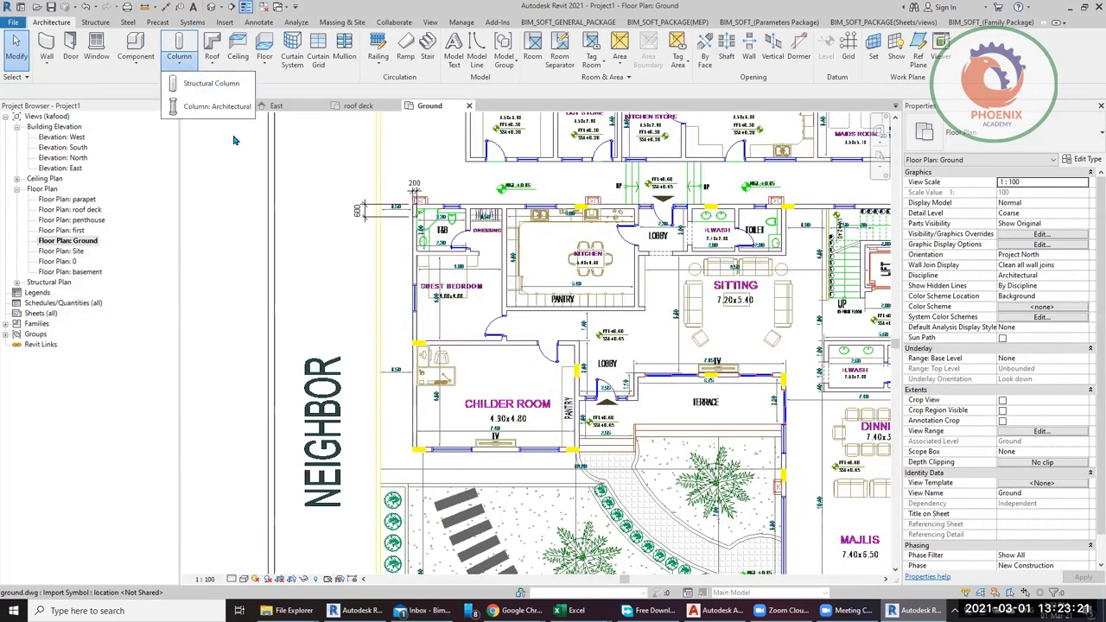
left_click(249, 83)
scroll(581, 218, "up", 6)
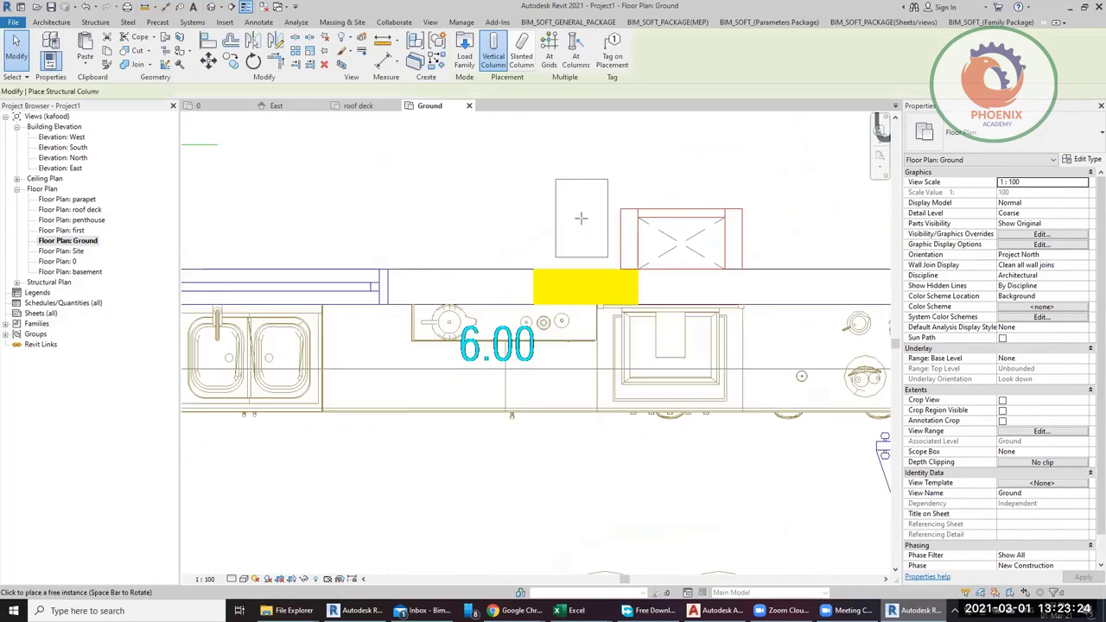
left_click(1003, 131)
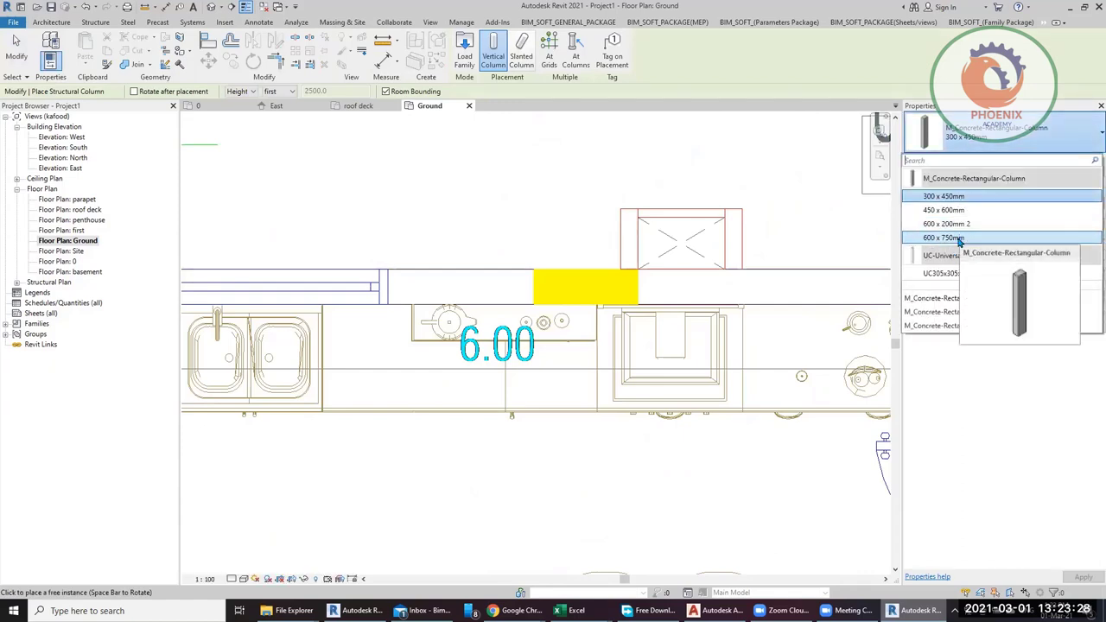
left_click(950, 224)
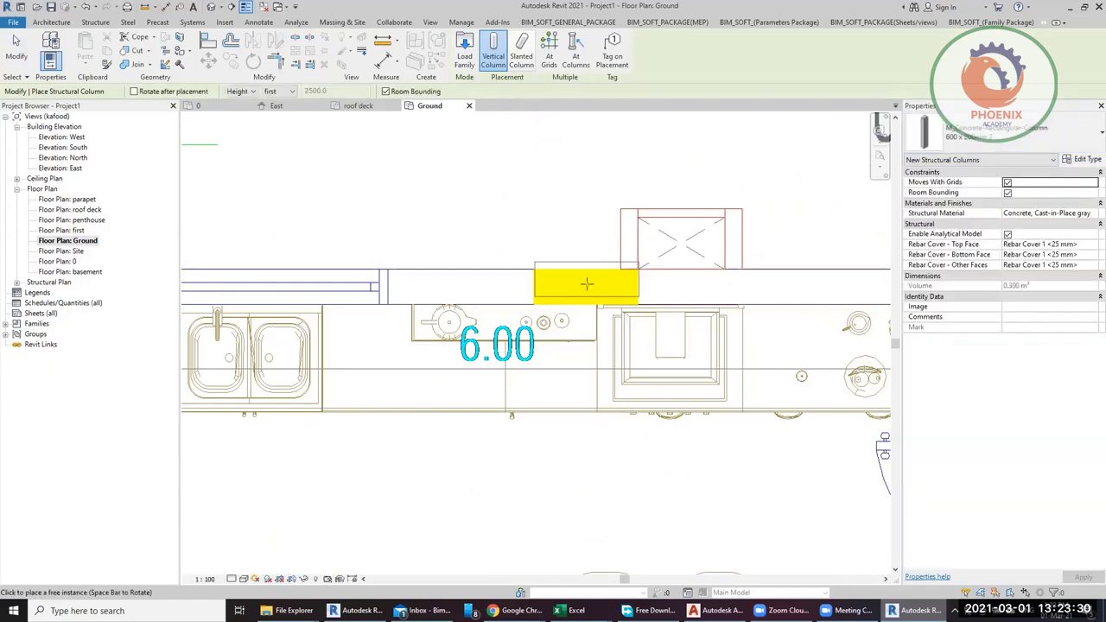
scroll(586, 283, "up", 3)
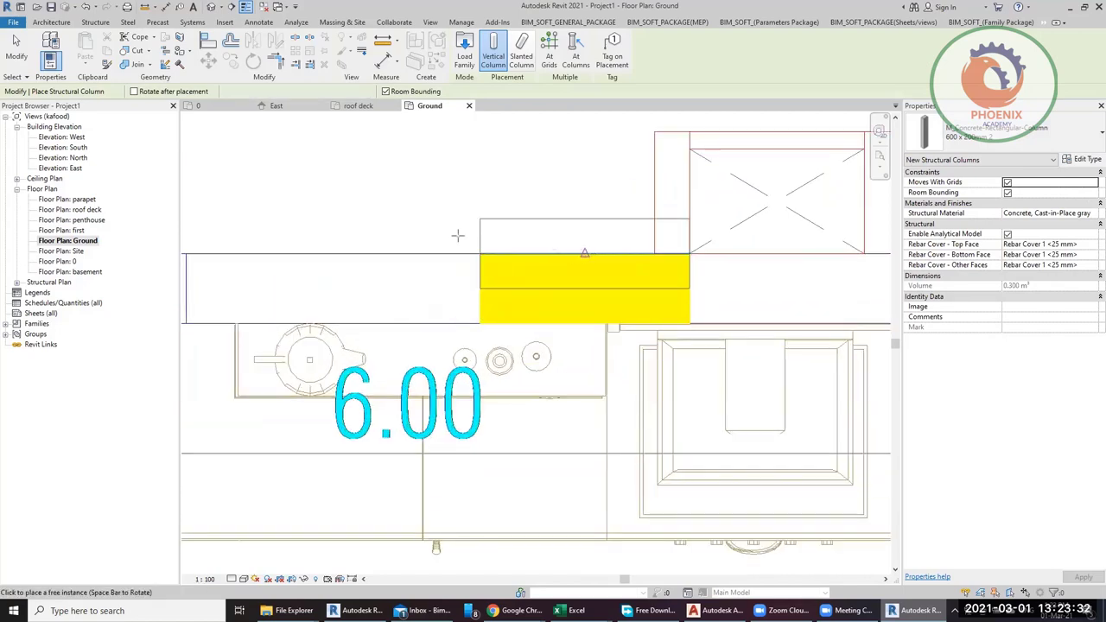
left_click(506, 227)
key("Escape")
Step: Move the kitchen wall column down by half its depth so it covers the yellow column outline
left_click(506, 217)
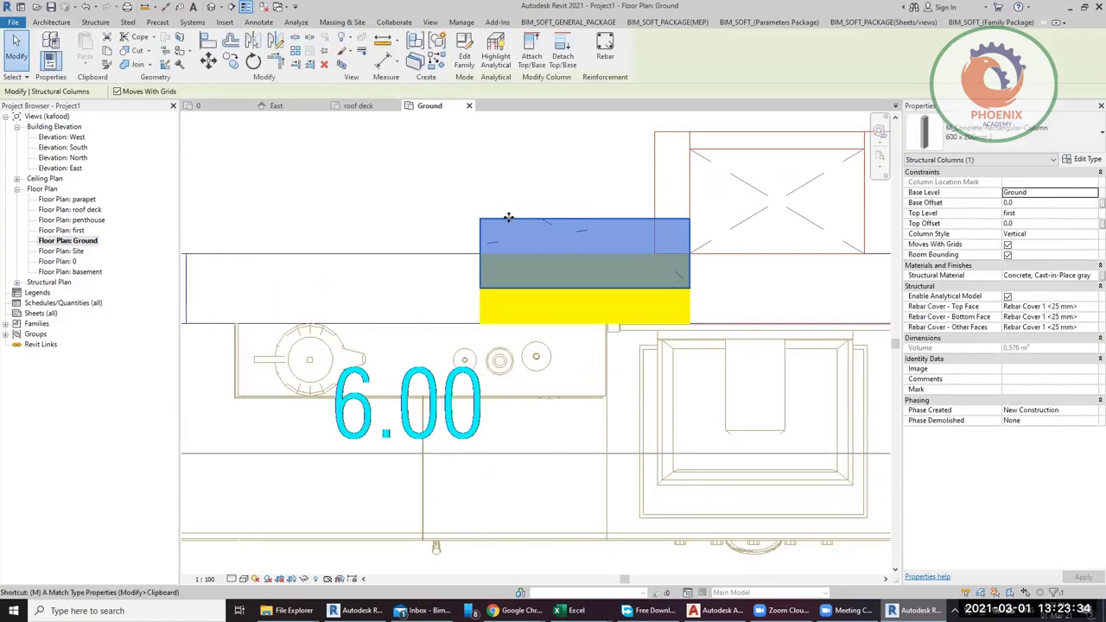
key("m")
key("v")
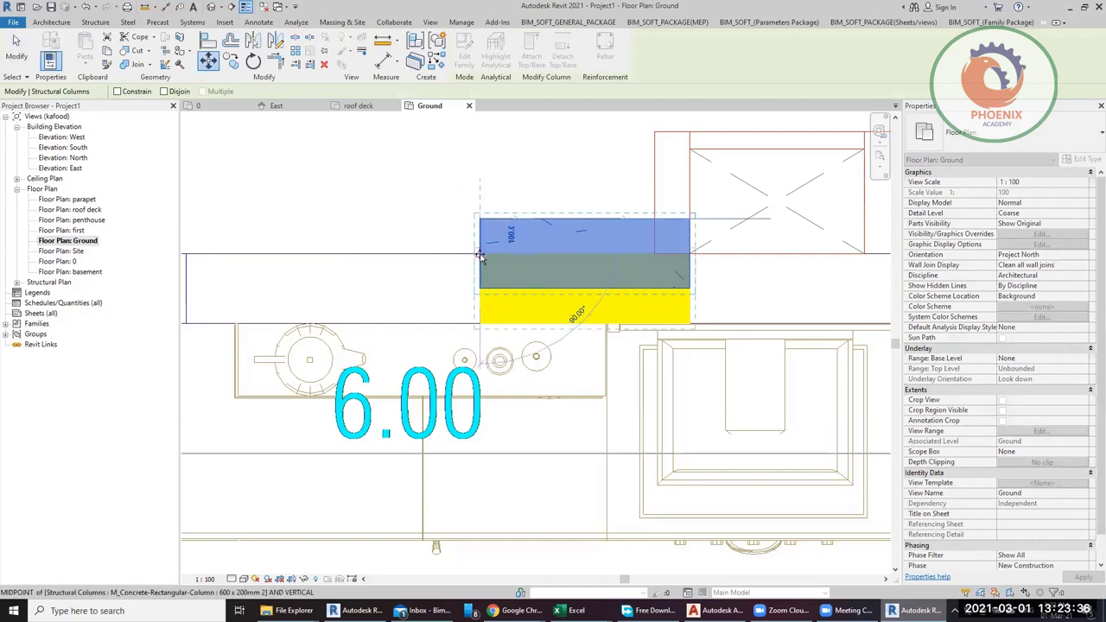
left_click(480, 256)
left_click(480, 291)
scroll(447, 266, "down", 3)
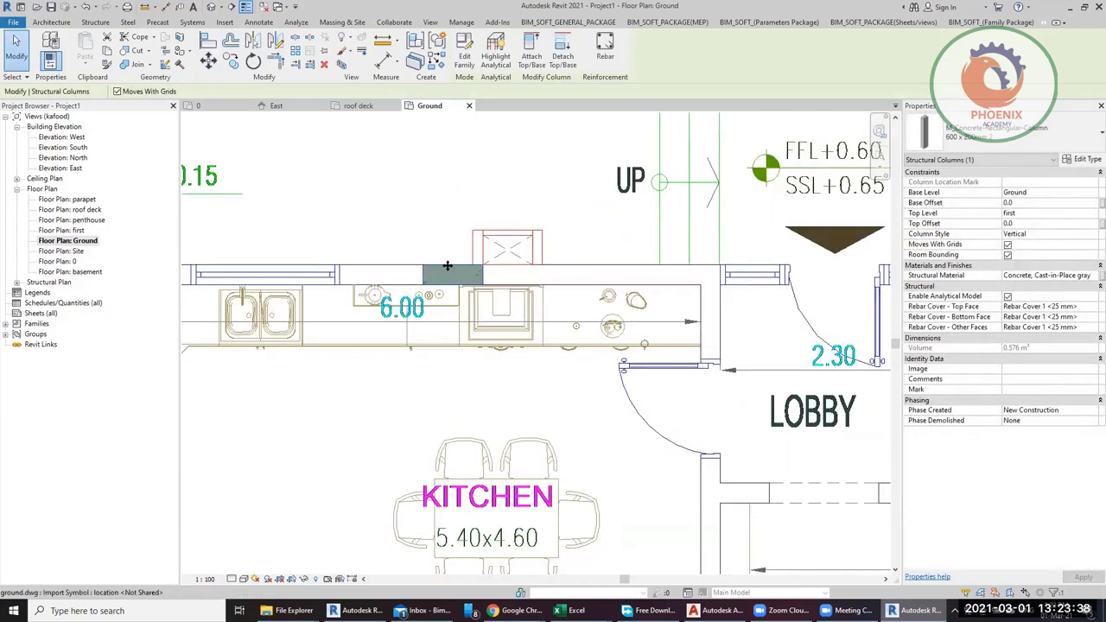
Step: Copy the kitchen wall column by its upper corner onto the yellow columns on the outer wall at H.WASH and beside the toilet
scroll(446, 266, "down", 2)
middle_click_drag(447, 266, 270, 272)
key("Escape")
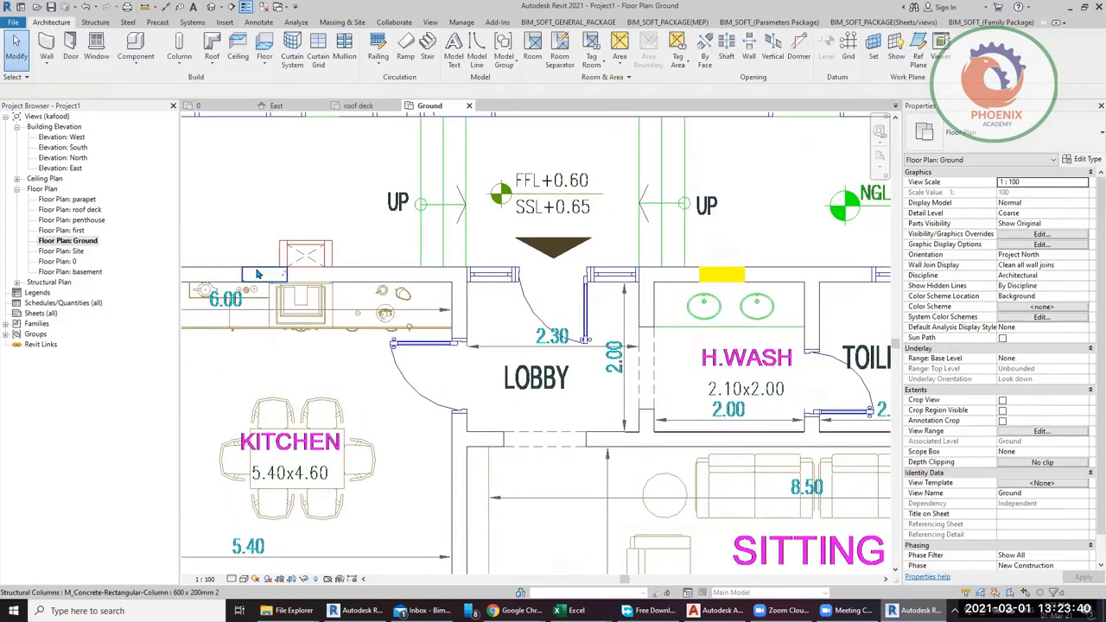
left_click(258, 274)
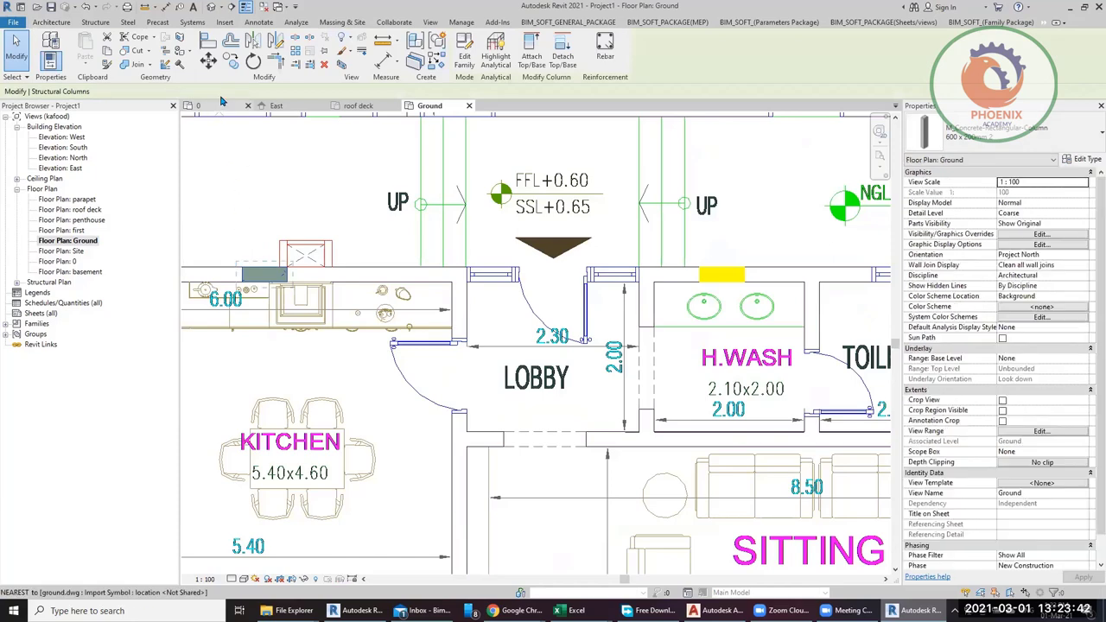
left_click(230, 59)
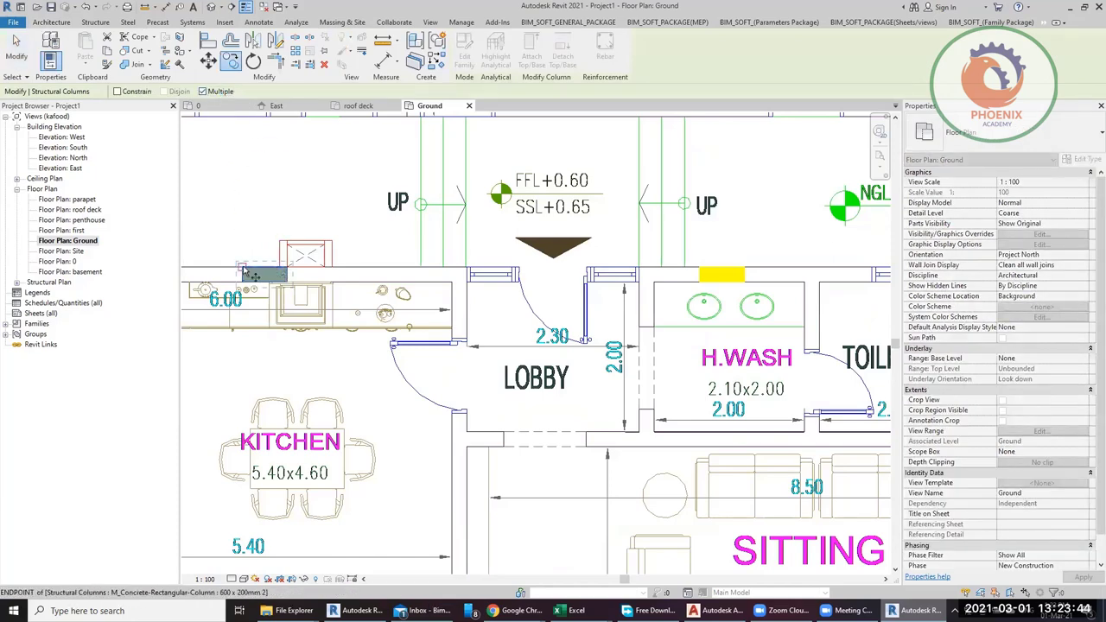
left_click(246, 274)
scroll(696, 274, "up", 4)
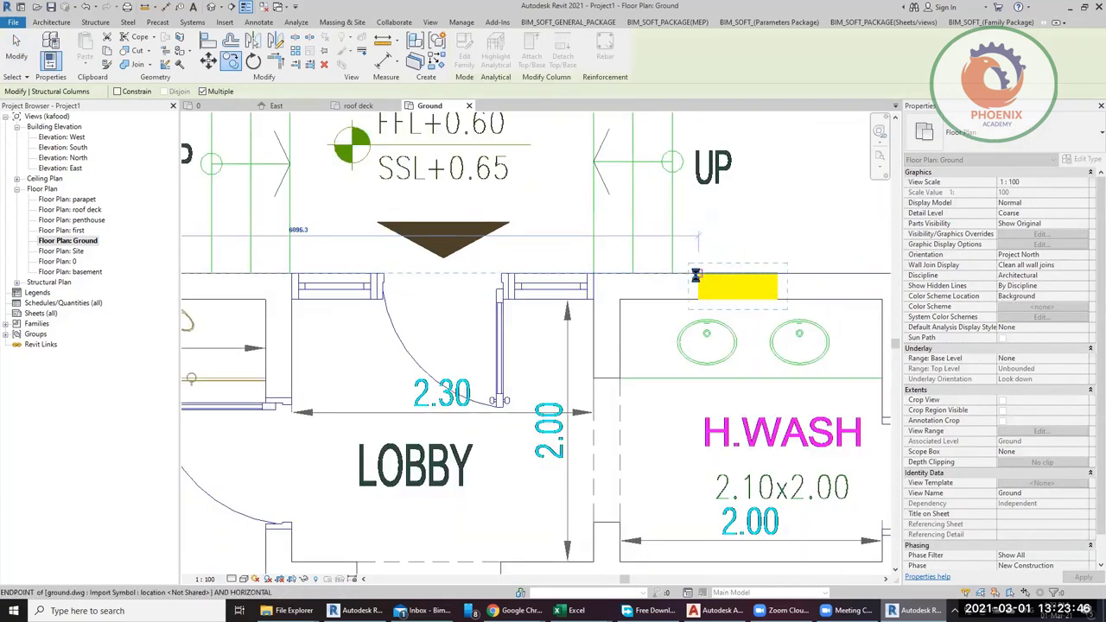
scroll(696, 275, "down", 5)
scroll(665, 292, "up", 6)
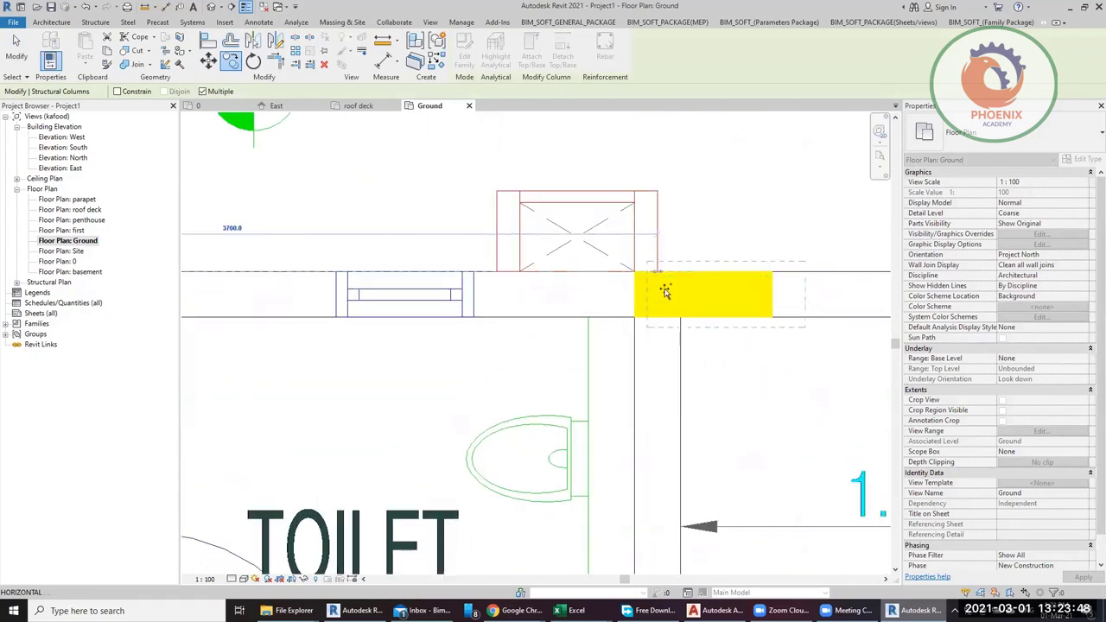
scroll(665, 292, "up", 2)
scroll(463, 292, "down", 4)
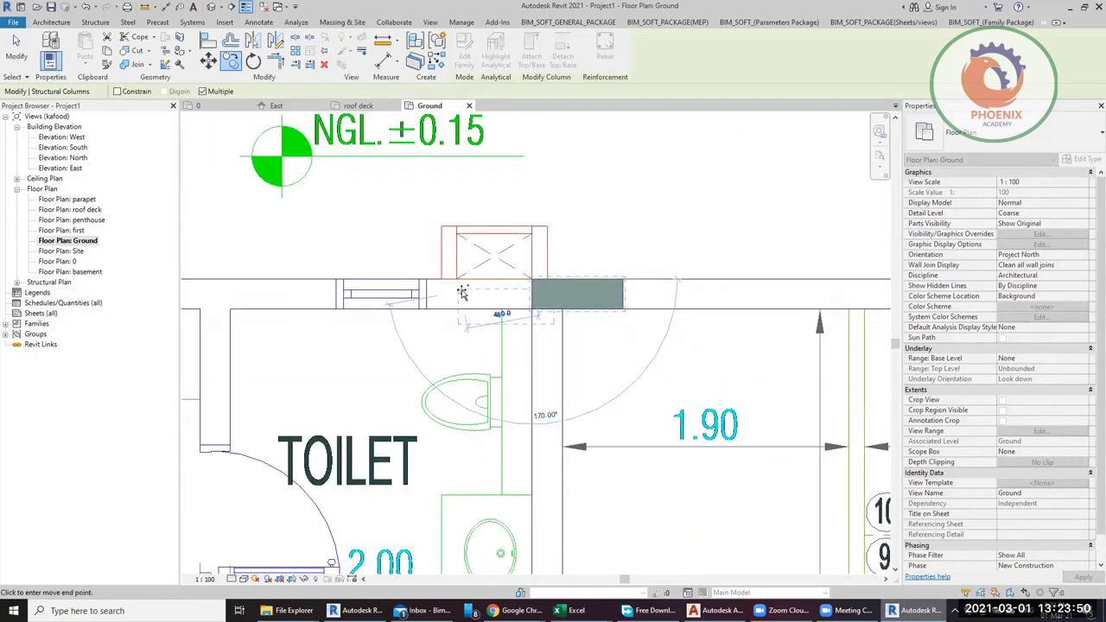
Step: Copy the column beside the vertical yellow column at the elec cabinet corner and rotate the copy 90 degrees
scroll(464, 293, "down", 3)
scroll(601, 275, "up", 4)
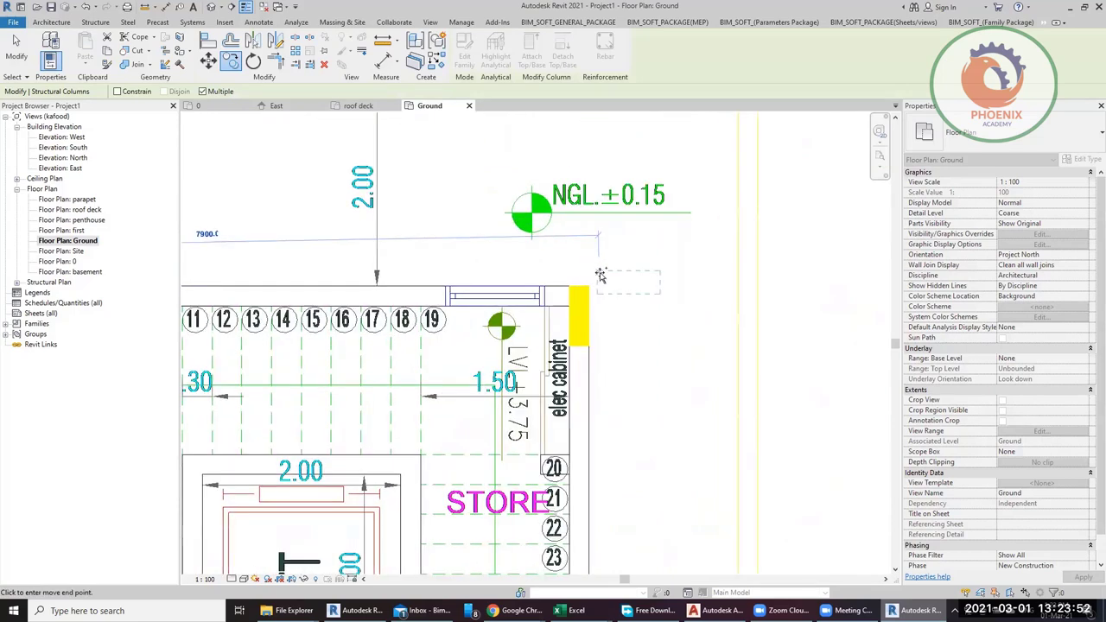
scroll(601, 274, "up", 1)
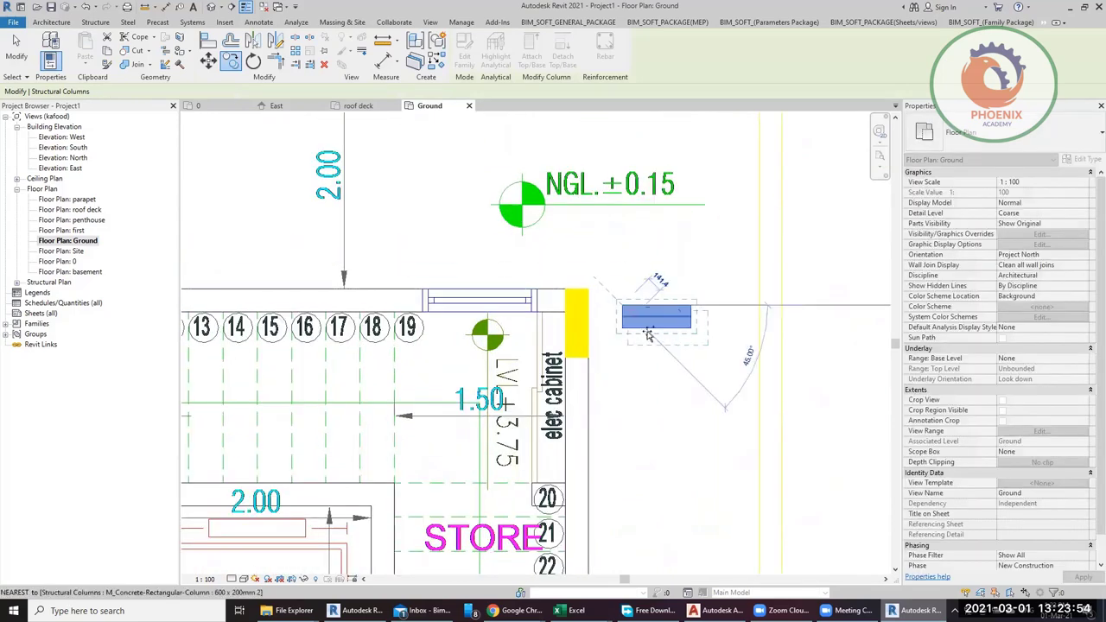
left_click(652, 335)
key("space")
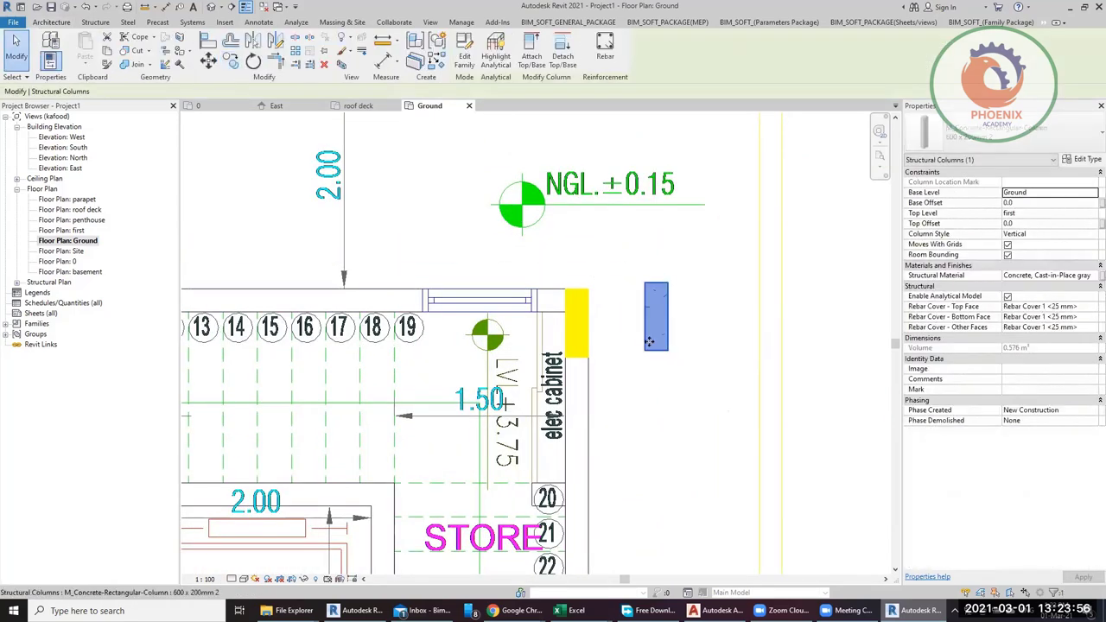
Step: Move the rotated column by its upper outer corner onto the matching corner of the yellow column at the elec cabinet
left_click(207, 60)
left_click(668, 283)
scroll(584, 302, "up", 2)
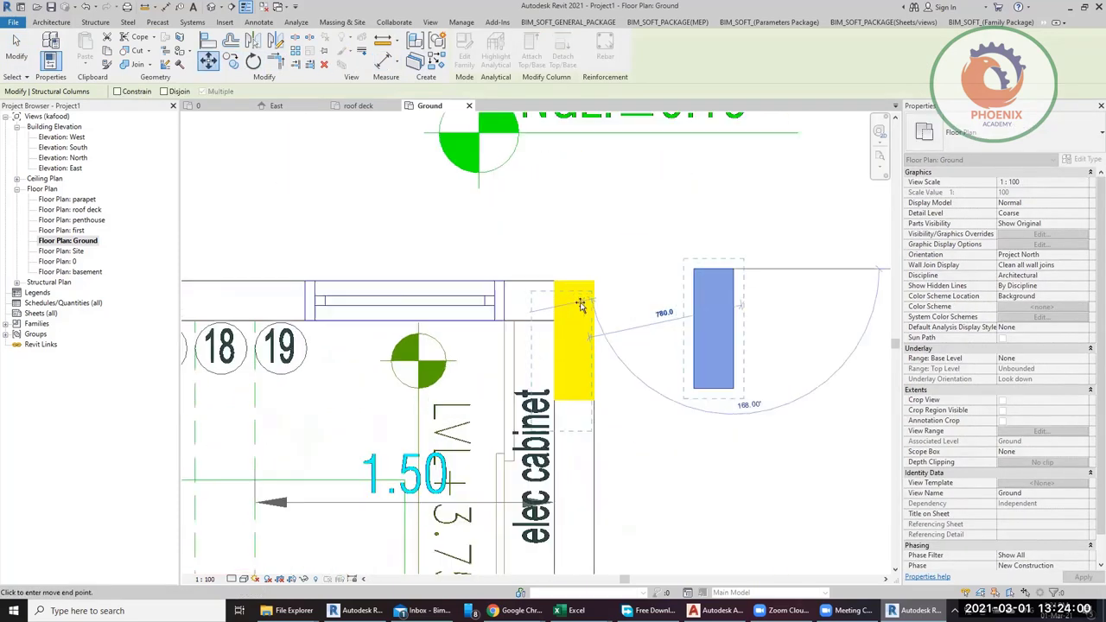
scroll(582, 305, "up", 1)
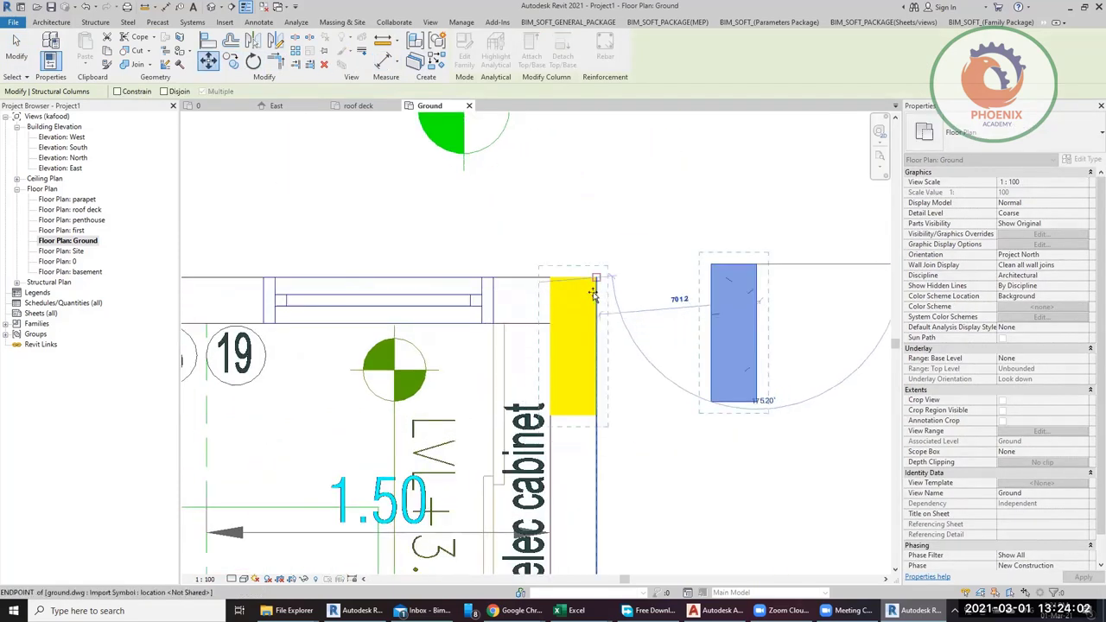
left_click(596, 278)
scroll(616, 225, "down", 3)
scroll(671, 279, "down", 1)
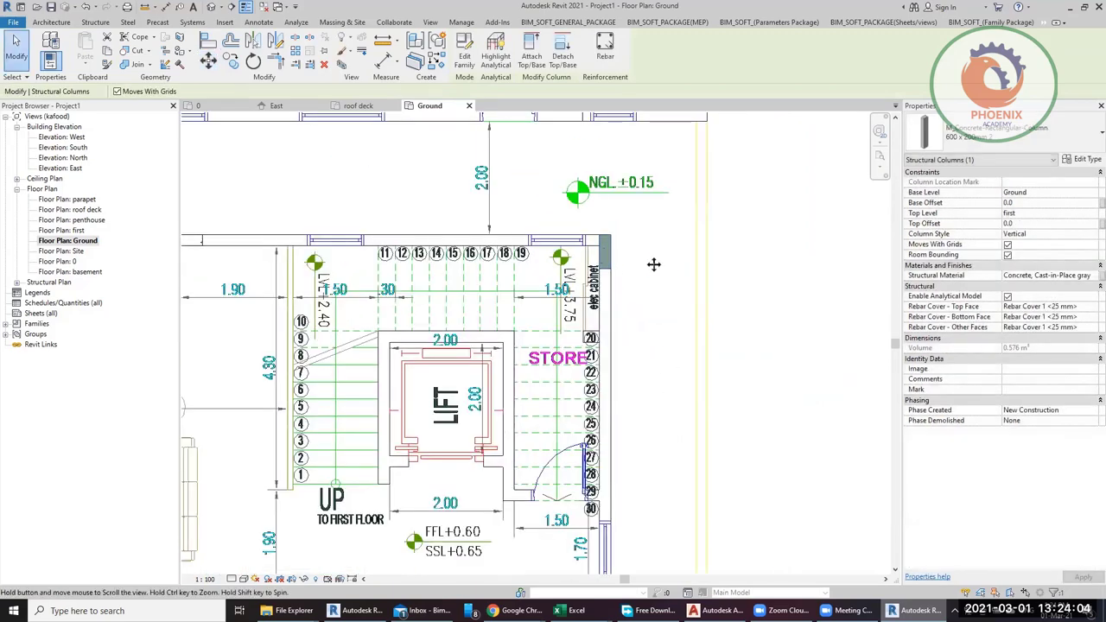
Step: Copy the elec cabinet column by its top-edge midpoint onto the yellow columns on the outer wall at the toilet and below the dining area
middle_click_drag(654, 262, 651, 488)
key("c")
key("o")
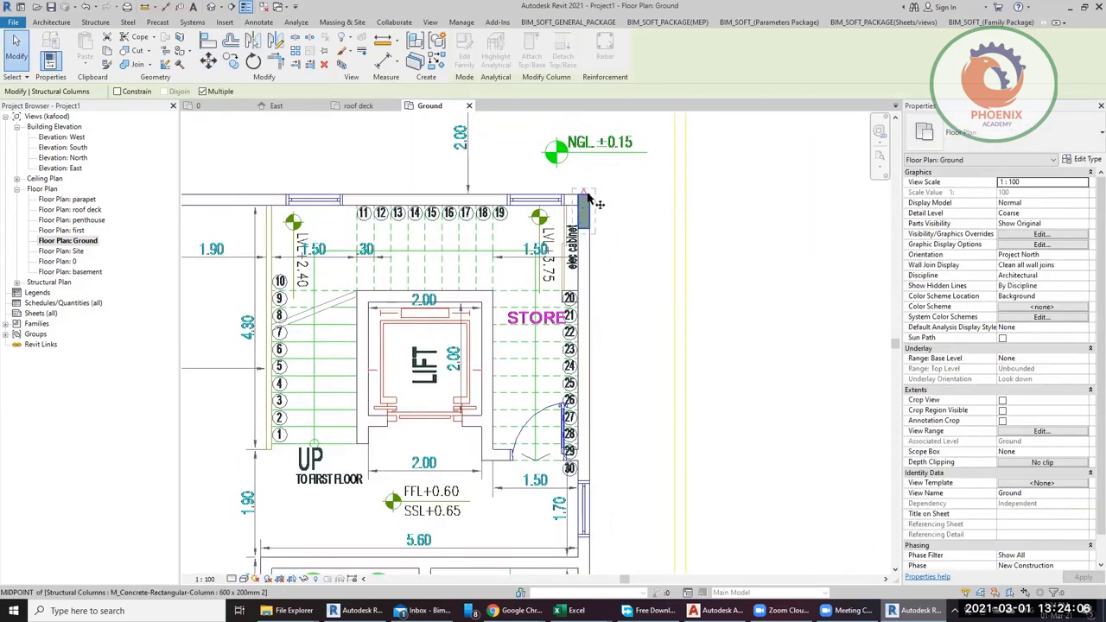
left_click(584, 195)
scroll(575, 531, "up", 8)
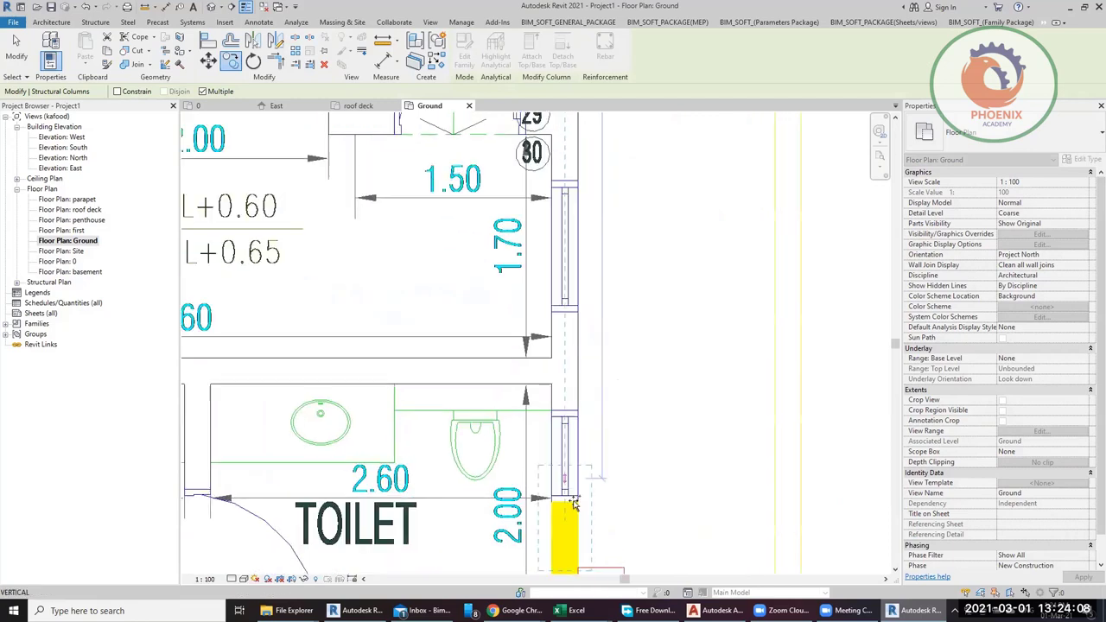
left_click(548, 507)
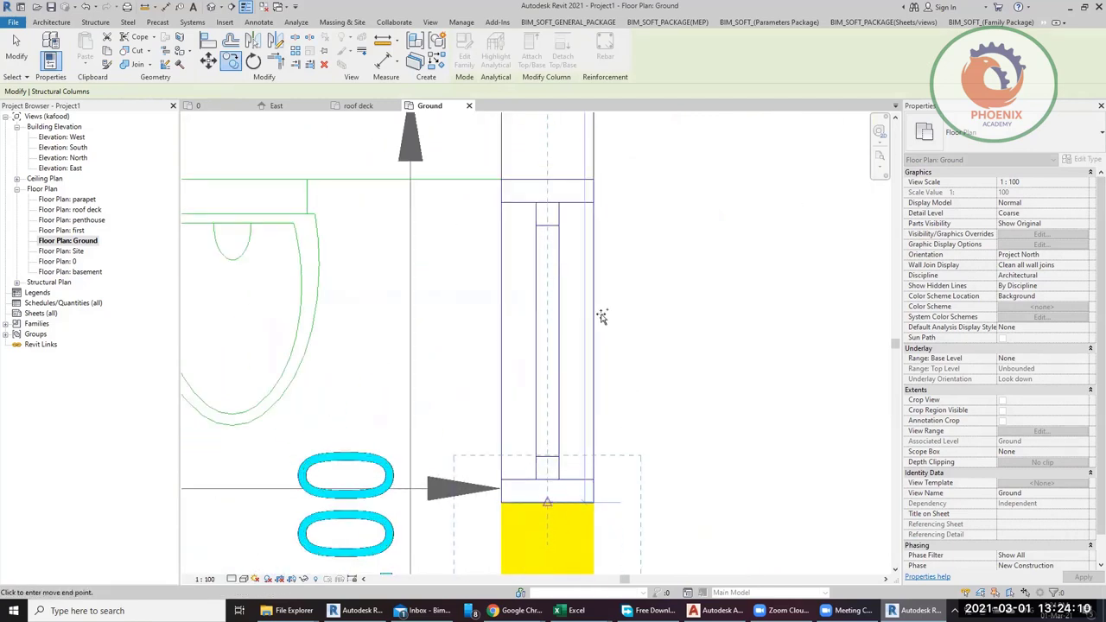
scroll(587, 294, "down", 4)
scroll(563, 273, "down", 3)
scroll(538, 380, "up", 8)
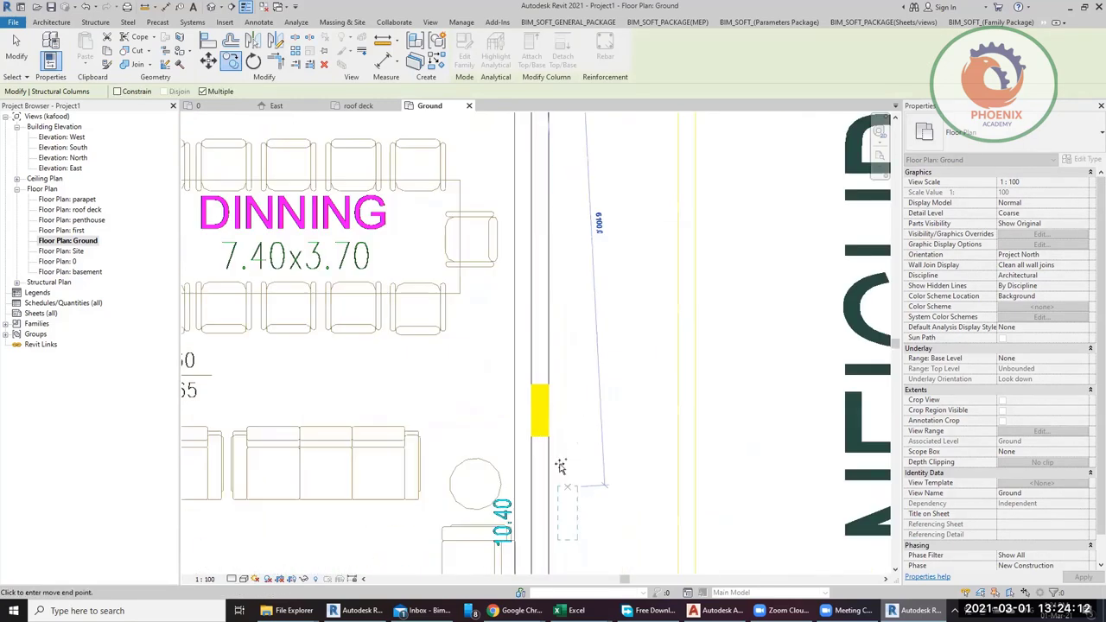
left_click(537, 337)
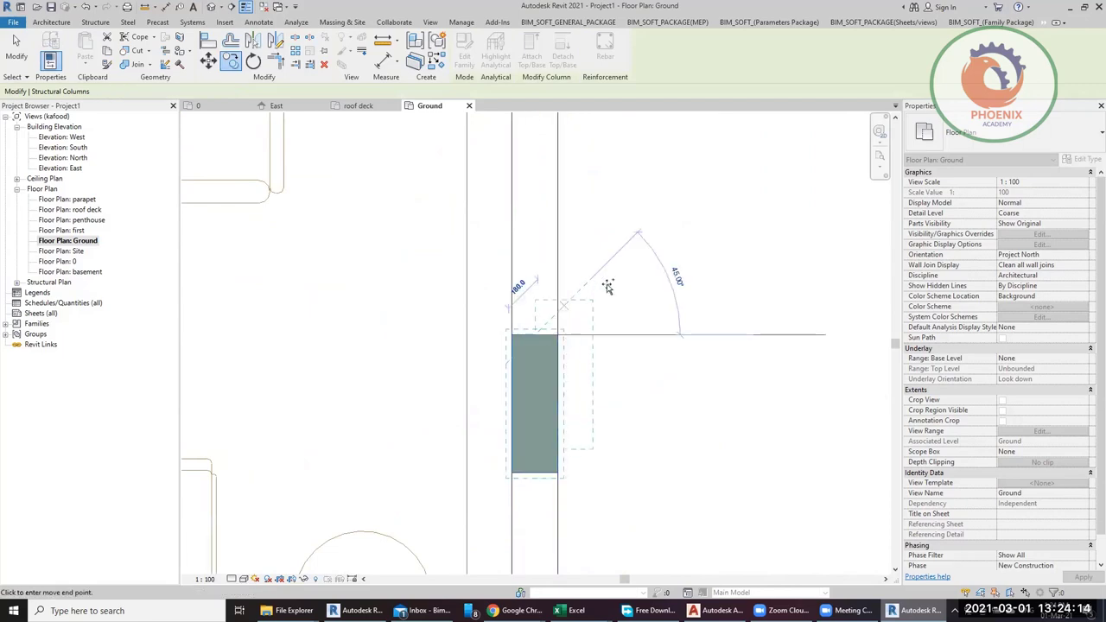
Step: Copy the column onto the two yellow columns on the majlis's garden-side wall, the lower one above the entrance lobby
scroll(596, 268, "down", 5)
scroll(383, 292, "up", 3)
scroll(383, 291, "up", 5)
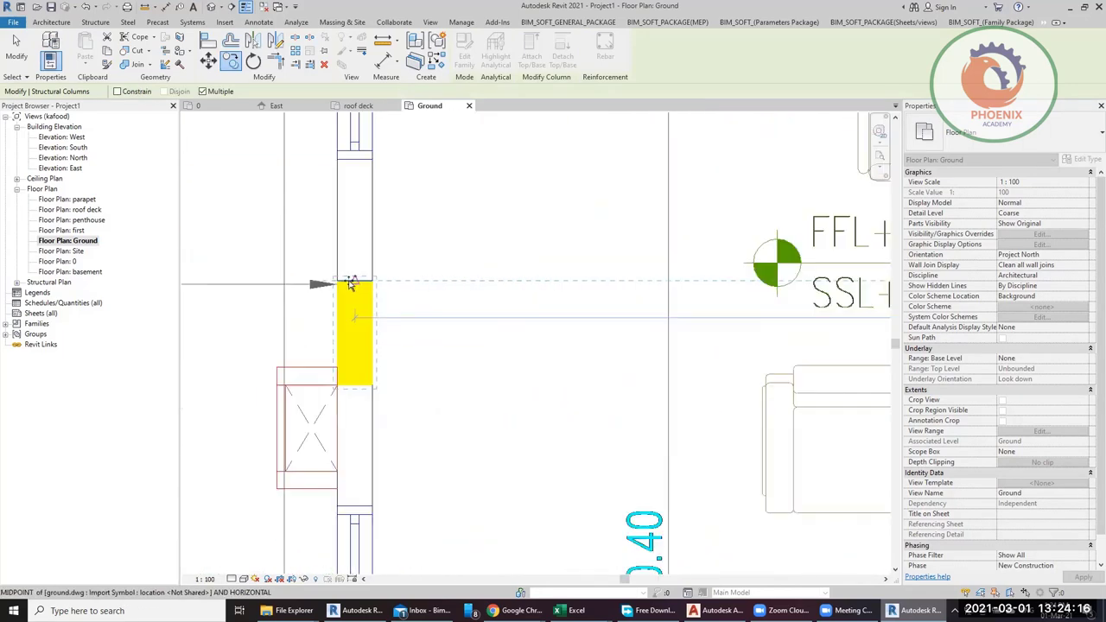
scroll(399, 276, "down", 6)
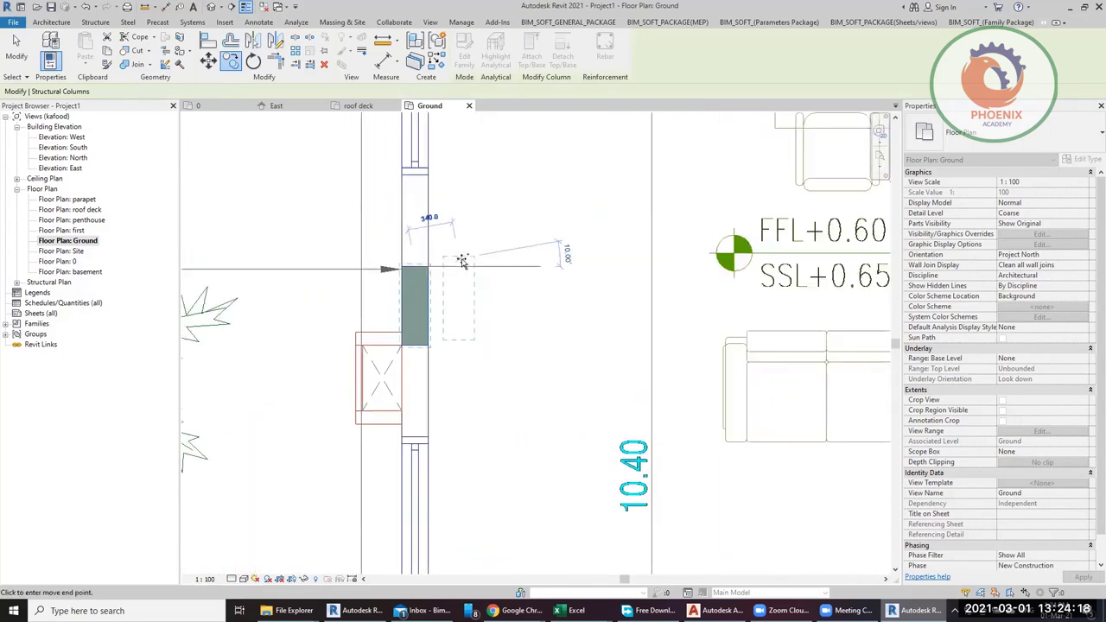
scroll(456, 429, "up", 5)
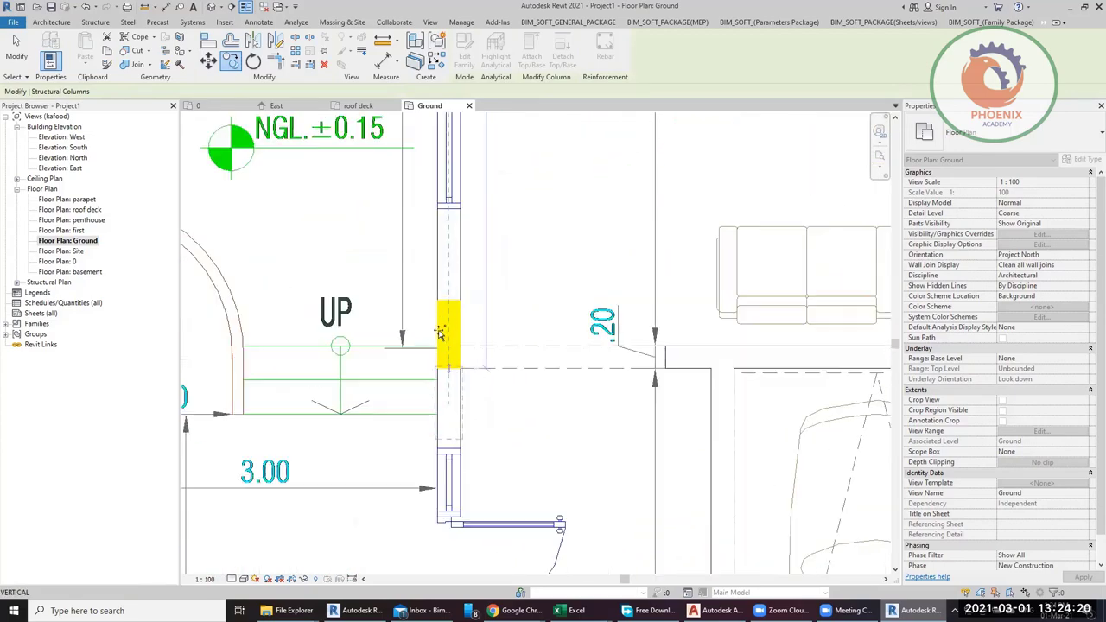
scroll(515, 297, "down", 6)
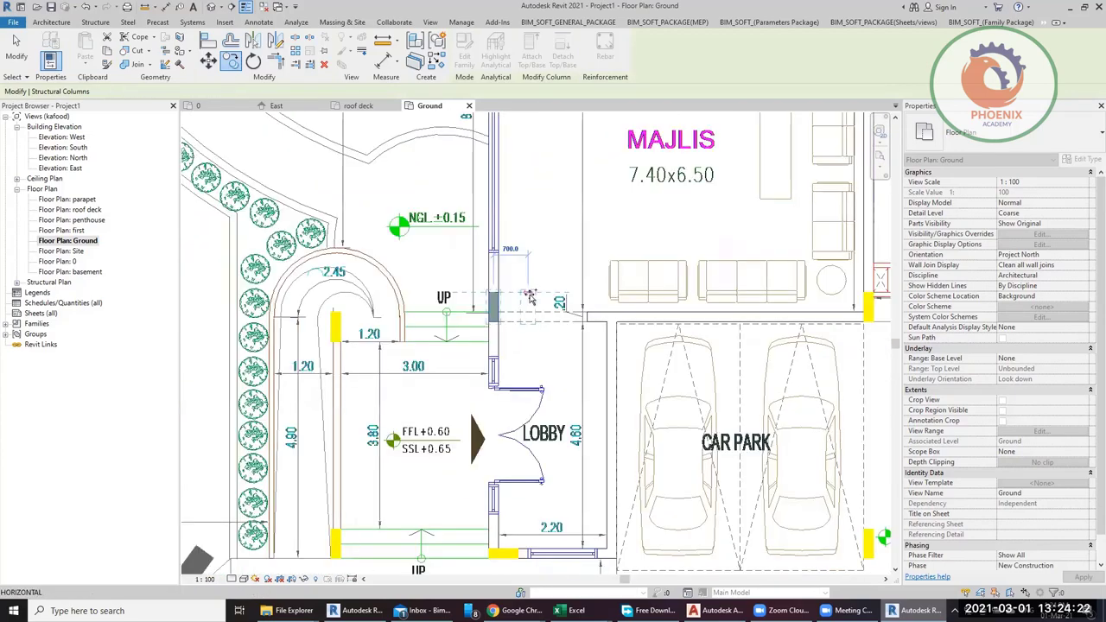
Step: Copy the column next to the horizontal yellow column at the lobby's lower corner and rotate the copy 90 degrees
scroll(522, 370, "up", 5)
scroll(522, 370, "up", 5)
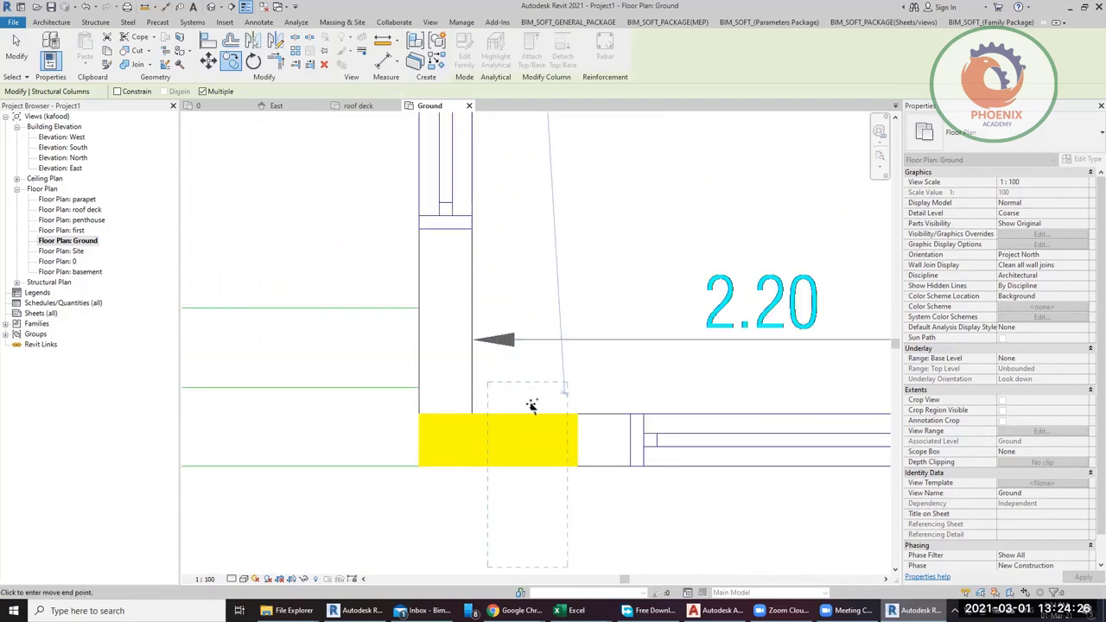
left_click(576, 434)
scroll(587, 335, "down", 3)
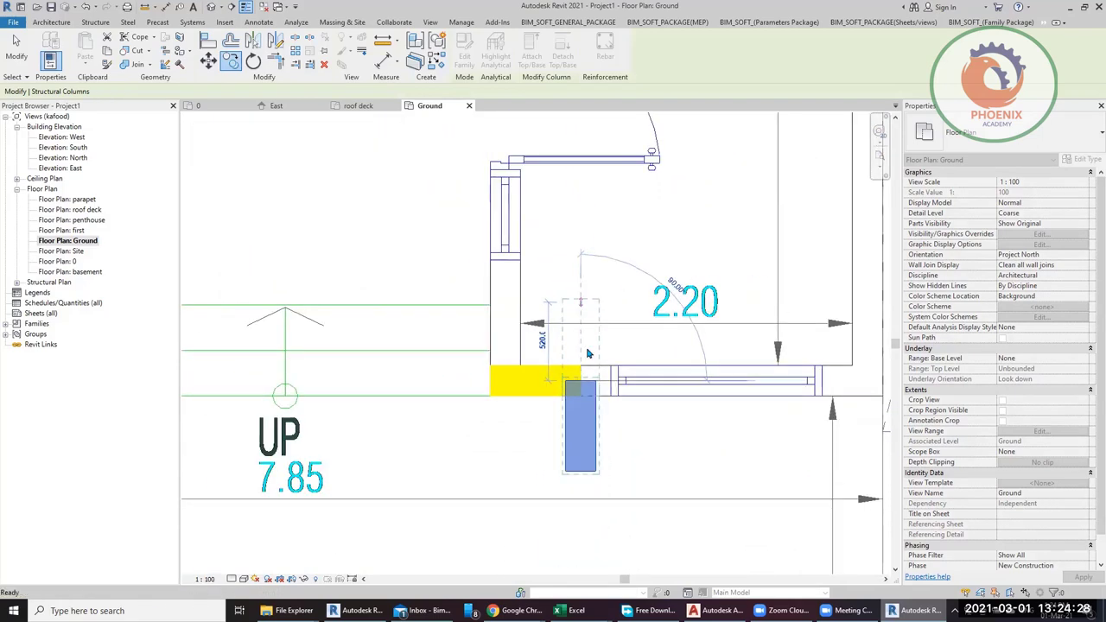
left_click(576, 430)
scroll(575, 430, "up", 3)
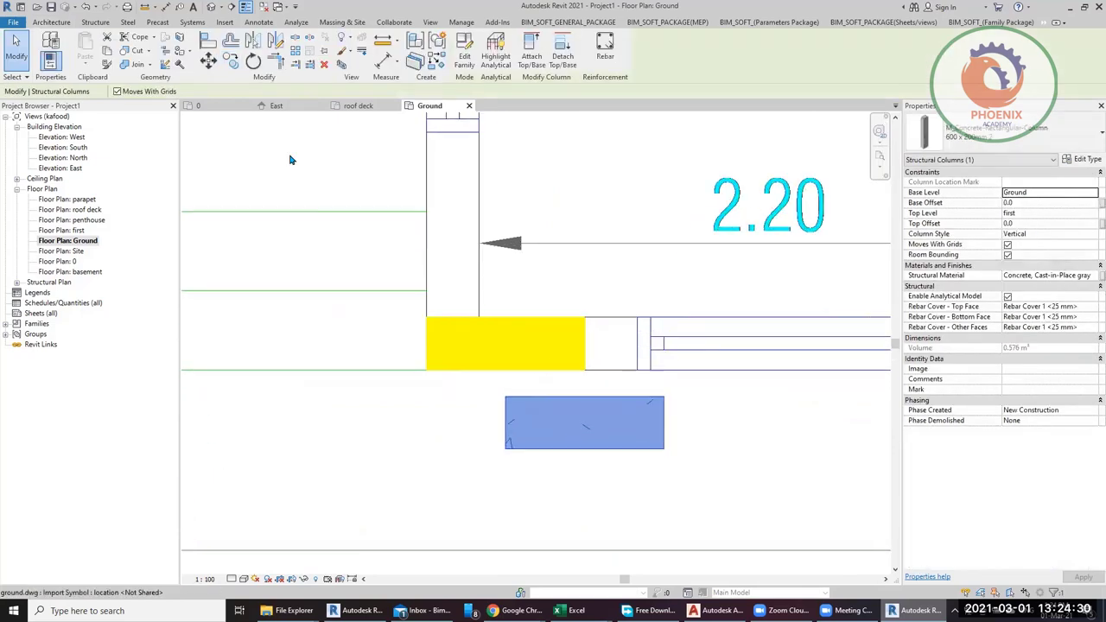
Step: Move the rotated column by its upper inner corner onto the matching corner of the yellow column at the lobby's lower corner
left_click(209, 60)
left_click(656, 398)
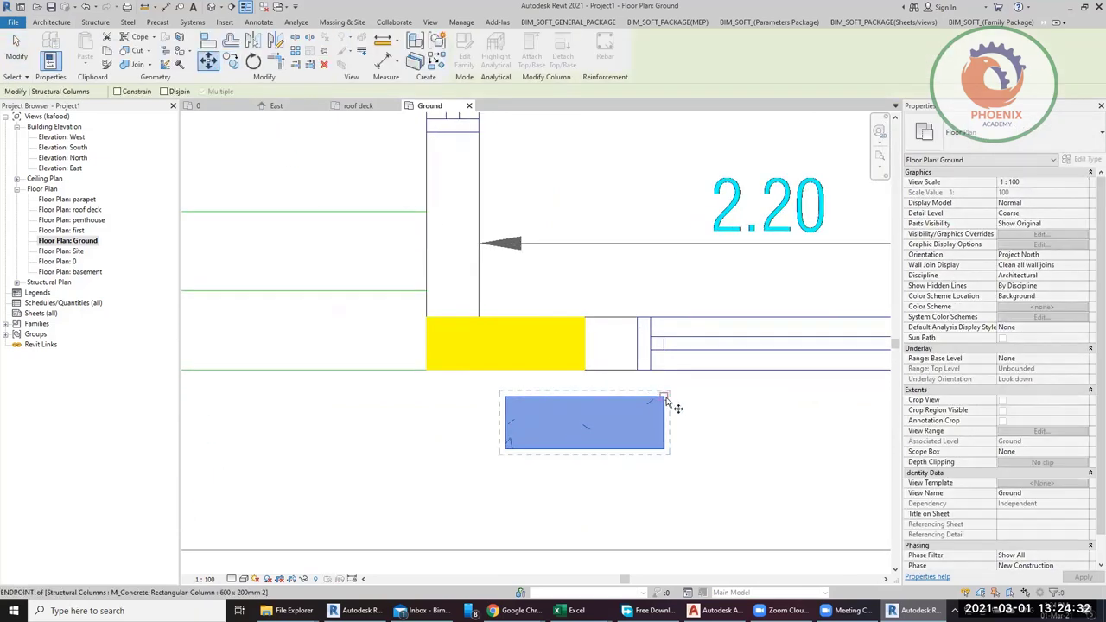
scroll(561, 313, "up", 3)
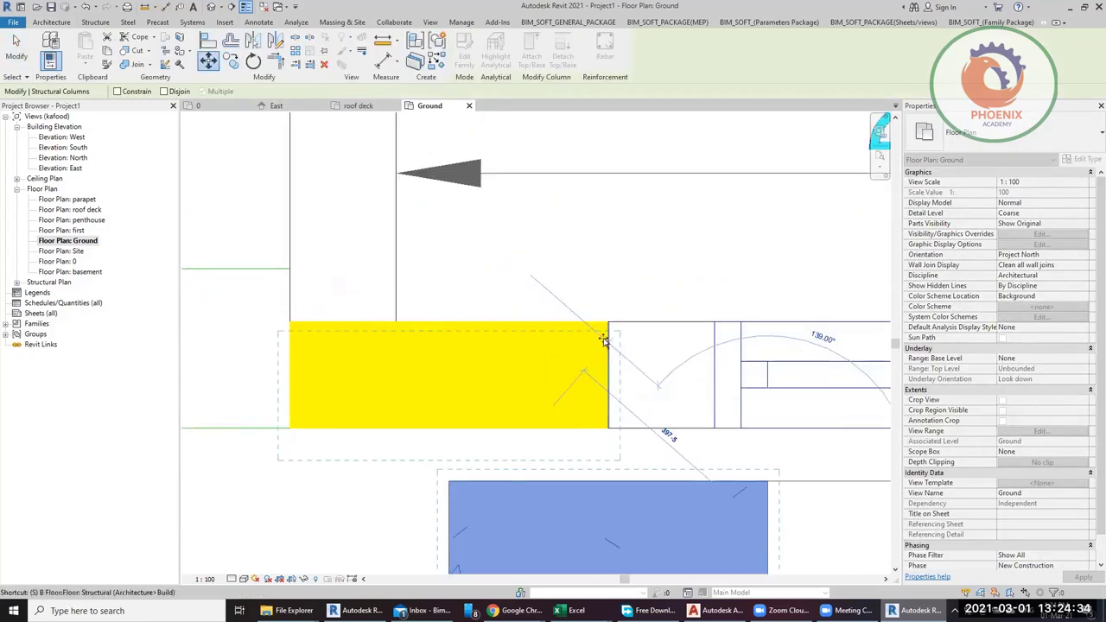
left_click(608, 326)
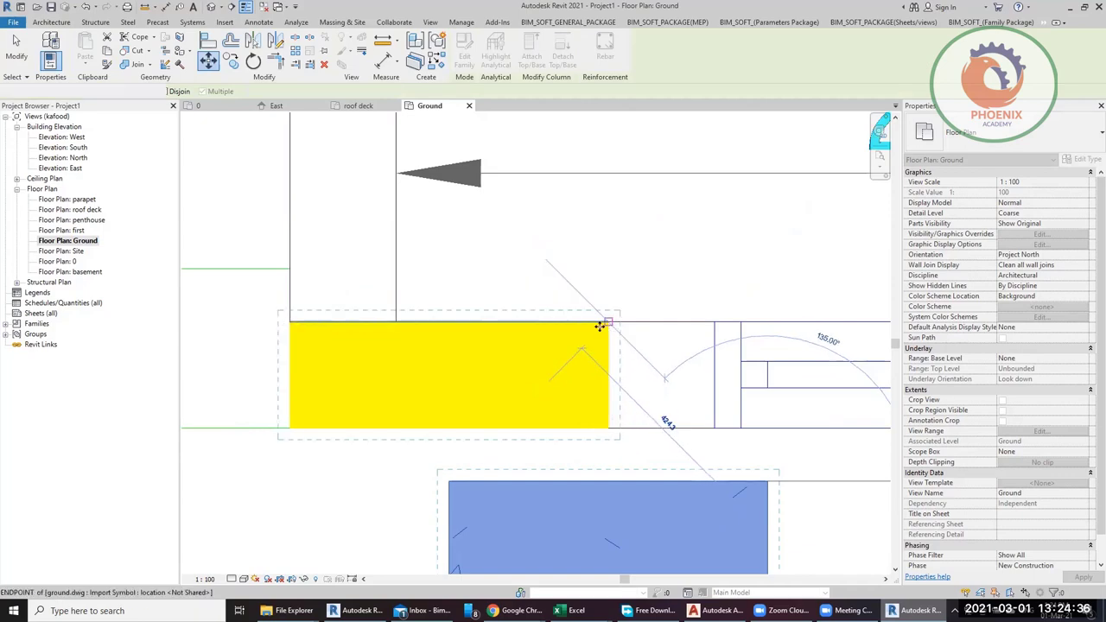
scroll(526, 391, "down", 4)
scroll(526, 391, "down", 2)
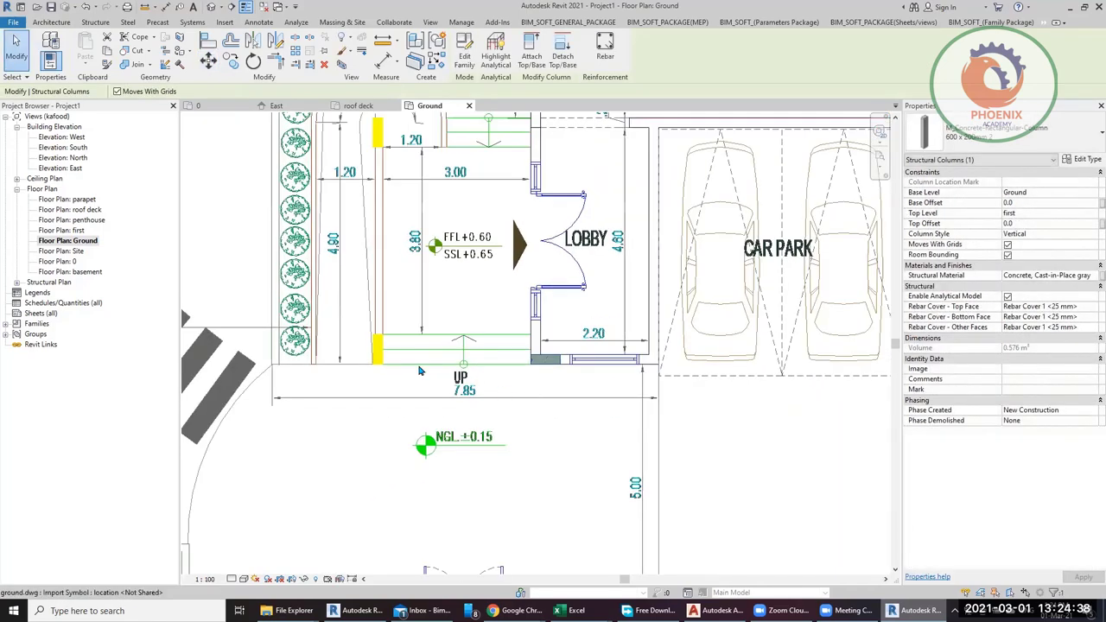
Step: Copy the lobby corner column beside the lower yellow column at the entrance ramp and rotate the copy 90 degrees
middle_click_drag(569, 393, 715, 410)
key("m")
key("v")
left_click(716, 409)
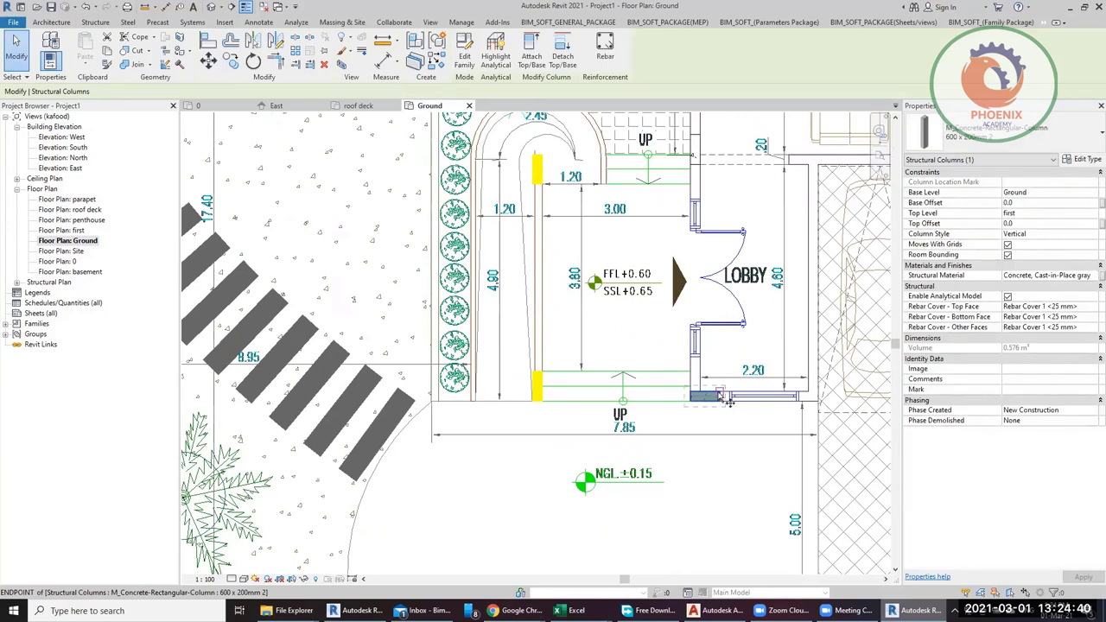
scroll(525, 389, "up", 4)
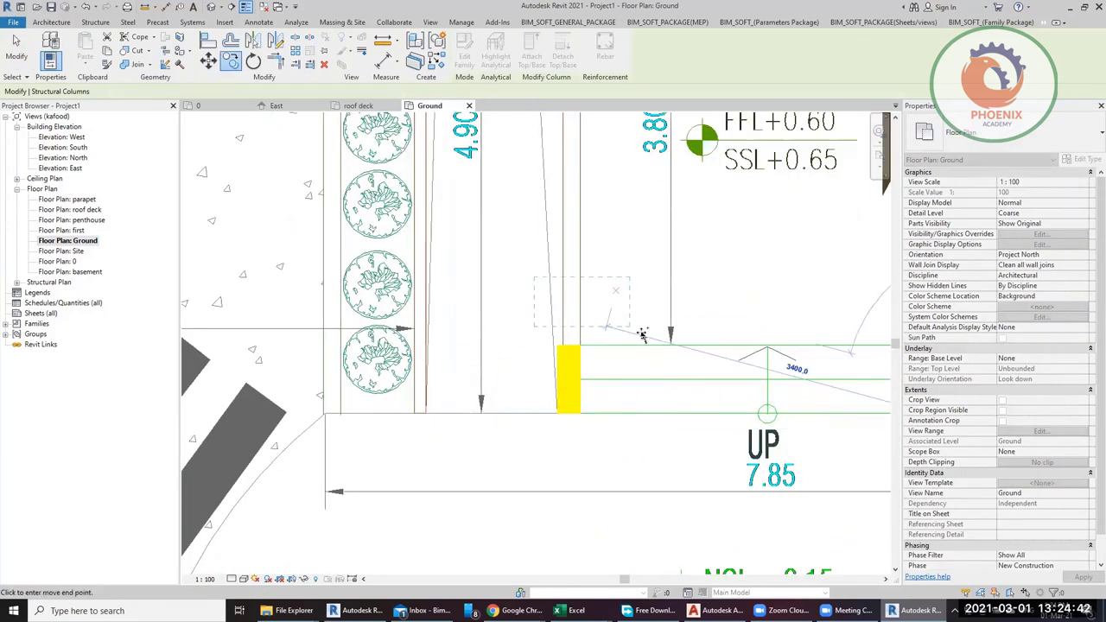
left_click(613, 313)
key("space")
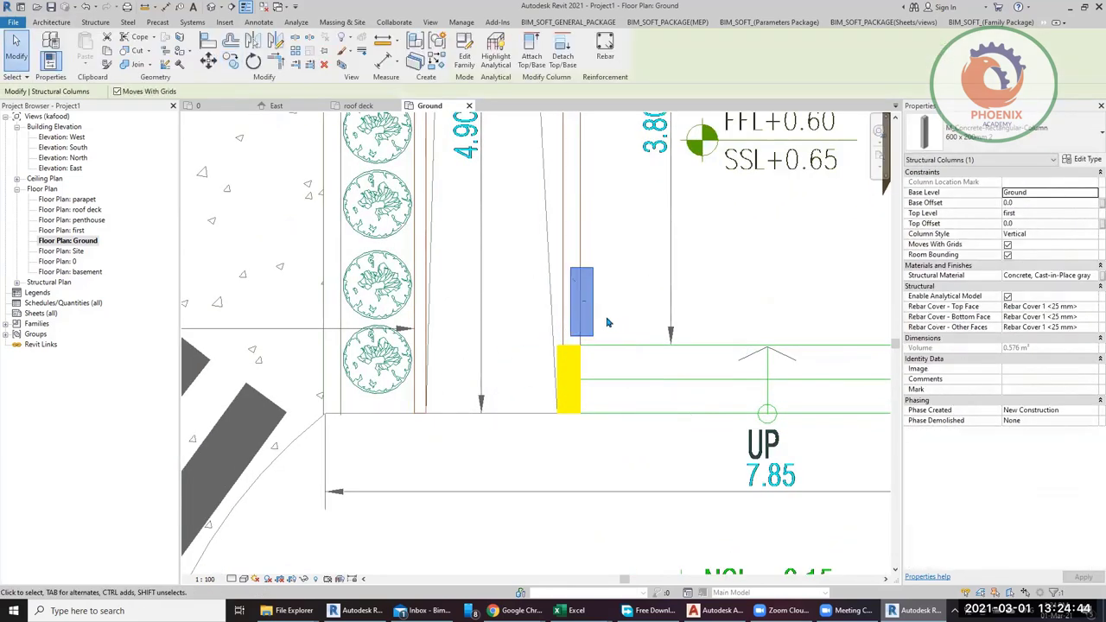
Step: Move the rotated column by its upper corner on the steps side onto the matching corner of the lower yellow ramp column
scroll(553, 268, "up", 3)
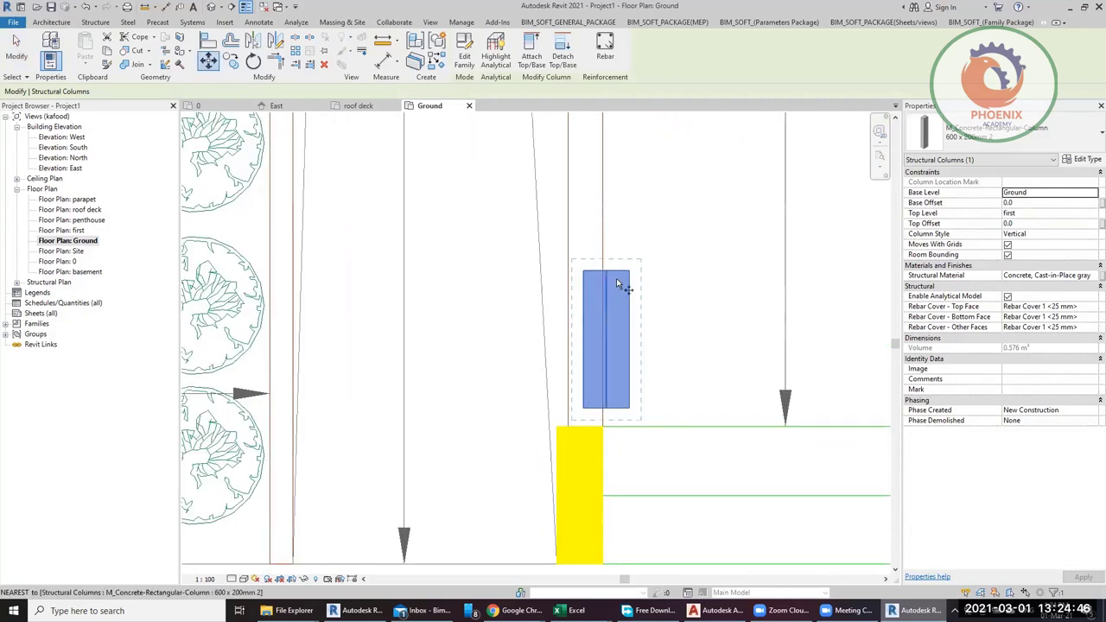
key("m")
key("v")
left_click(631, 270)
scroll(634, 285, "up", 3)
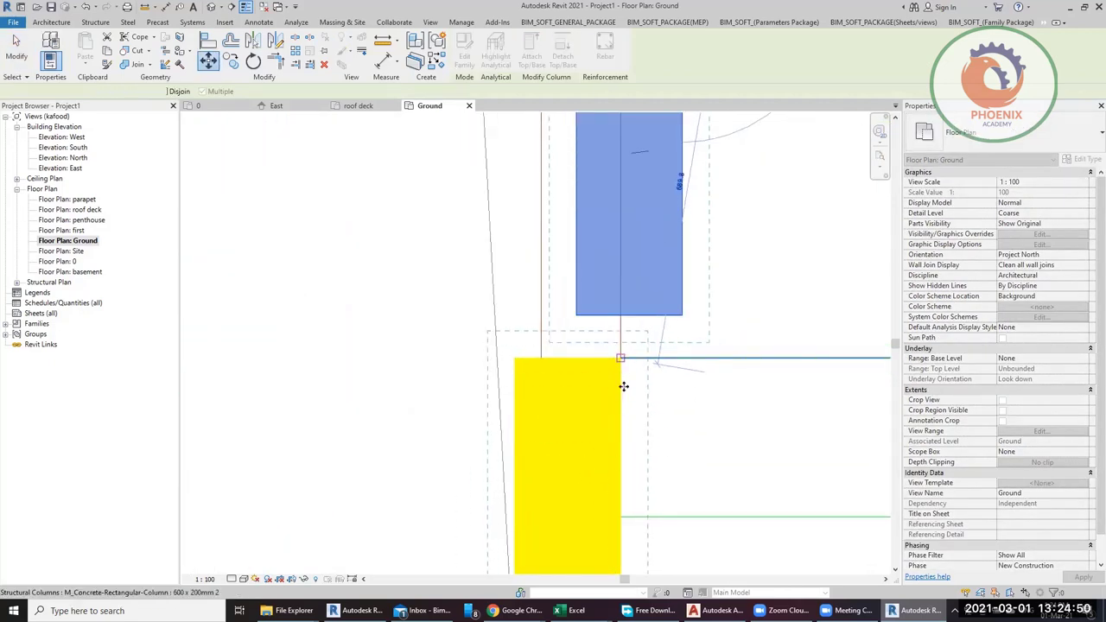
left_click(621, 359)
scroll(484, 415, "down", 4)
scroll(510, 491, "down", 3)
key("Escape")
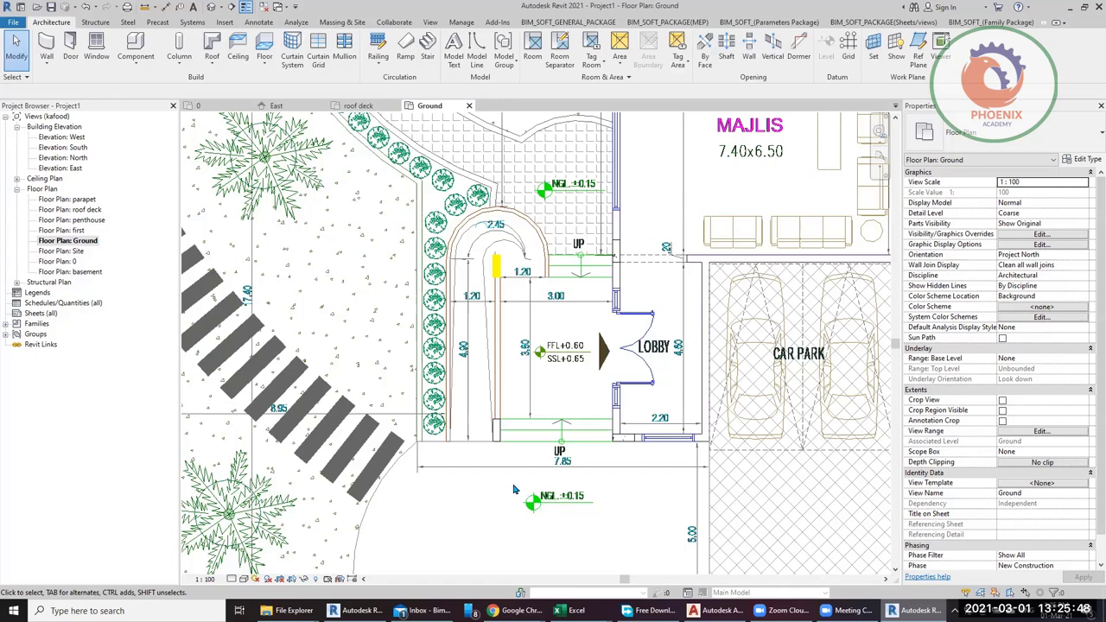
scroll(513, 490, "down", 5)
scroll(345, 222, "up", 5)
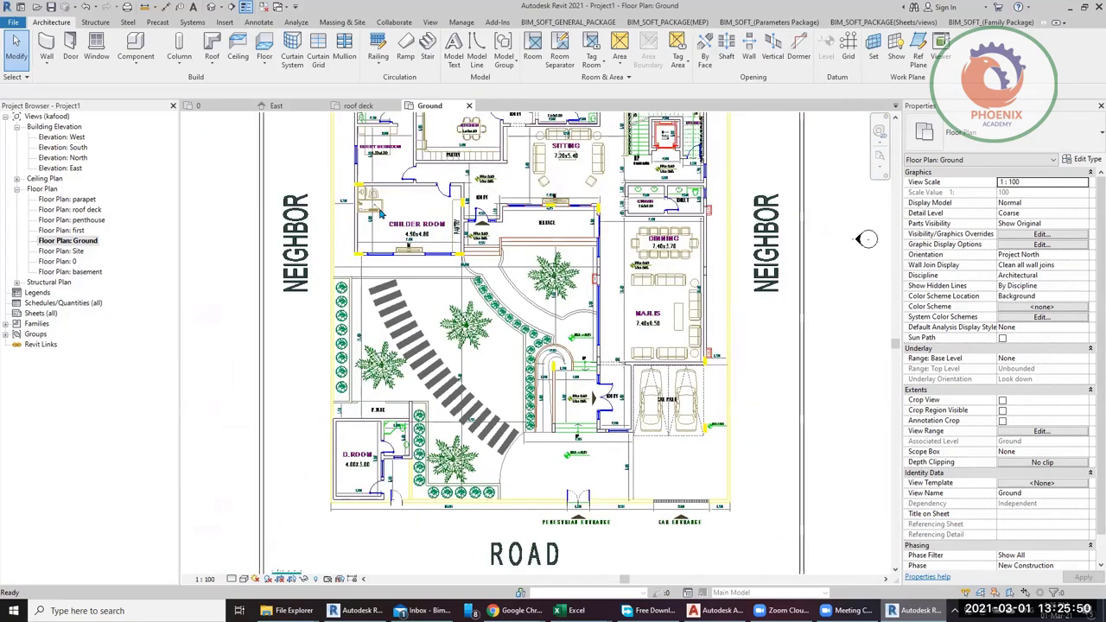
Step: Place an aligned dimension across the thickness of the children's room's outer wall beside the neighbor boundary
scroll(390, 255, "up", 5)
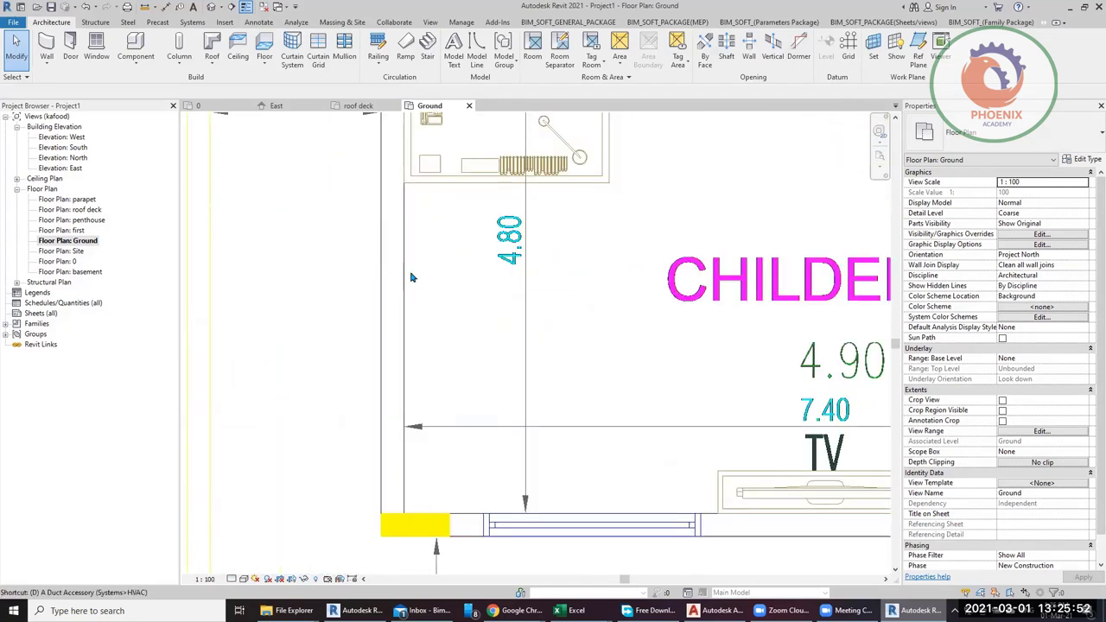
key("d")
key("i")
left_click(381, 313)
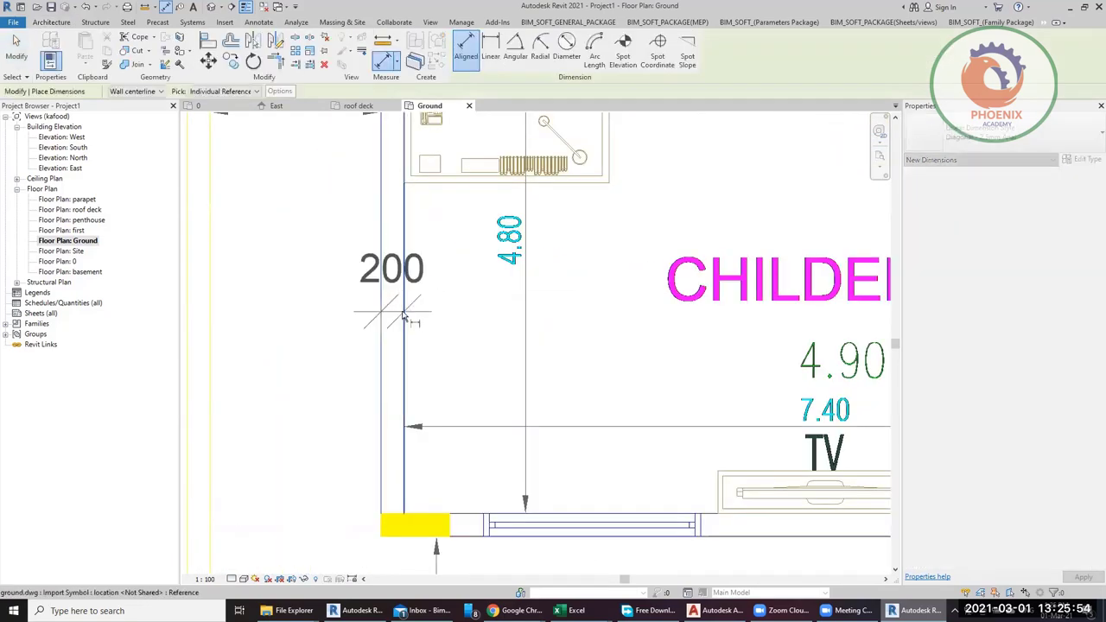
left_click(303, 327)
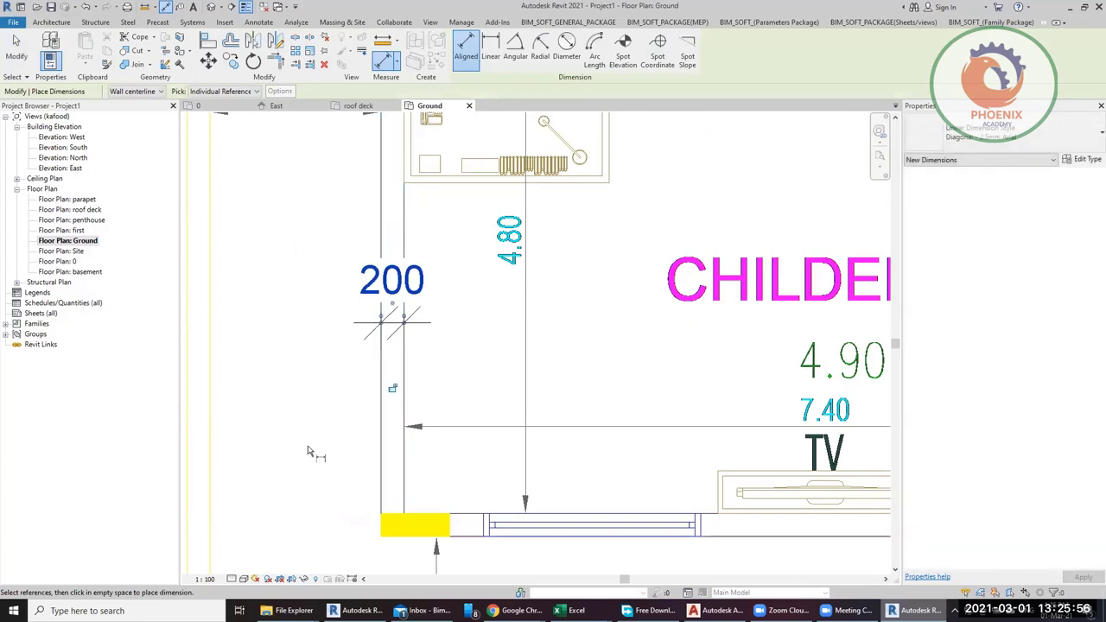
Step: Measure the thickness of the wall between the children's room and the guest bedroom, and inspect the walls around the dressing area and kitchen
scroll(313, 453, "down", 3)
scroll(350, 234, "up", 2)
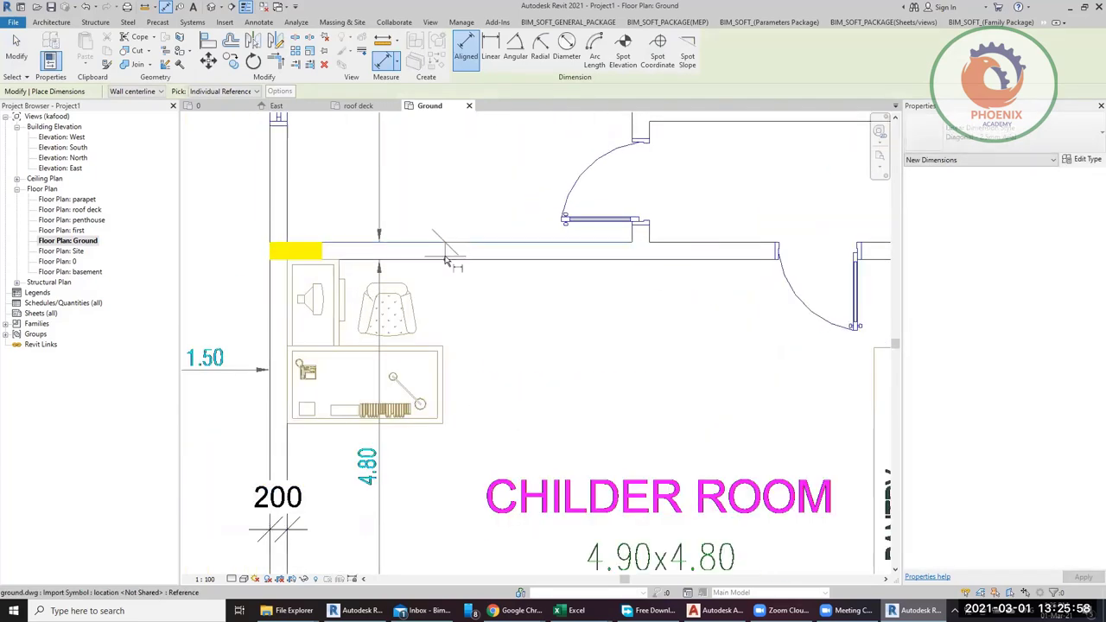
left_click(444, 247)
left_click(486, 264)
middle_click_drag(812, 337, 566, 484)
middle_click_drag(519, 216, 532, 332)
middle_click_drag(484, 173, 489, 235)
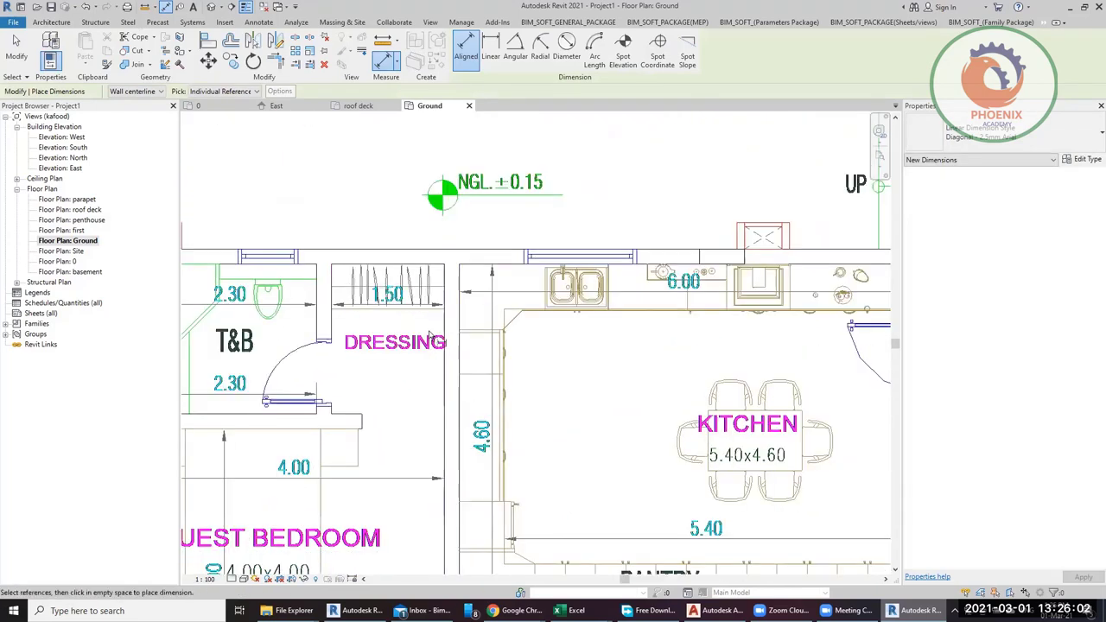
key("Escape")
key("Escape")
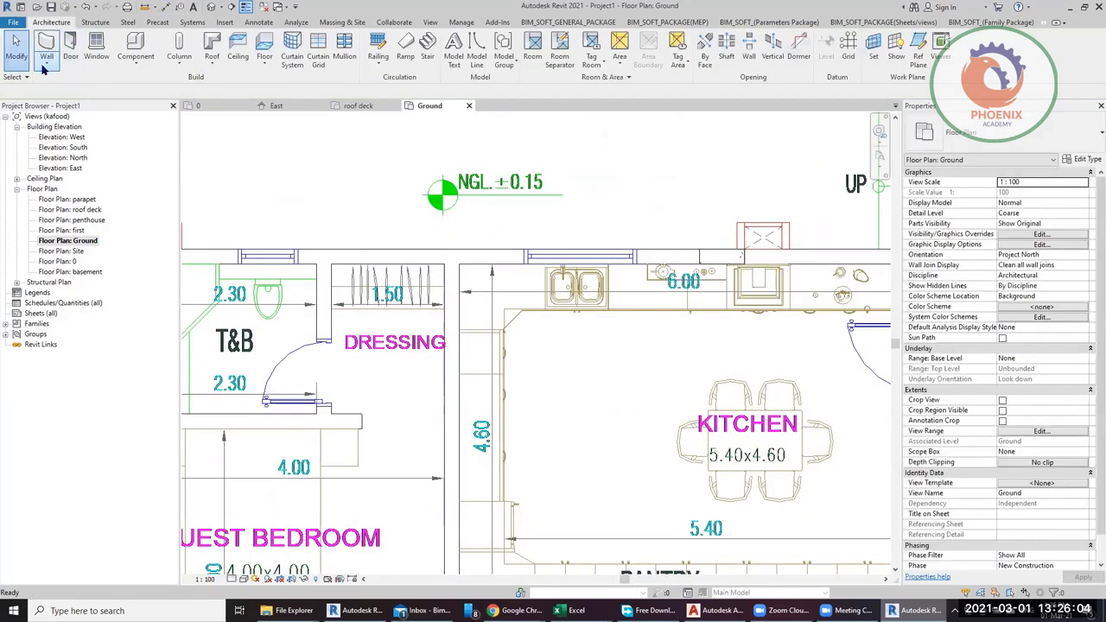
Step: Start an architectural wall and open the layer structure of the Generic - 200mm type with the preview shown
left_click(47, 67)
left_click(90, 84)
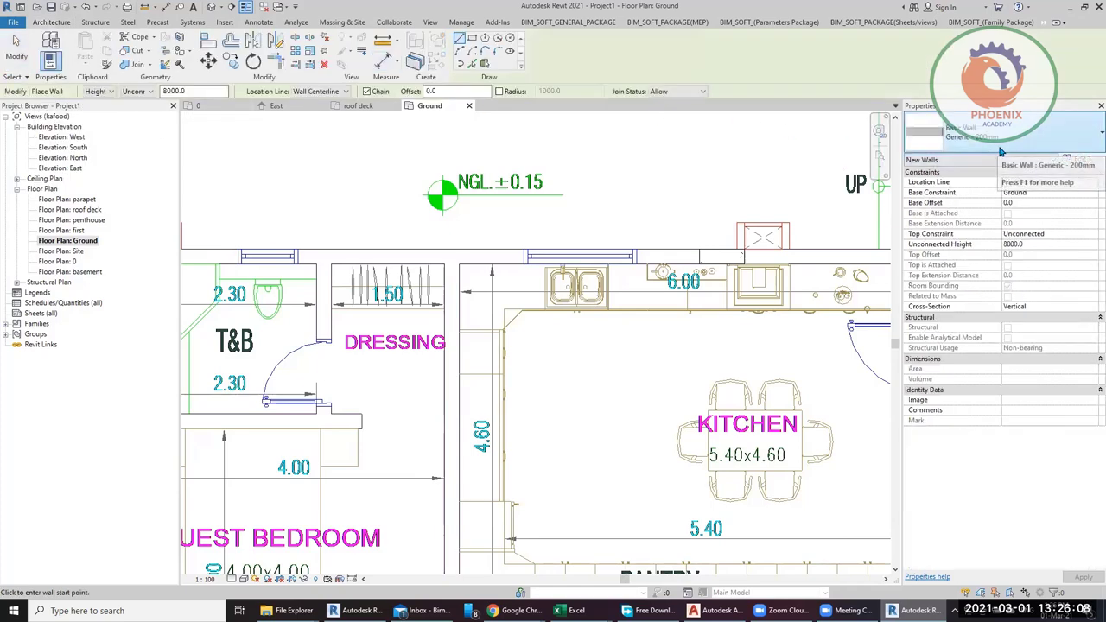
left_click(1080, 161)
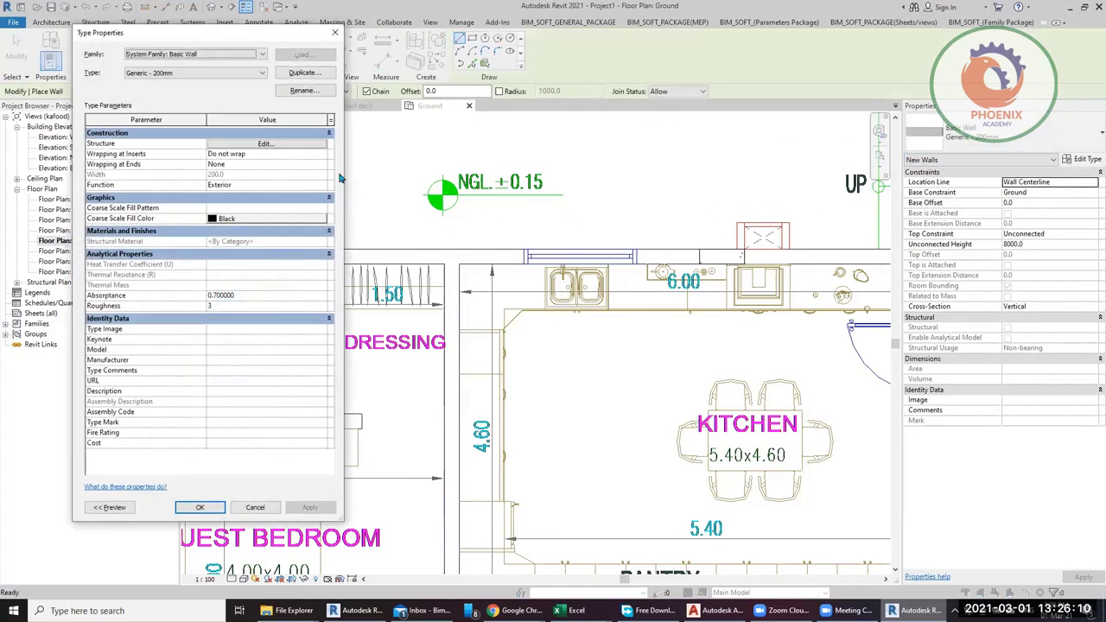
left_click_drag(233, 38, 691, 50)
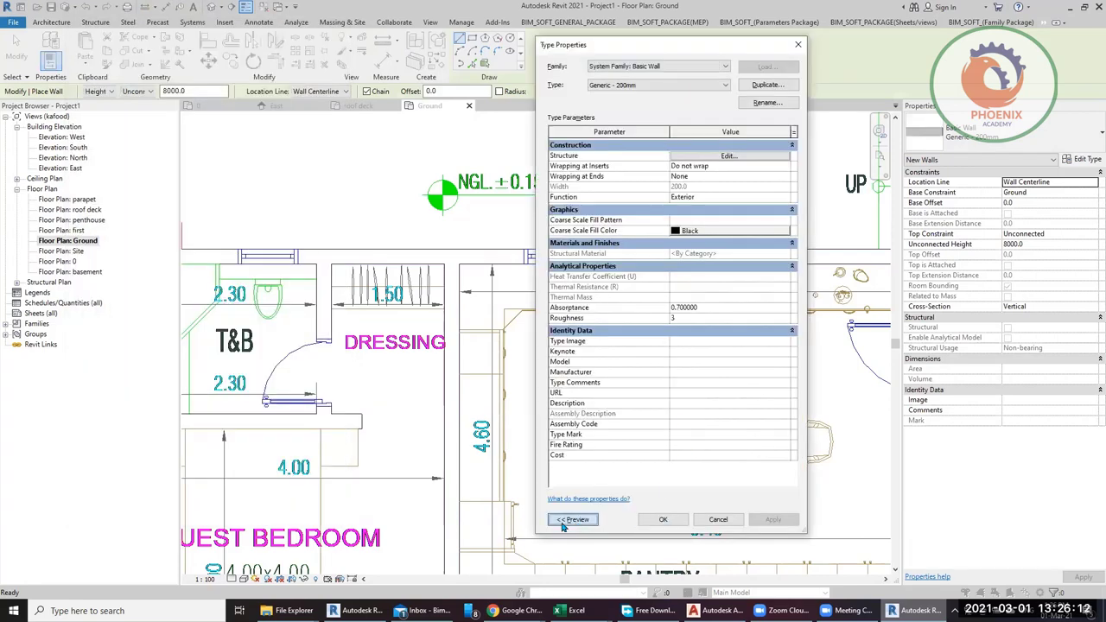
left_click(574, 521)
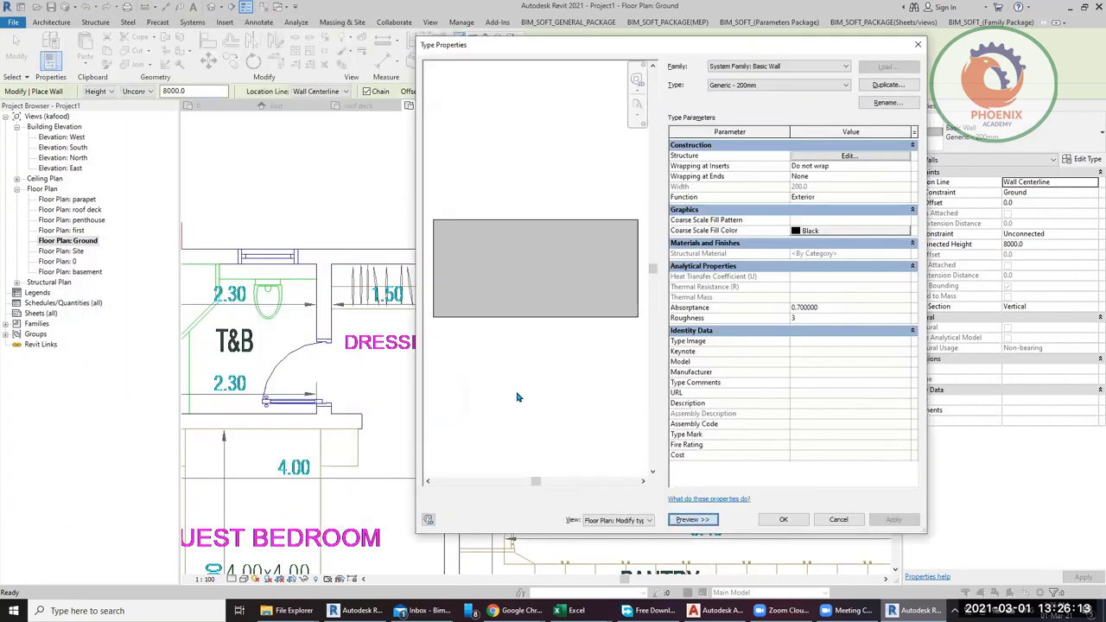
left_click(849, 157)
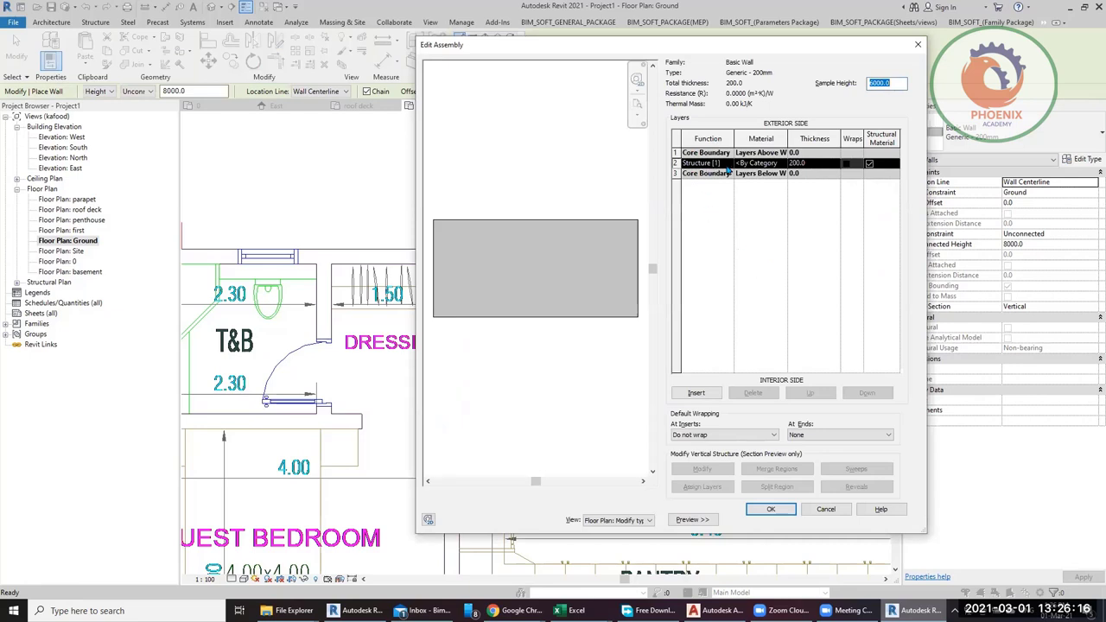
Step: Set the structure layer's thickness to 180 mm and insert two layers with the function Finish 1 [4] above it
left_click(825, 162)
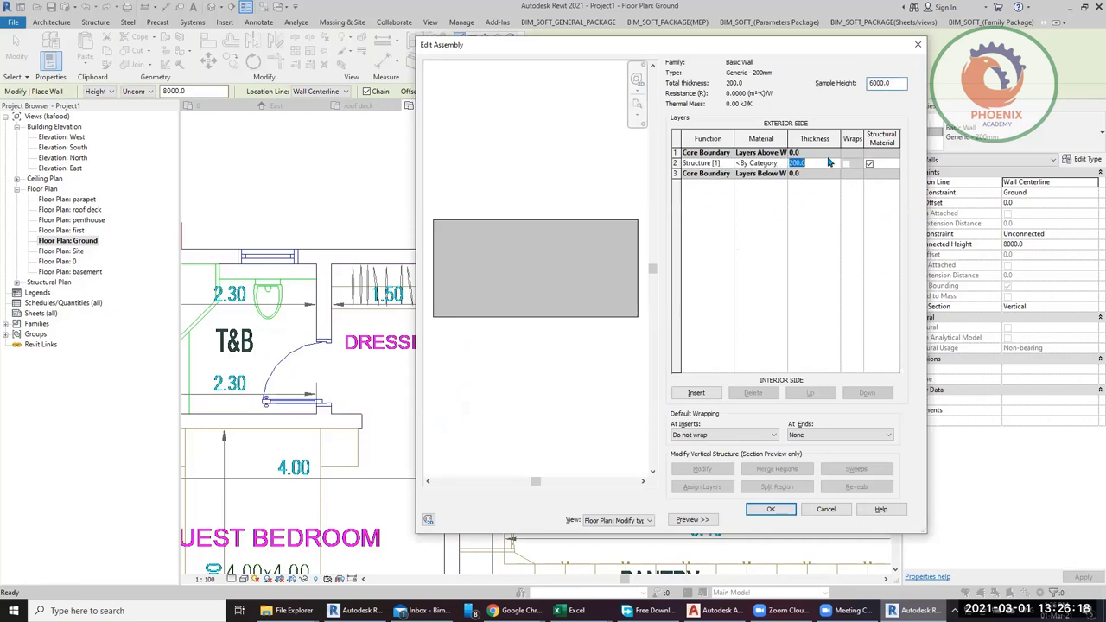
type("180")
left_click(695, 393)
left_click(728, 163)
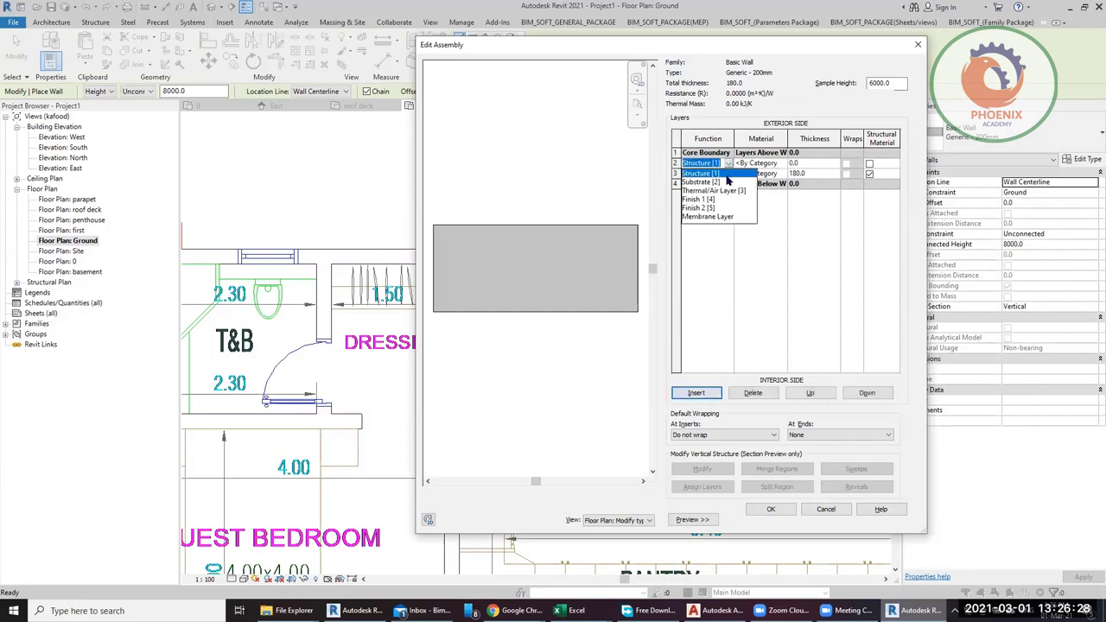
left_click(717, 200)
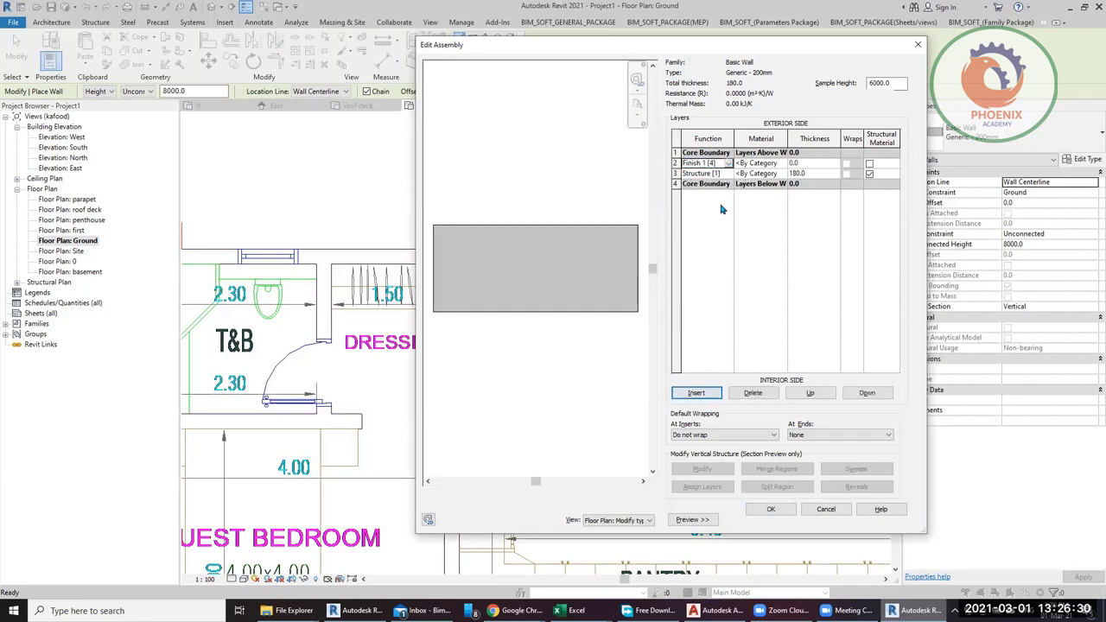
left_click(695, 393)
left_click(728, 164)
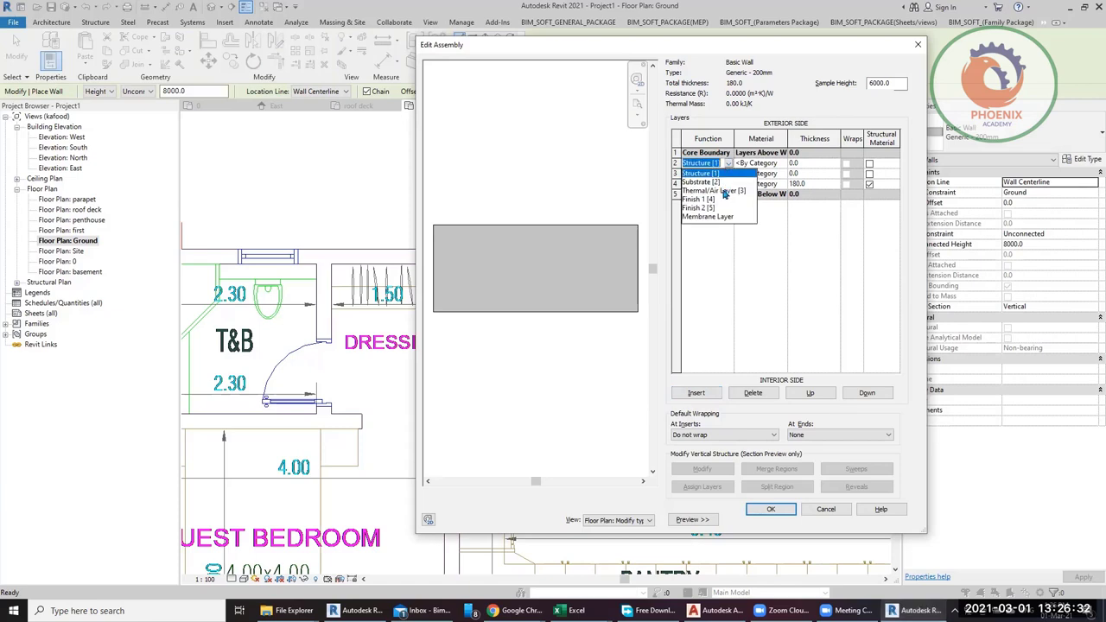
left_click(711, 200)
Step: Set the thickness of both Finish 1 [4] layers to 10 mm
left_click(805, 164)
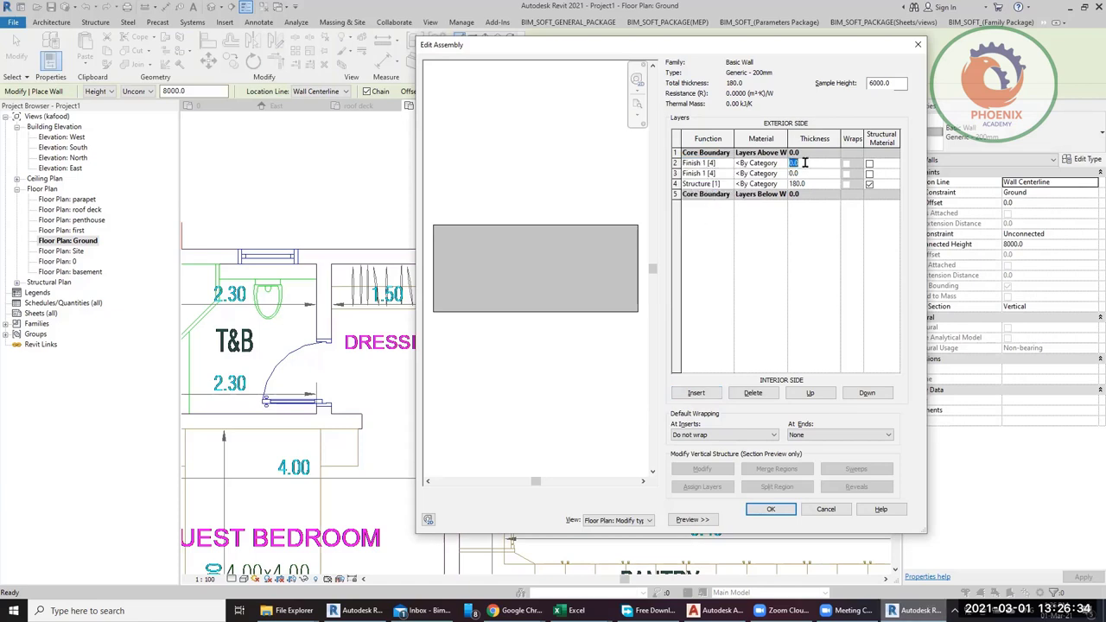
type("10")
left_click(812, 173)
type("10")
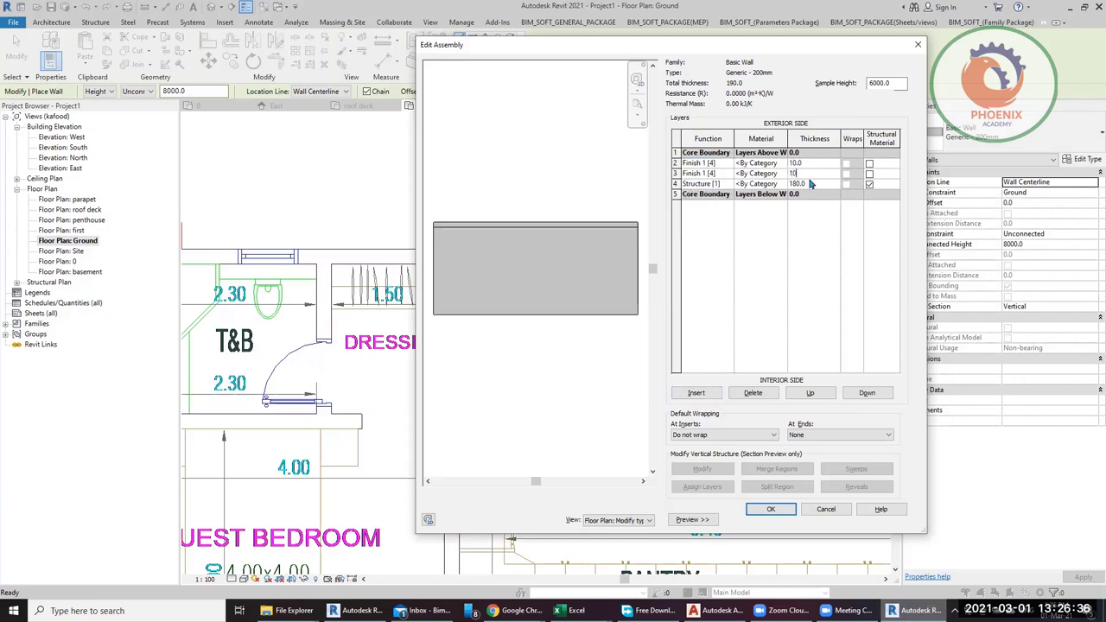
left_click(784, 244)
Step: Move one finish layer outside the exterior core boundary and the other outside the interior core boundary
left_click(678, 163)
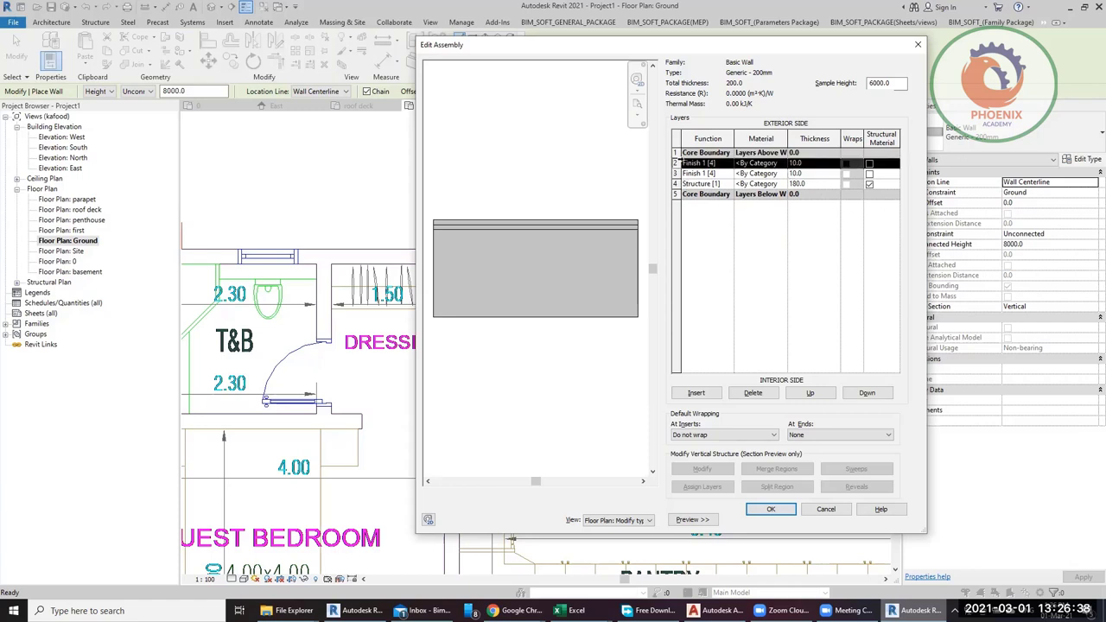
left_click(810, 393)
left_click(677, 174)
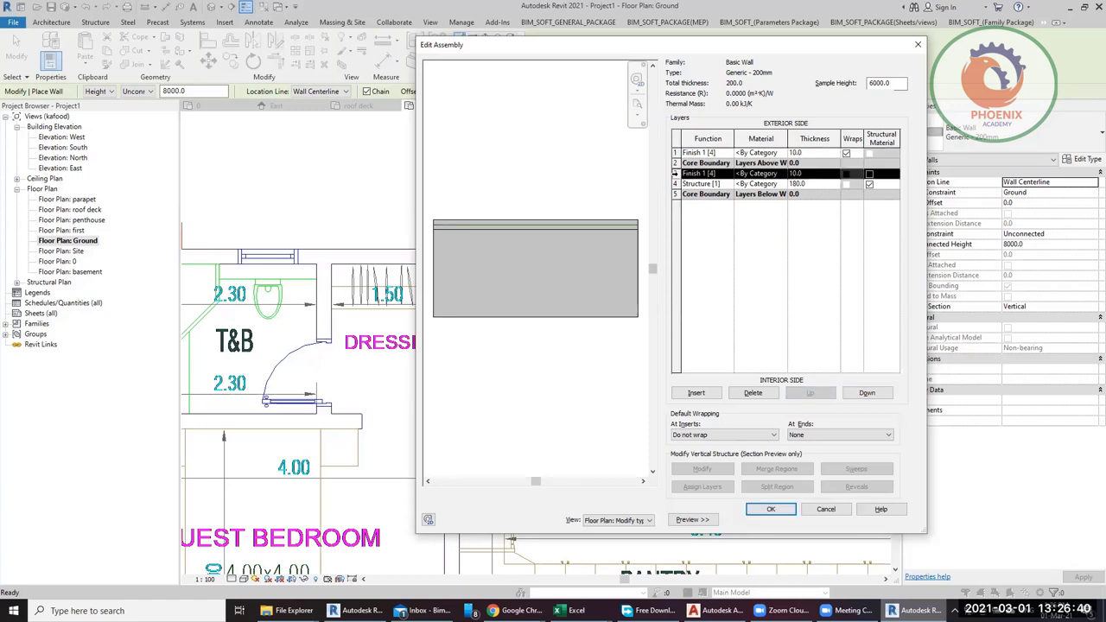
left_click(867, 393)
left_click(867, 393)
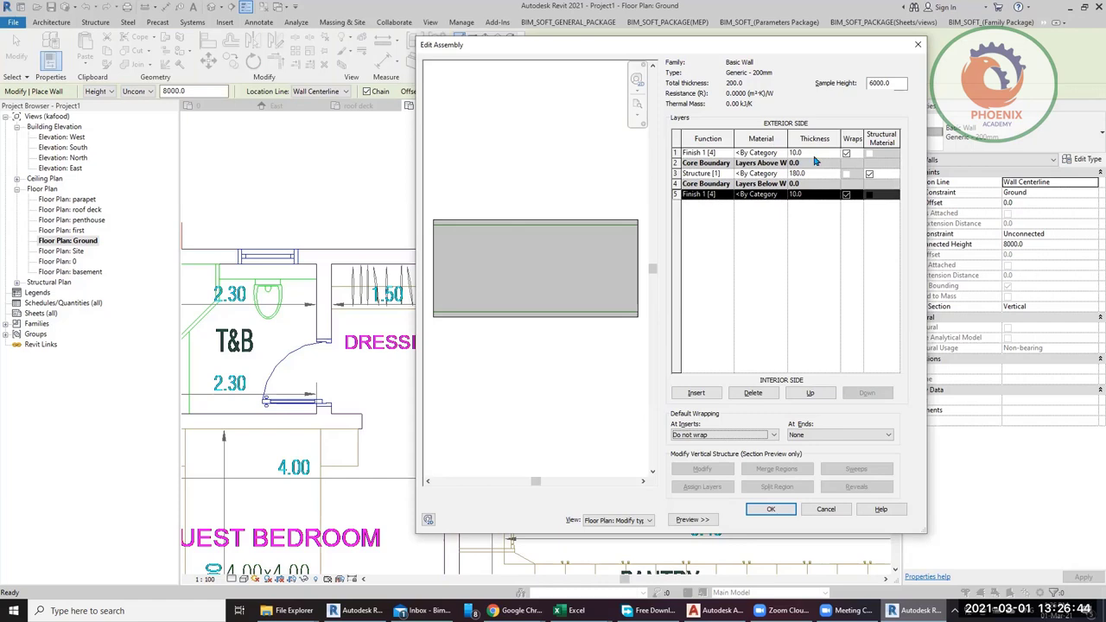
Step: Open the exterior finish layer's material selection, search the materials for "plas" and select Gypsum Wall Board
left_click(771, 153)
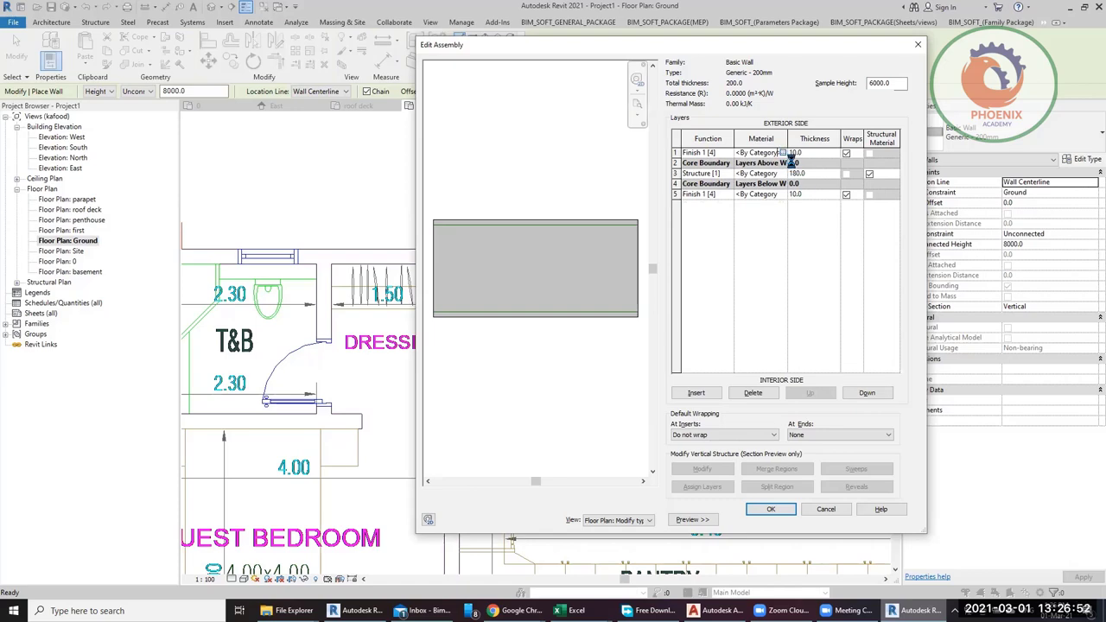
left_click(786, 154)
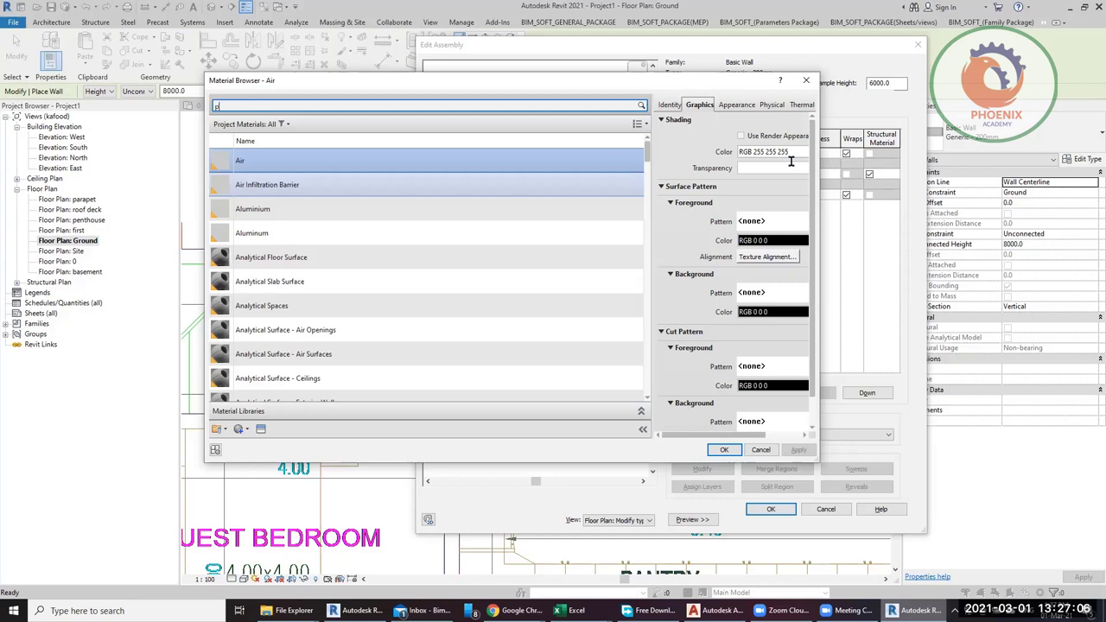
key("Return")
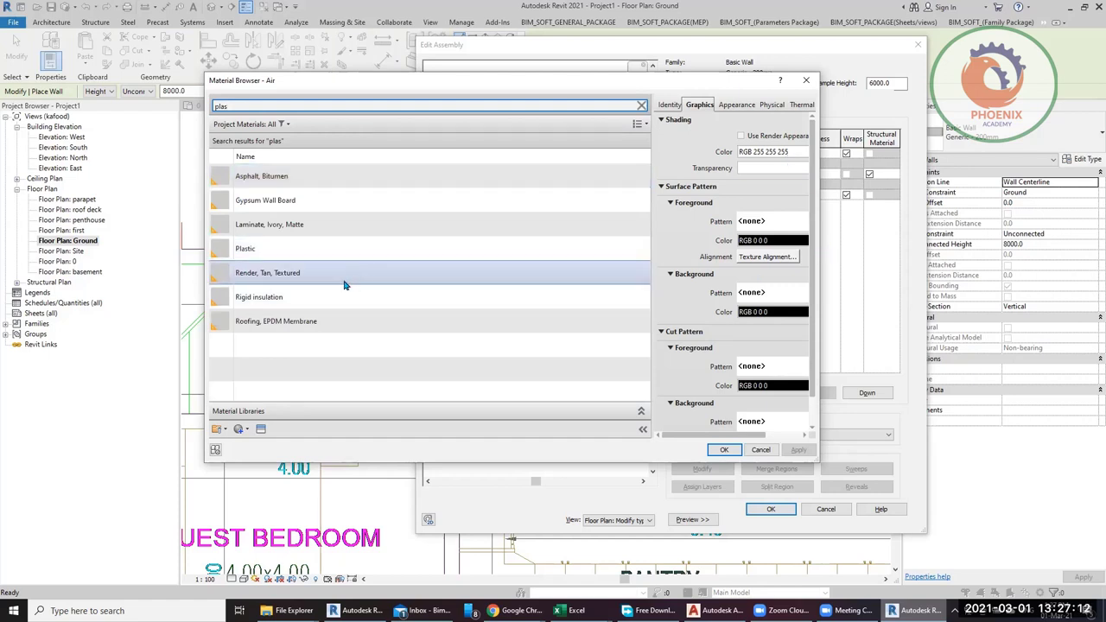
left_click(314, 205)
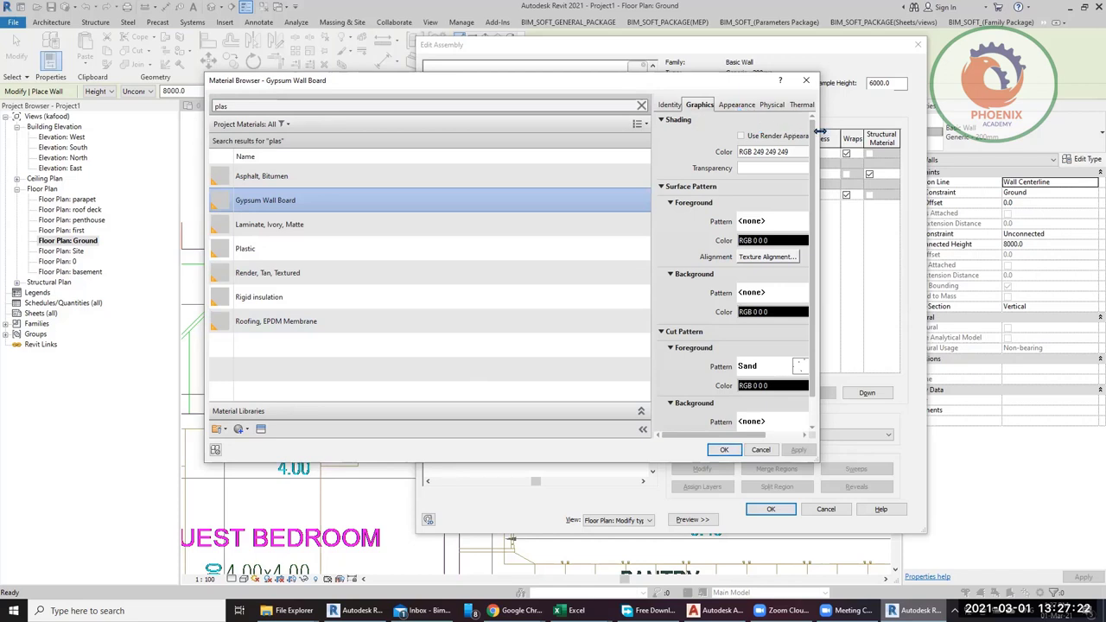
Step: Search the appearance assets for plaster and replace the Gypsum Wall Board's appearance with the Fine - White stucco asset
left_click_drag(819, 130, 951, 129)
left_click(838, 105)
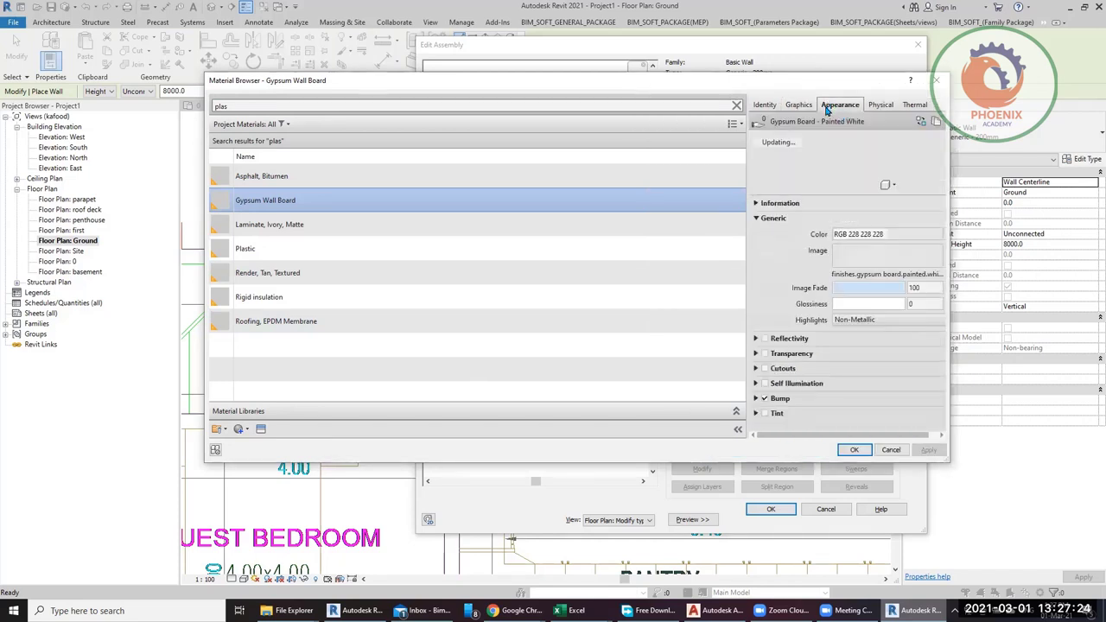
left_click(920, 123)
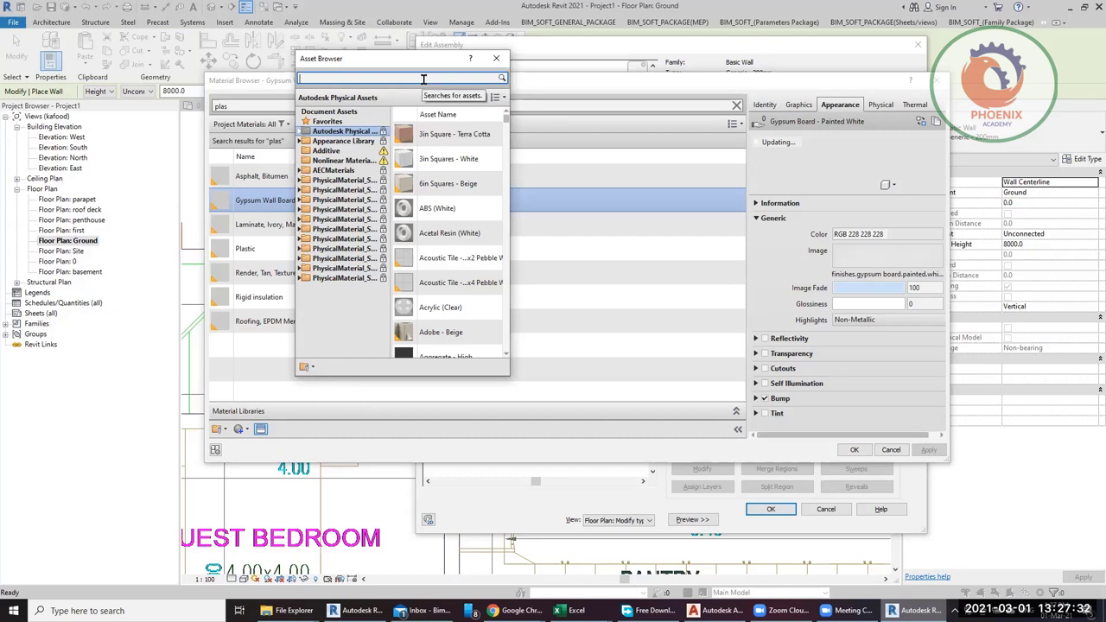
type("plaster")
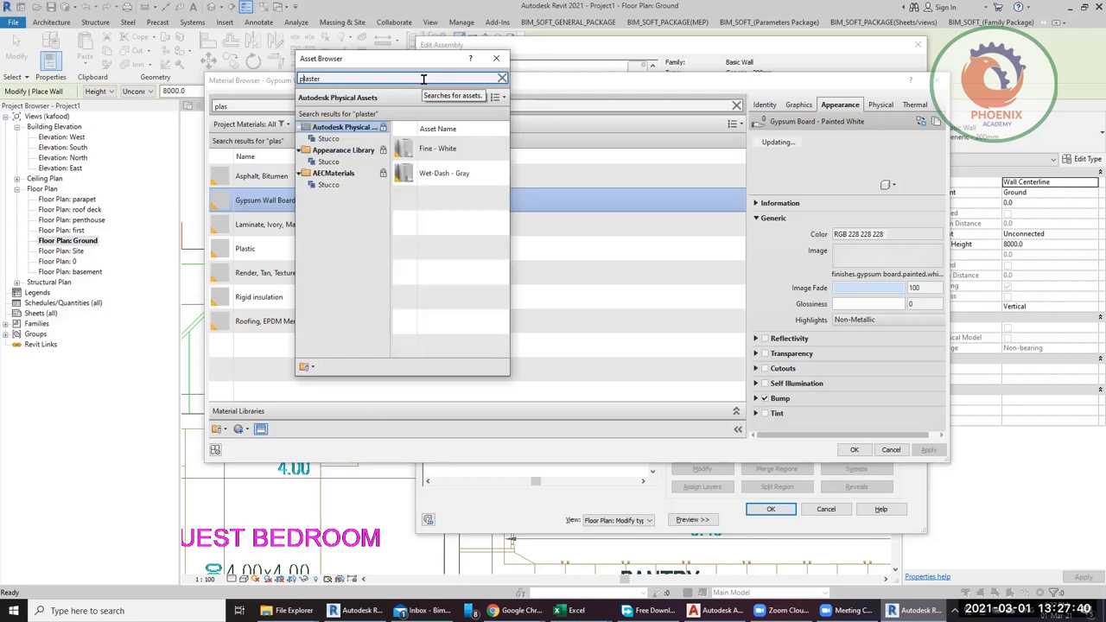
key("Delete")
type("b")
left_click(421, 78)
double_click(421, 78)
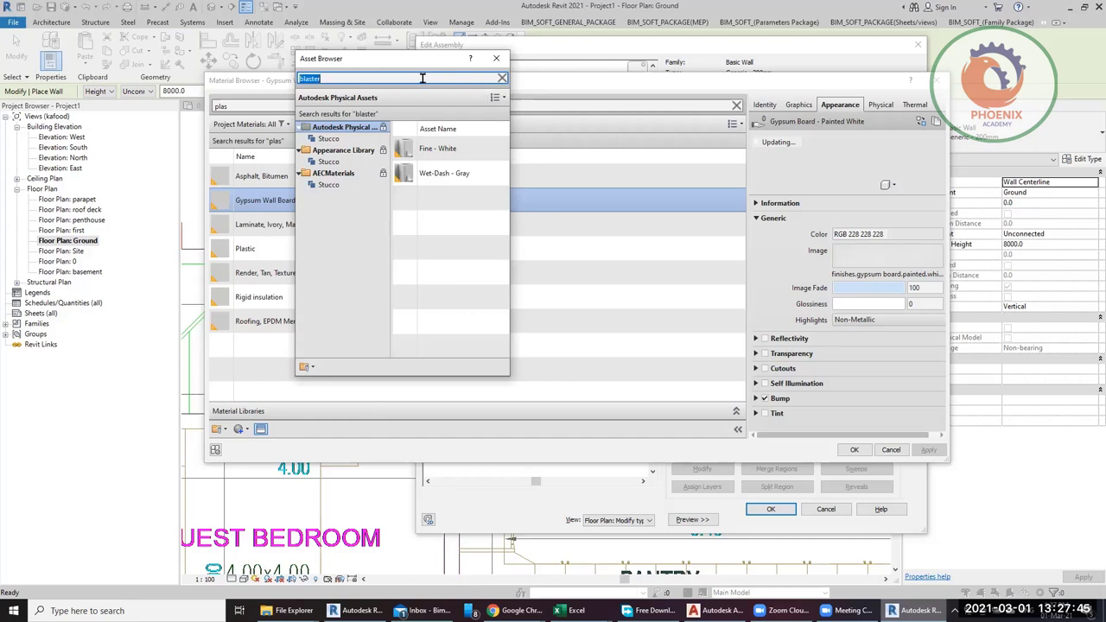
left_click(438, 151)
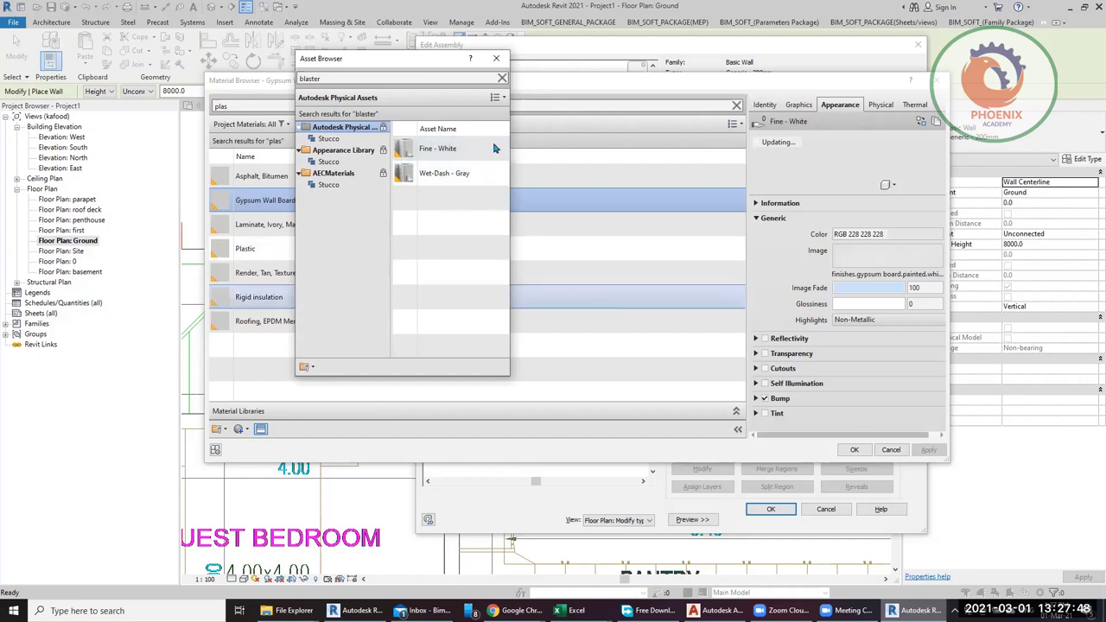
double_click(438, 149)
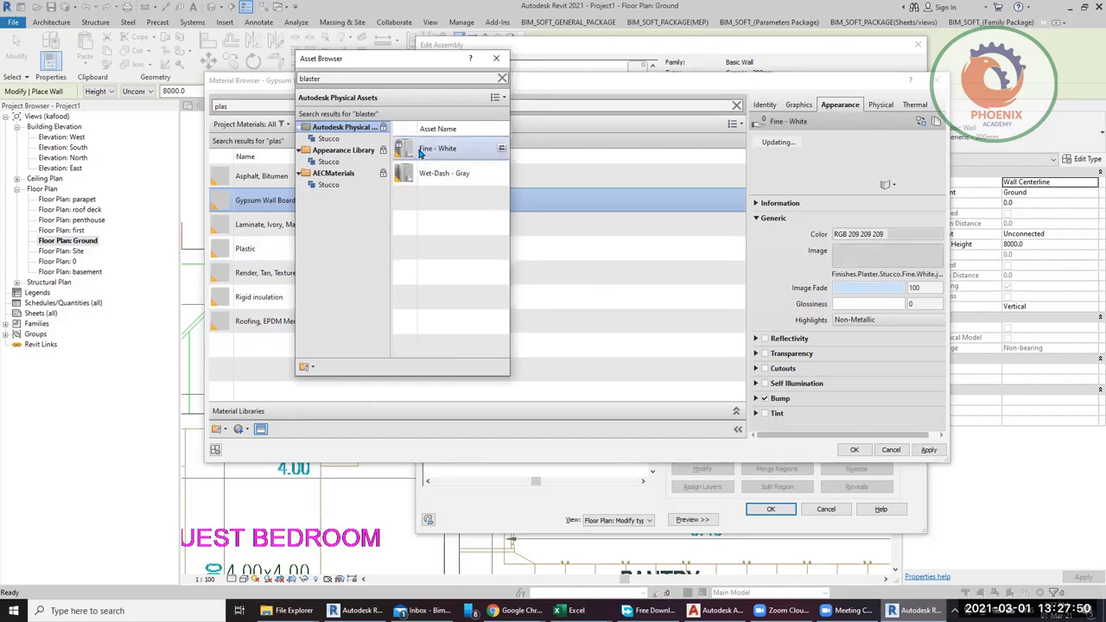
left_click(496, 59)
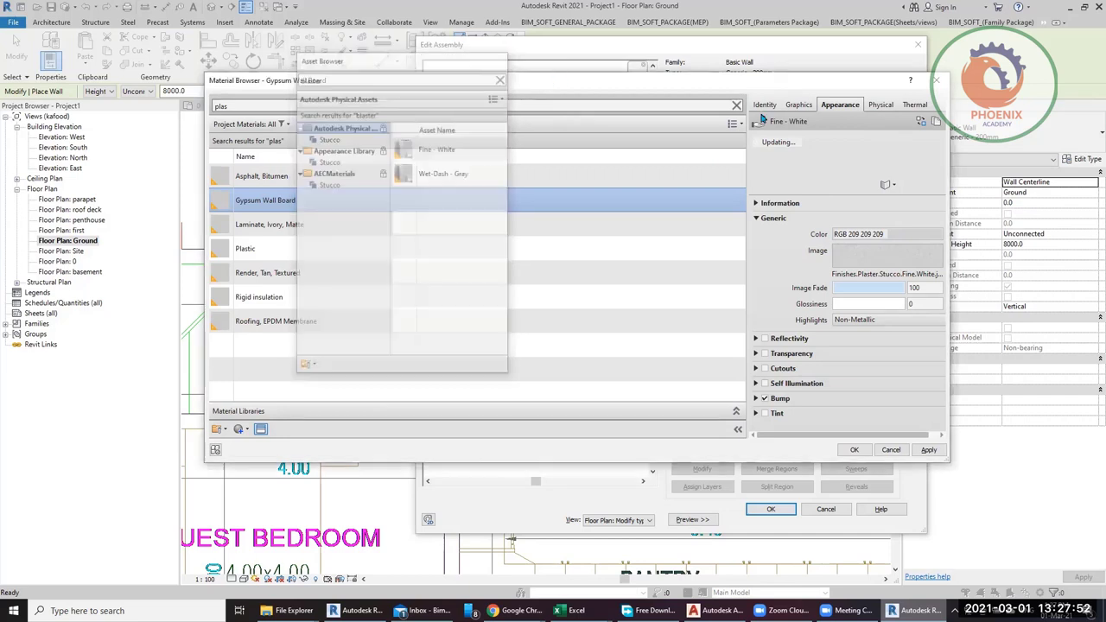
Step: Review the Gypsum Wall Board's physical and thermal properties and accept it as the exterior finish layer's material
left_click(882, 105)
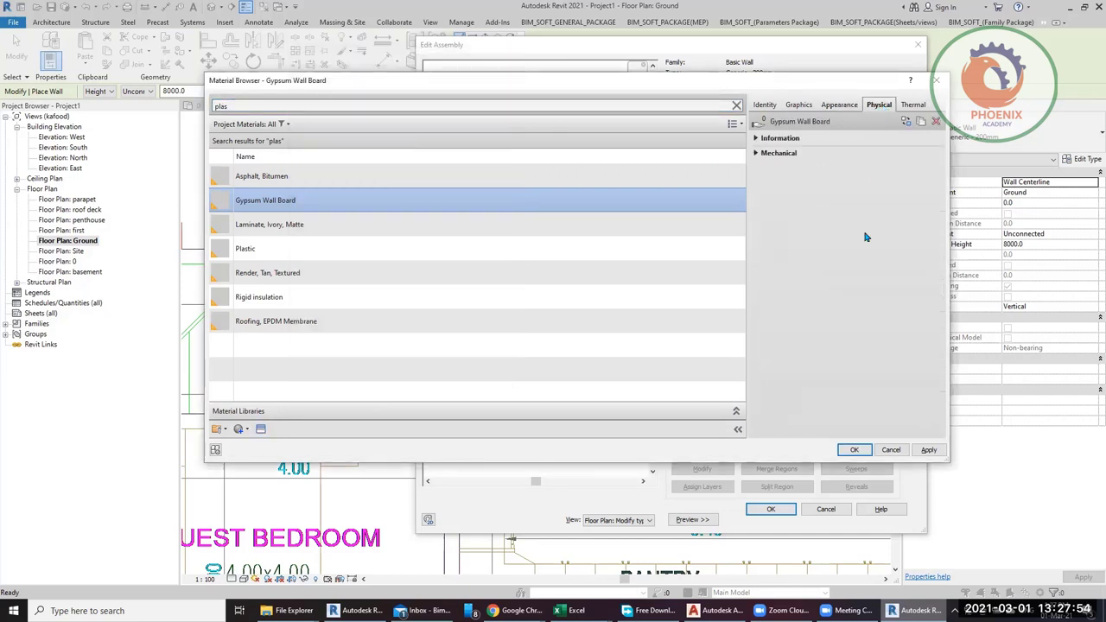
left_click(776, 138)
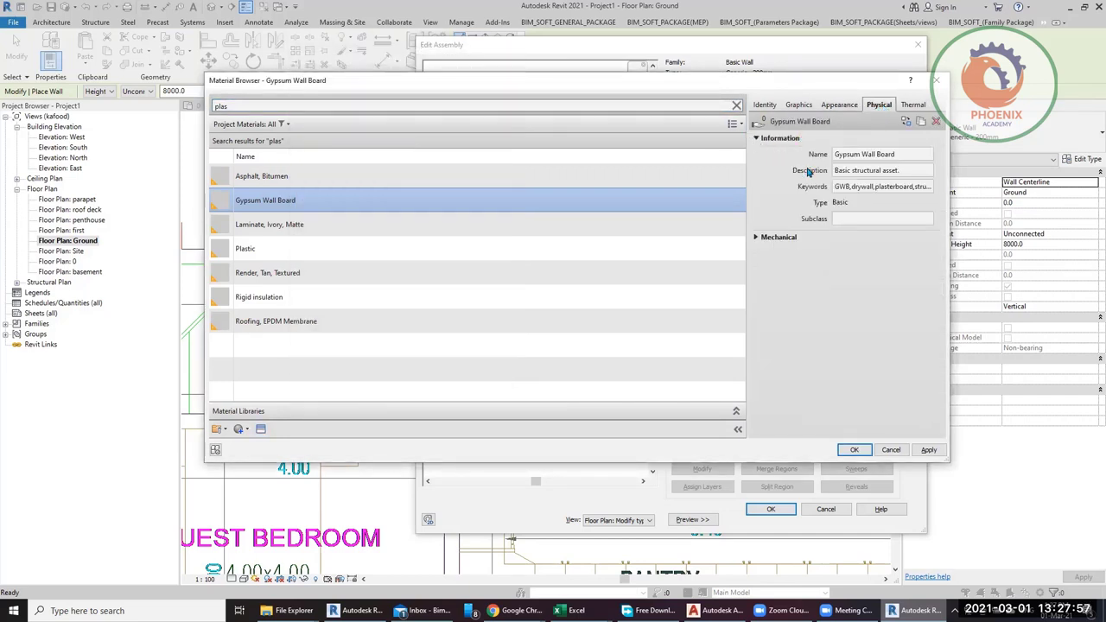
left_click(919, 107)
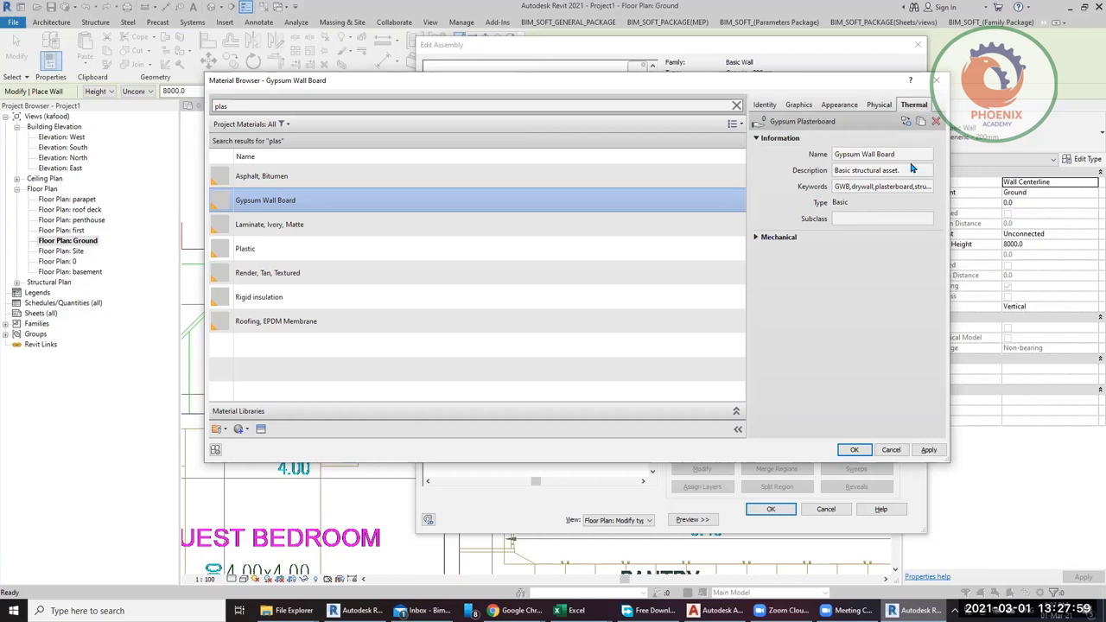
left_click(846, 448)
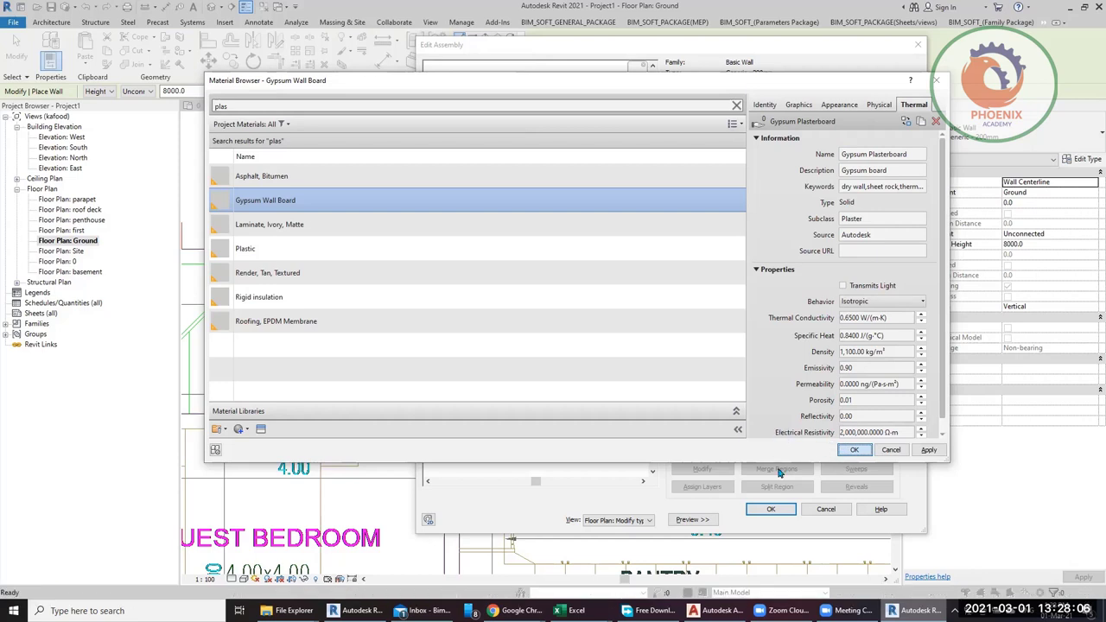
Step: Accept the edited layer structure and type properties of the Generic - 200mm wall and leave wall placement
left_click(772, 509)
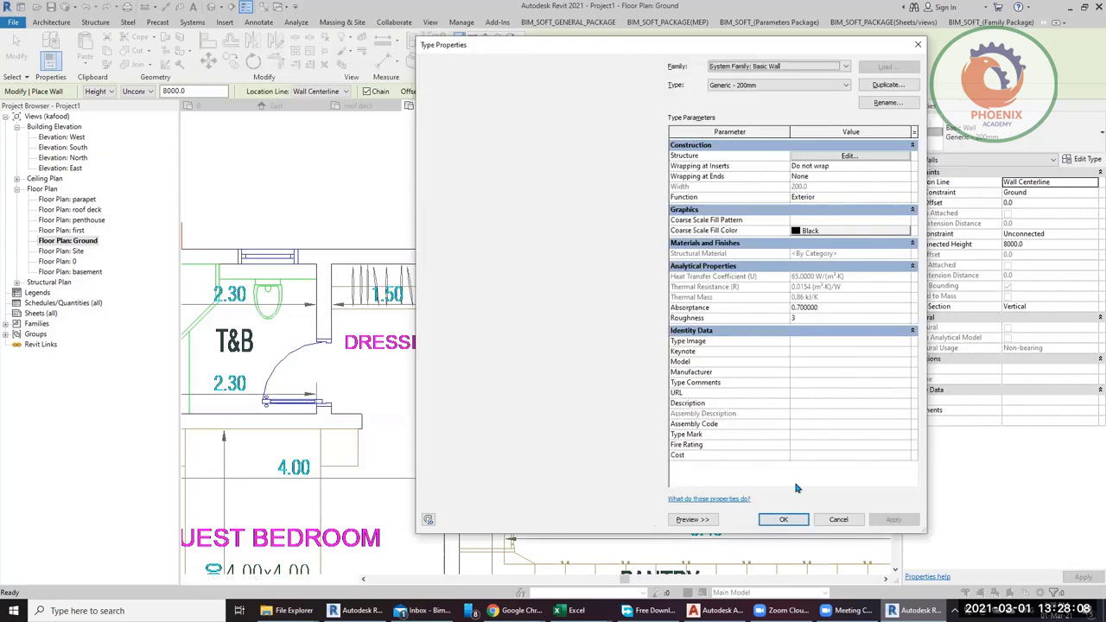
left_click(793, 525)
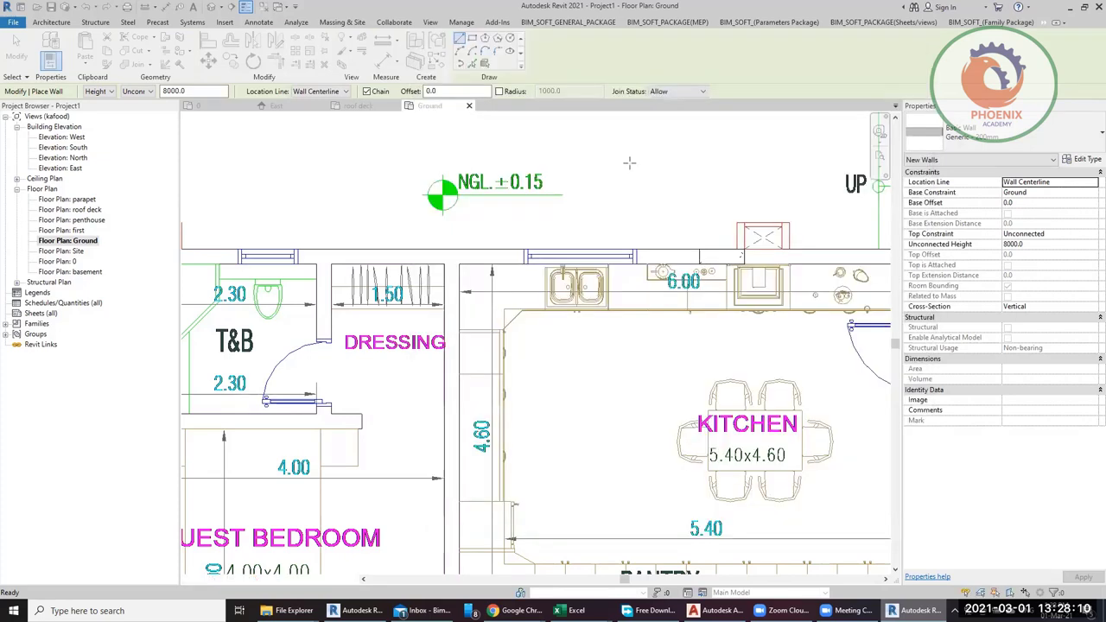
left_click(772, 184)
key("Escape")
key("Escape")
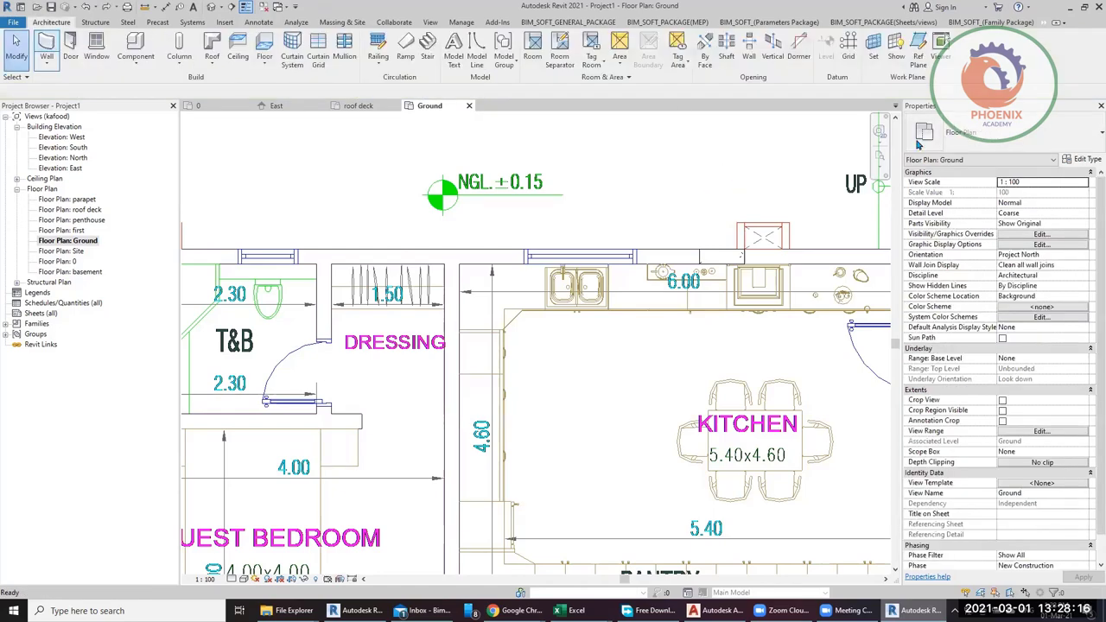
key("w")
key("a")
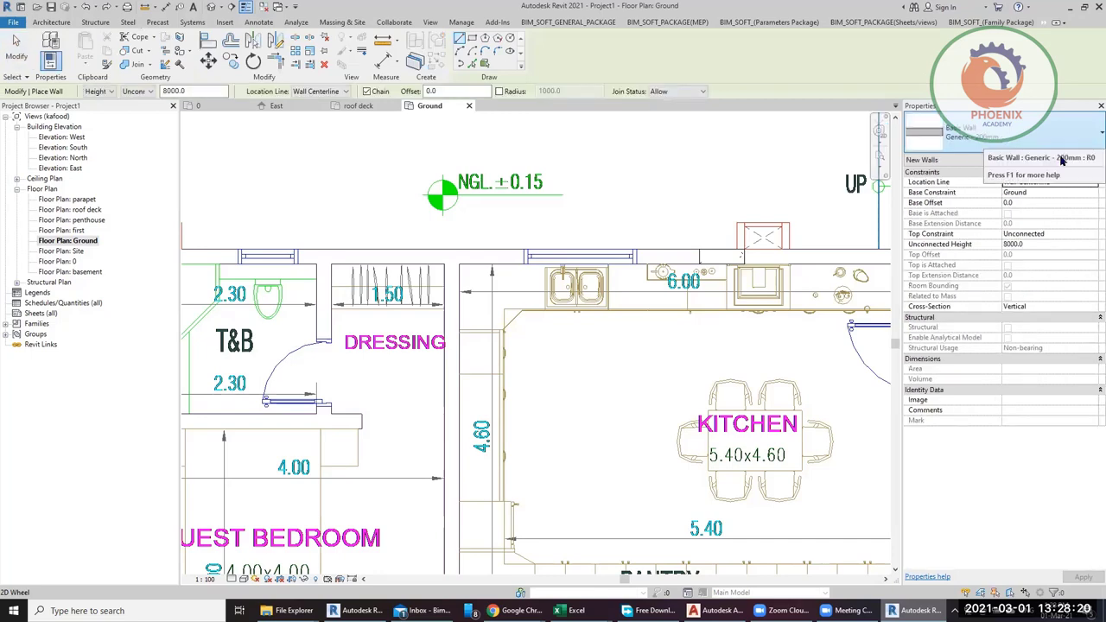
key("Escape")
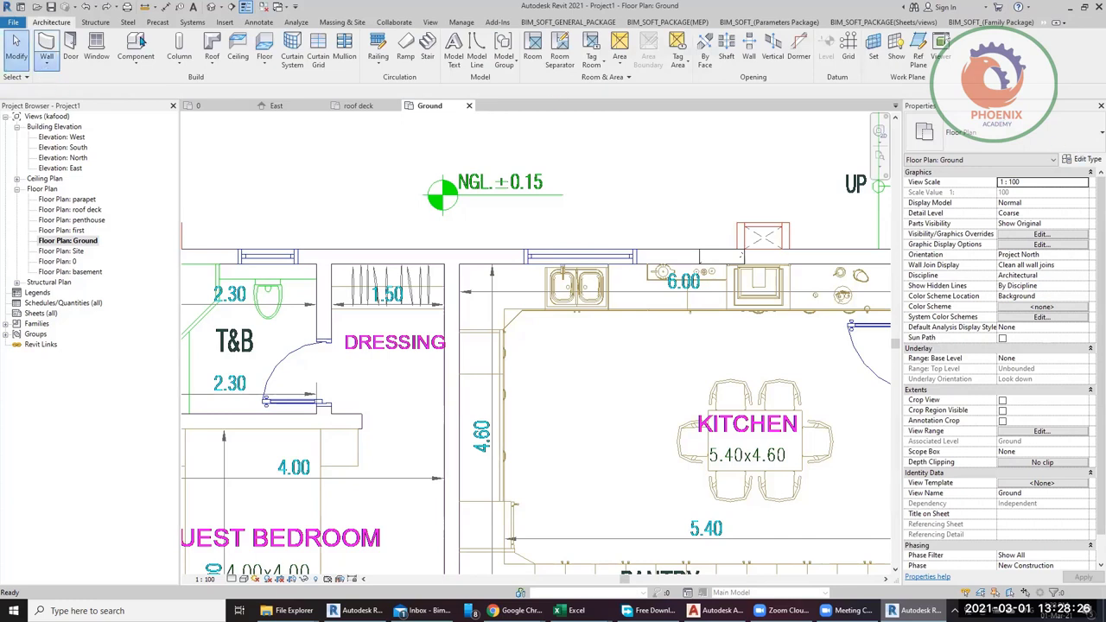
Step: Start a wall, open the Generic - 200mm type's layer structure and set the core structure layer's thickness to 180 mm
left_click(43, 45)
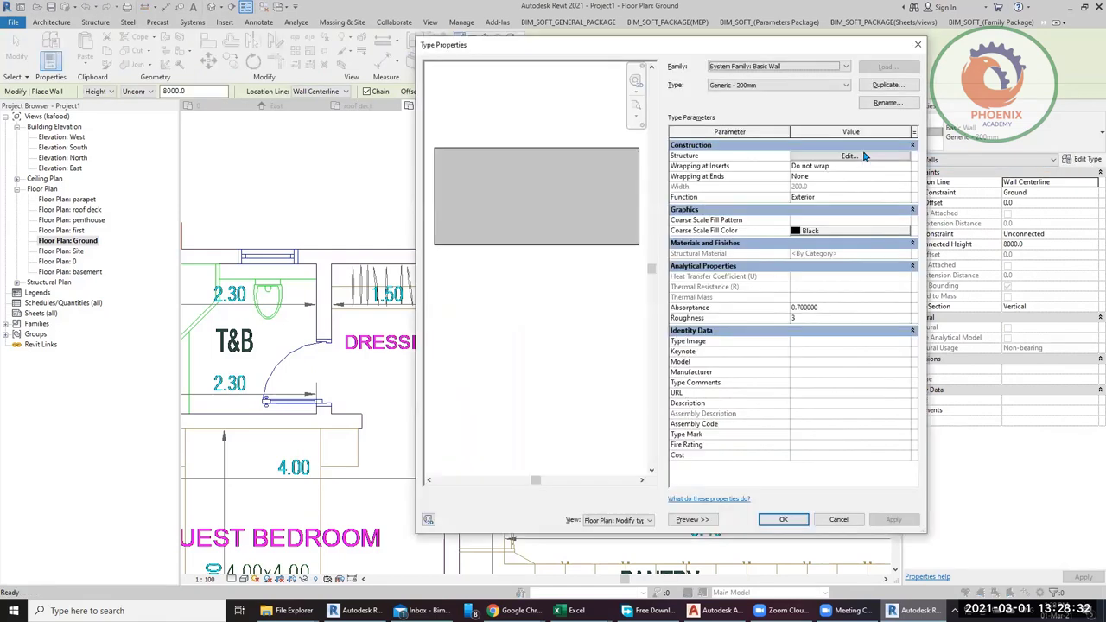
left_click(851, 156)
left_click(830, 164)
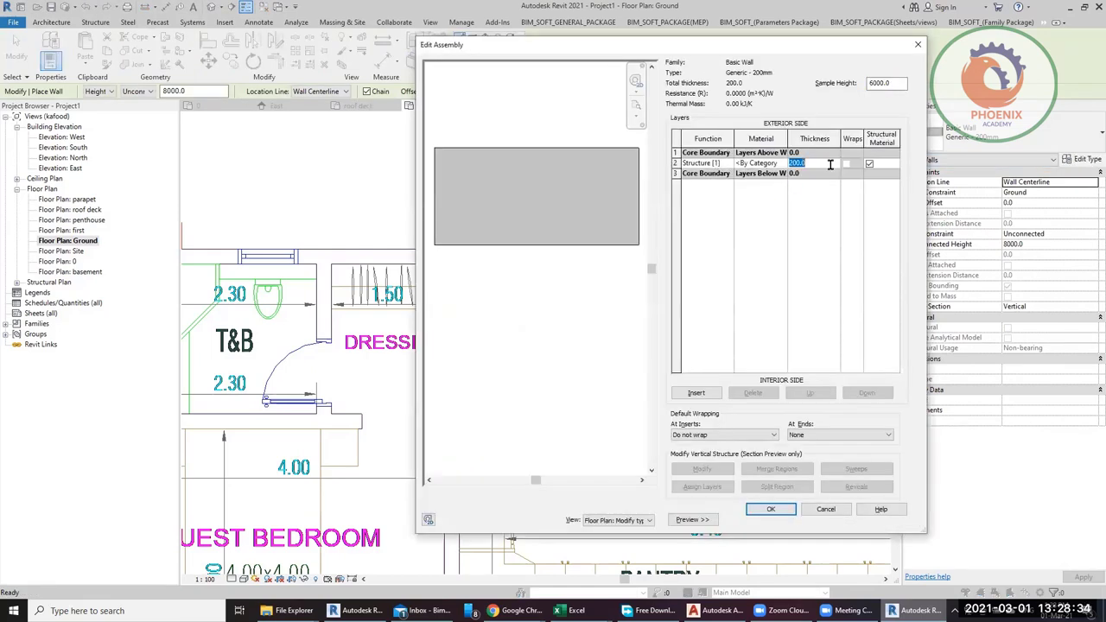
type("180")
Step: Add a 10 mm Finish 1 [4] layer outside the exterior core boundary
left_click(719, 396)
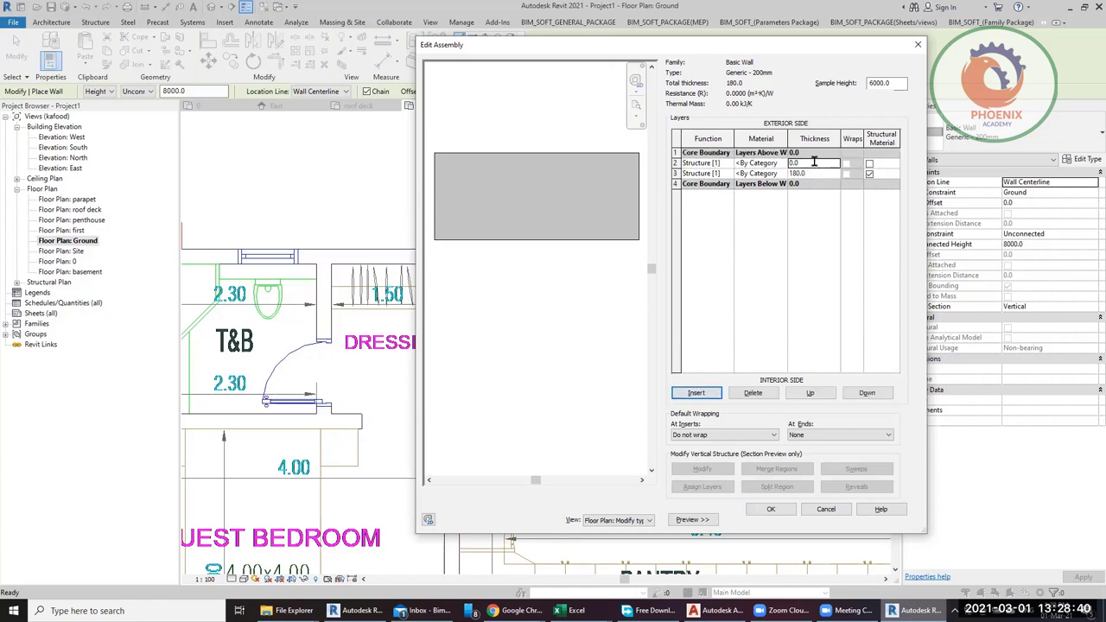
left_click(812, 162)
type("10")
left_click(728, 164)
key("Escape")
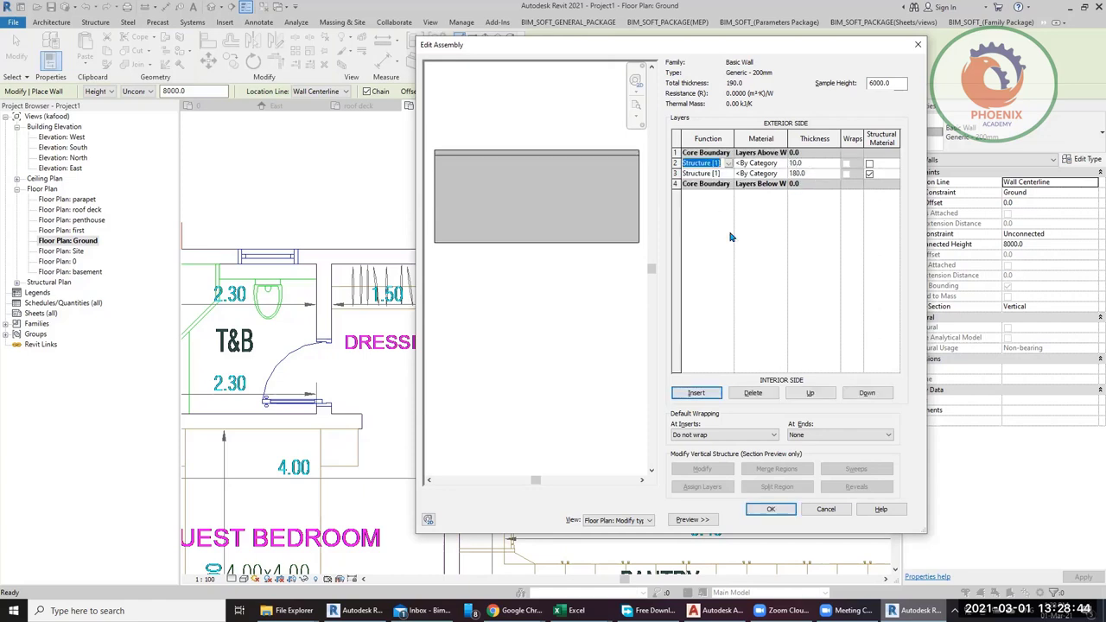
left_click(812, 439)
left_click(807, 393)
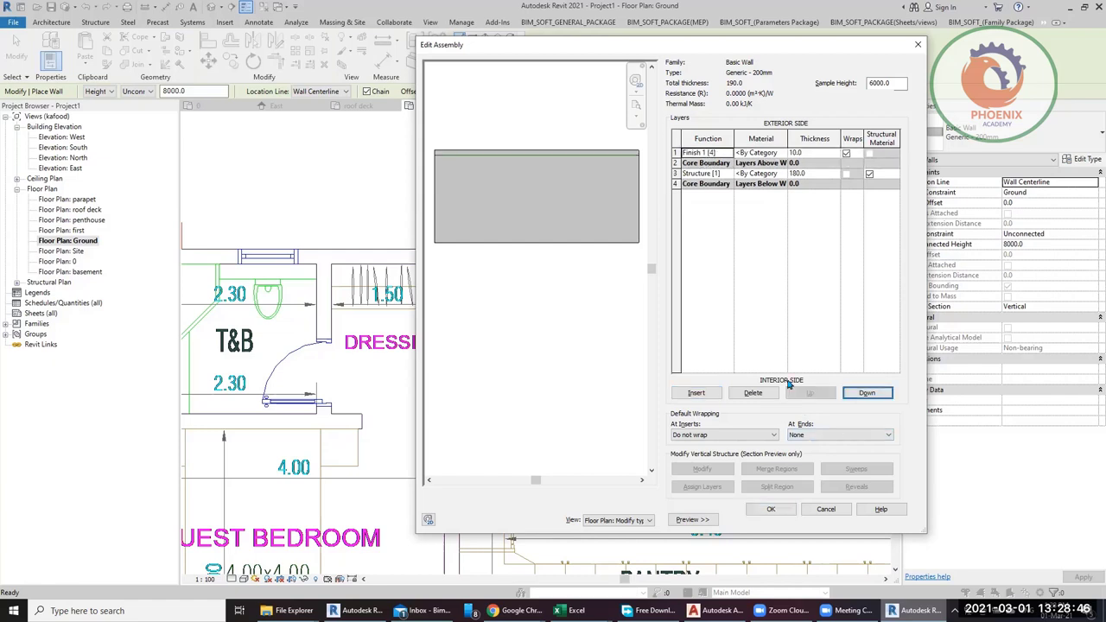
Step: Add a second 10 mm Finish 1 [4] layer outside the interior core boundary
left_click(709, 399)
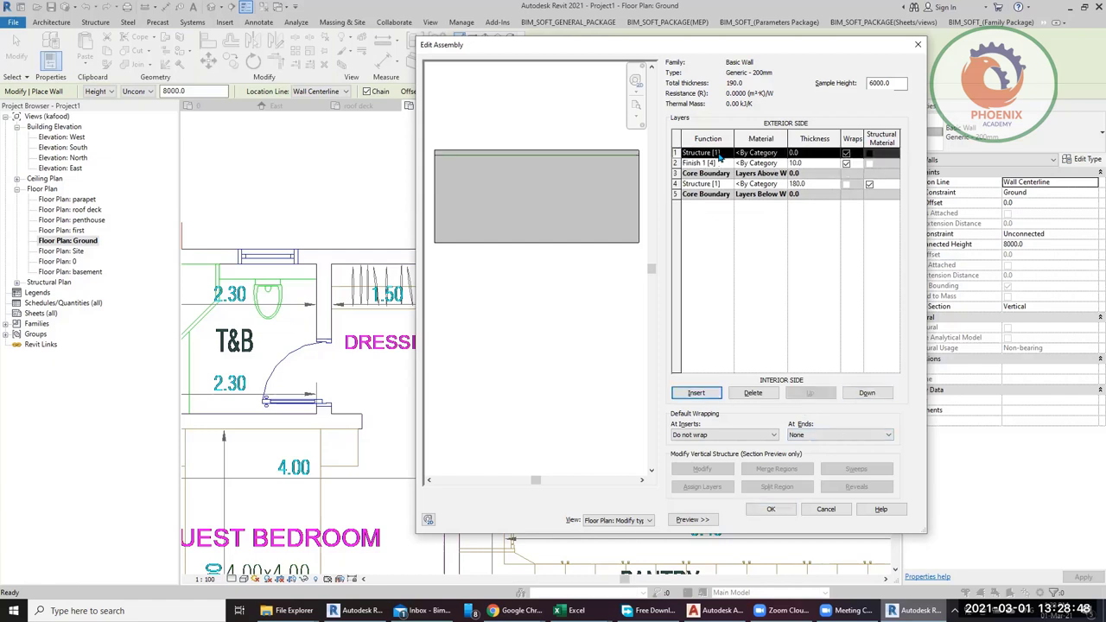
left_click(723, 151)
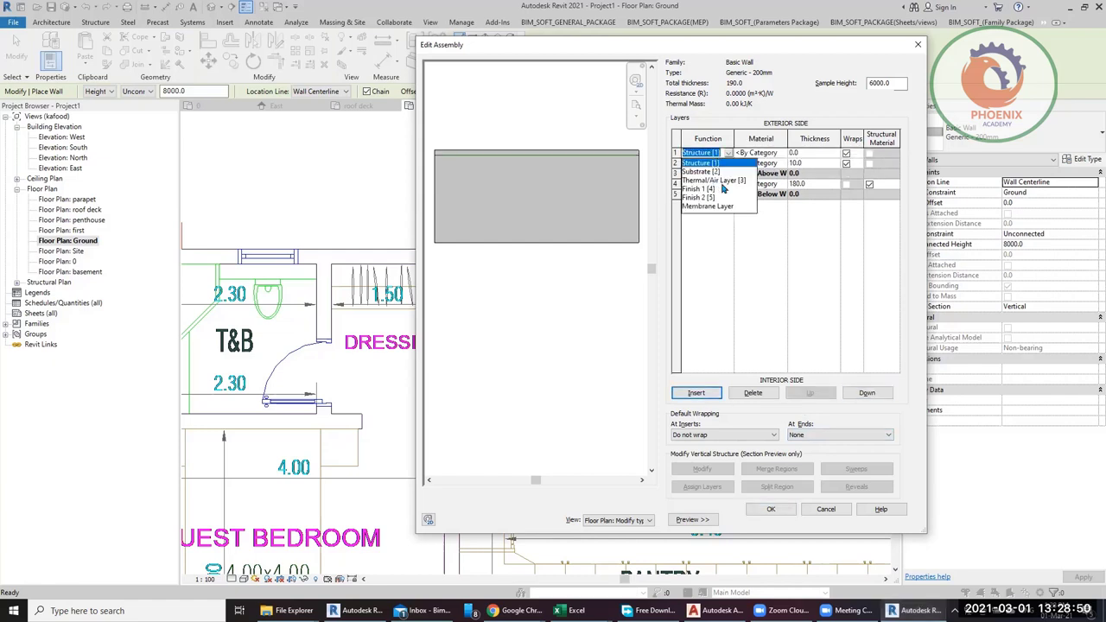
left_click(866, 394)
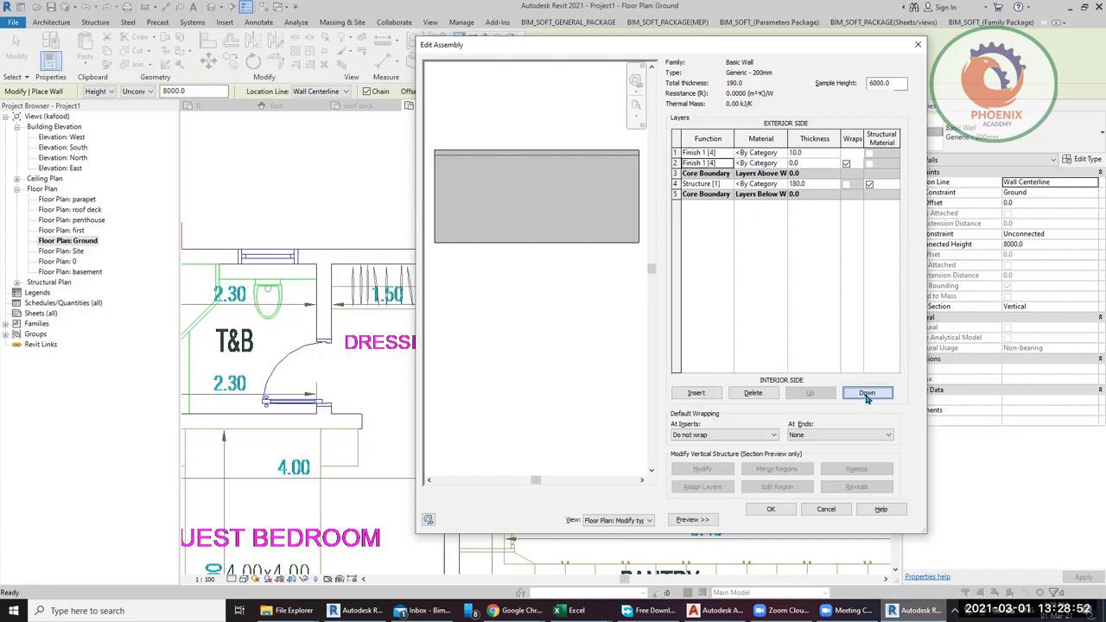
left_click(868, 394)
left_click(868, 394)
left_click(868, 394)
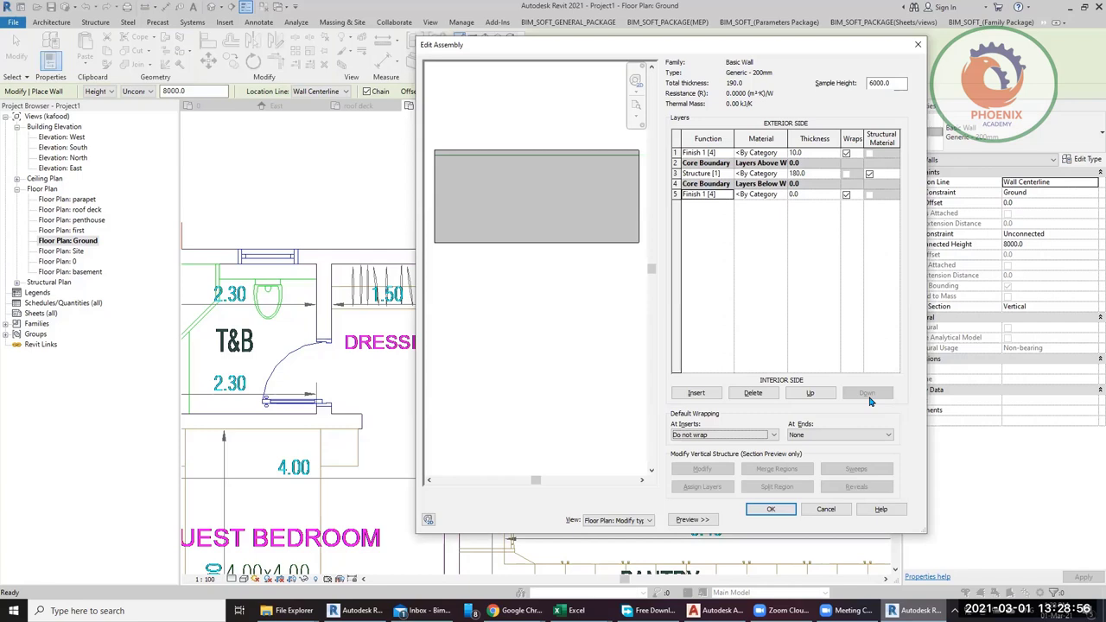
left_click(803, 194)
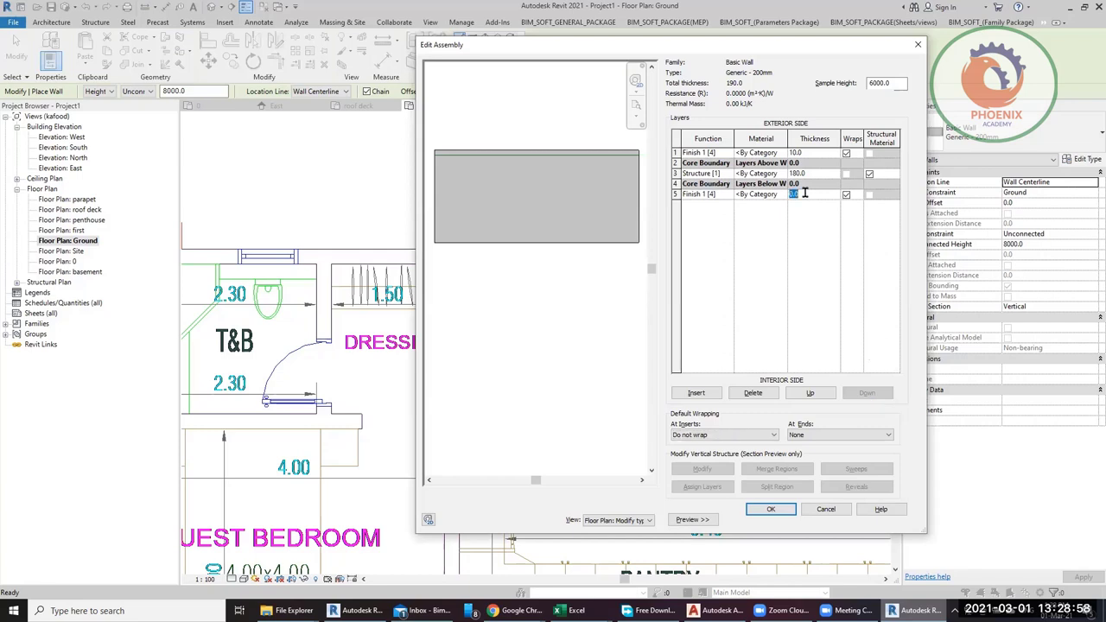
type("10")
key("Return")
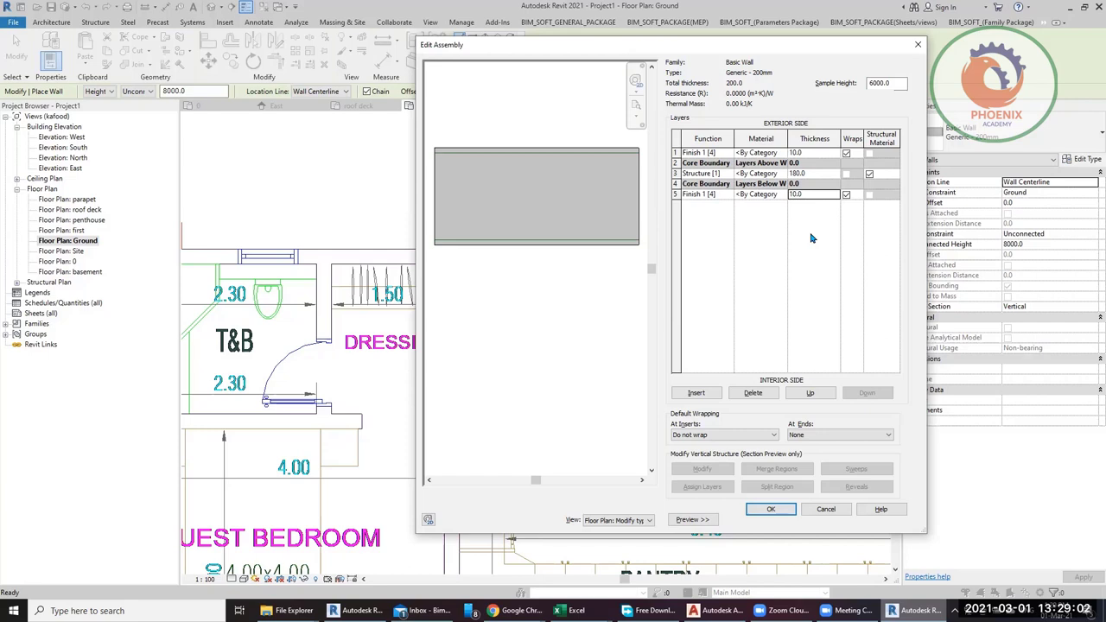
Step: Assign the Gypsum Wall Board material to the exterior finish layer after viewing its appearance
left_click(780, 153)
left_click(781, 153)
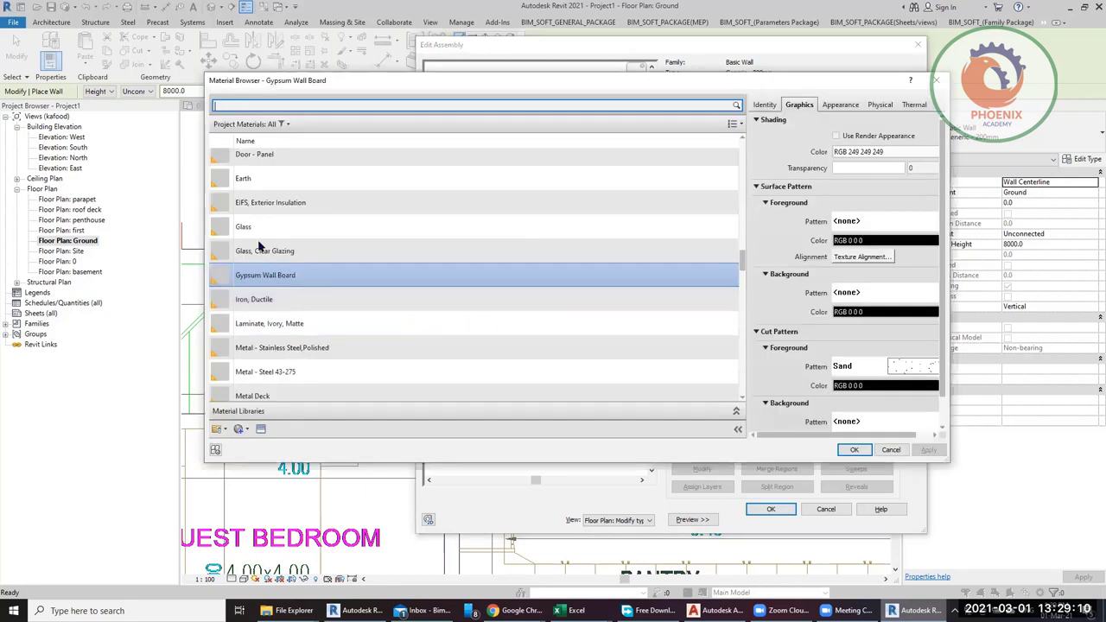
scroll(311, 283, "up", 1)
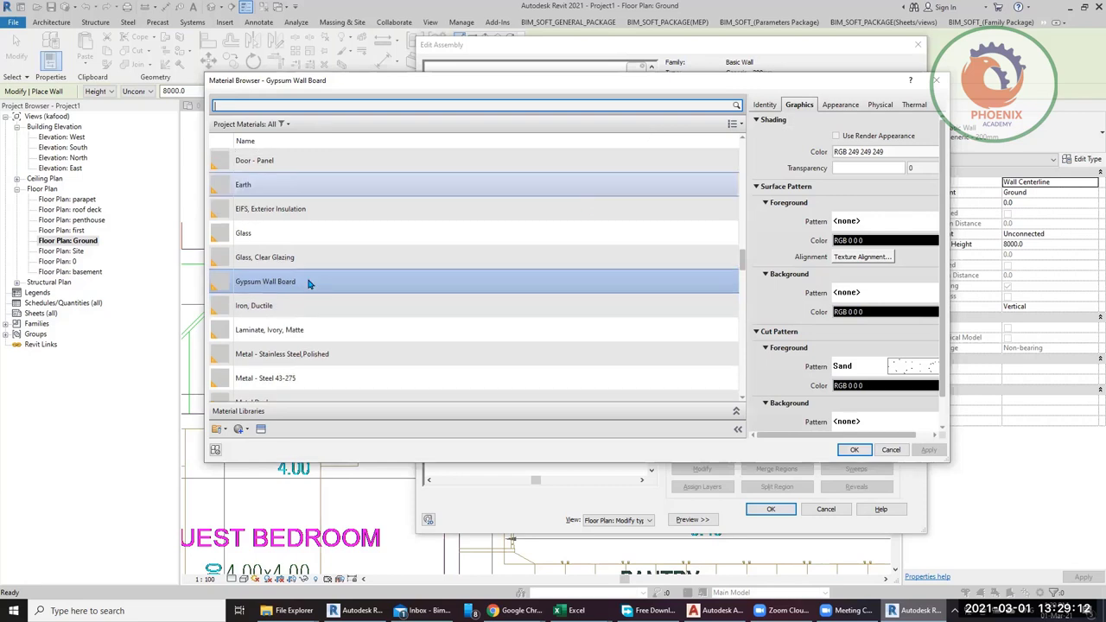
left_click(277, 290)
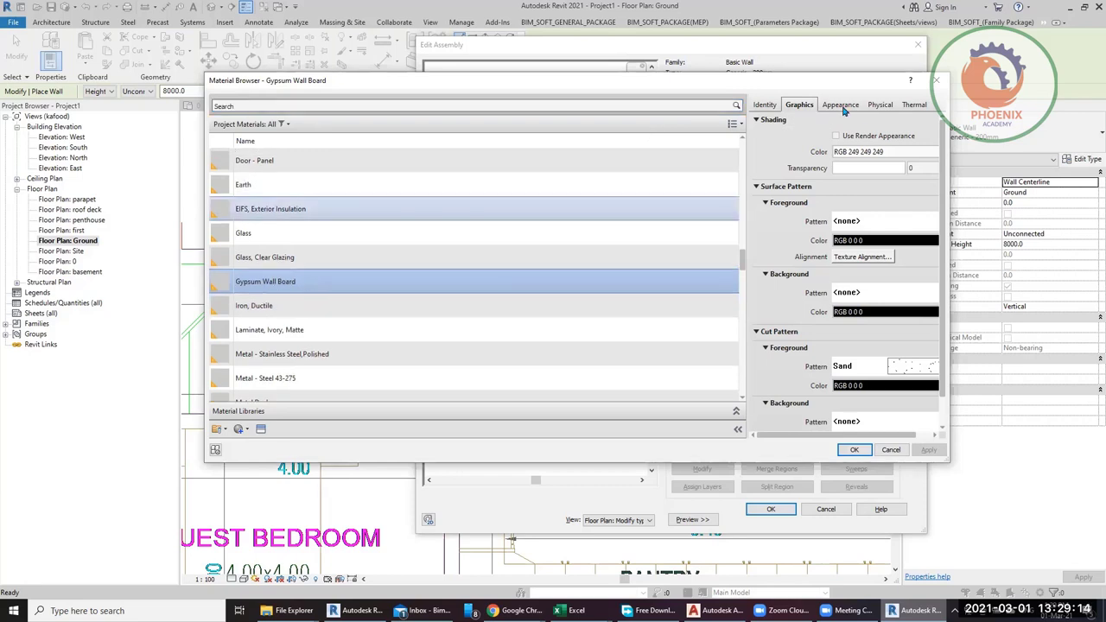
left_click(839, 104)
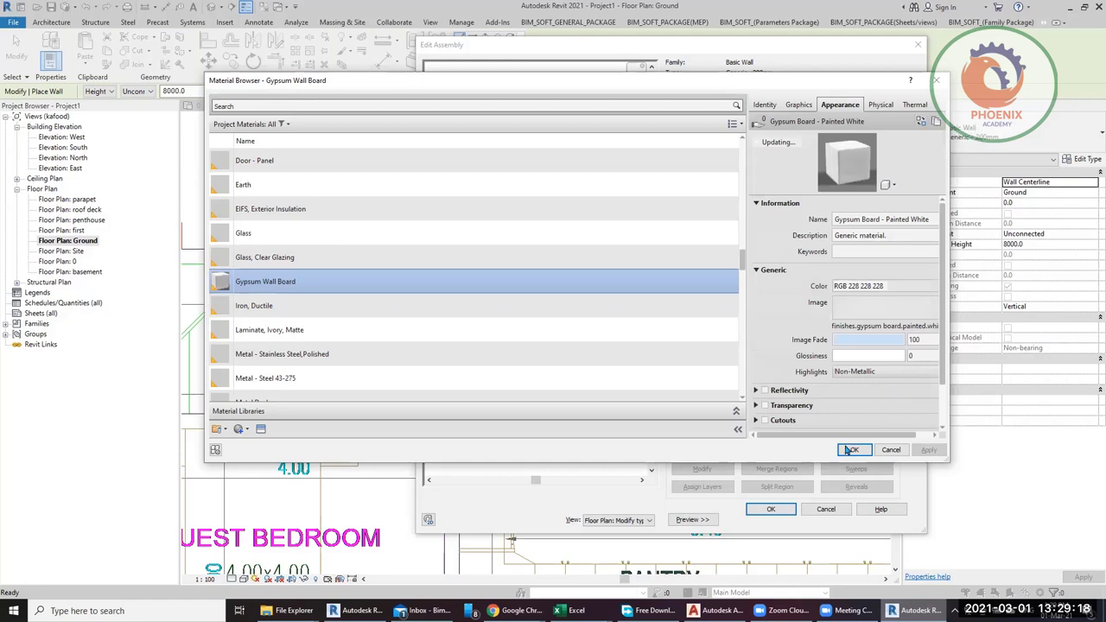
key("Return")
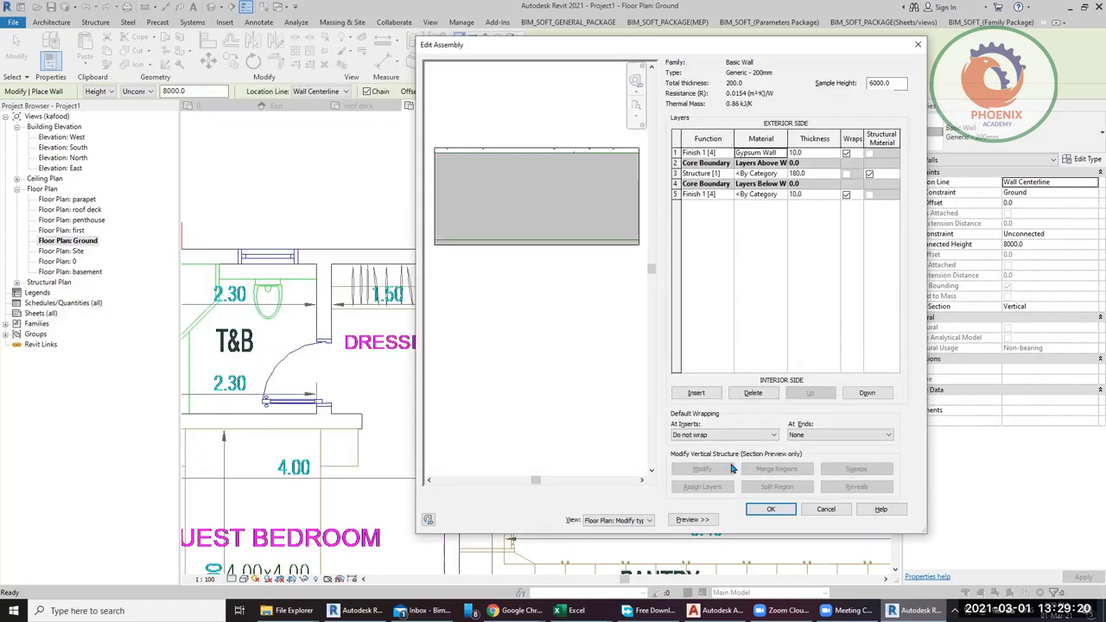
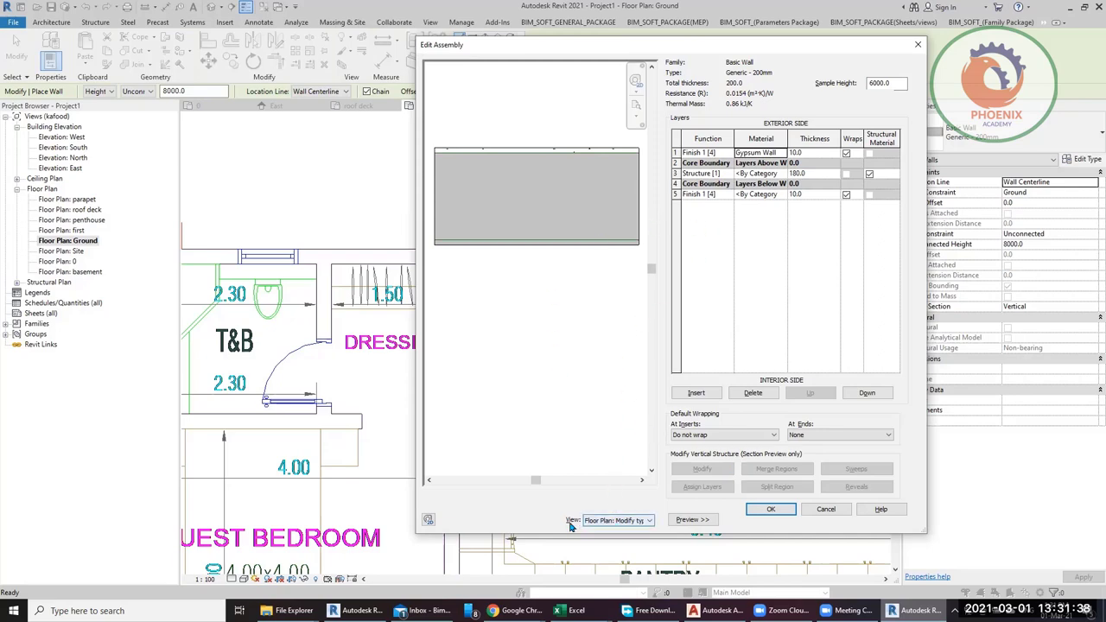
Step: Switch the wall assembly preview to the section view and inspect the layers at the wall's base
left_click(697, 522)
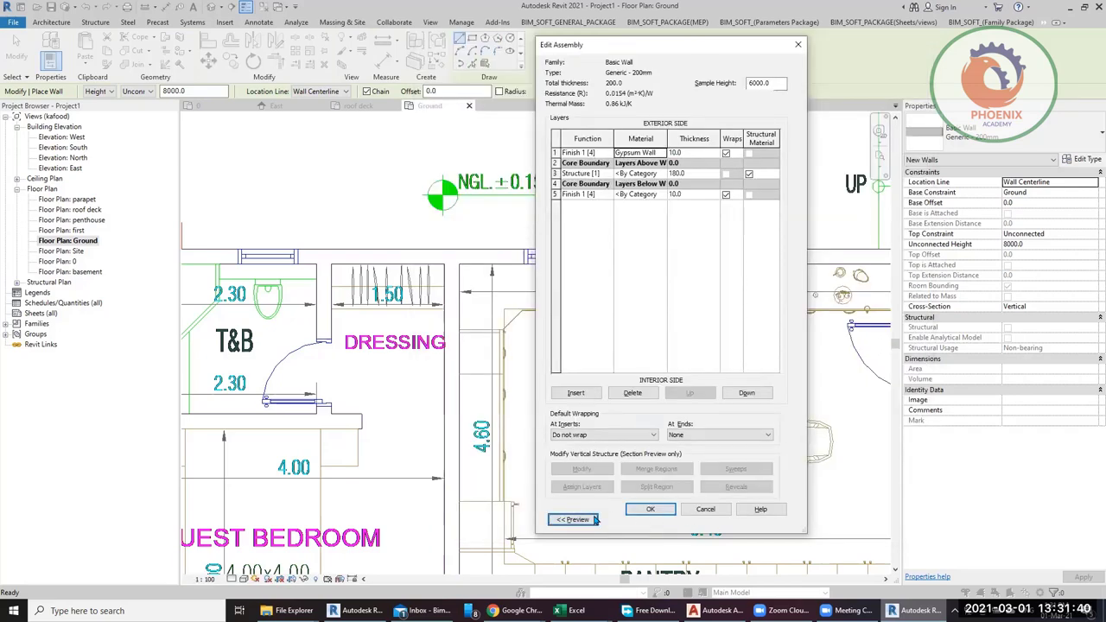
left_click(574, 520)
left_click(620, 524)
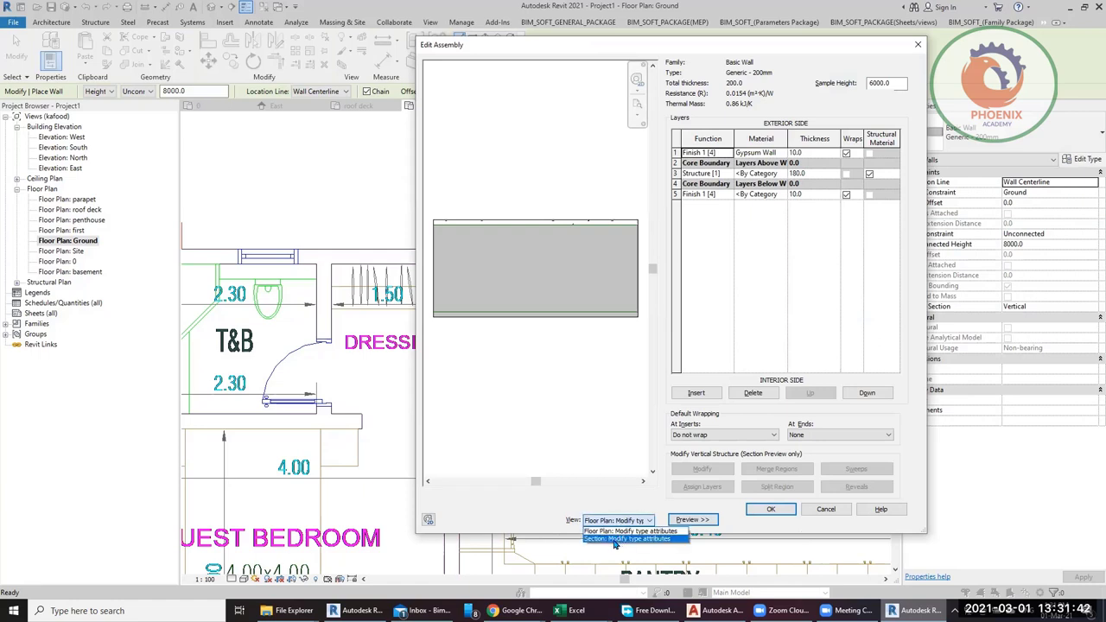
left_click(618, 543)
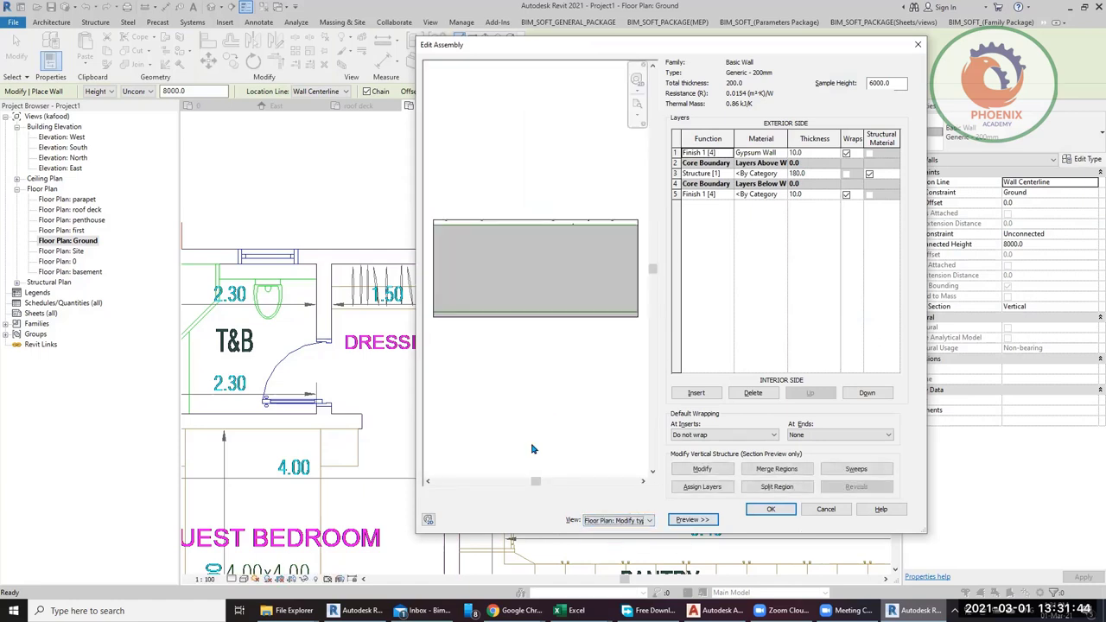
scroll(532, 450, "up", 5)
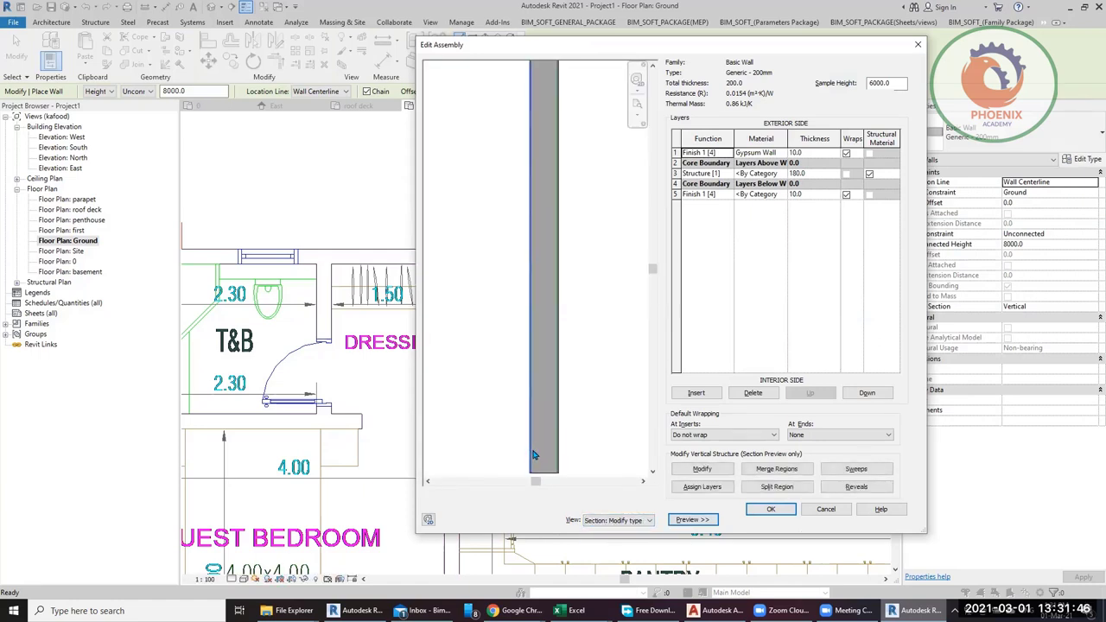
middle_click_drag(563, 447, 546, 428)
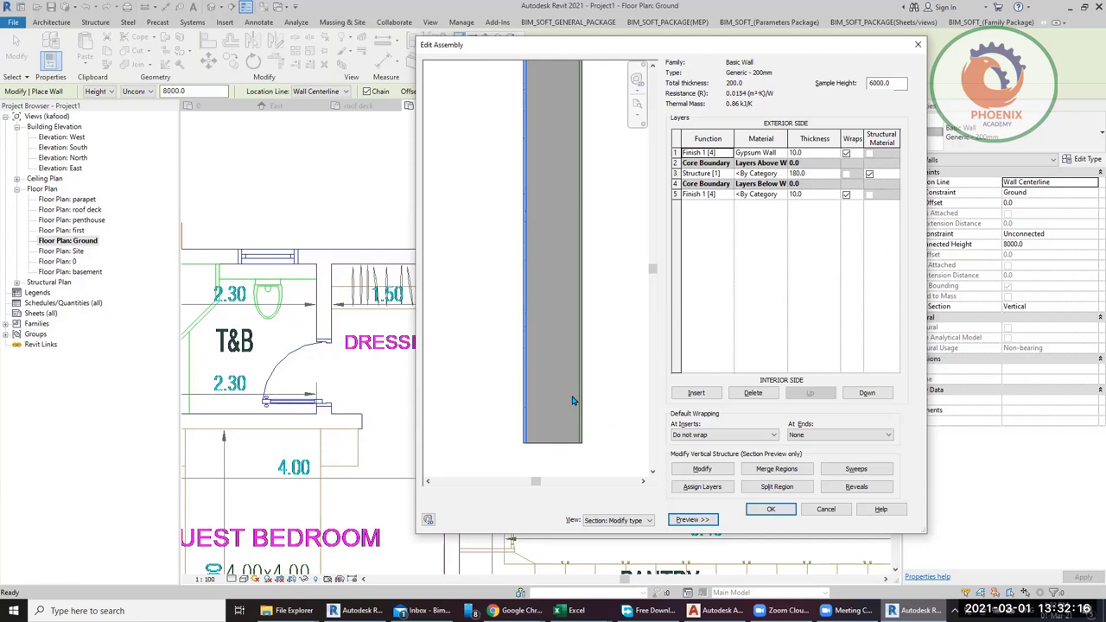
scroll(556, 422, "down", 1)
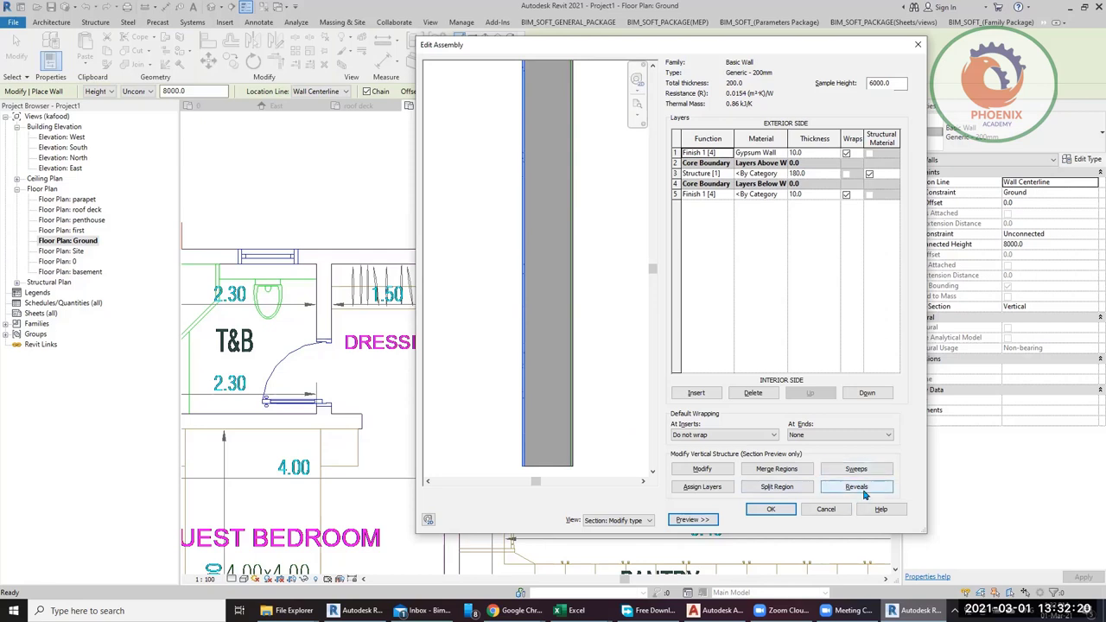
left_click(856, 486)
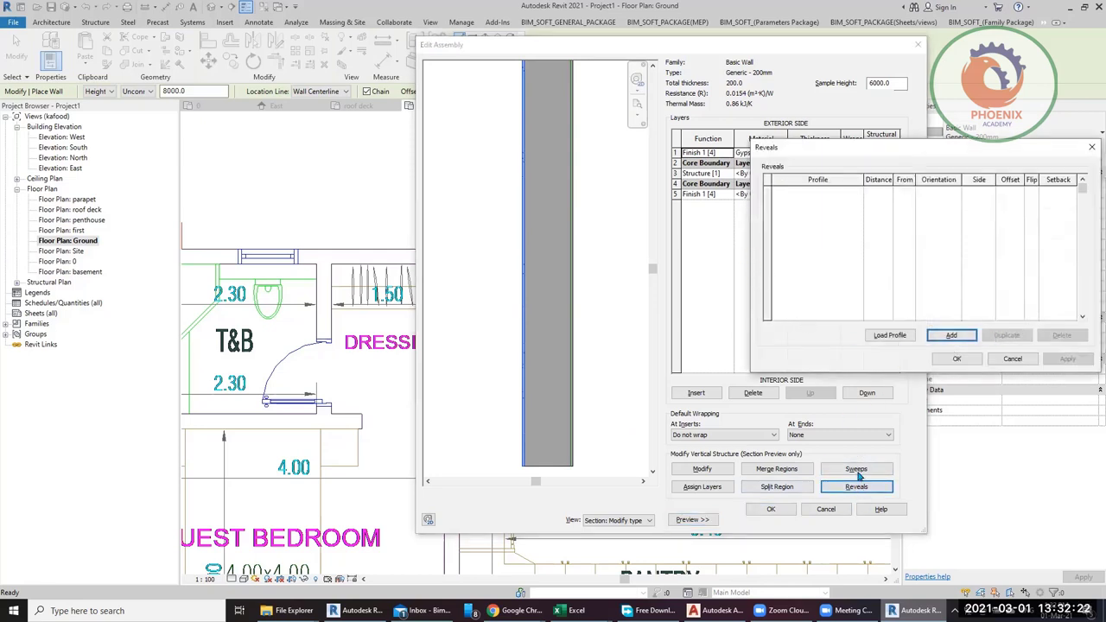
left_click(1012, 359)
left_click(874, 489)
left_click(1012, 358)
Step: Try to add a wall sweep with the Default profile to the wall type, then discard it
left_click(856, 468)
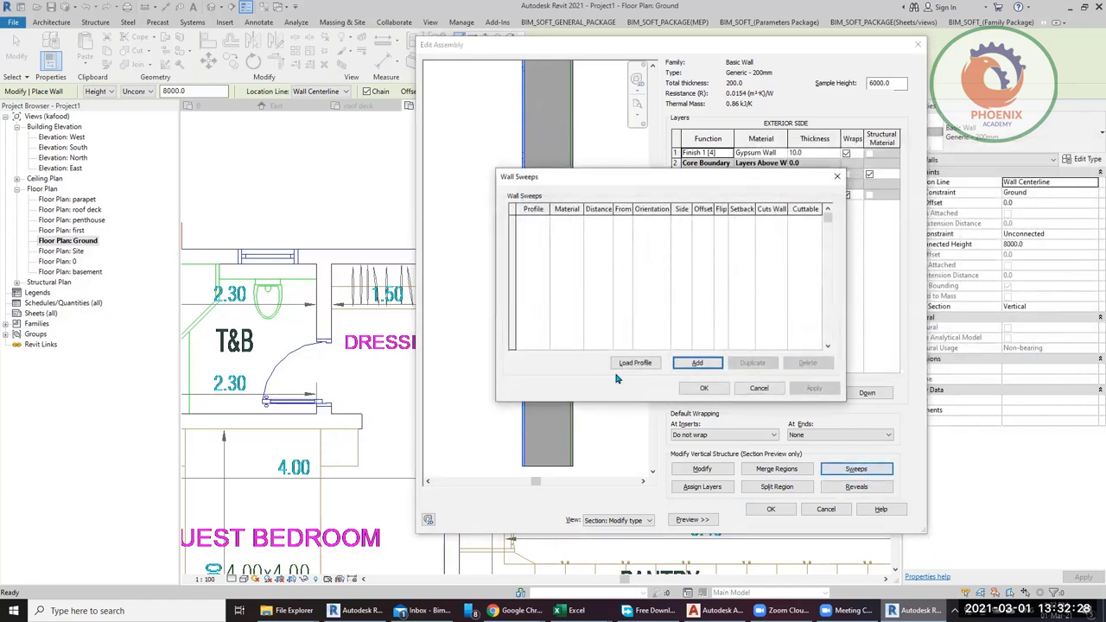
left_click(698, 363)
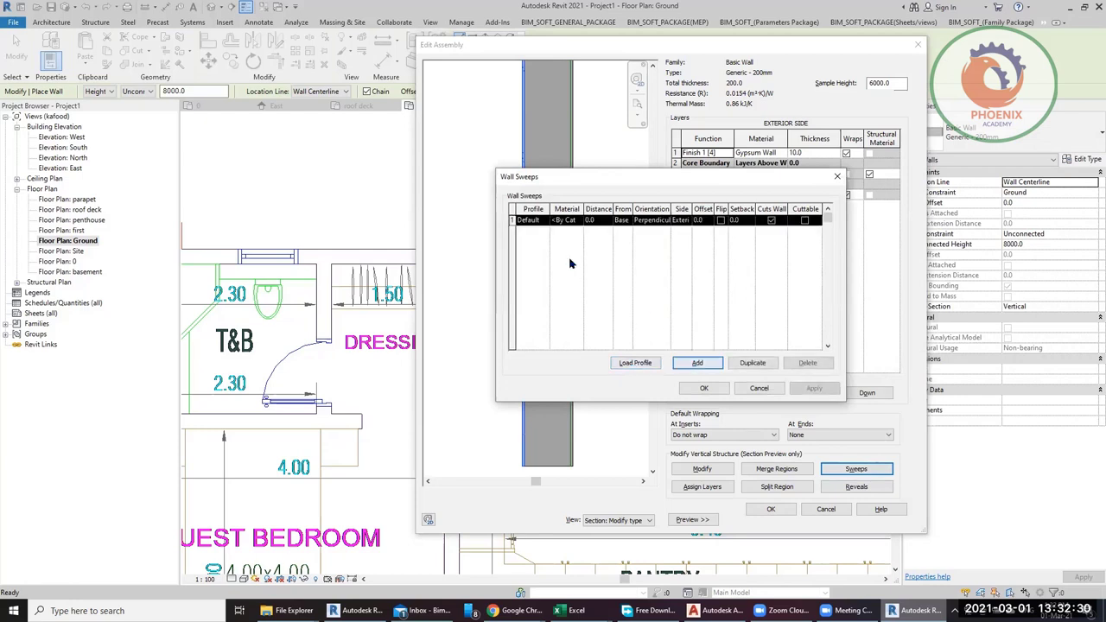
left_click(529, 221)
left_click(543, 220)
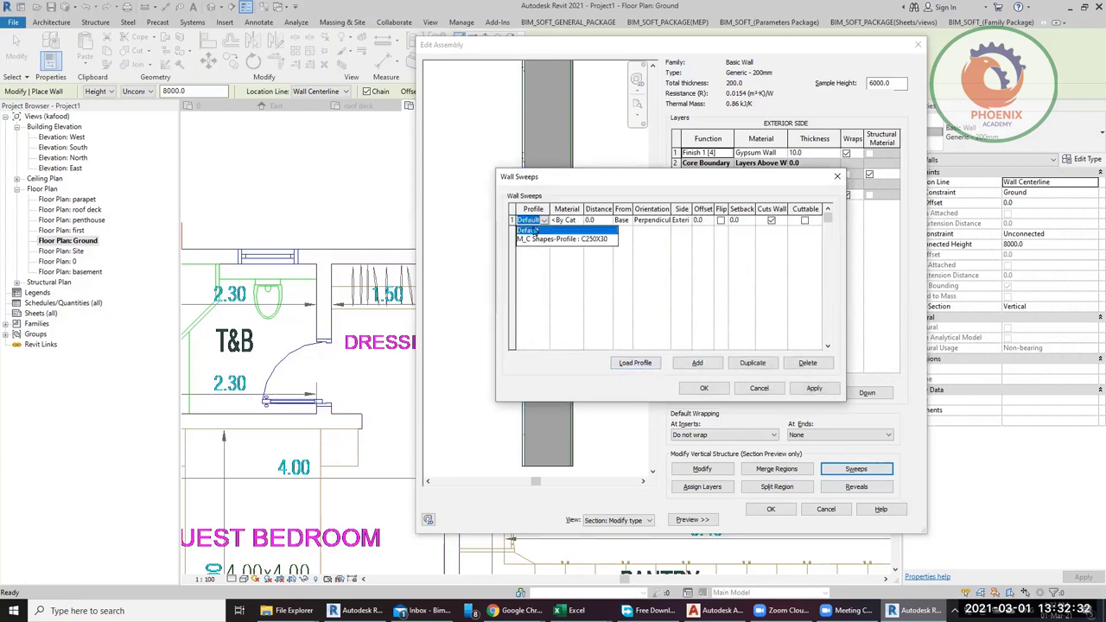
left_click(534, 230)
left_click(759, 388)
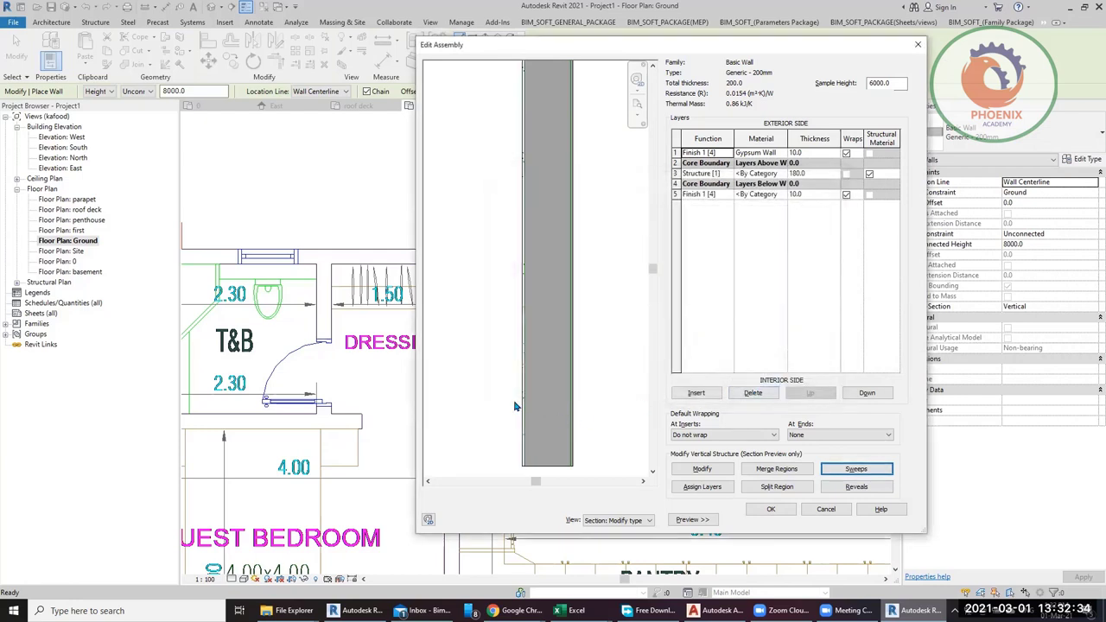
Step: Try adding a wall sweep with the Default profile at a distance of 500 from the base to the wall type
left_click(830, 468)
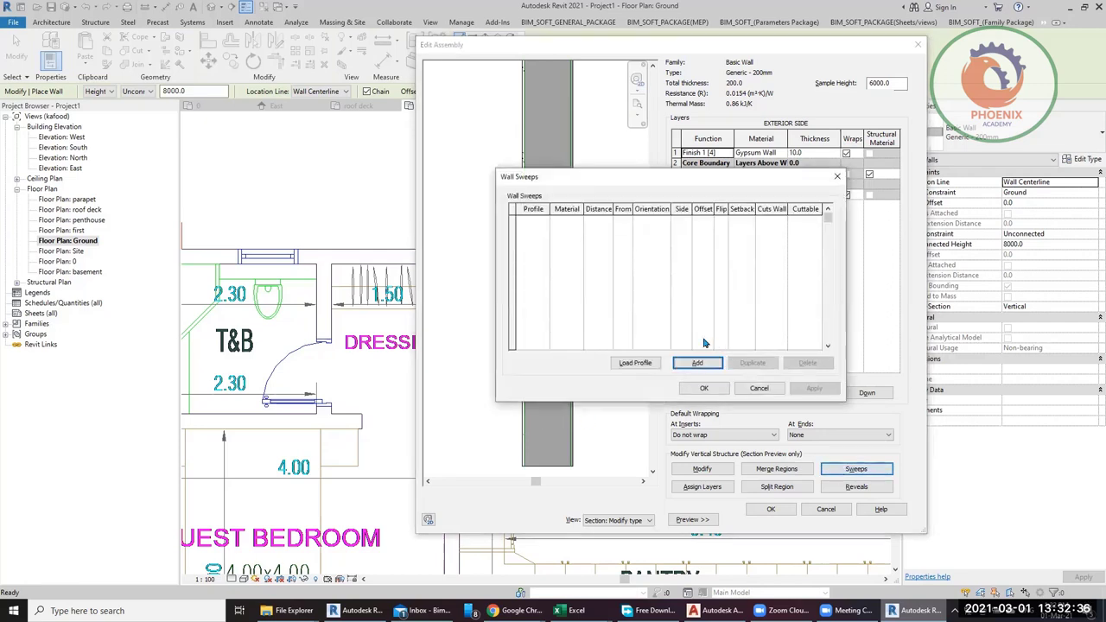
left_click(697, 363)
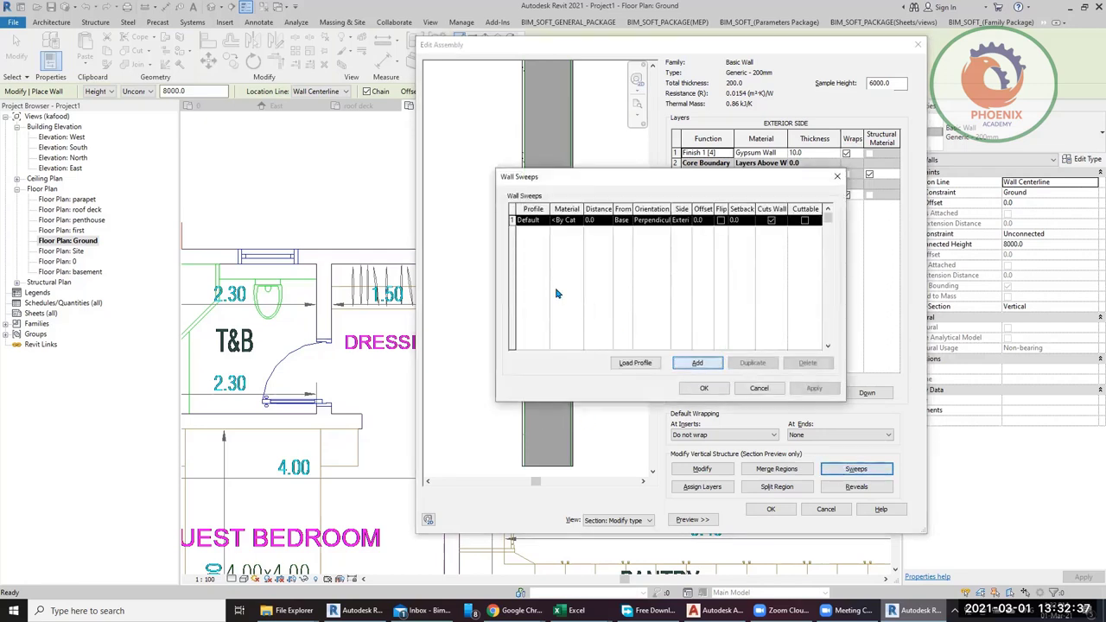
left_click(609, 221)
left_click(591, 220)
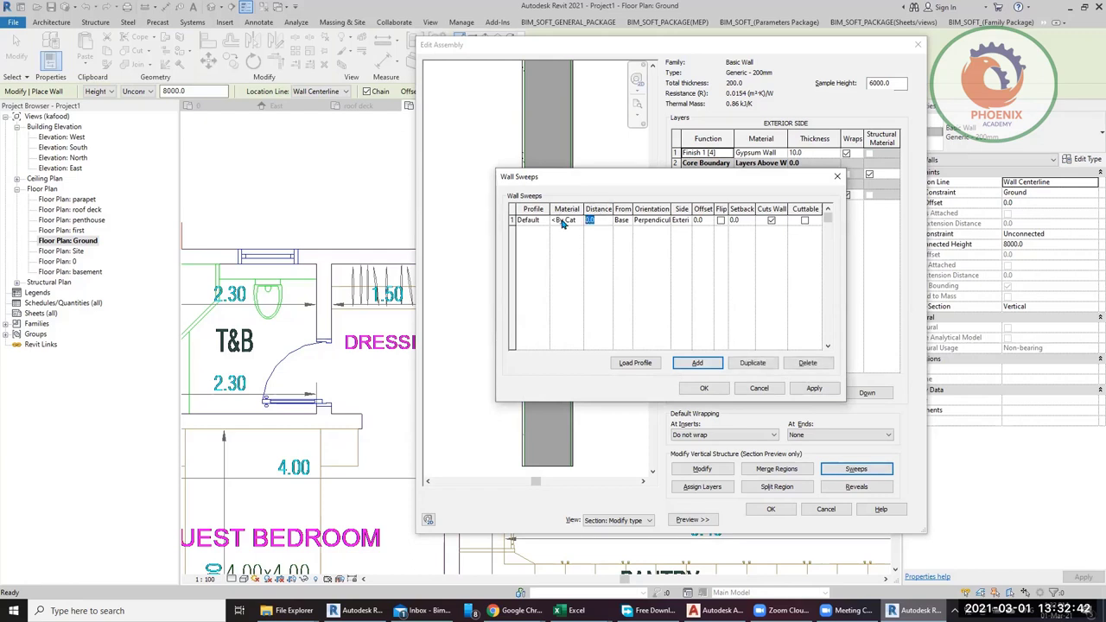
type("500")
left_click_drag(611, 177, 723, 137)
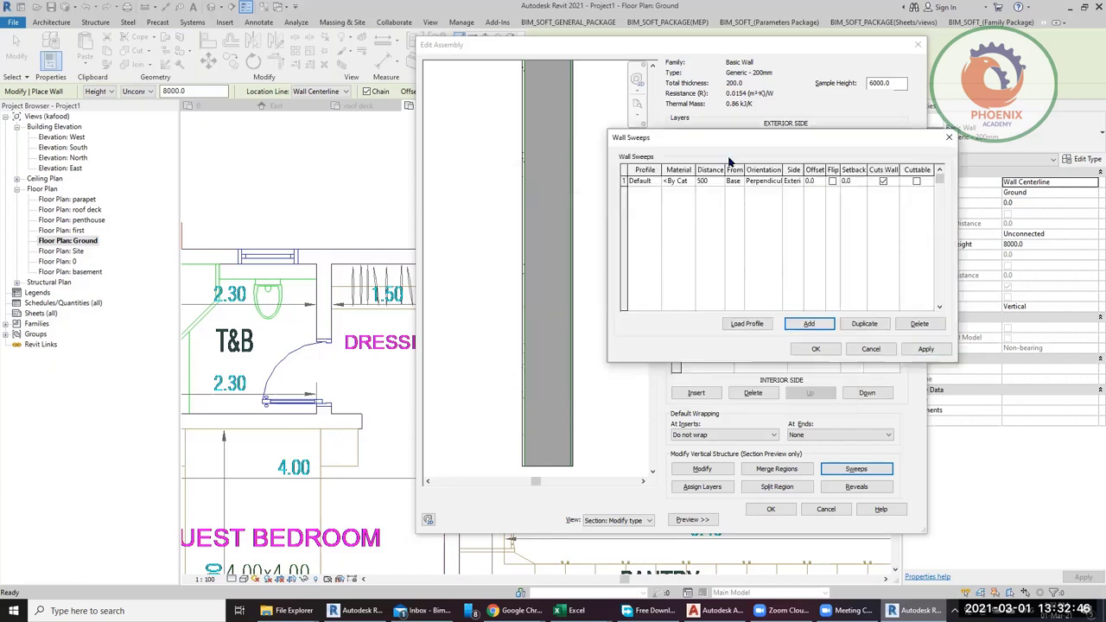
left_click(922, 348)
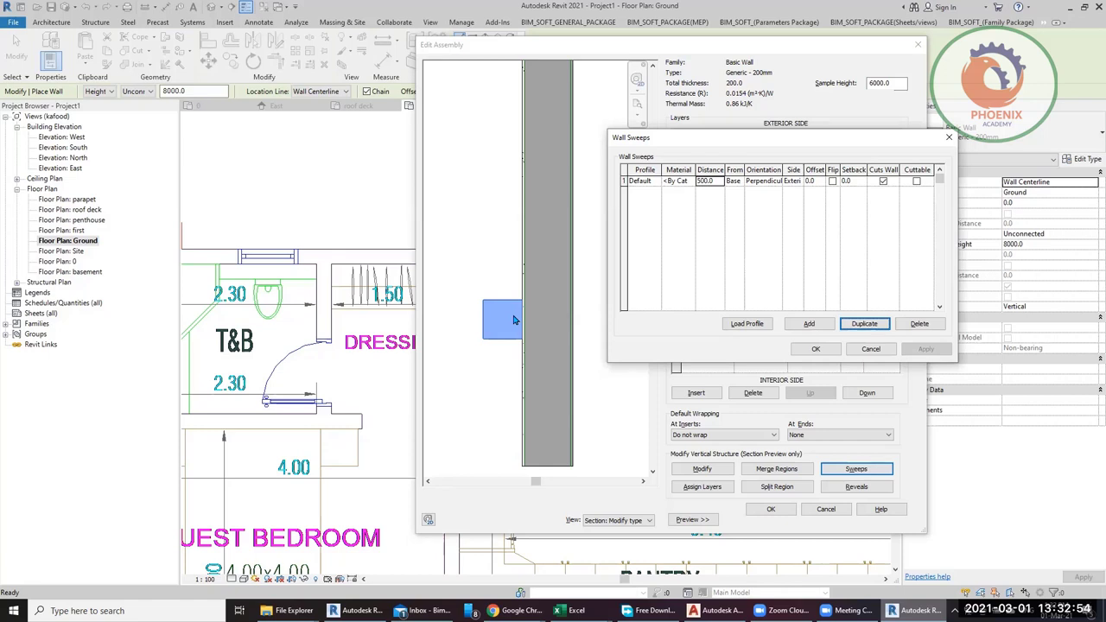
left_click(871, 350)
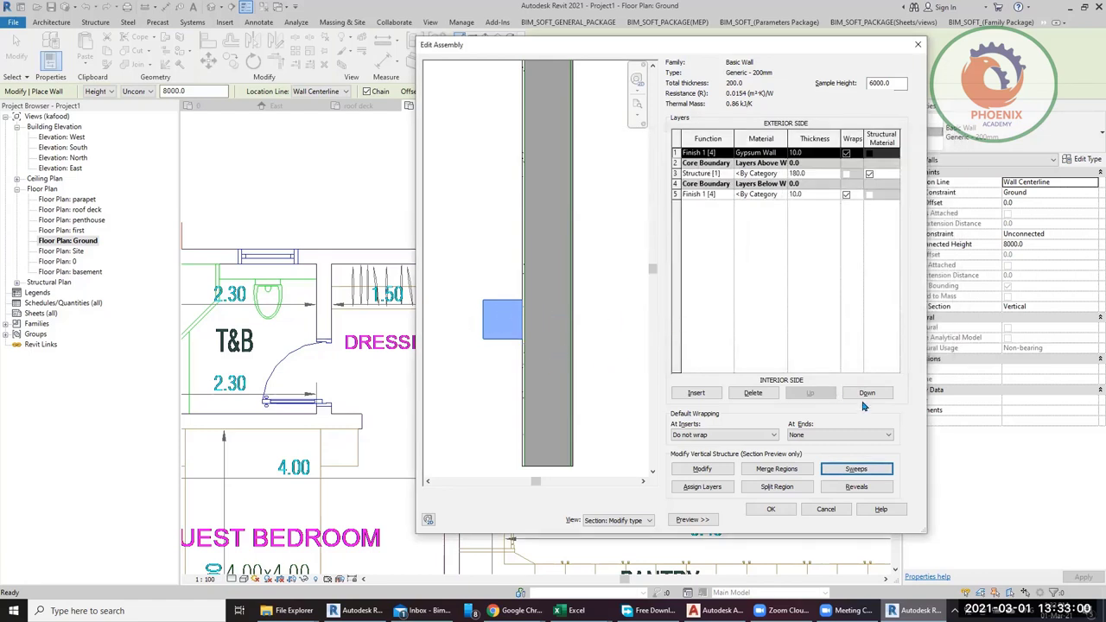
Step: Review the profile choice of the existing wall sweep and delete that sweep from the list
left_click(857, 472)
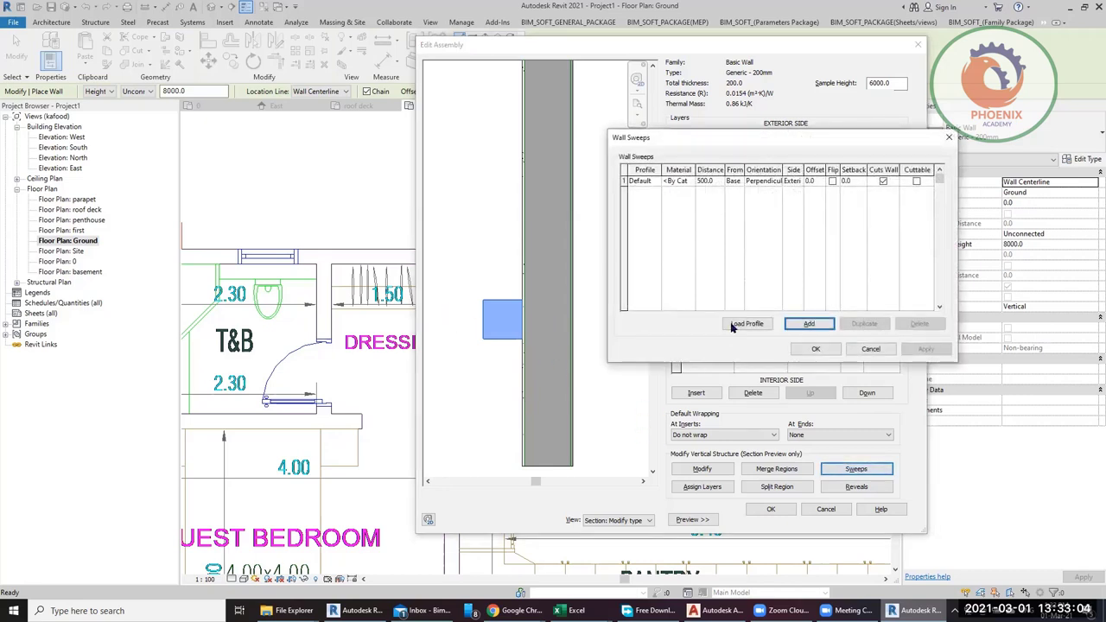
left_click(655, 182)
left_click(655, 182)
left_click(655, 198)
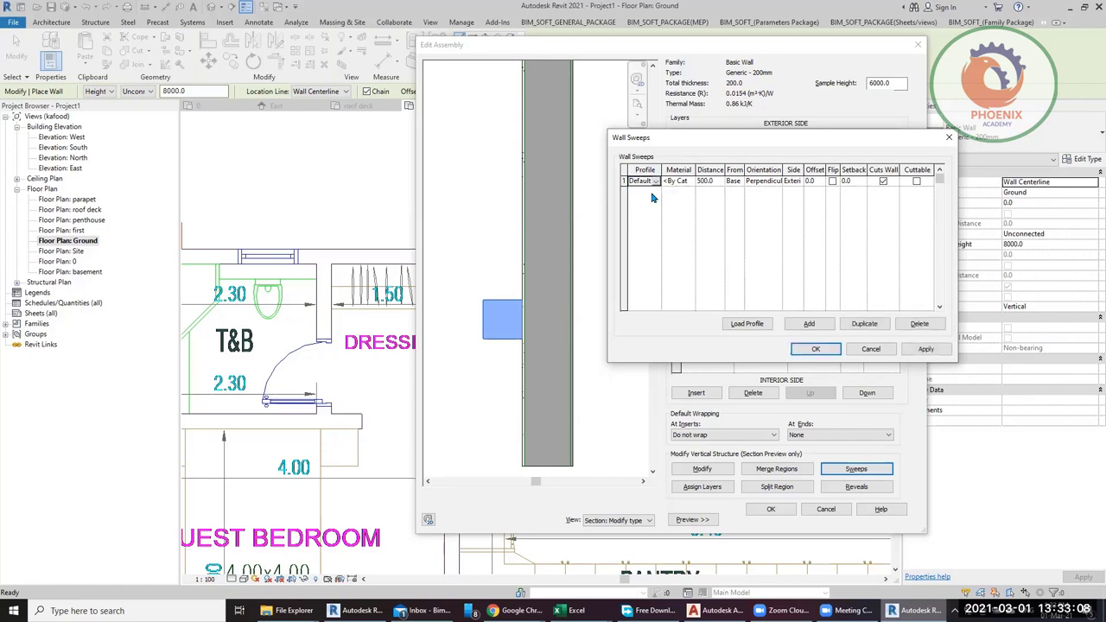
left_click(920, 325)
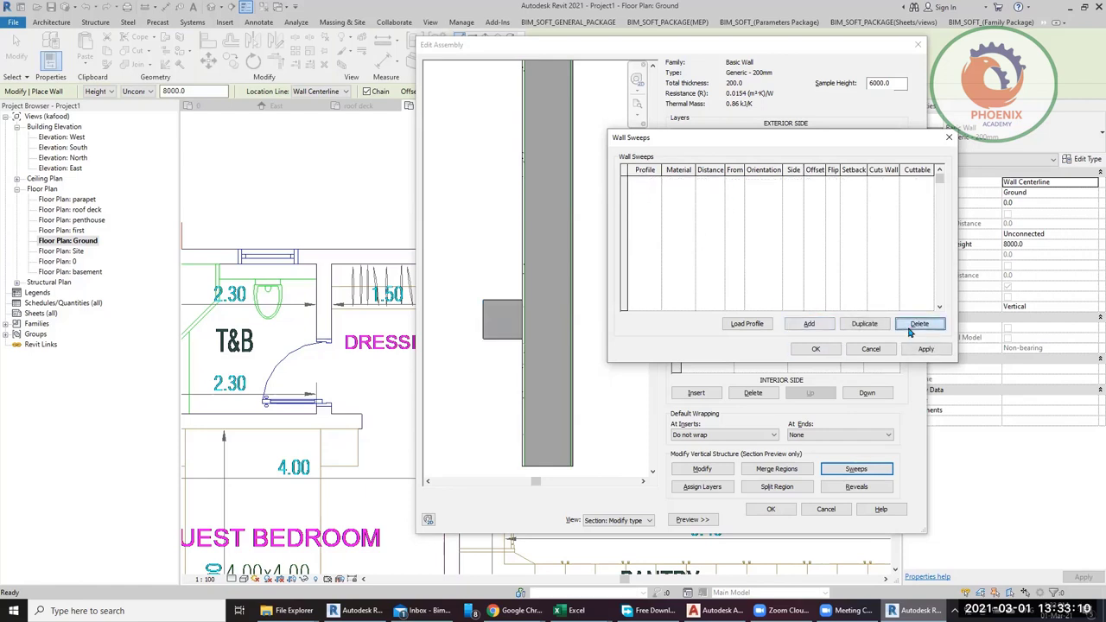
Step: Add a replacement wall sweep with the Default profile at a distance of 500 from the base
left_click(807, 324)
left_click(656, 182)
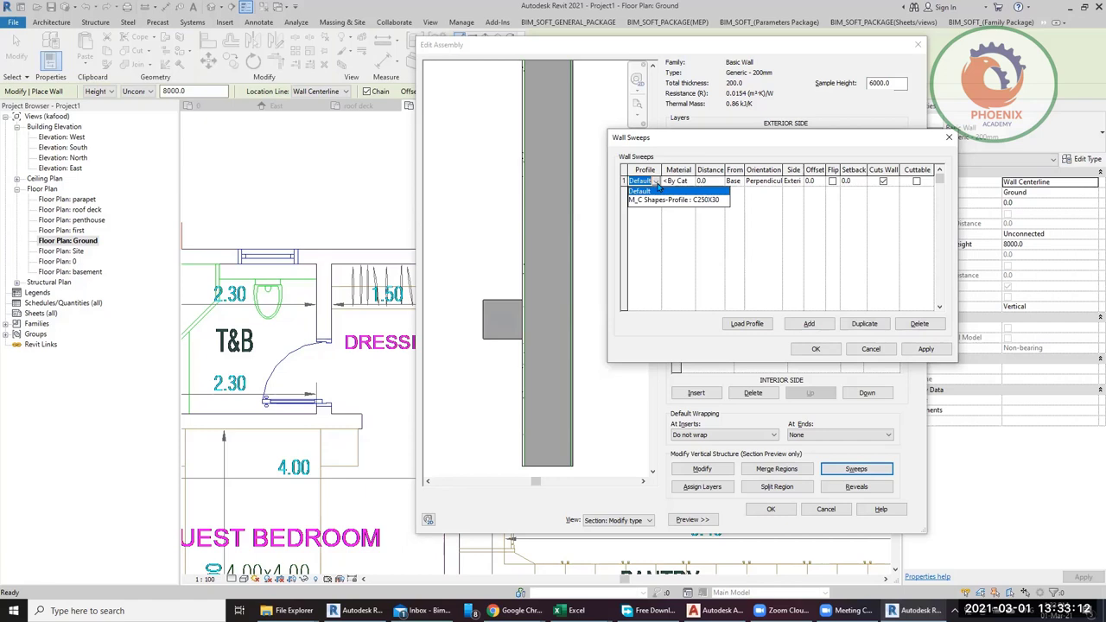
left_click(659, 184)
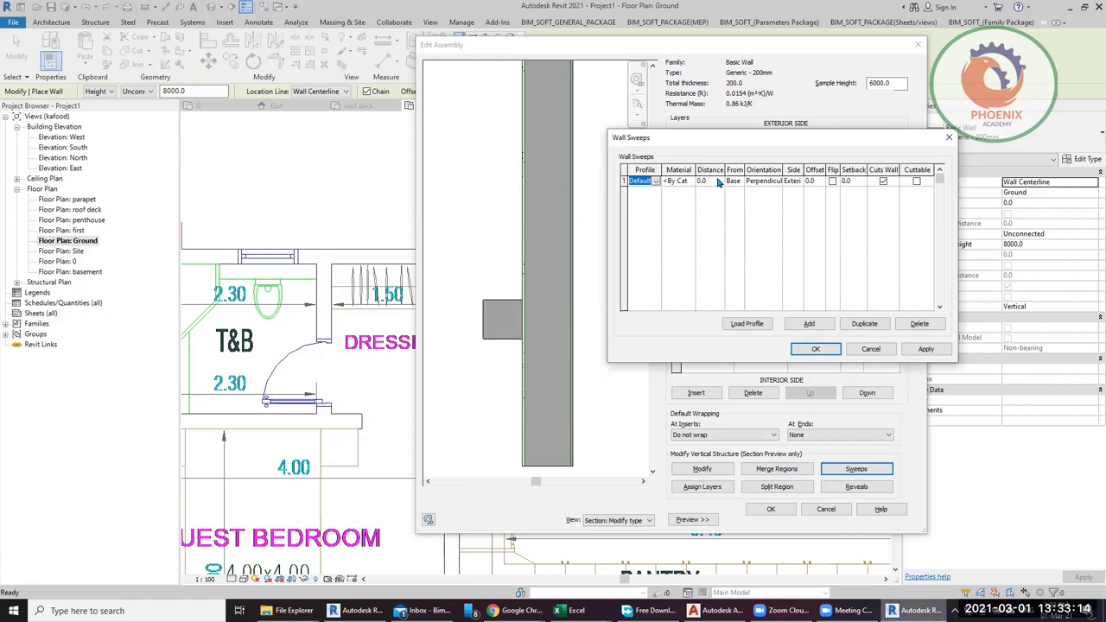
left_click(717, 181)
type("500")
left_click(815, 348)
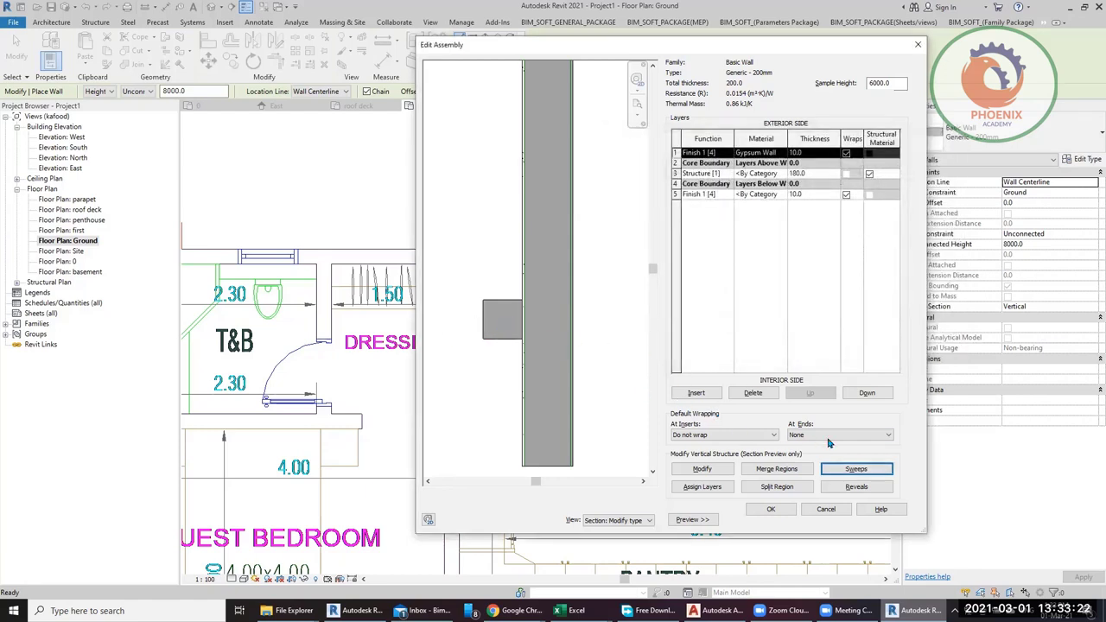
Step: Remove the wall sweep from the assembly and accept the layered Generic - 200mm wall type
left_click(837, 470)
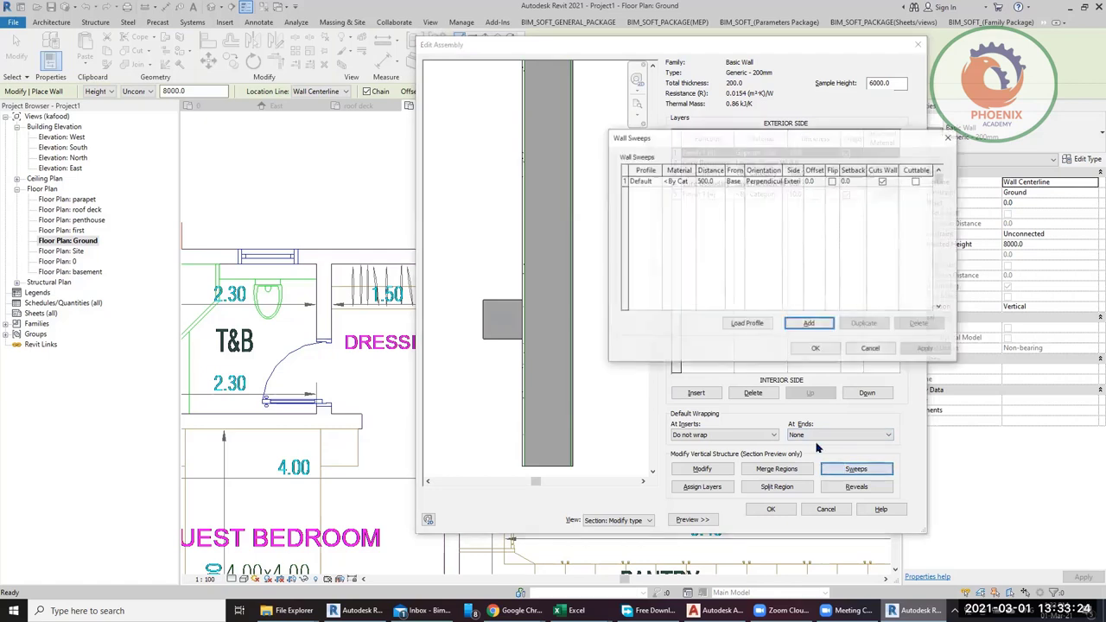
left_click(640, 181)
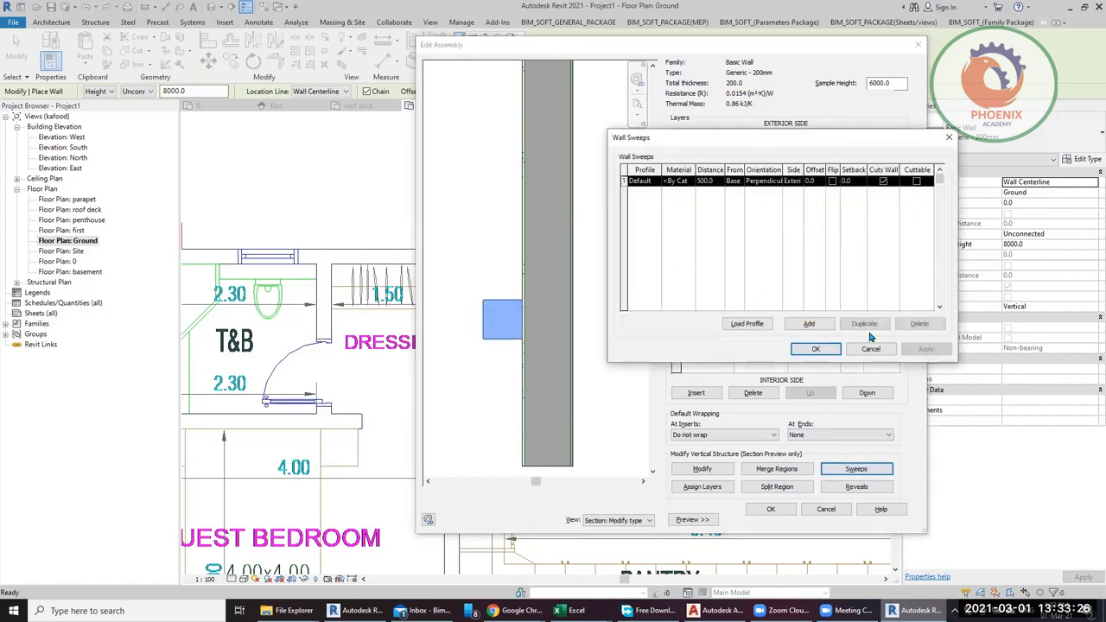
left_click(919, 323)
left_click(816, 348)
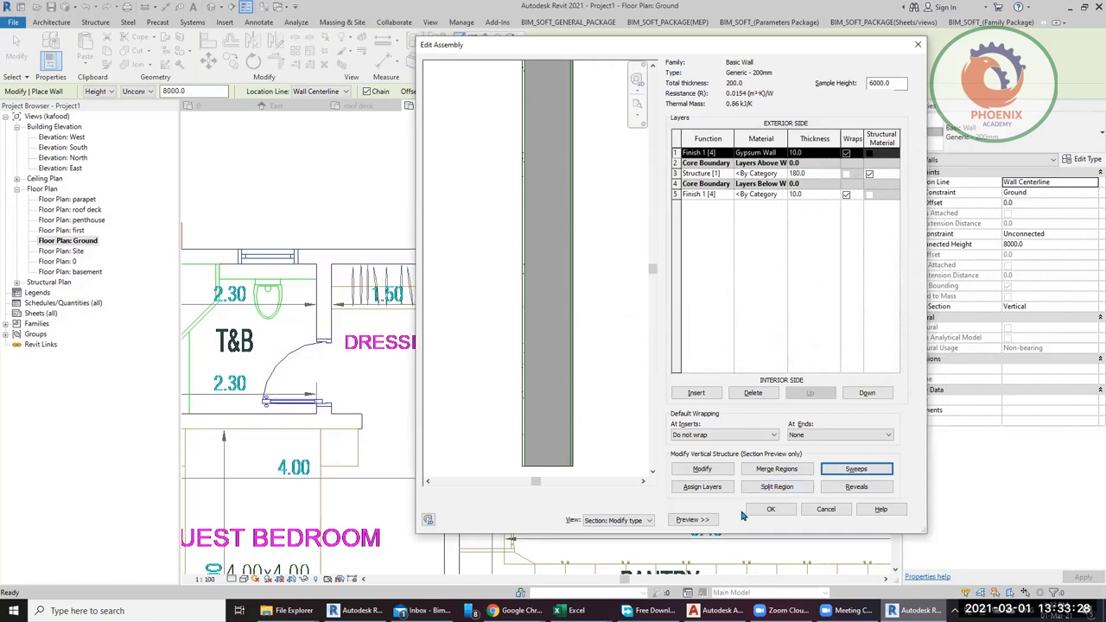
left_click(769, 510)
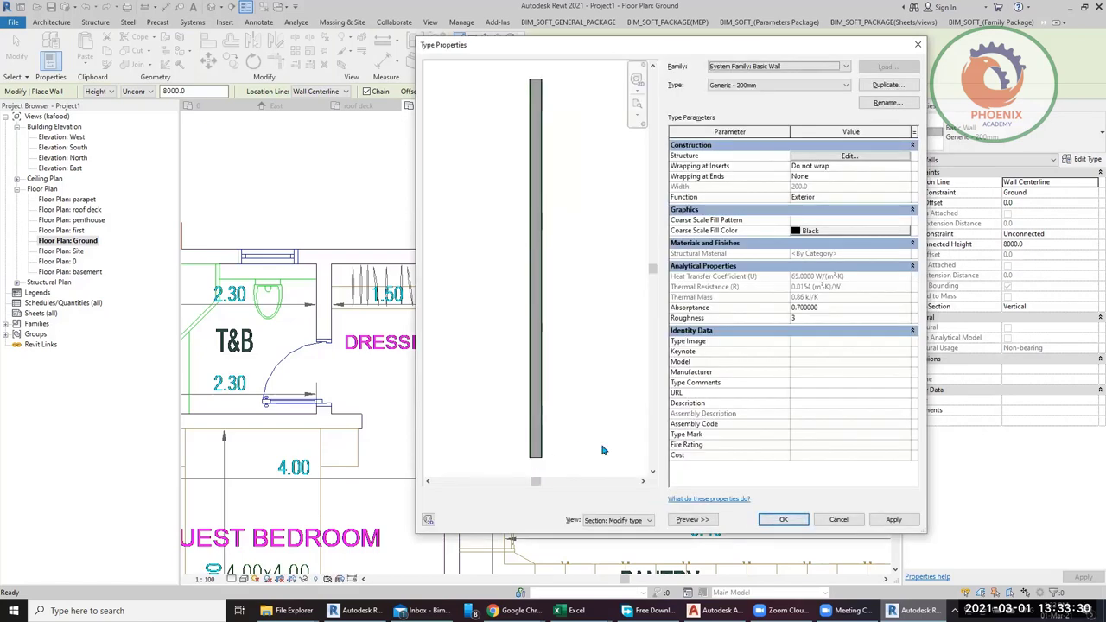
left_click(782, 519)
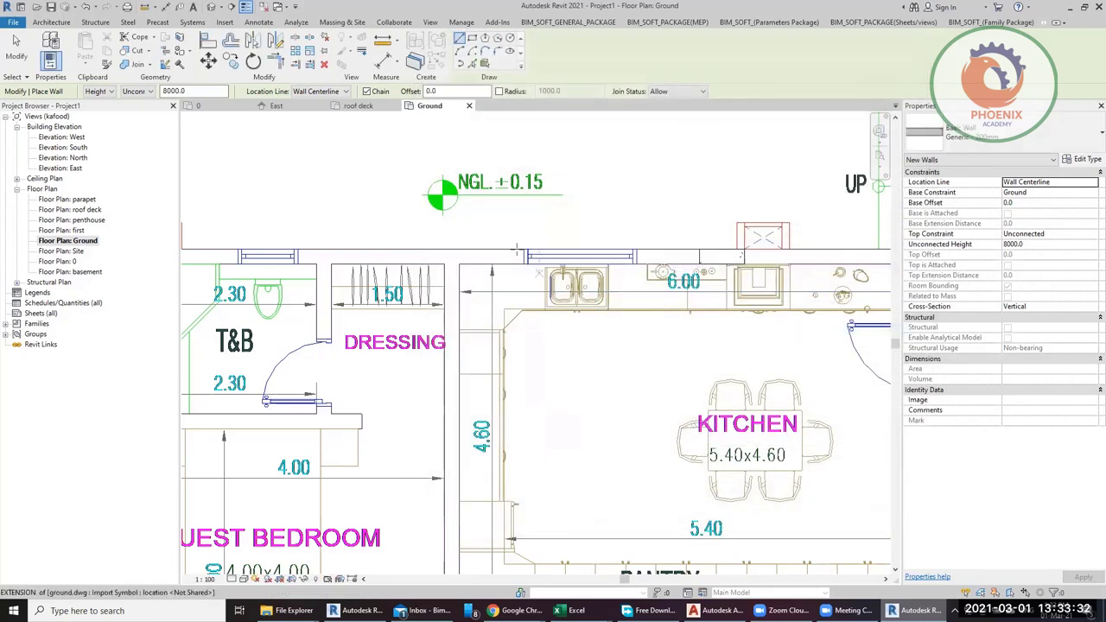
Step: Set wall placement to Pick Lines with the location line at Finish Face: Exterior
scroll(605, 259, "down", 3)
middle_click_drag(433, 283, 514, 202)
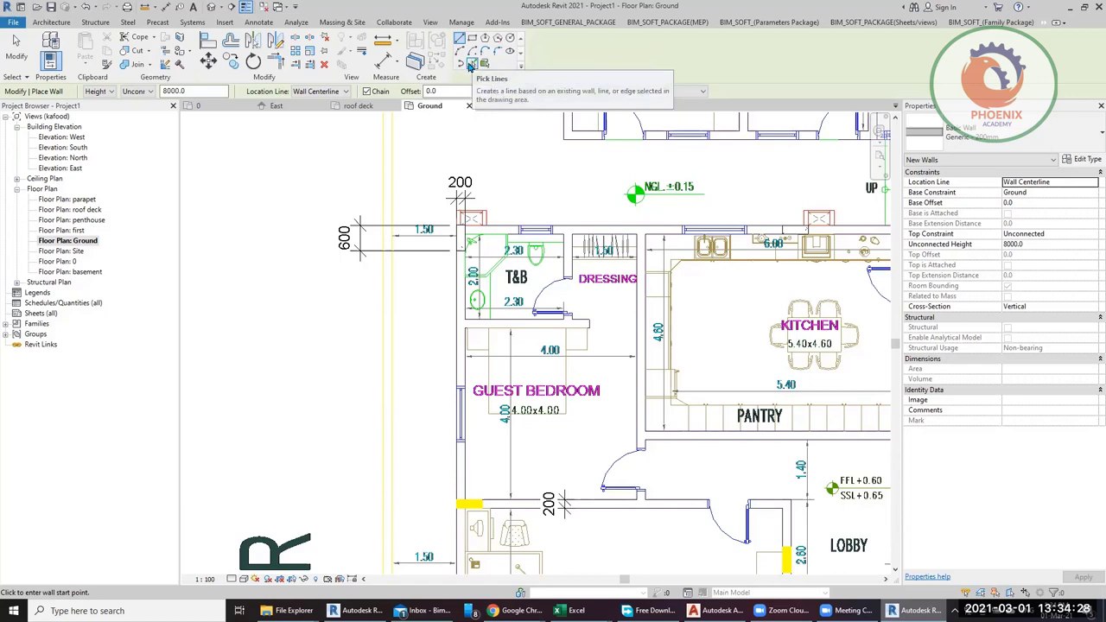
left_click(472, 64)
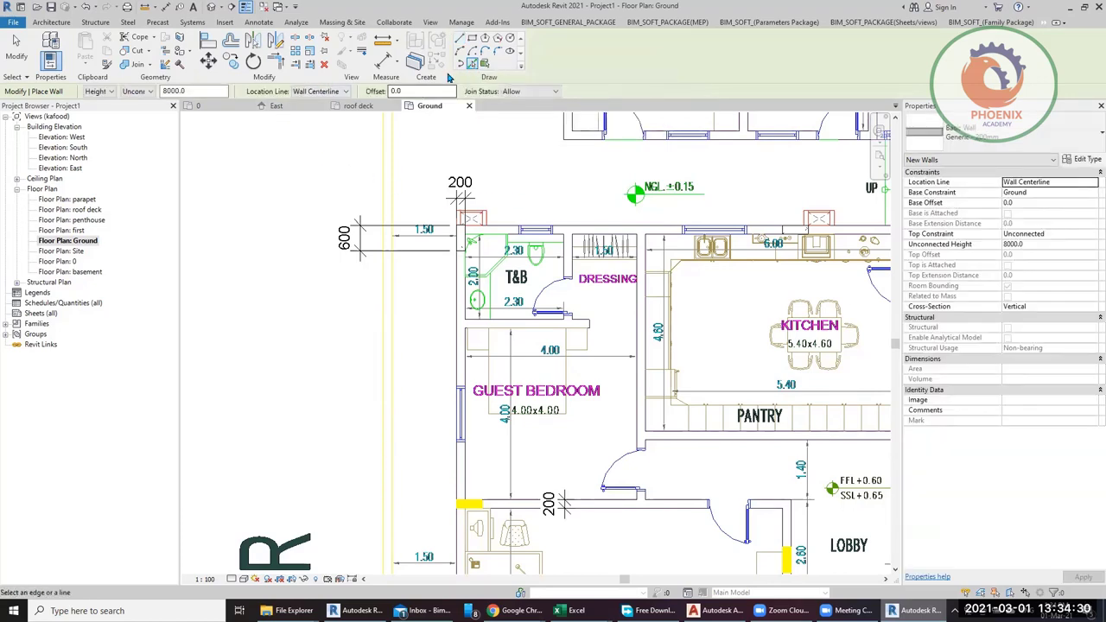
scroll(504, 233, "up", 1)
scroll(505, 233, "up", 3)
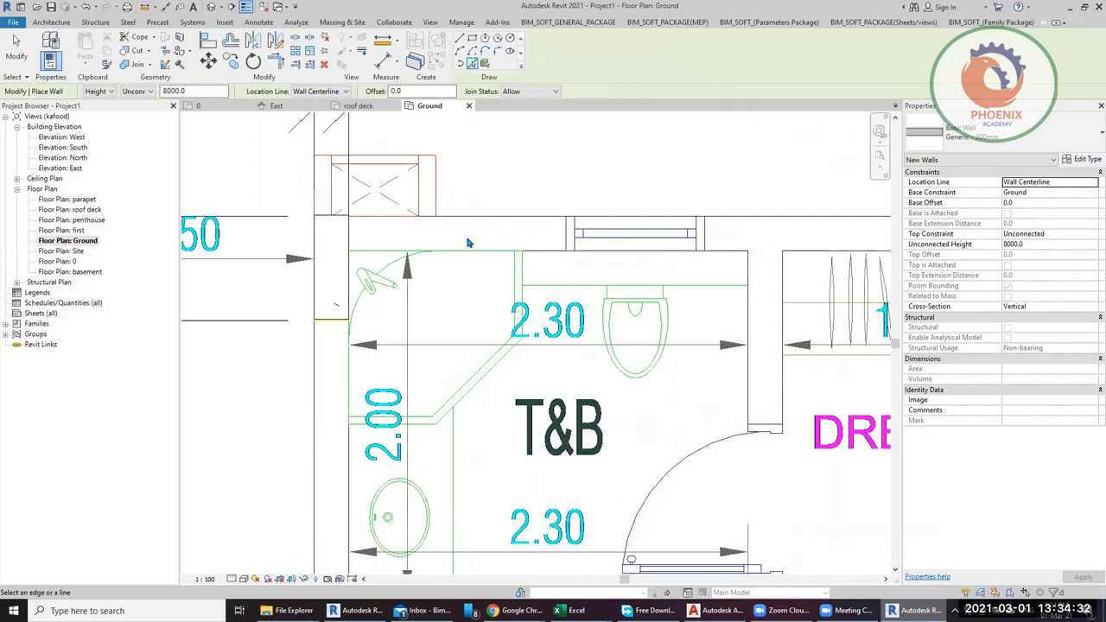
left_click(298, 92)
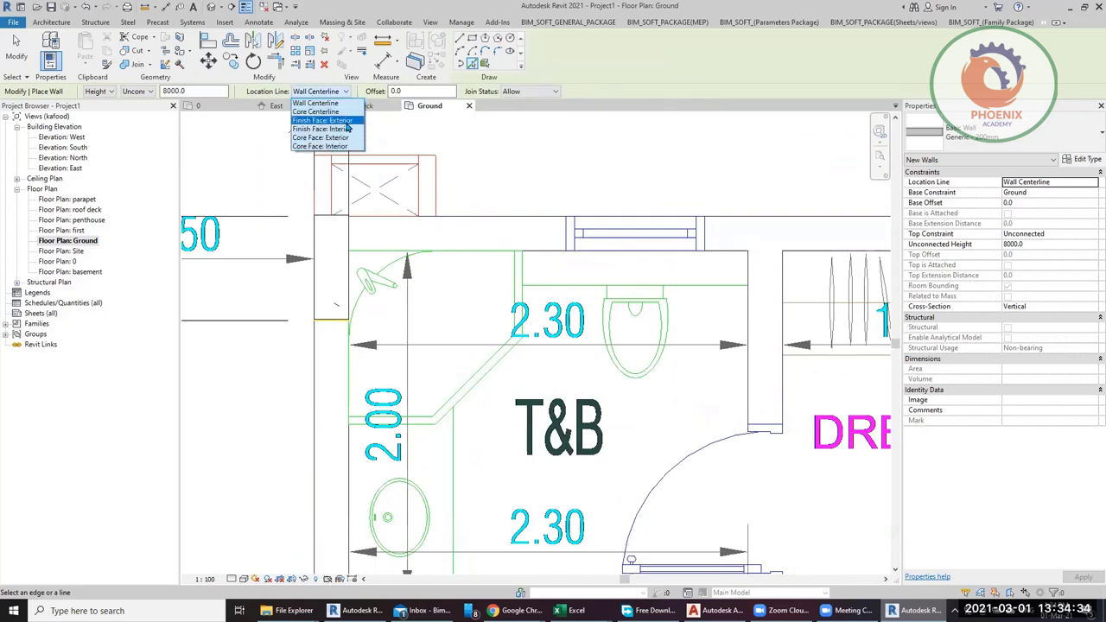
left_click(349, 123)
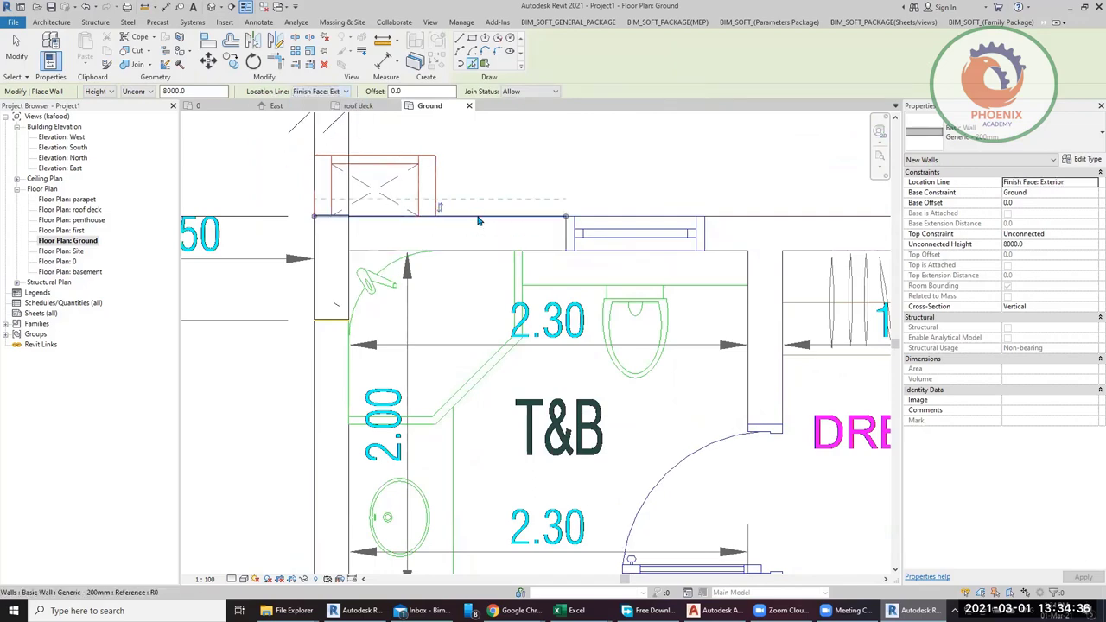
Step: Place walls on the CAD lines of the T&B's outer wall, the T&B–dressing partition and the guest bedroom–kitchen wall
scroll(432, 216, "down", 2)
scroll(608, 268, "down", 1)
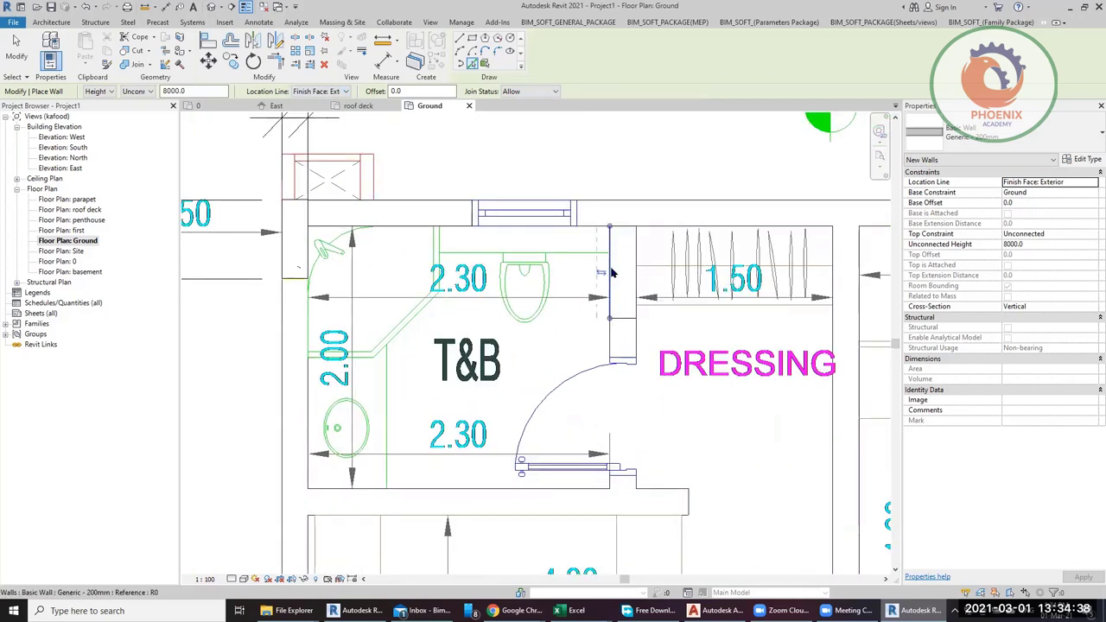
scroll(618, 285, "down", 2)
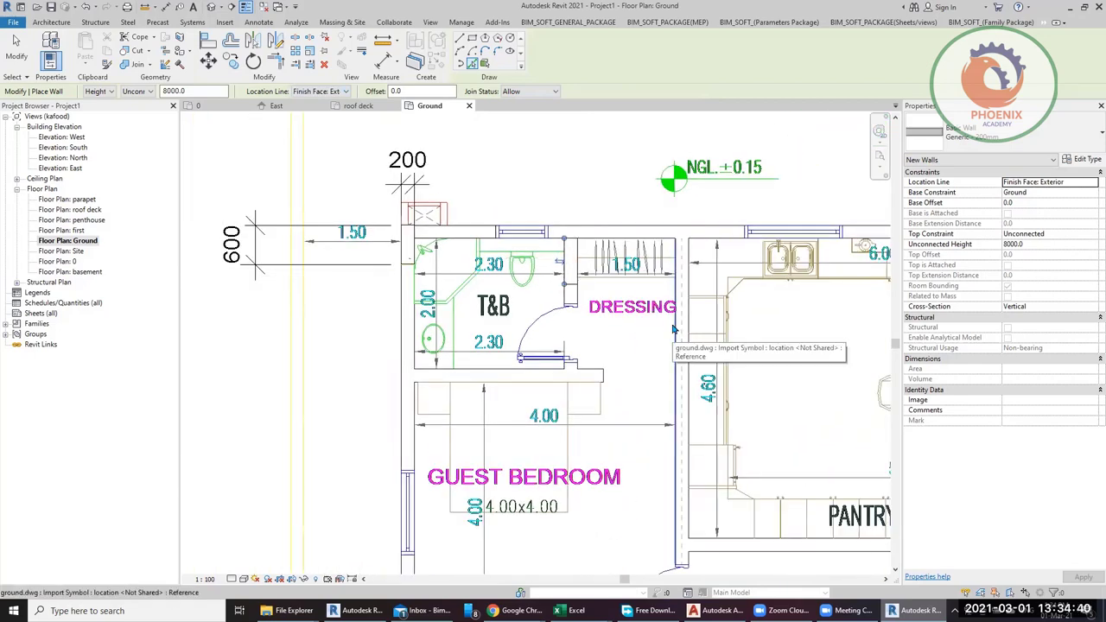
left_click(678, 331)
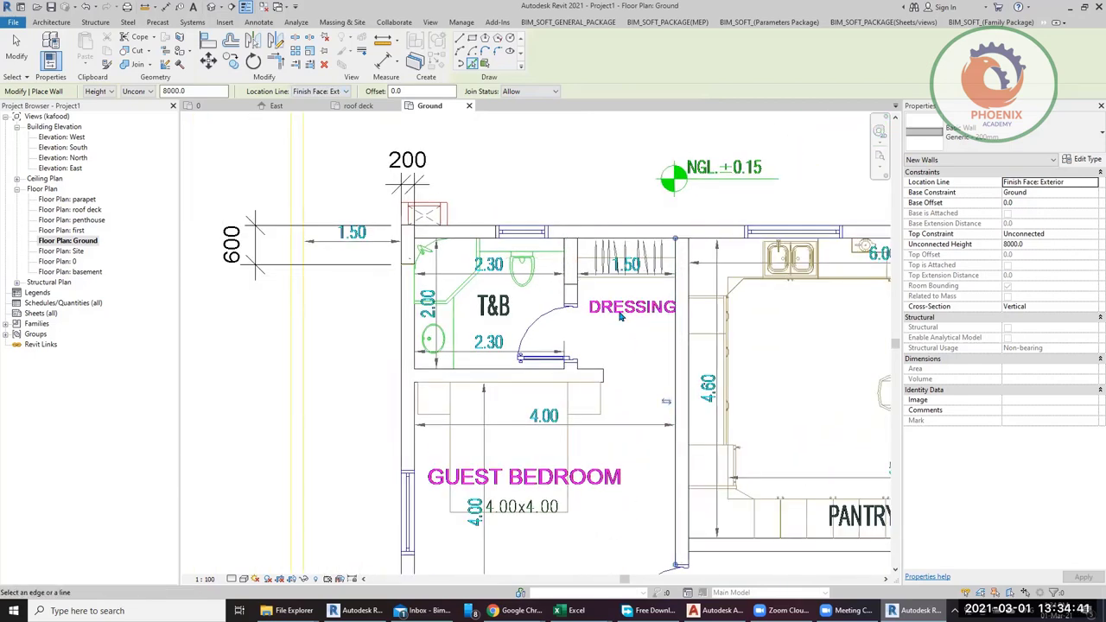
Step: Display the Ground plan in Fine detail with the Shaded visual style and end wall placement
left_click(233, 578)
left_click(244, 566)
left_click(243, 578)
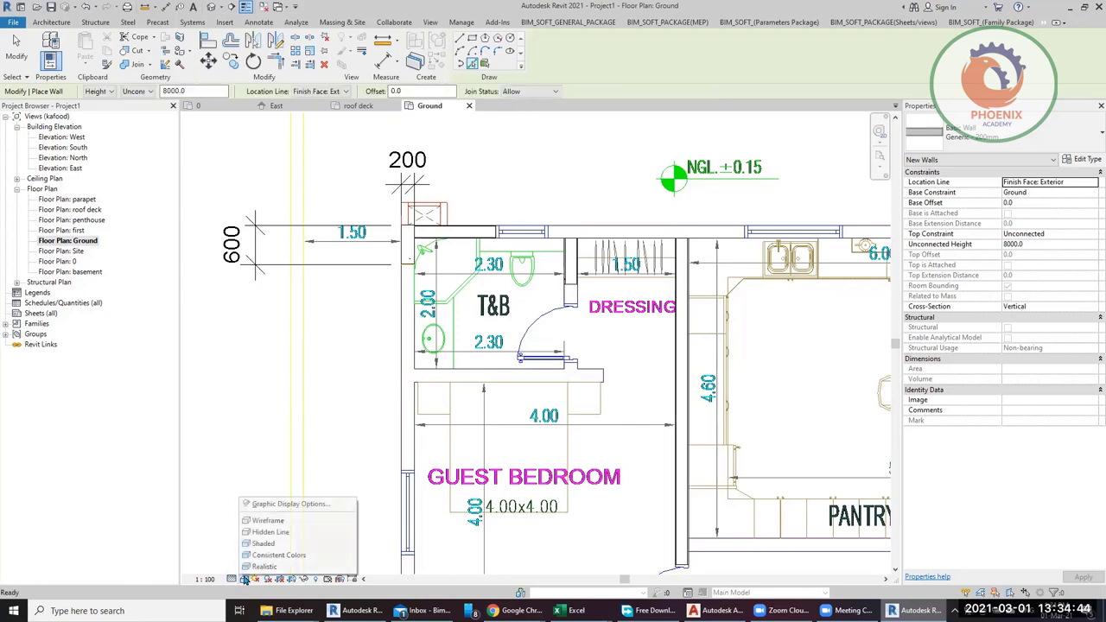
left_click(268, 544)
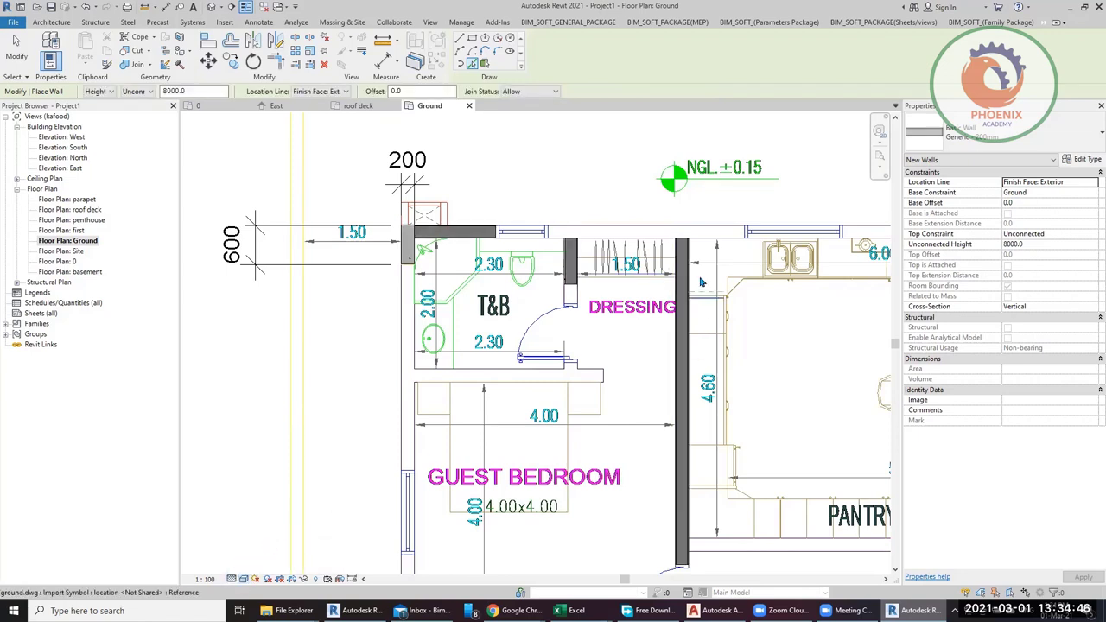
key("Escape")
key("Escape")
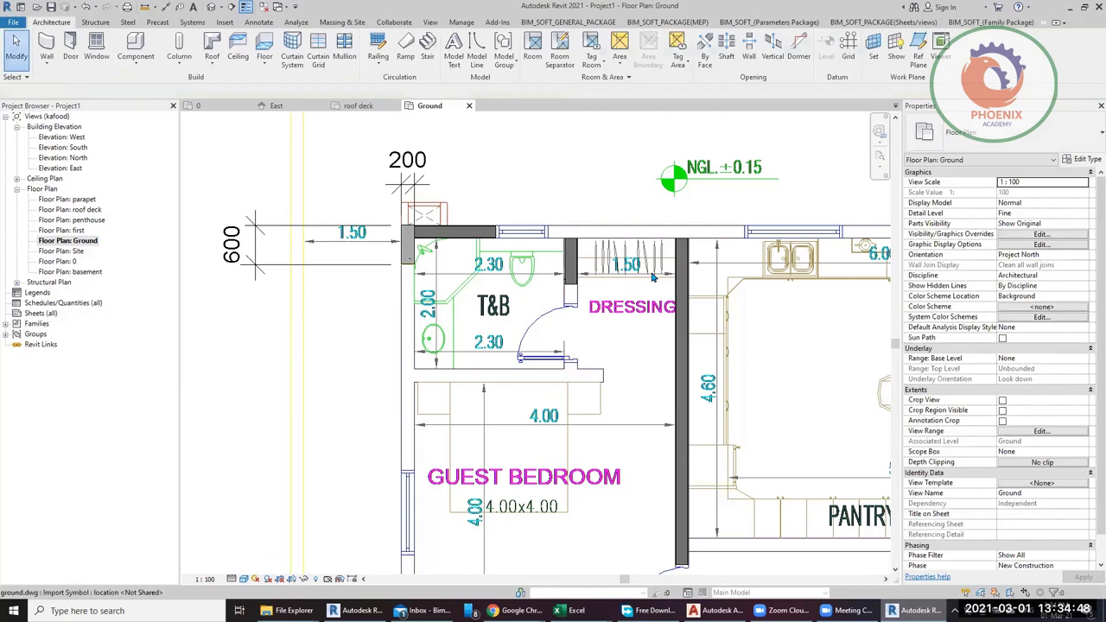
Step: Trim/Extend the bedroom–kitchen wall and the T&B's outer wall so they meet in a corner beside the dressing room
key("t")
key("r")
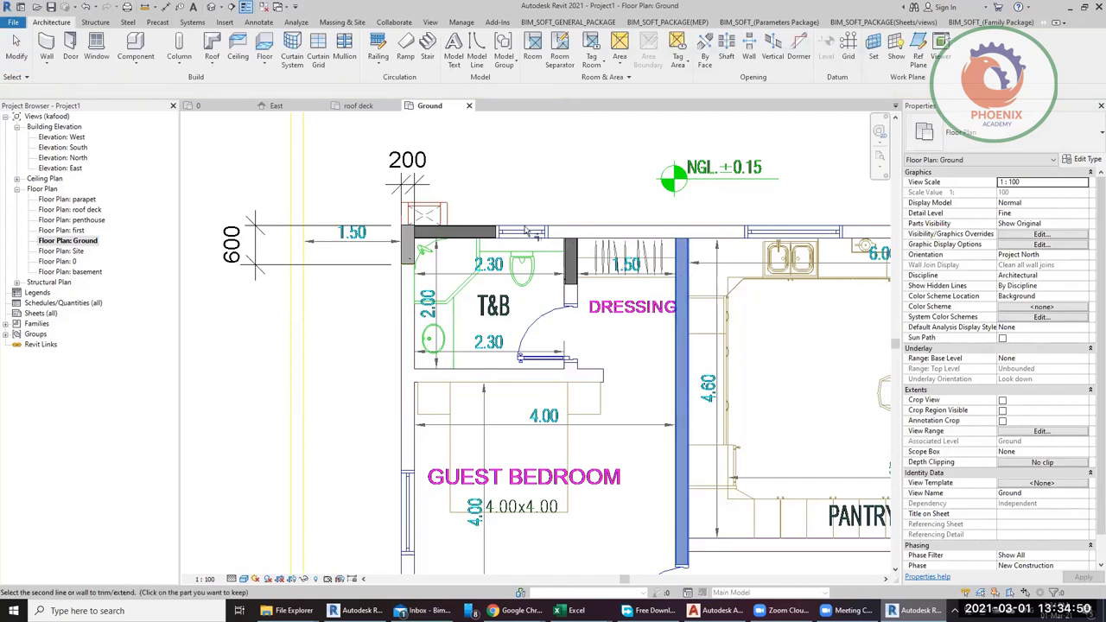
middle_click_drag(620, 253, 604, 199)
key("Escape")
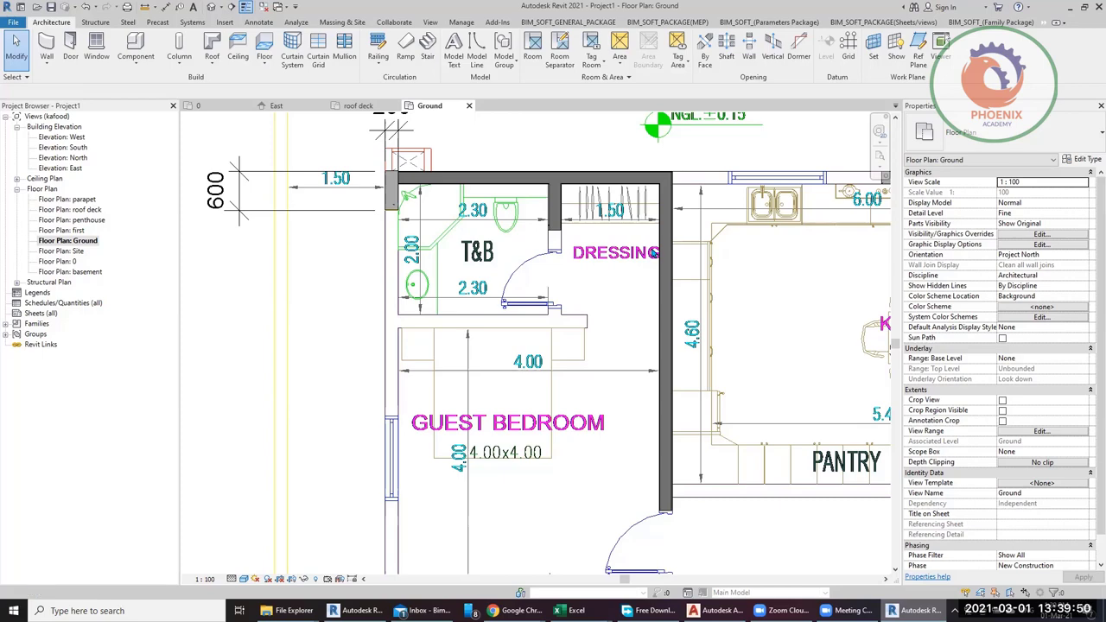
Step: Place aligned dimensions across the outer band and the side band of the red CAD outline above the corner column
scroll(559, 330, "down", 3)
scroll(510, 242, "up", 8)
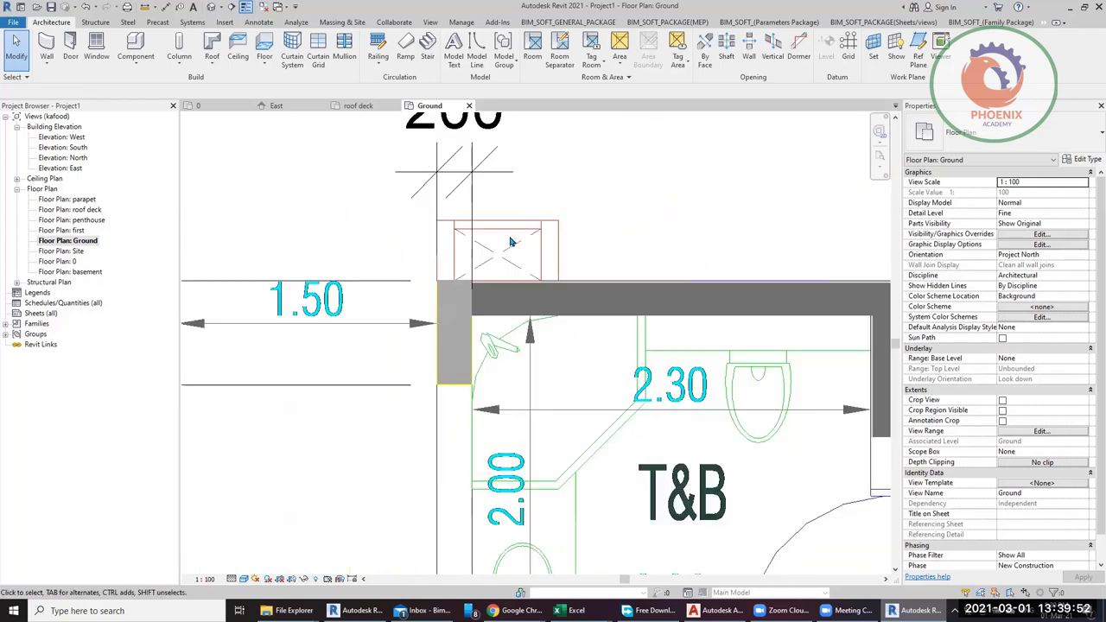
key("d")
key("i")
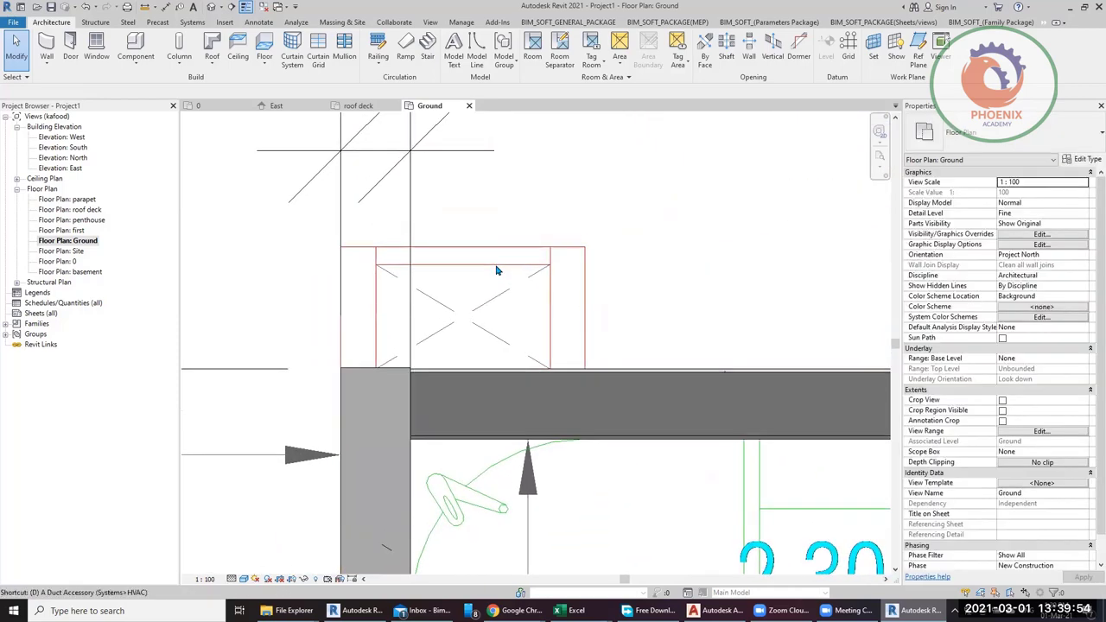
left_click(485, 257)
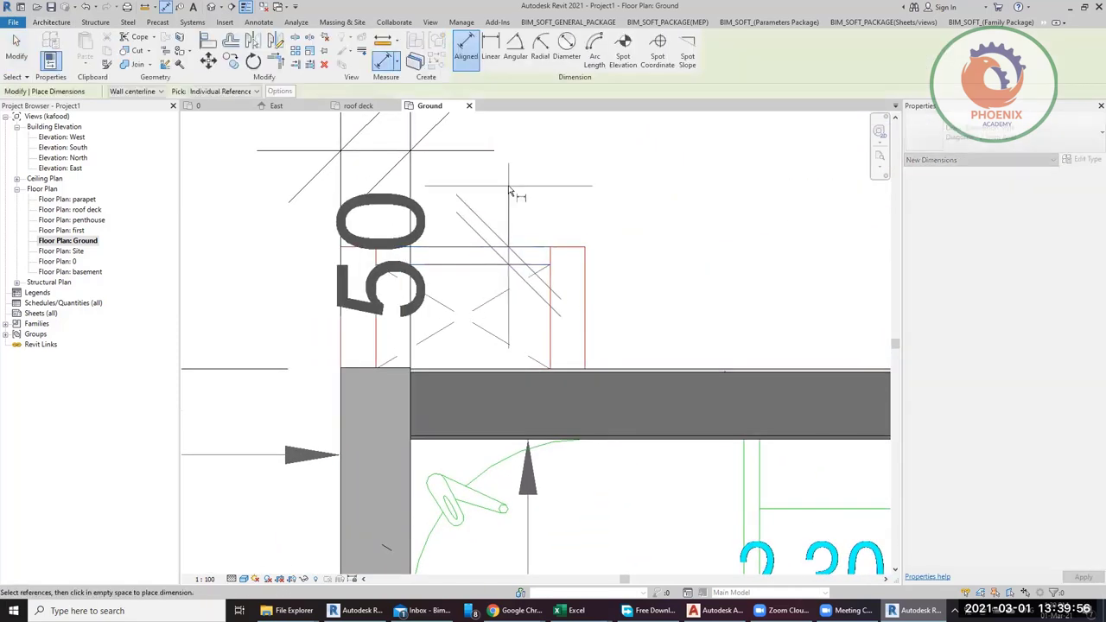
scroll(497, 276, "down", 3)
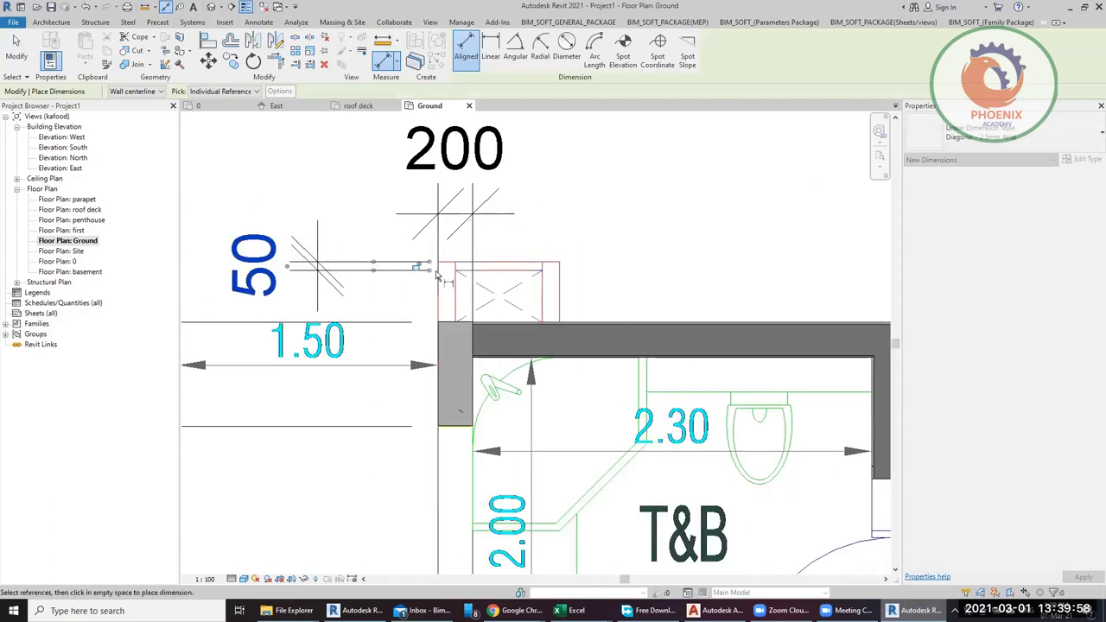
left_click(539, 300)
left_click(551, 319)
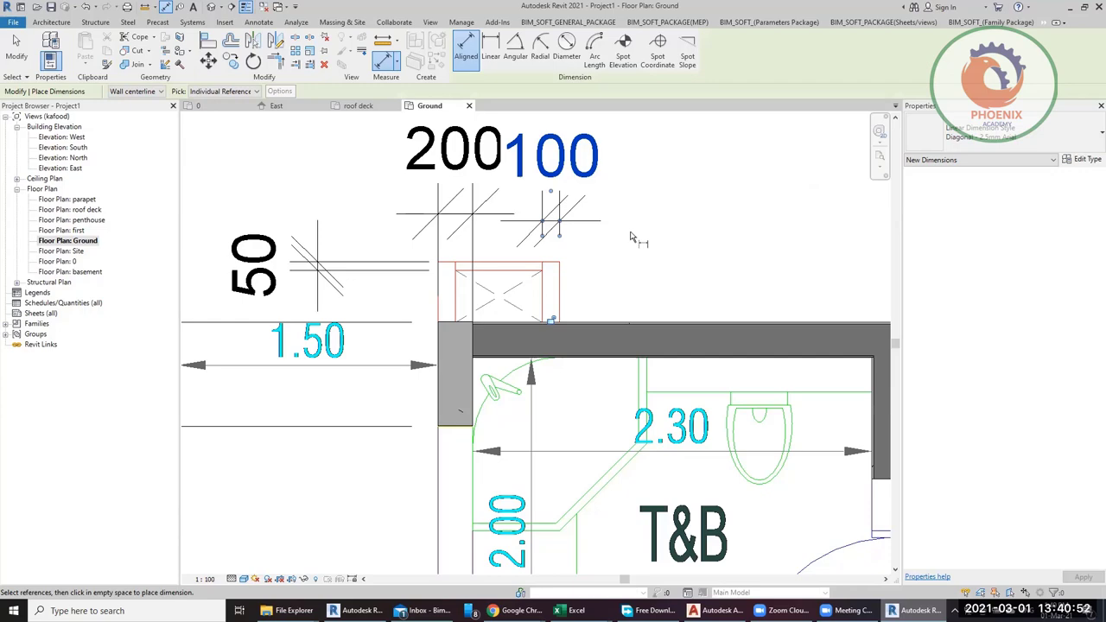
Step: End dimensioning and start a new wall, duplicating the Generic - 200mm wall type as "Generic -100mm 2"
key("Escape")
key("Escape")
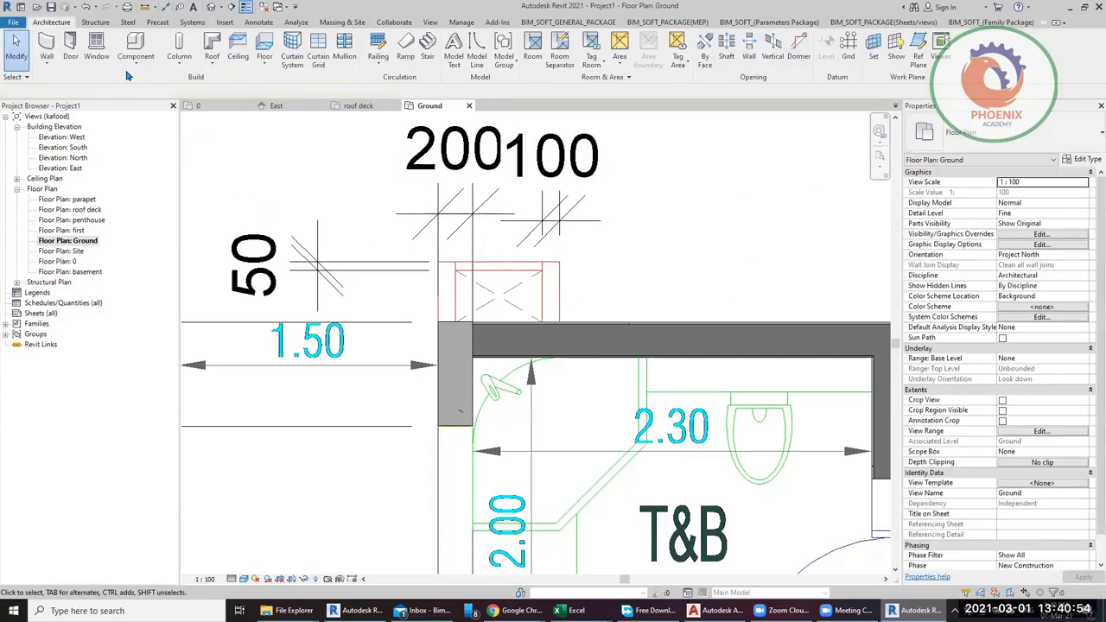
scroll(536, 276, "up", 1)
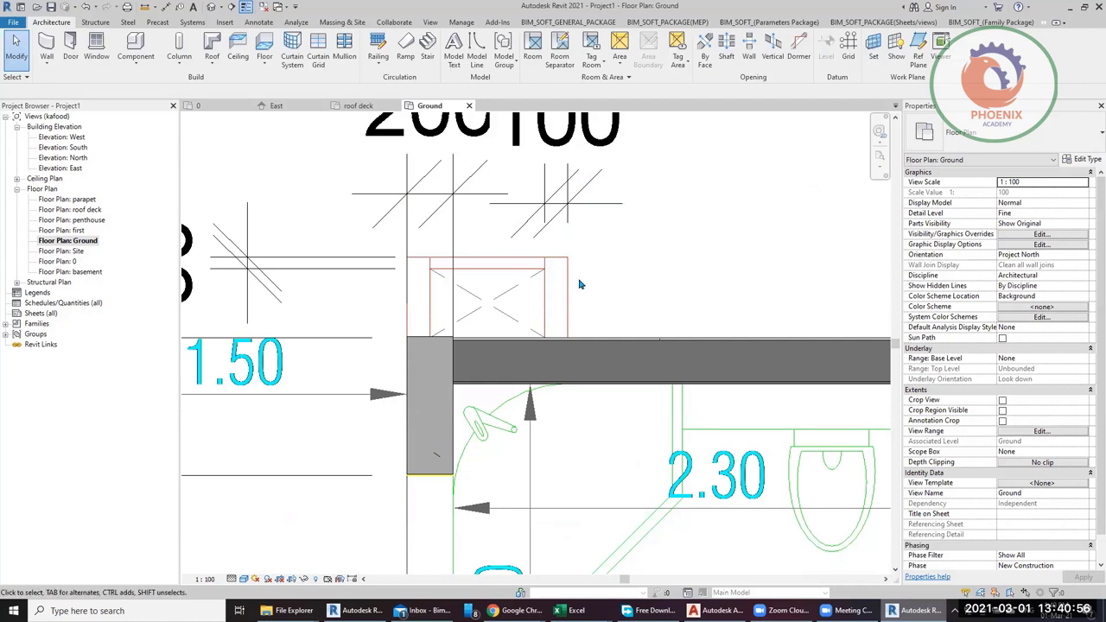
left_click(47, 49)
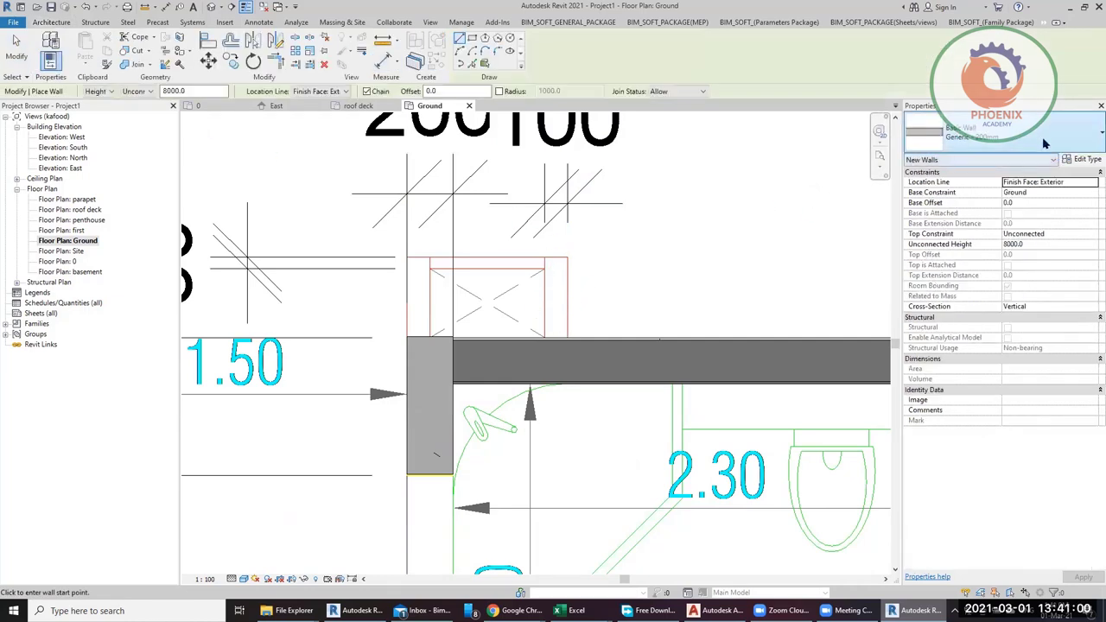
left_click(1003, 134)
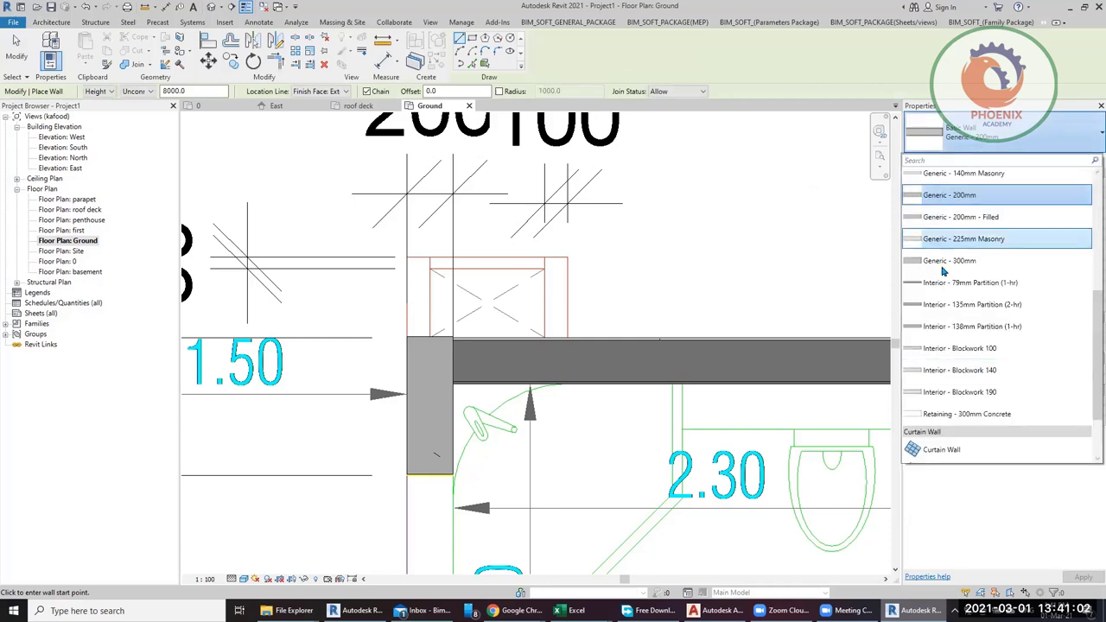
scroll(1005, 274, "up", 2)
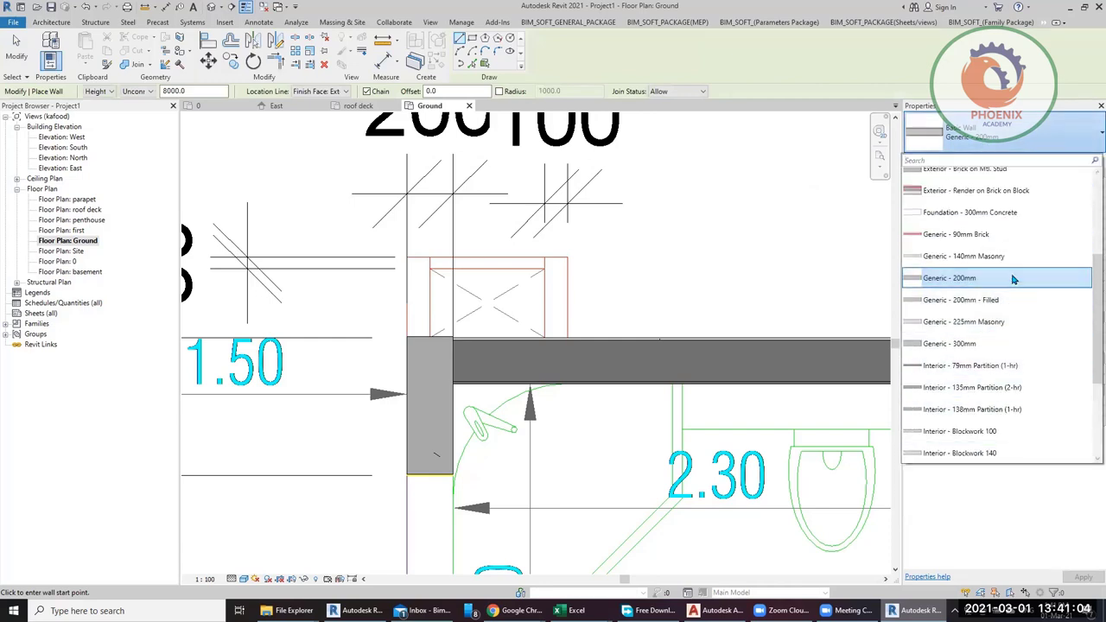
scroll(1012, 281, "up", 1)
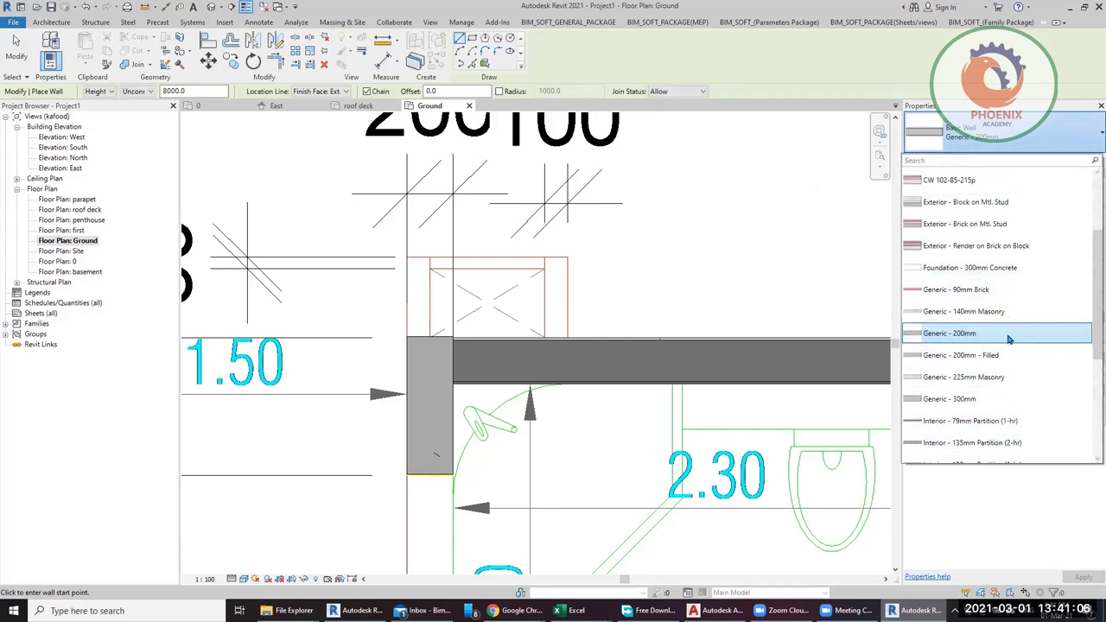
scroll(1009, 339, "up", 1)
left_click(1017, 365)
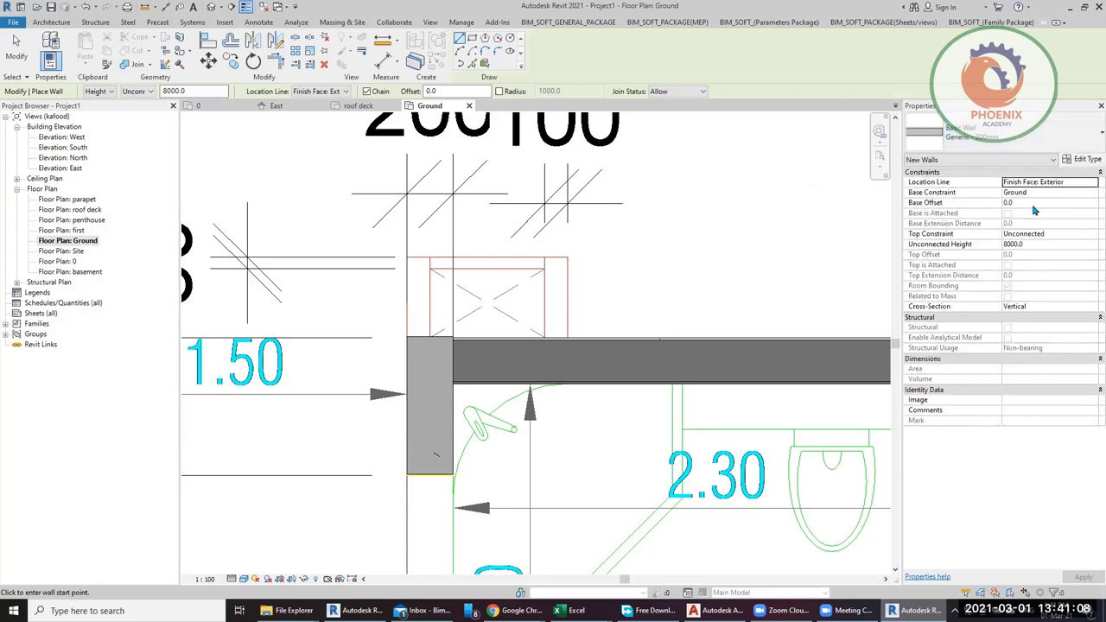
left_click(1085, 159)
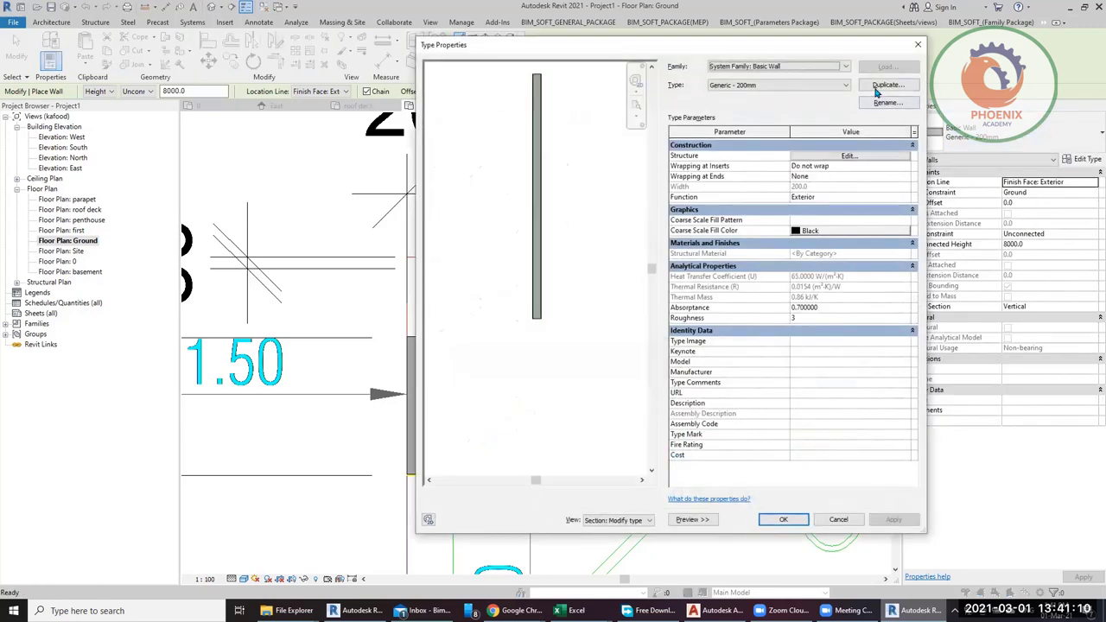
left_click(877, 86)
left_click(605, 161)
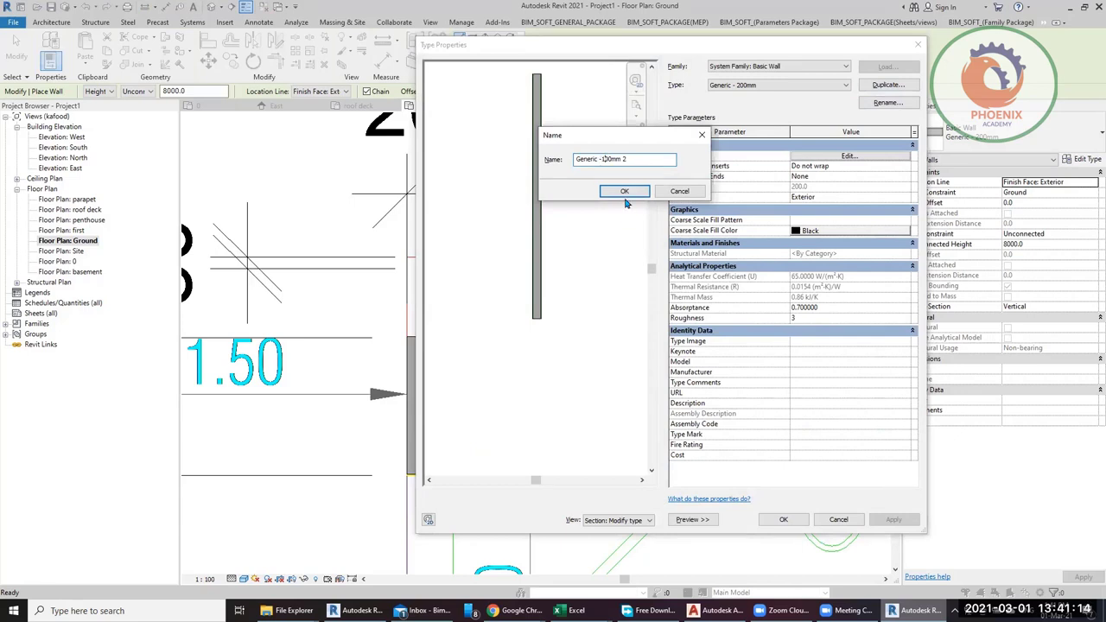
left_click(624, 192)
Step: Set the new wall type's structure layer to 100 mm thick and delete both 10 mm finish layers
left_click(825, 158)
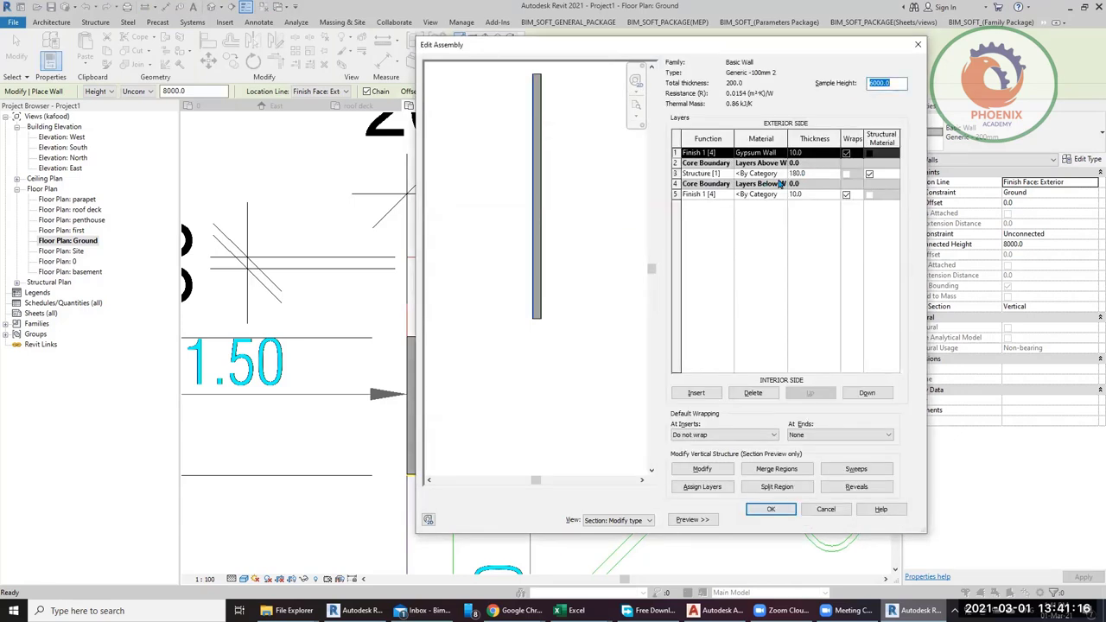
left_click(812, 174)
type("10")
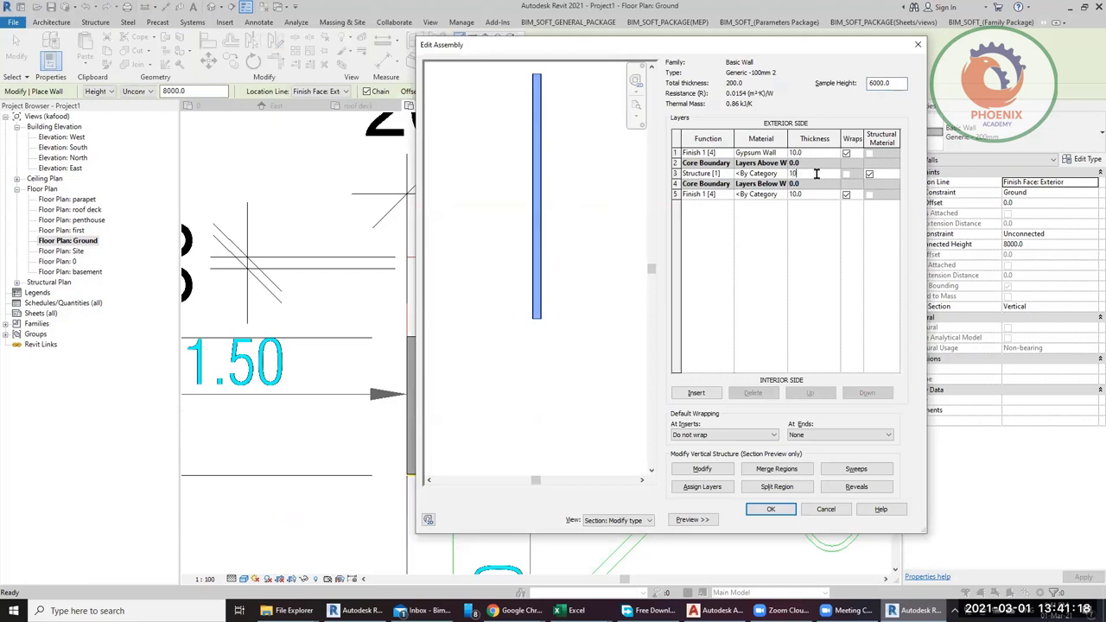
type("0")
left_click(696, 153)
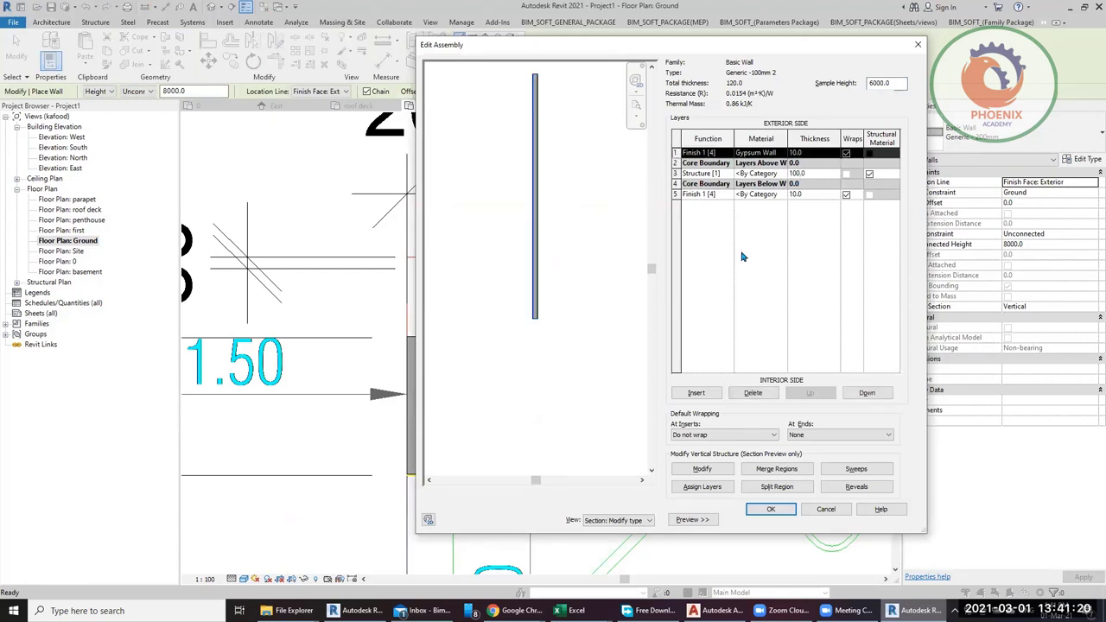
left_click(865, 394)
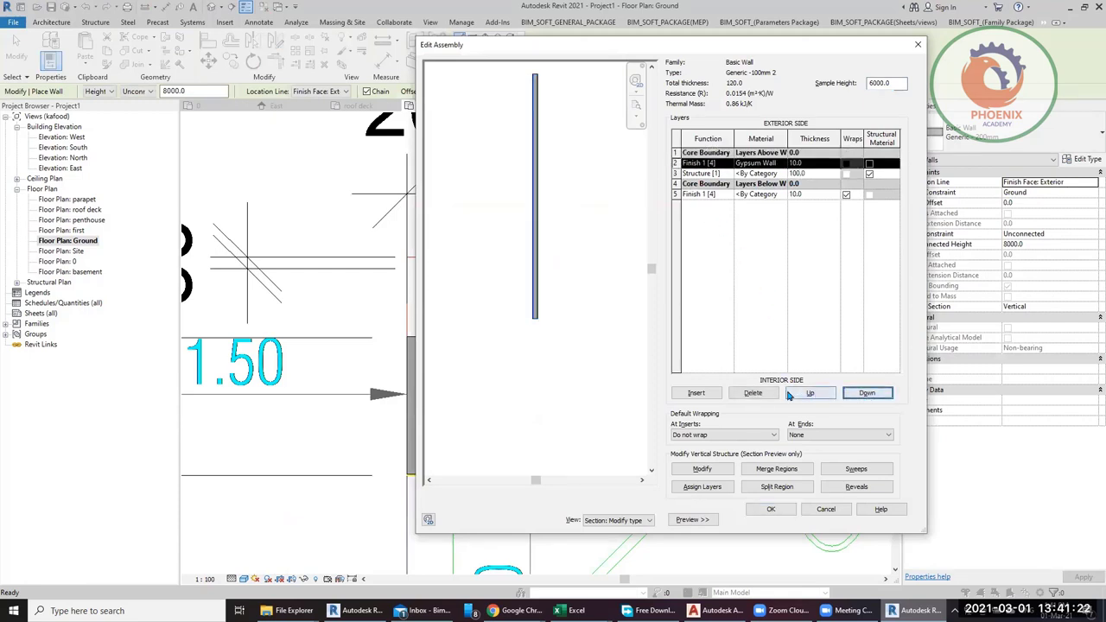
left_click(753, 393)
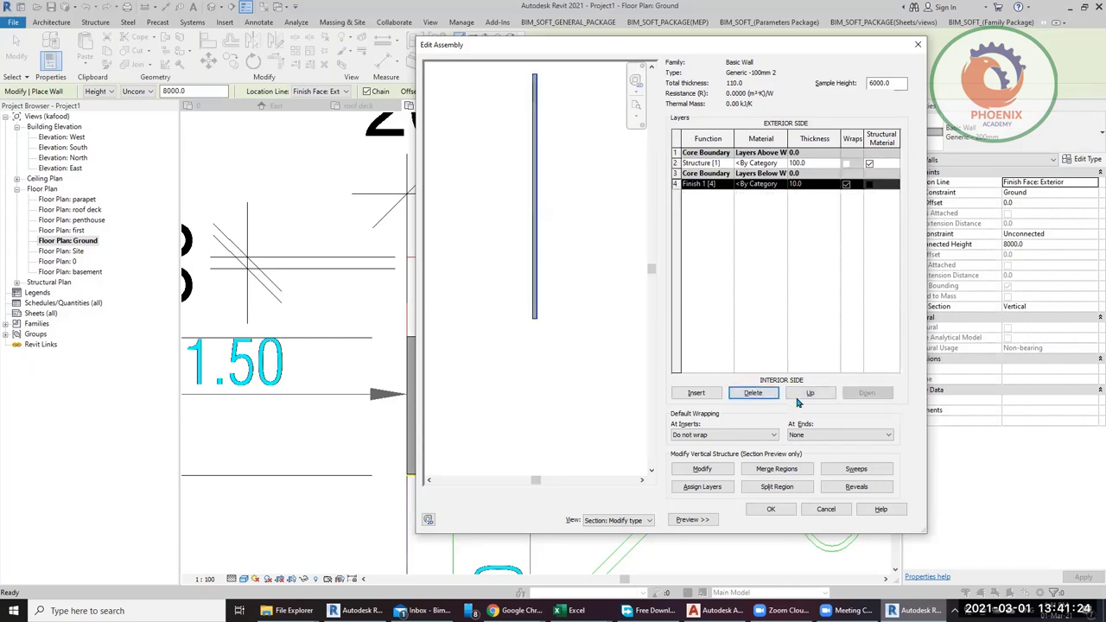
left_click(752, 393)
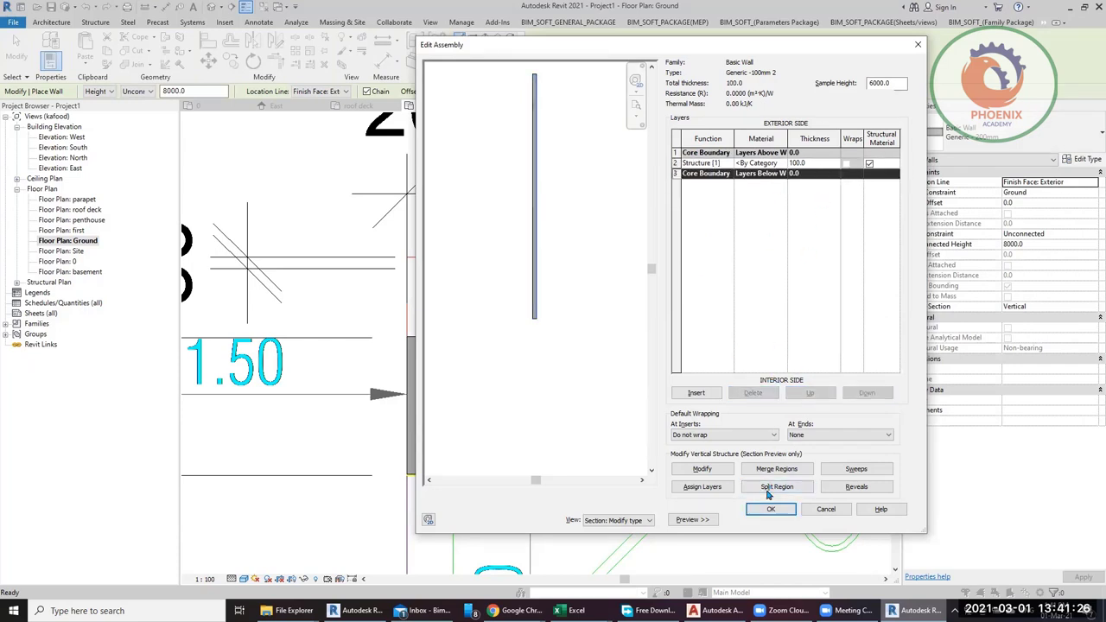
left_click(771, 509)
left_click(778, 520)
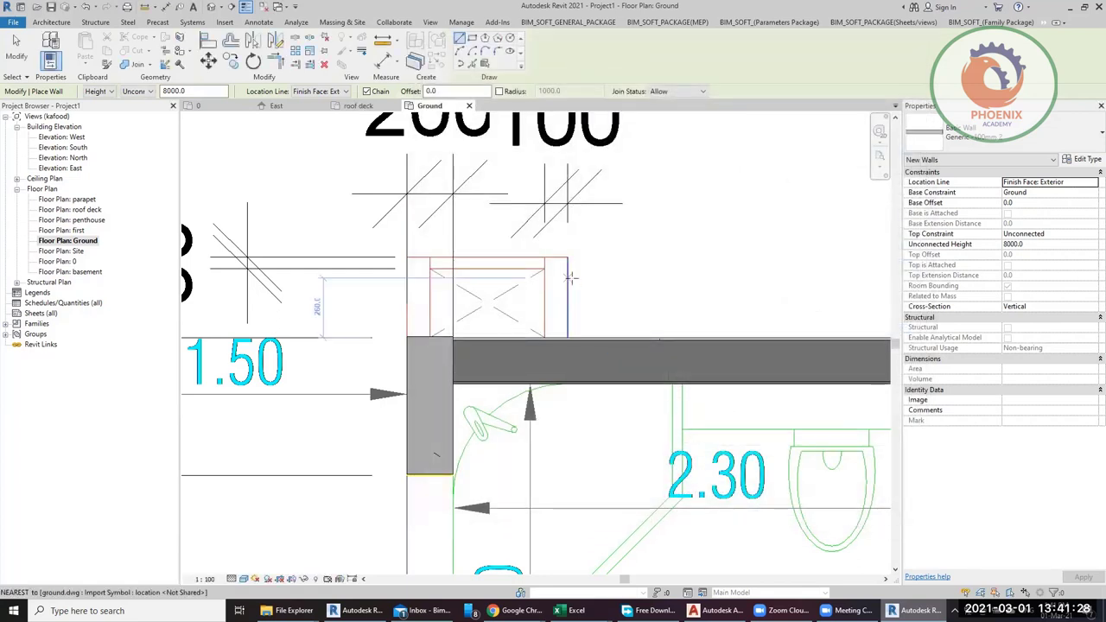
Step: Place 100 mm walls by picking the CAD lines of the two side bands of the red shaft outline above the T&B
key("Escape")
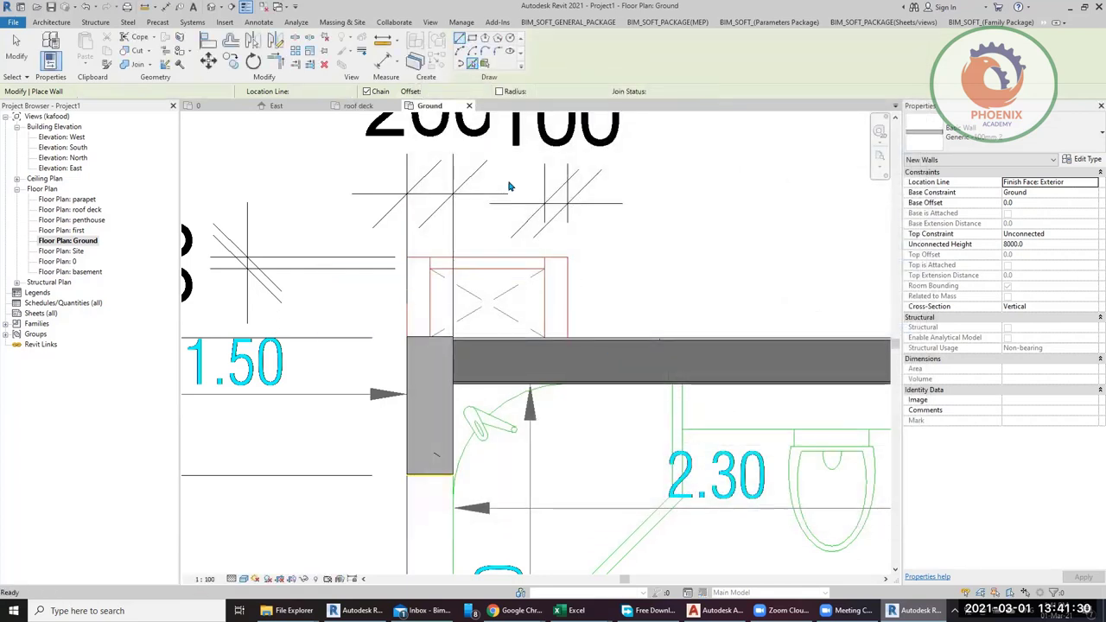
left_click(568, 294)
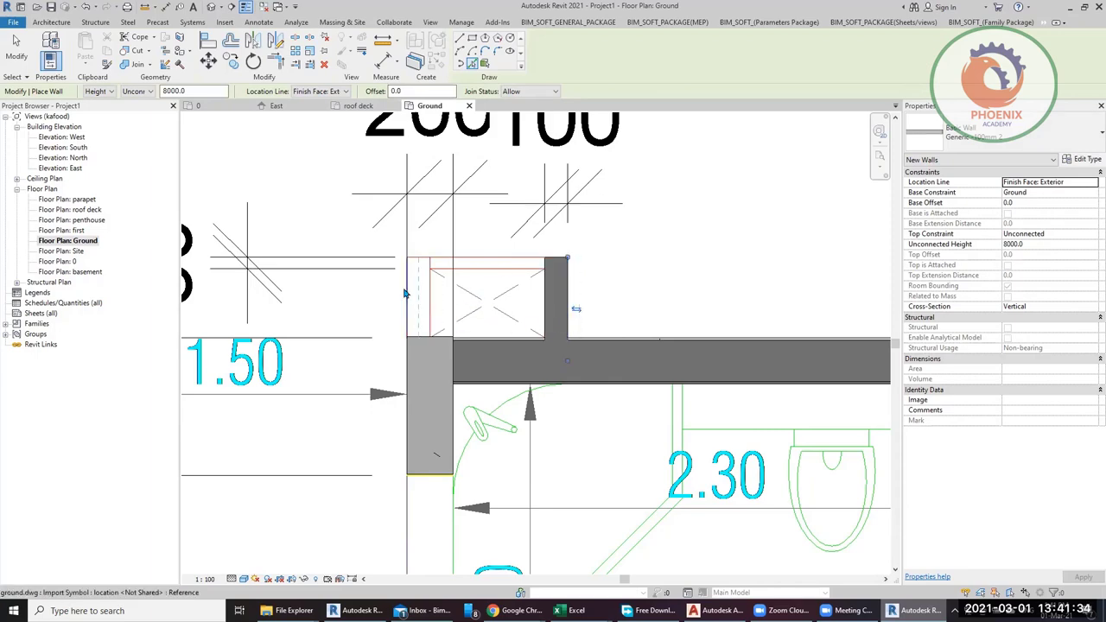
left_click(427, 298)
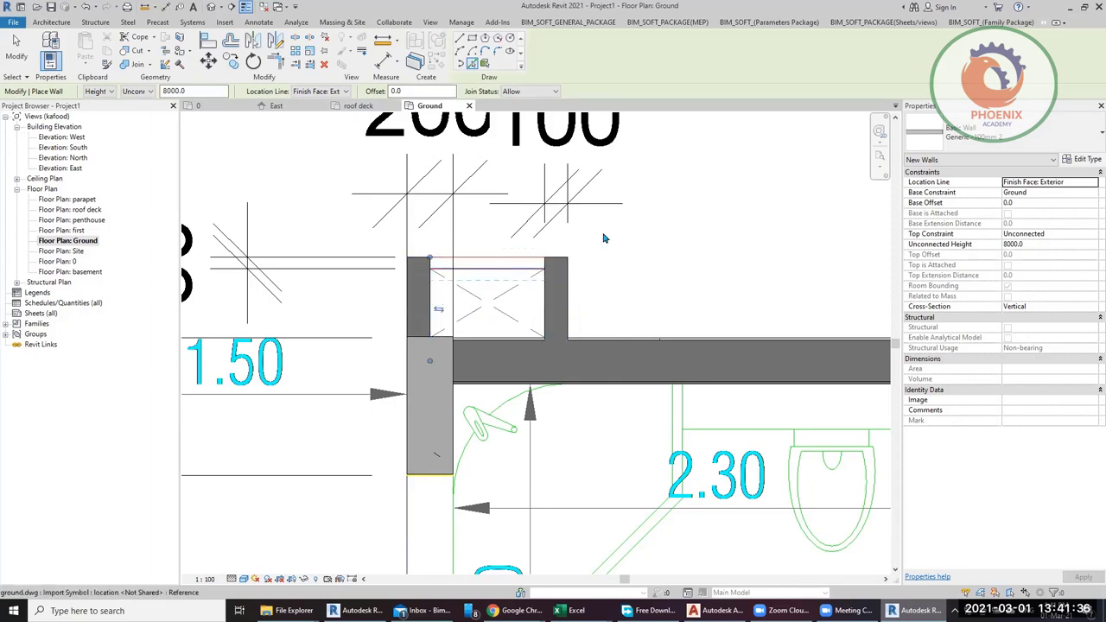
Step: Duplicate the 100 mm wall type as "Generic -50mm 3"
left_click(1085, 159)
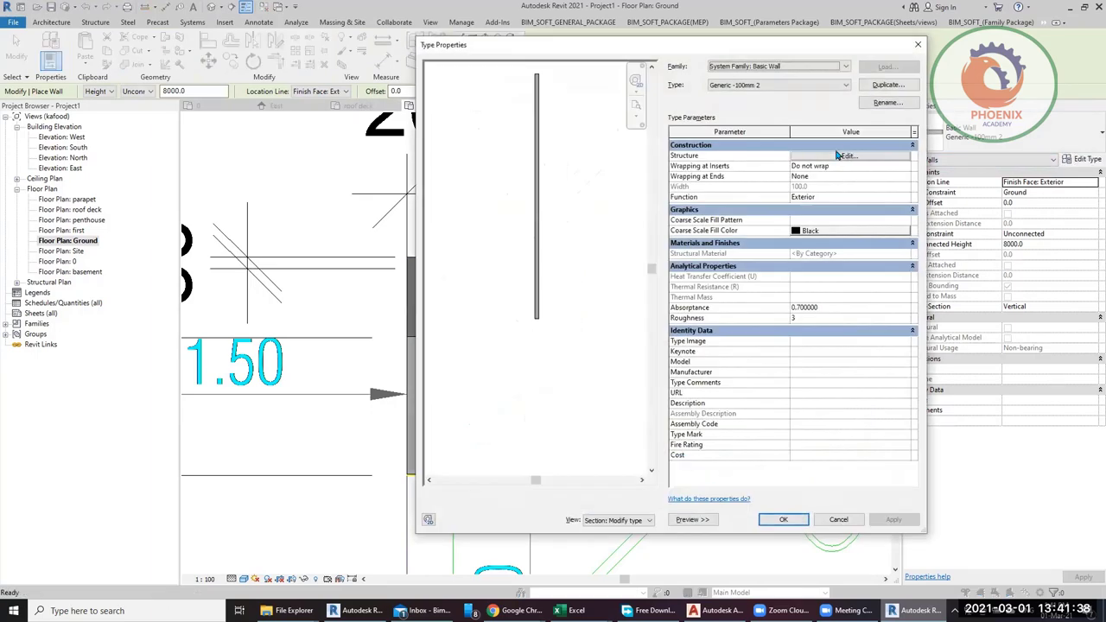
left_click(887, 85)
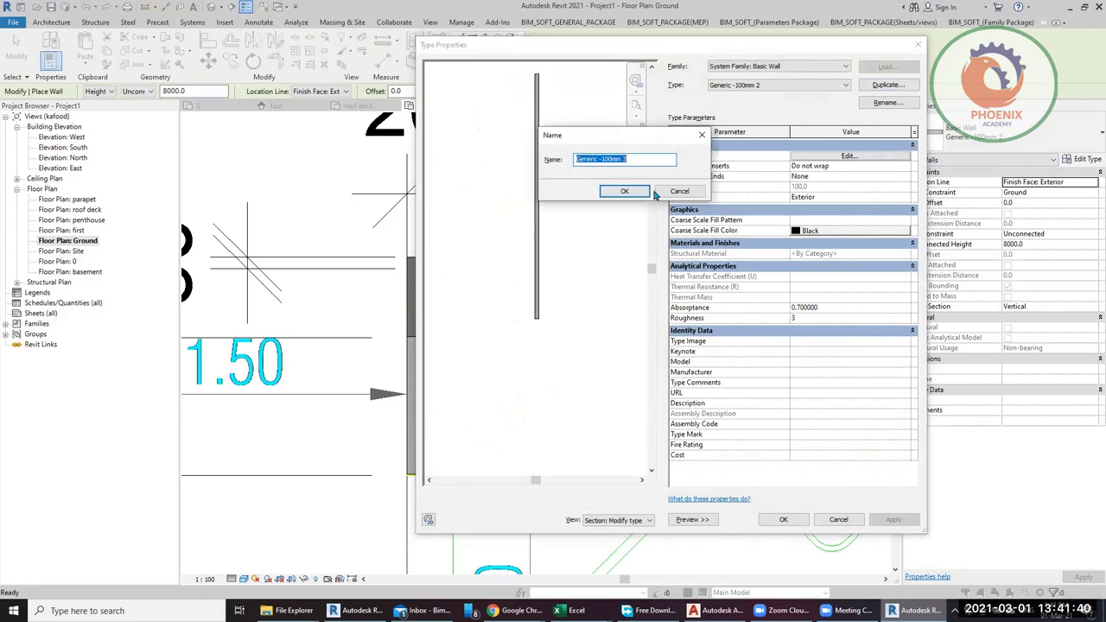
left_click(608, 159)
key("BackSpace")
type("5")
key("Delete")
left_click(624, 191)
Step: Set the structure layer thickness of the Generic -50mm 3 wall type to 50 mm
left_click(838, 160)
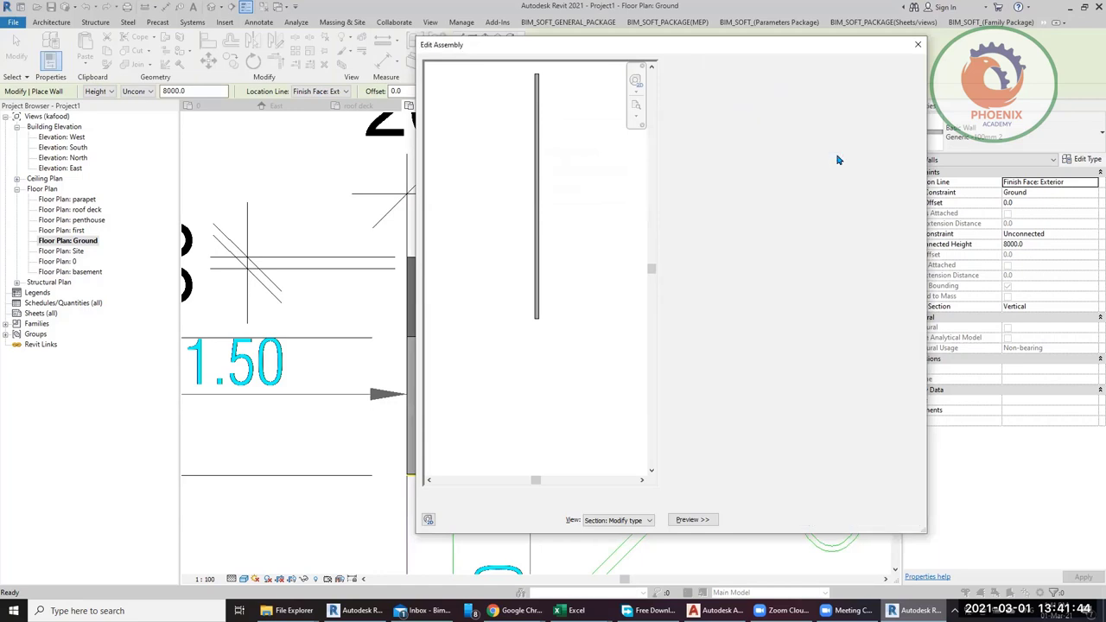
left_click(828, 162)
type("5")
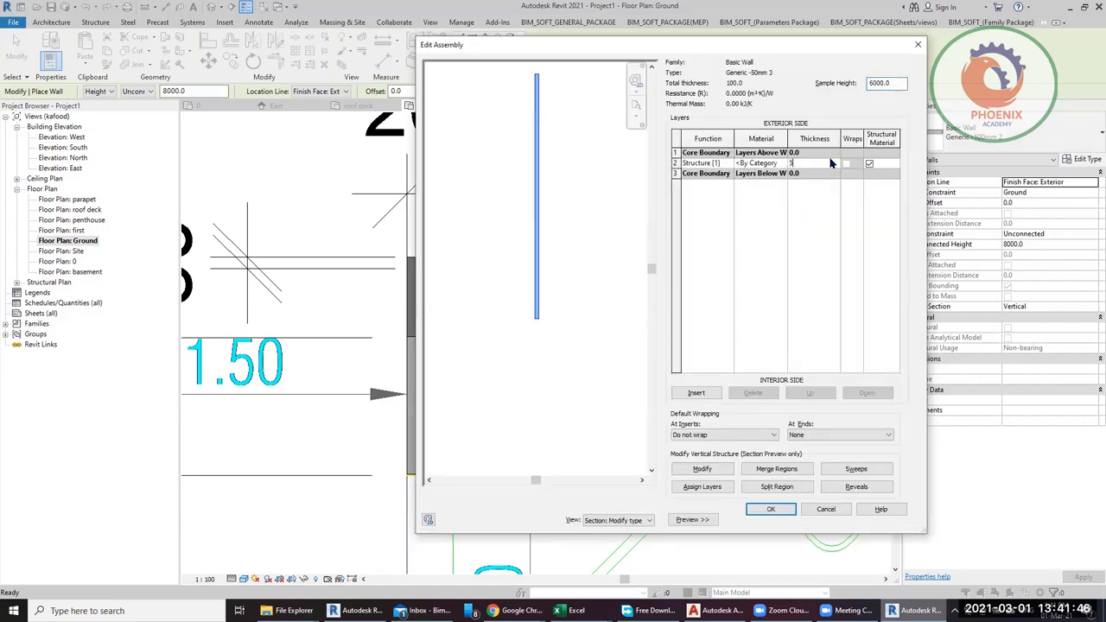
type("0")
left_click(752, 509)
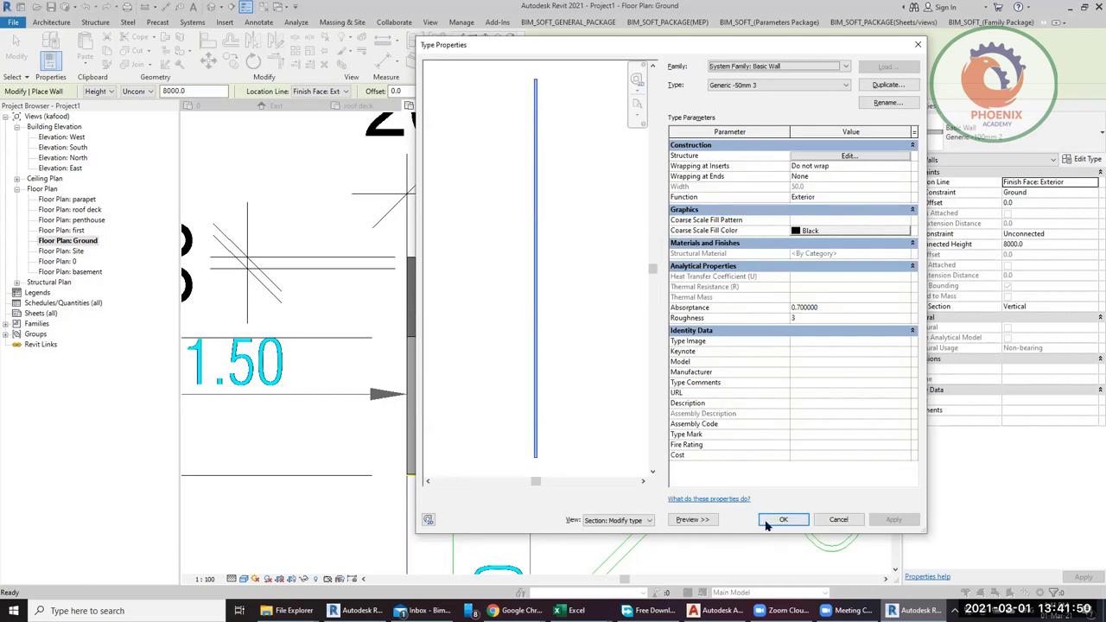
left_click(781, 520)
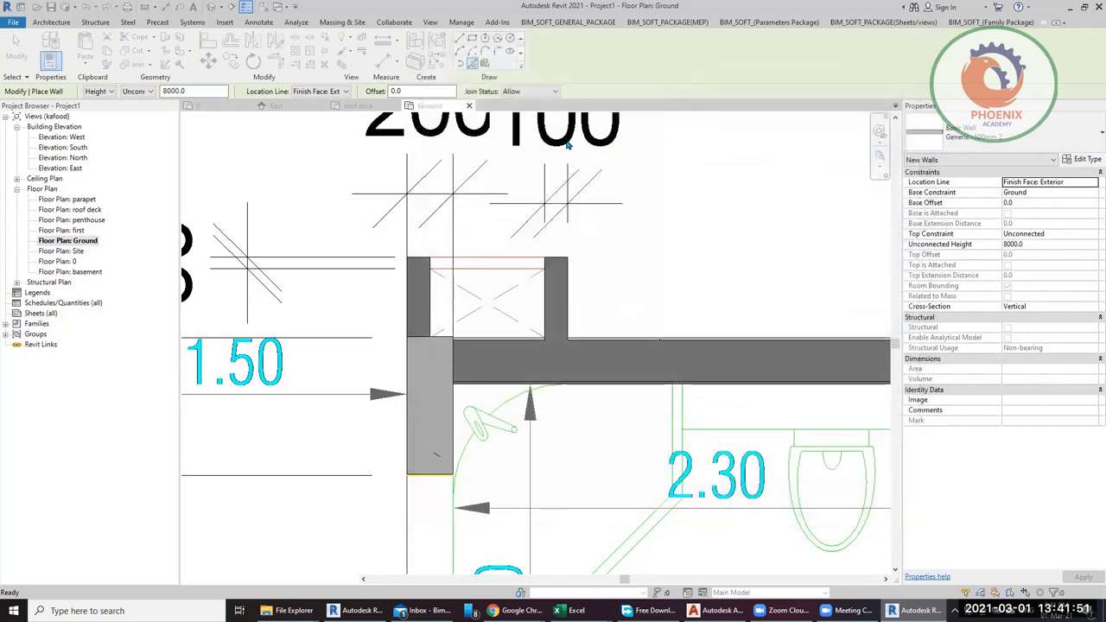
Step: Place a 50 mm wall on the outer CAD line closing the small shaft above the T&B, and end wall placement
left_click(498, 261)
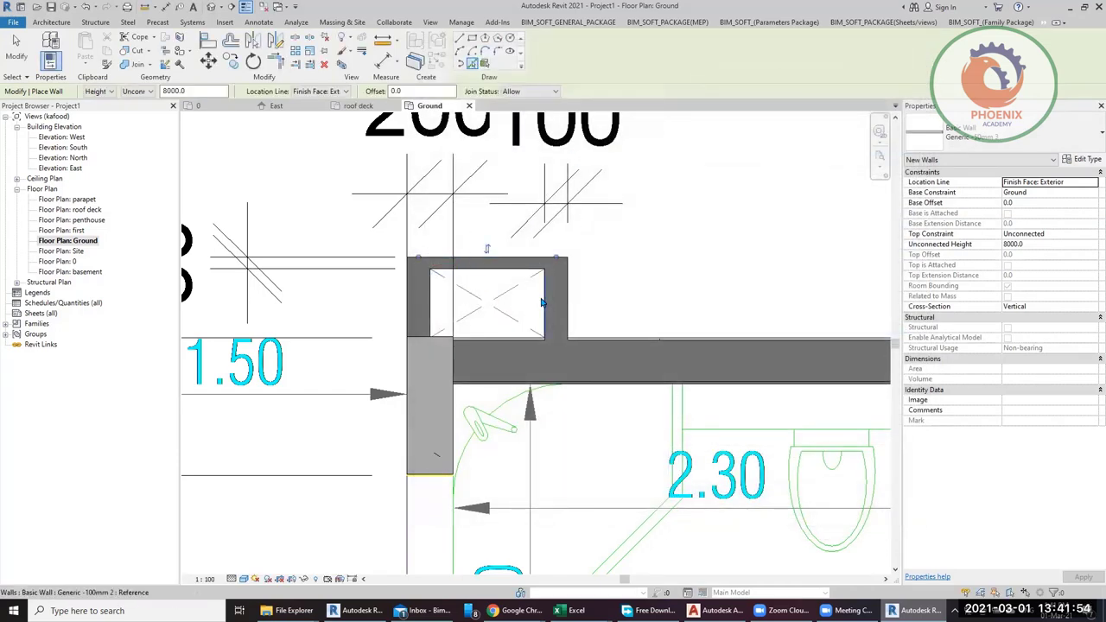
key("Escape")
key("Escape")
scroll(570, 299, "down", 4)
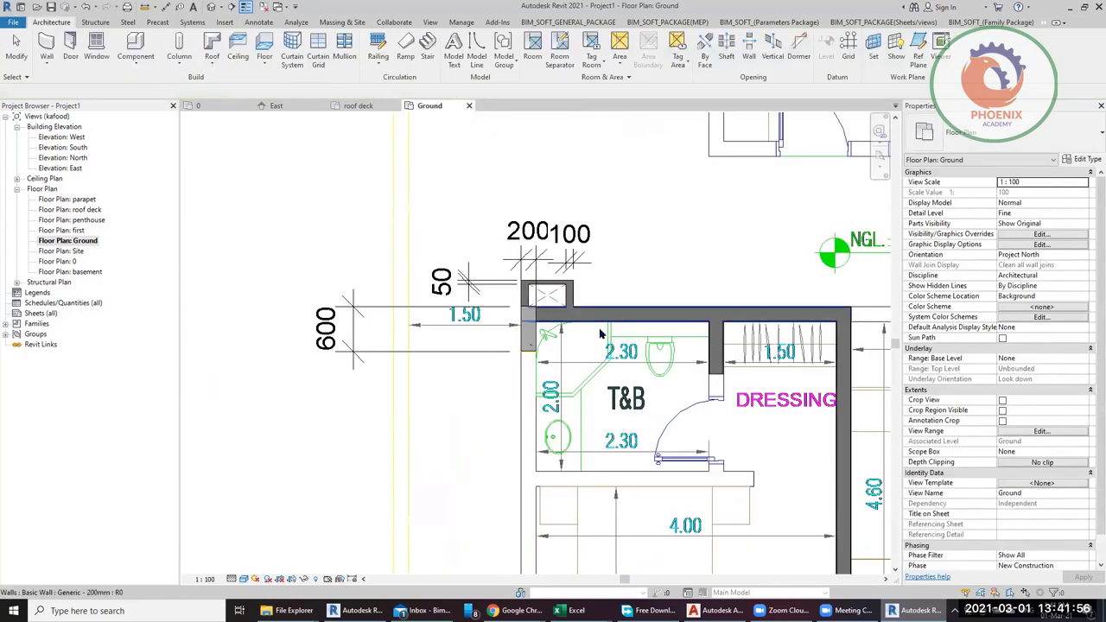
middle_click_drag(600, 334, 509, 110)
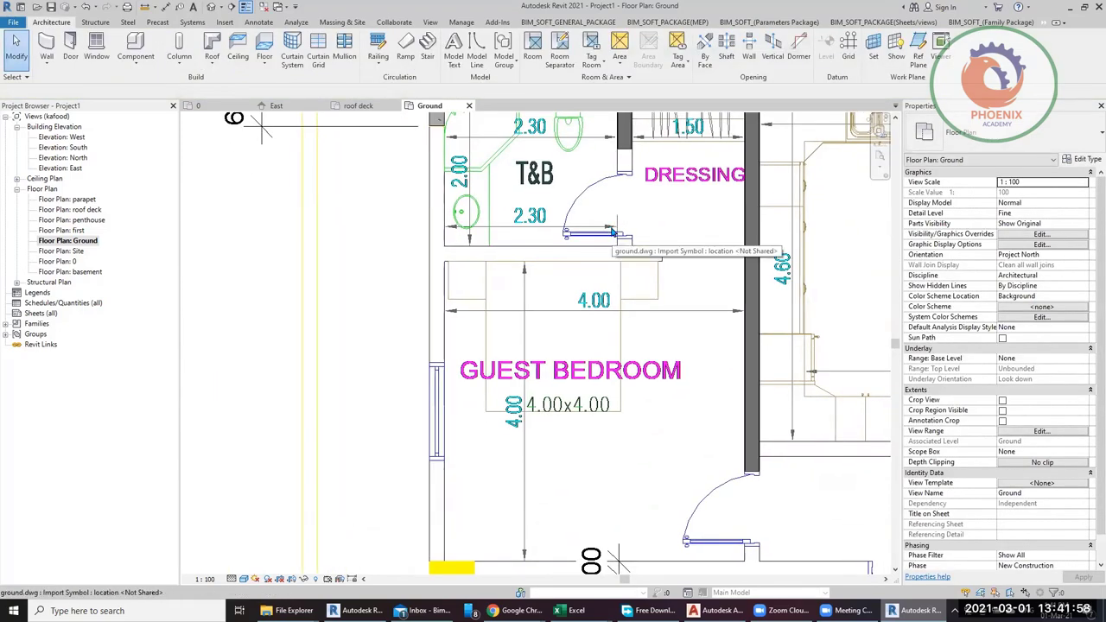